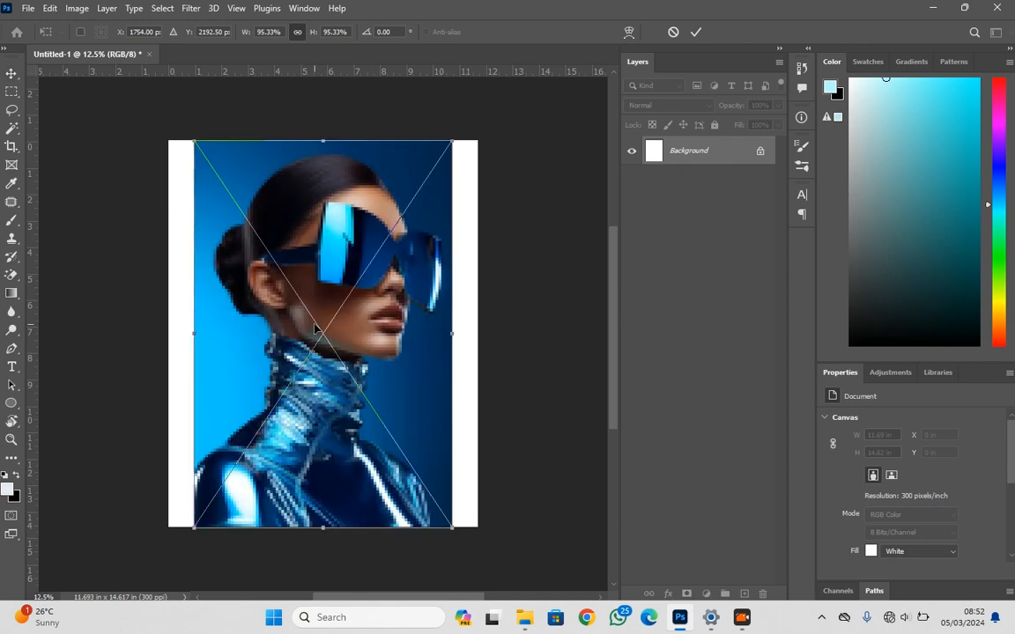
# Scale the placed portrait to about 88.9% and centre it on the canvas
pyautogui.moveTo(325, 137); pyautogui.dragTo(325, 163)
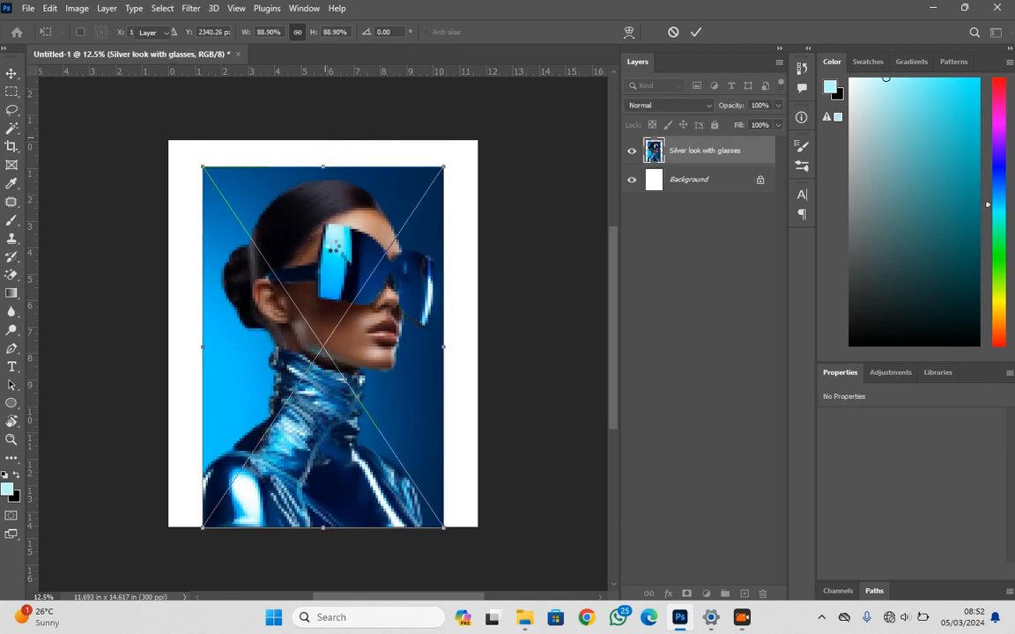
pyautogui.moveTo(333, 306); pyautogui.dragTo(332, 290)
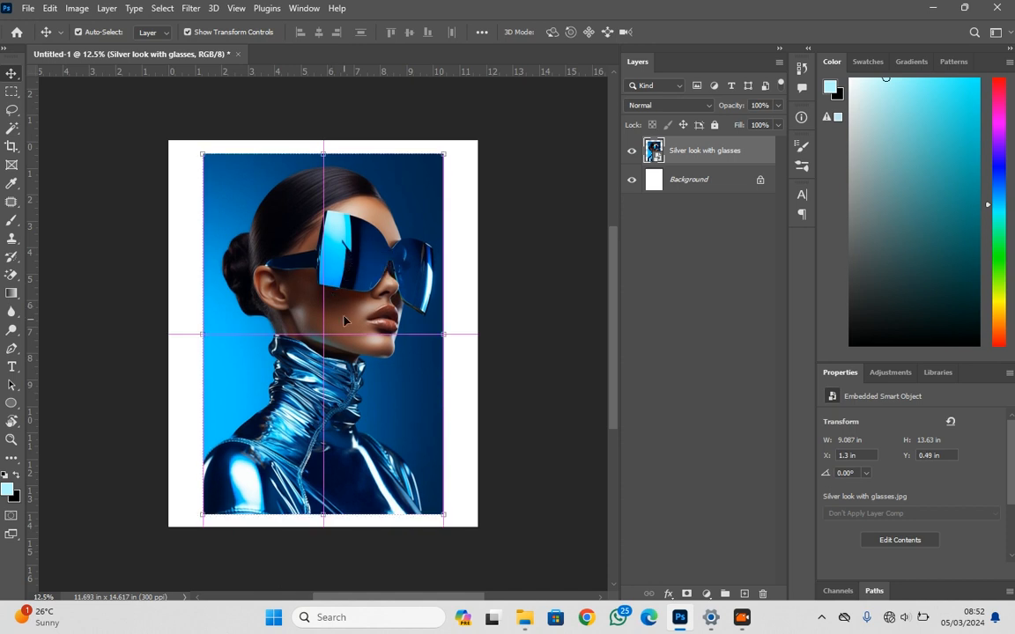
# Rasterize the portrait layer and remove its background
pyautogui.rightClick(733, 151)
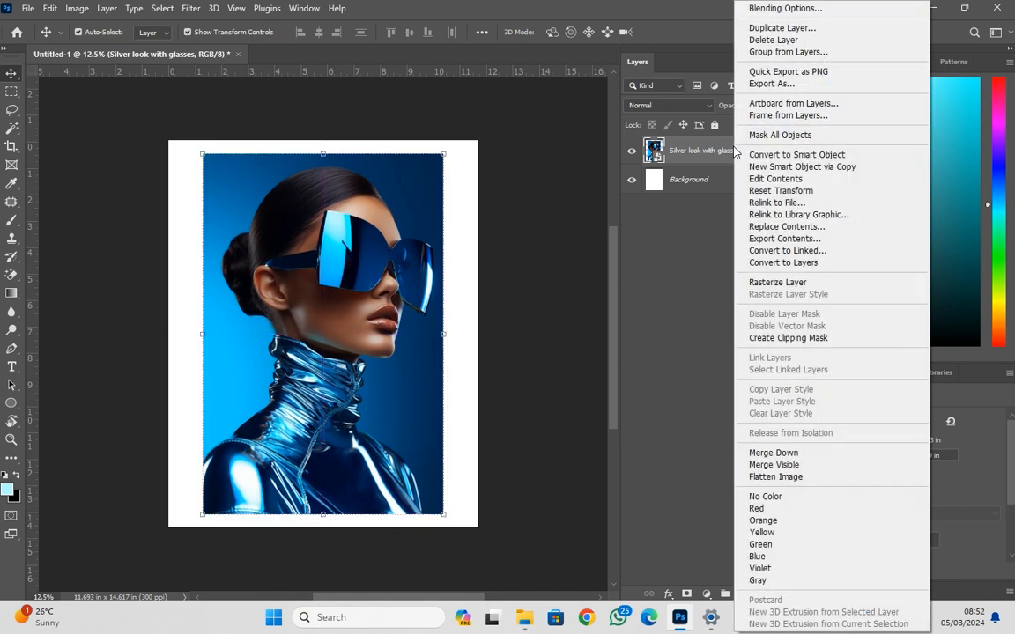
pyautogui.click(857, 284)
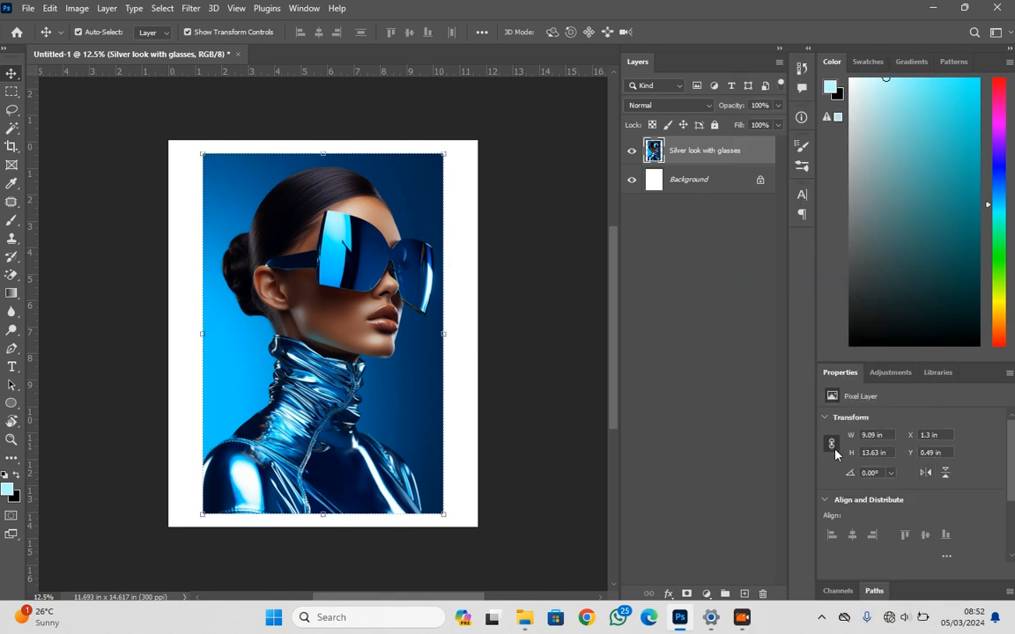
pyautogui.scroll(-4, 847, 420)
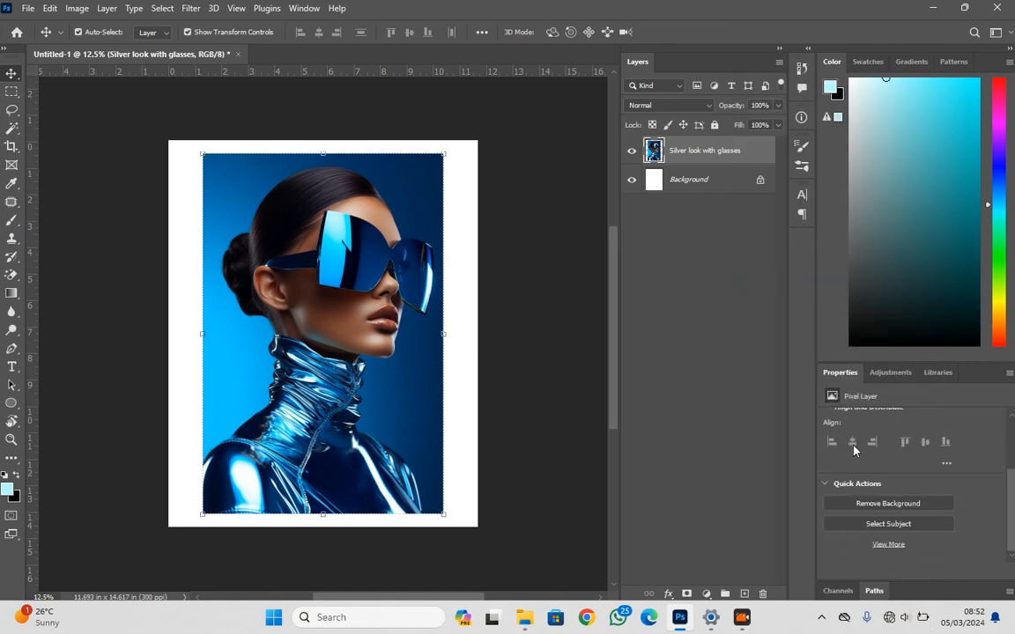
pyautogui.click(895, 502)
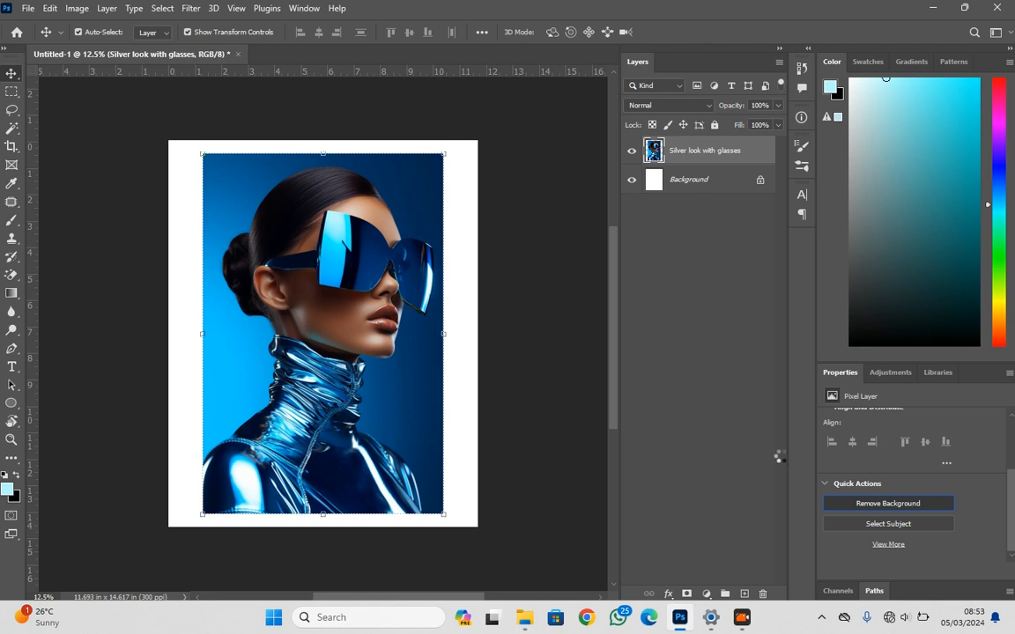
# Disable the portrait's layer mask to compare the cutout with the original, re-enable it and inspect the damaged sunglasses lens
pyautogui.scroll(4, 433, 282)
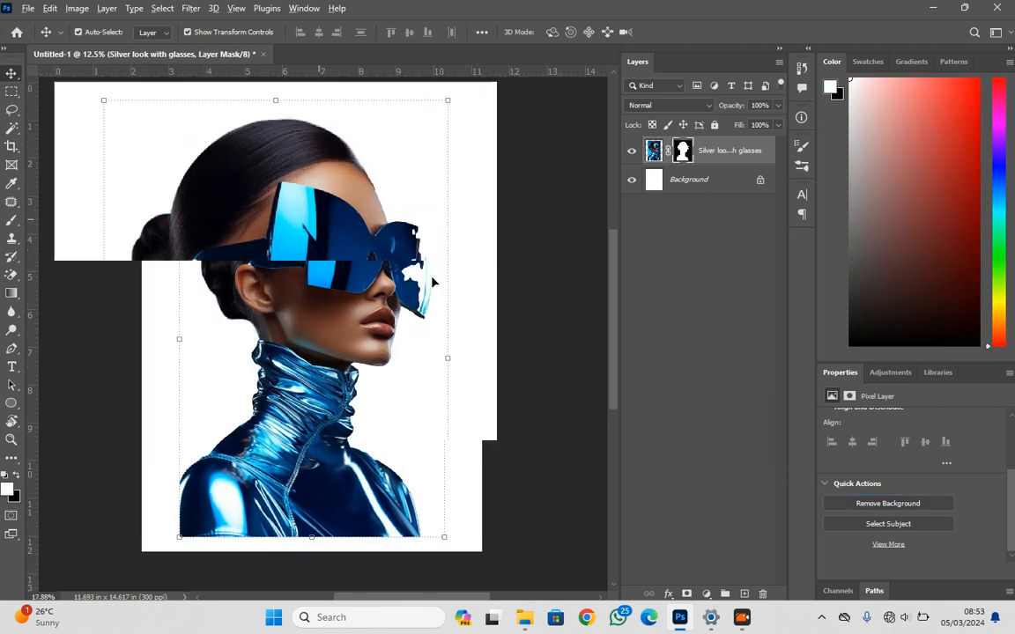
pyautogui.rightClick(677, 152)
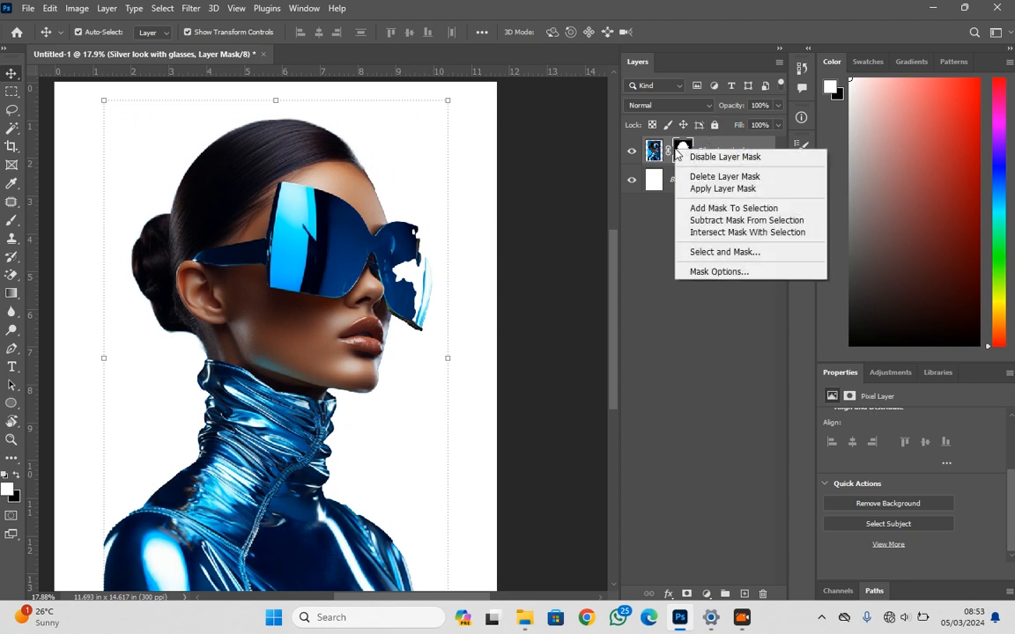
pyautogui.click(687, 157)
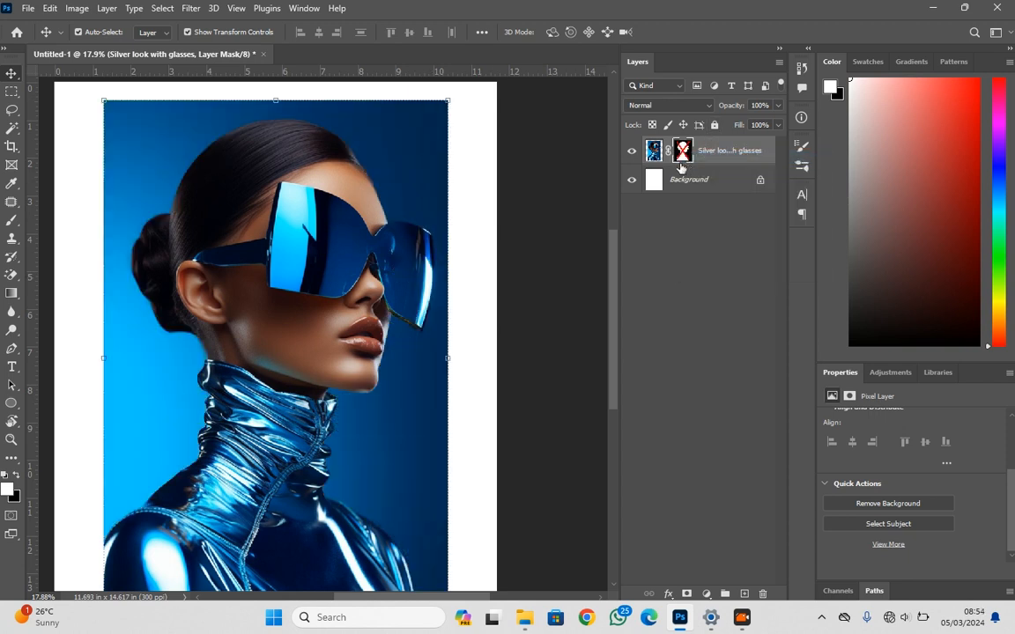
pyautogui.rightClick(684, 155)
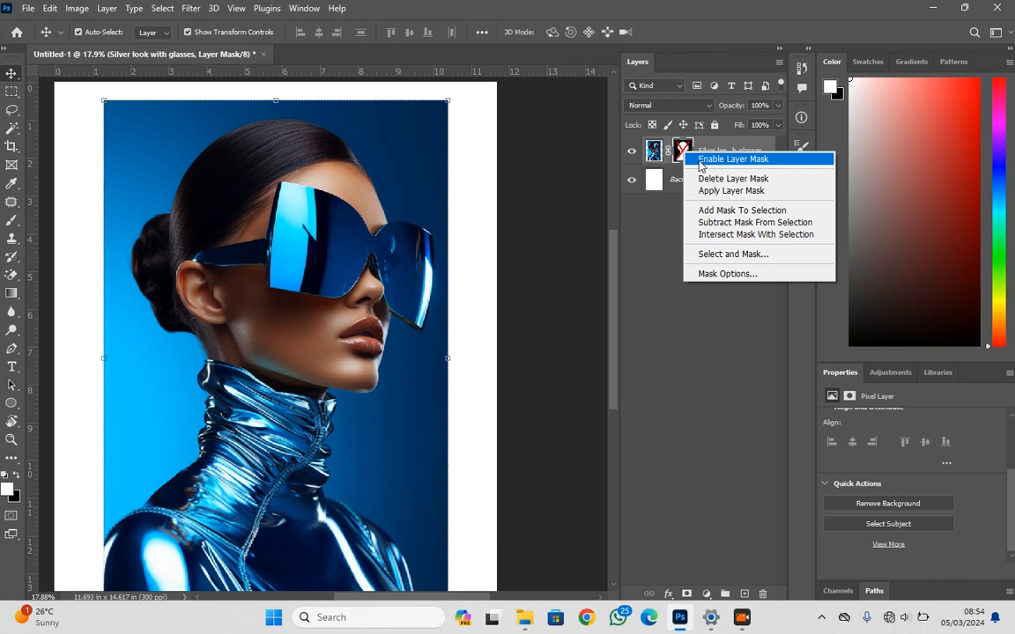
pyautogui.click(700, 158)
pyautogui.scroll(3, 429, 290)
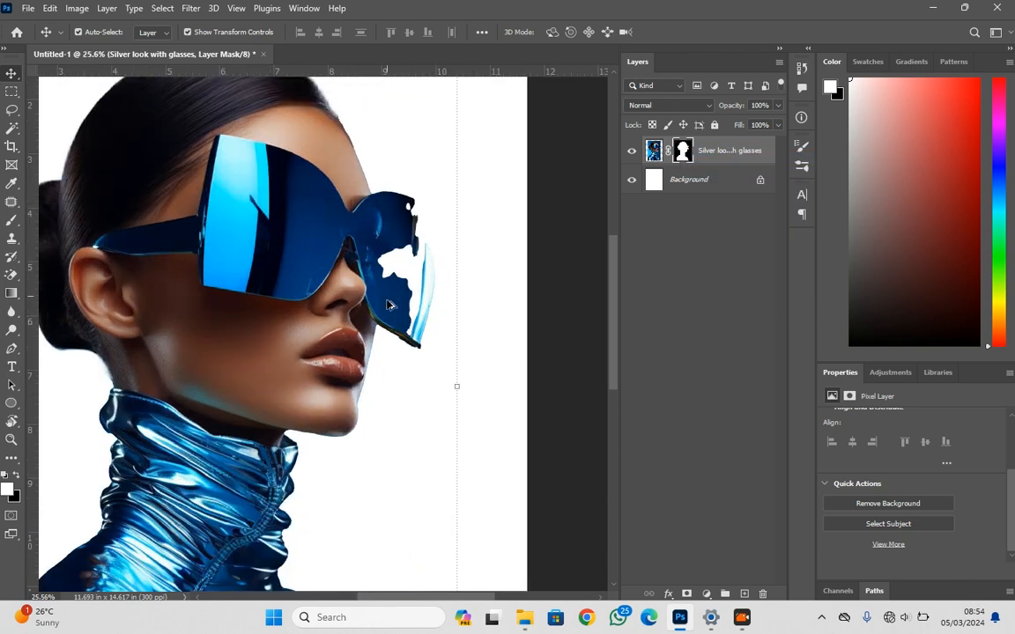
pyautogui.scroll(-5, 423, 295)
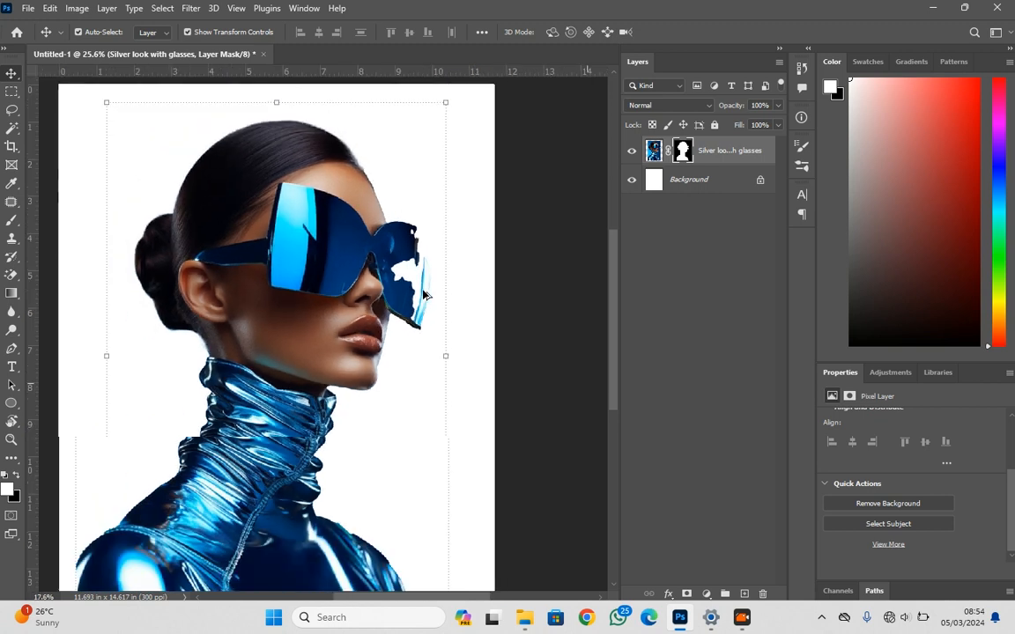
# Draw a white rectangle of about 4139 × 4963 px covering the whole canvas and place its layer beneath the portrait
pyautogui.click(476, 352)
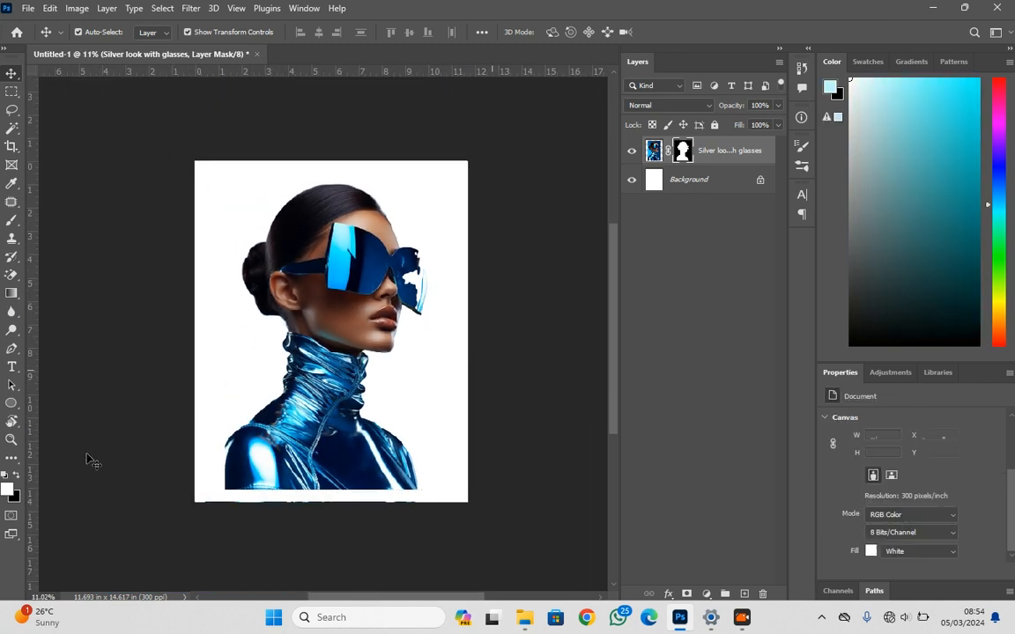
pyautogui.click(11, 402)
pyautogui.click(61, 406)
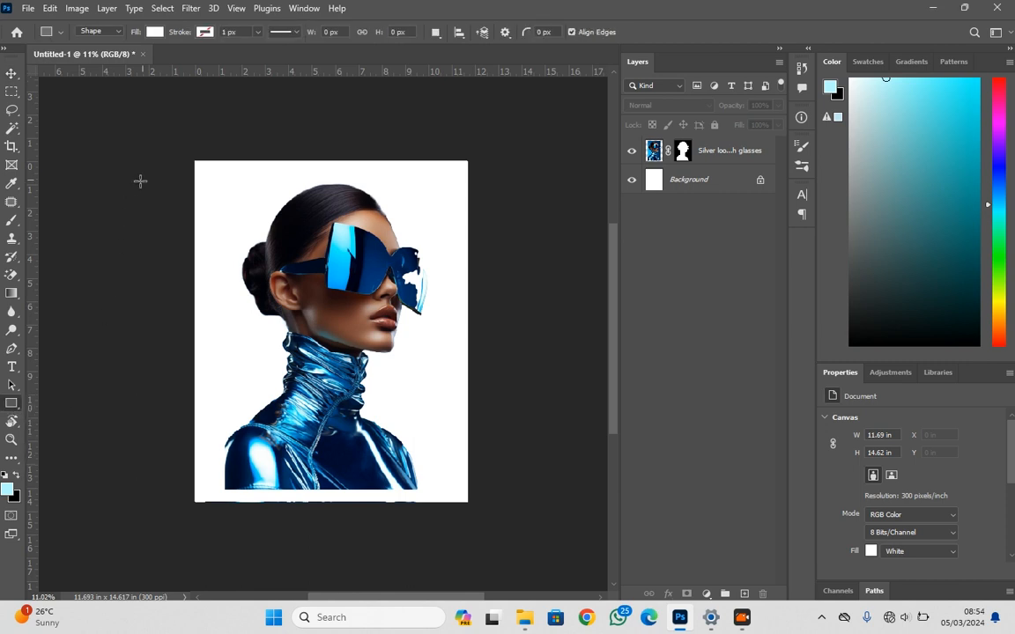
pyautogui.moveTo(171, 138); pyautogui.dragTo(493, 523)
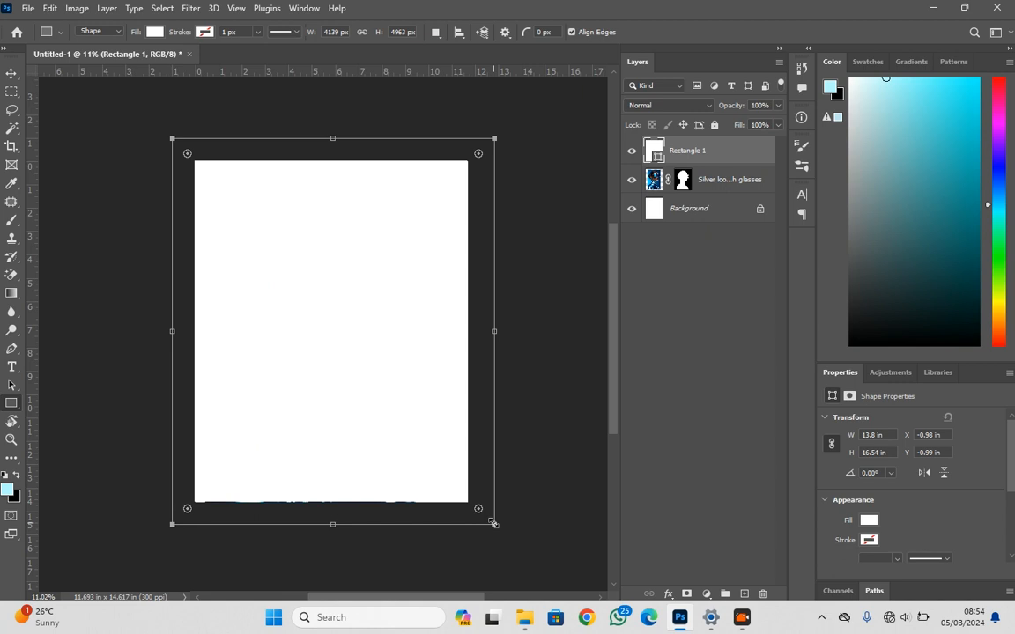
pyautogui.press('v')
pyautogui.moveTo(683, 155); pyautogui.dragTo(678, 194)
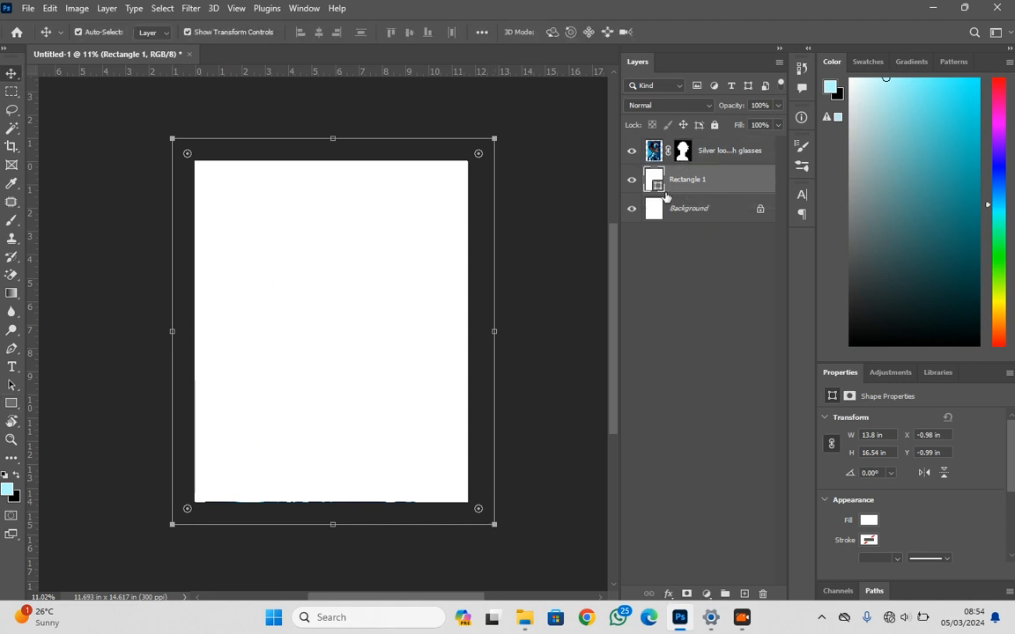
# Add a Gradient Overlay to the rectangle layer and set its style to Radial
pyautogui.click(670, 597)
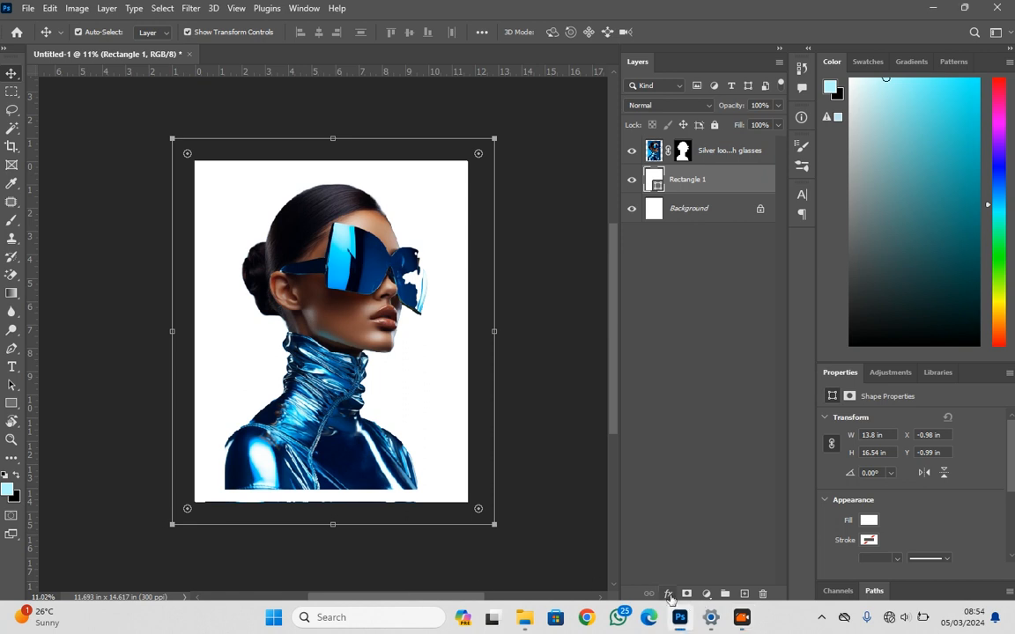
pyautogui.click(669, 595)
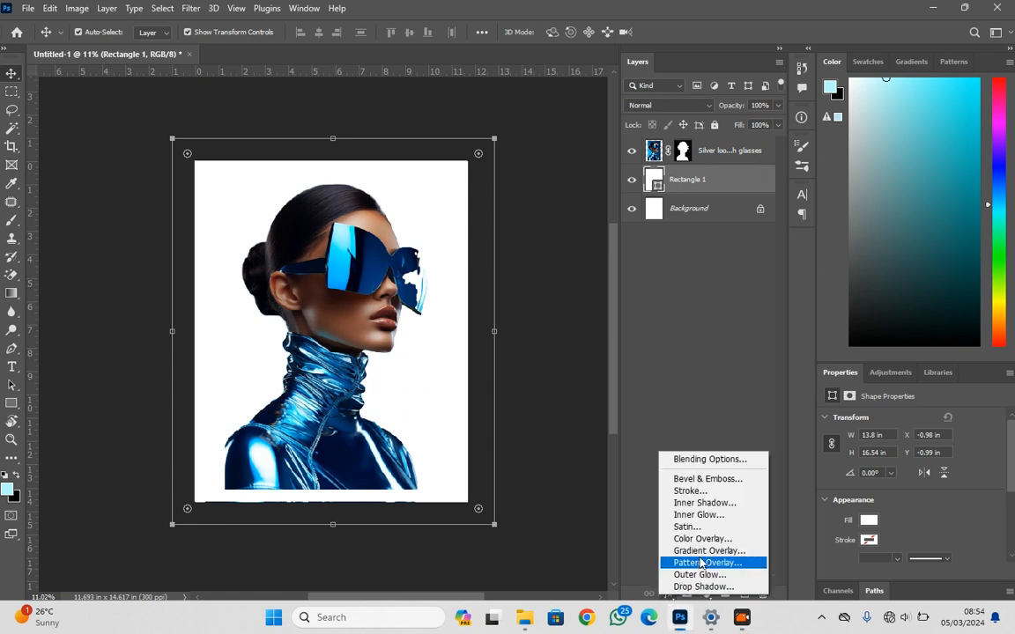
pyautogui.click(726, 551)
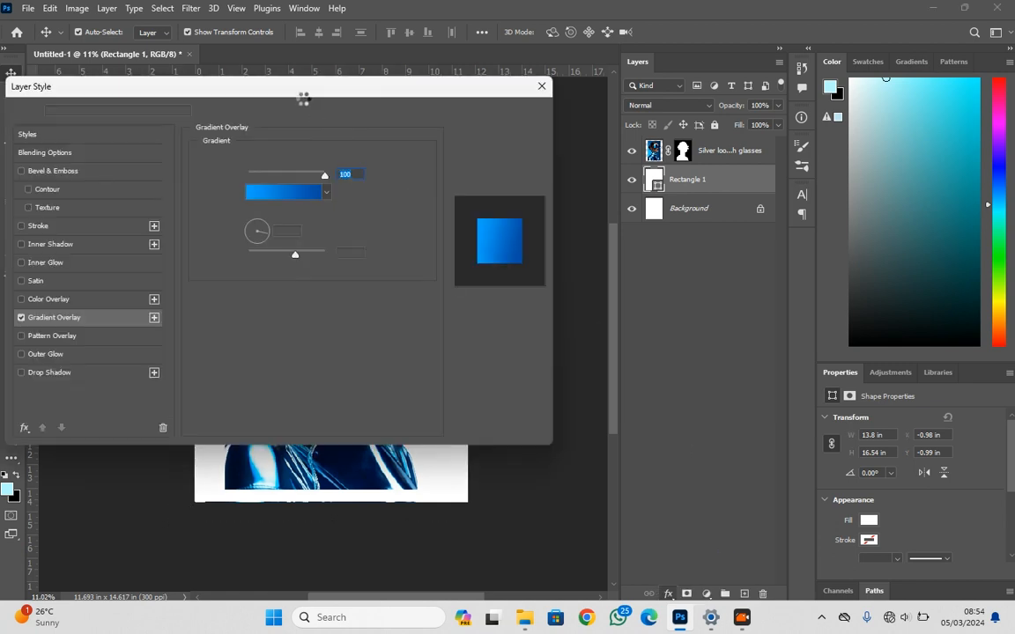
pyautogui.moveTo(296, 97); pyautogui.dragTo(803, 120)
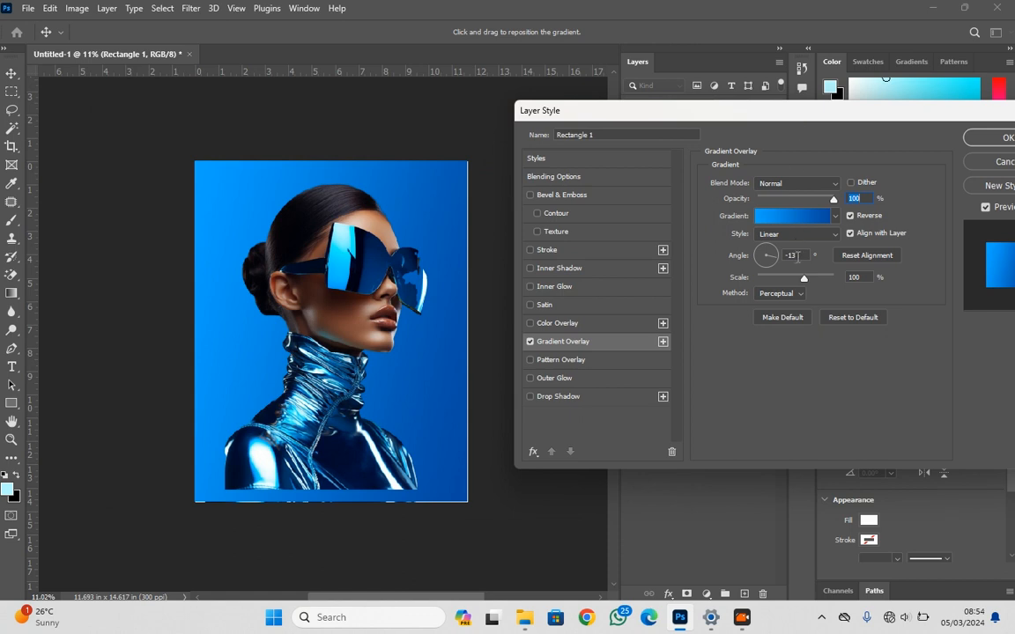
pyautogui.click(779, 234)
pyautogui.click(773, 246)
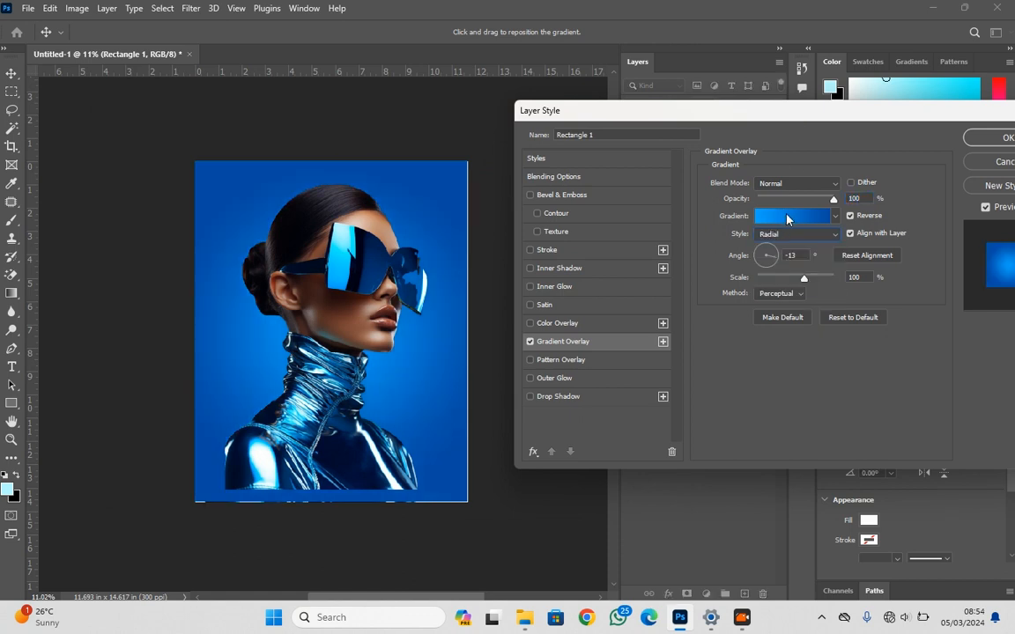
# Set the colour of the overlay gradient's dark stop at location 0 to 010b2e, sampled from the portrait's outfit
pyautogui.click(788, 216)
pyautogui.moveTo(157, 128); pyautogui.dragTo(685, 132)
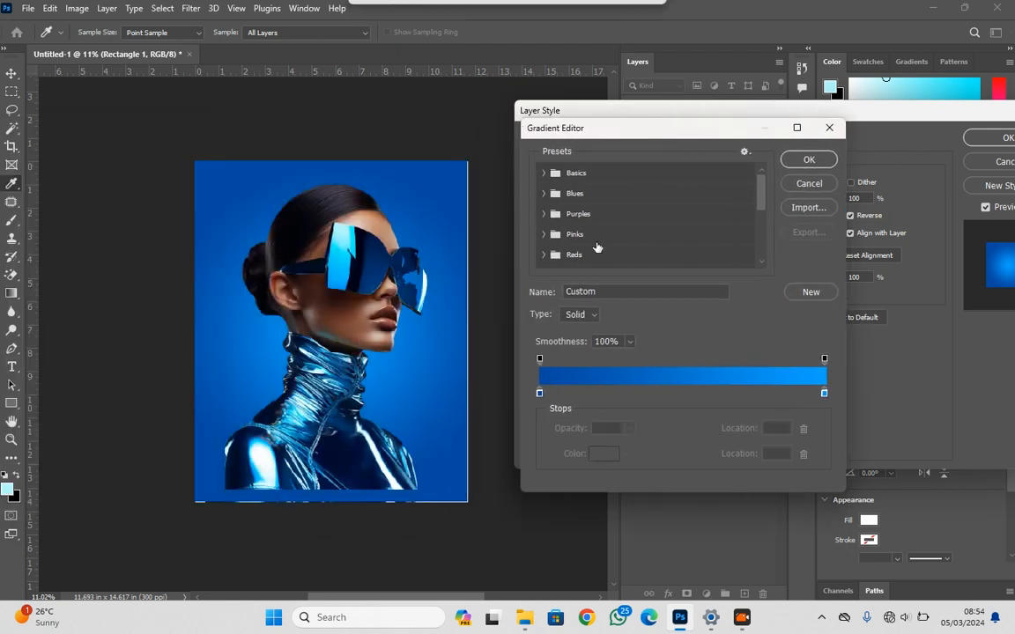
pyautogui.click(539, 394)
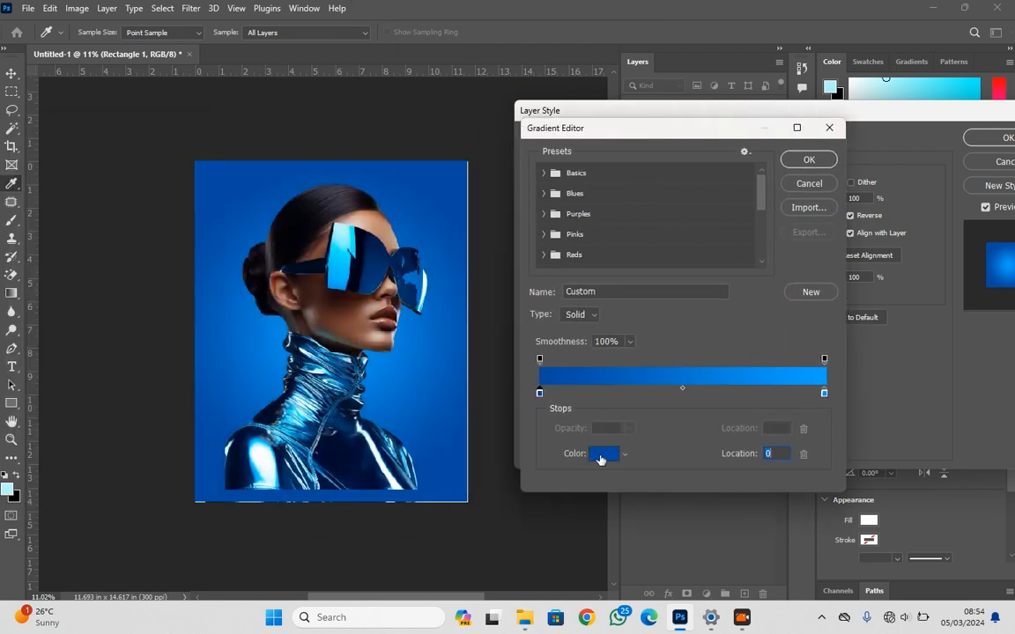
pyautogui.click(602, 454)
pyautogui.moveTo(182, 229); pyautogui.dragTo(681, 74)
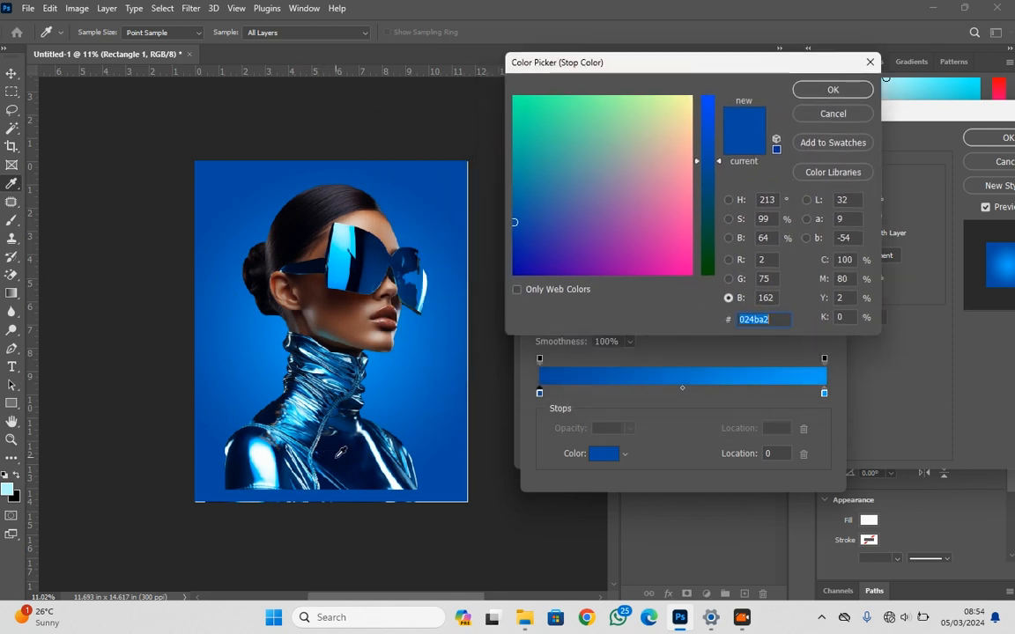
pyautogui.write('010b2e')
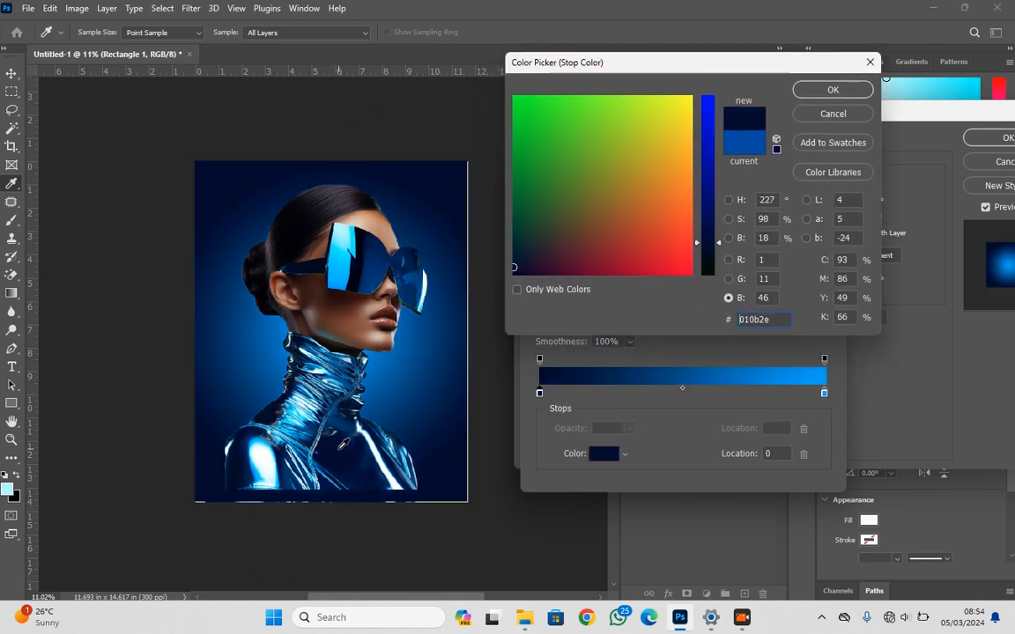
pyautogui.click(832, 89)
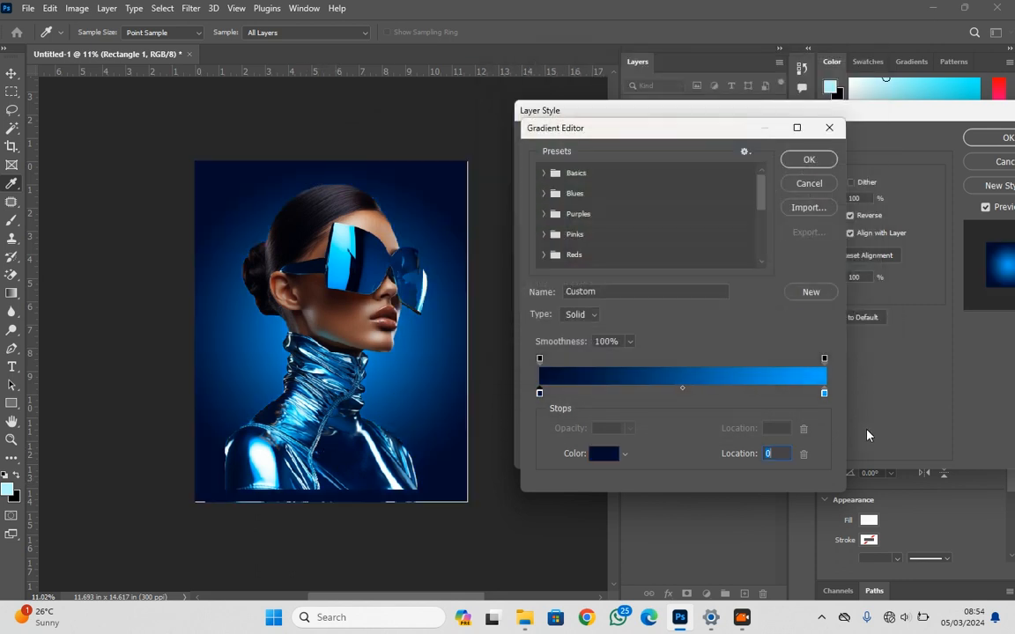
# Set the gradient's stop at location 100 to 01d3ff, sampled from the sunglasses, and apply the overlay
pyautogui.click(823, 394)
pyautogui.click(599, 458)
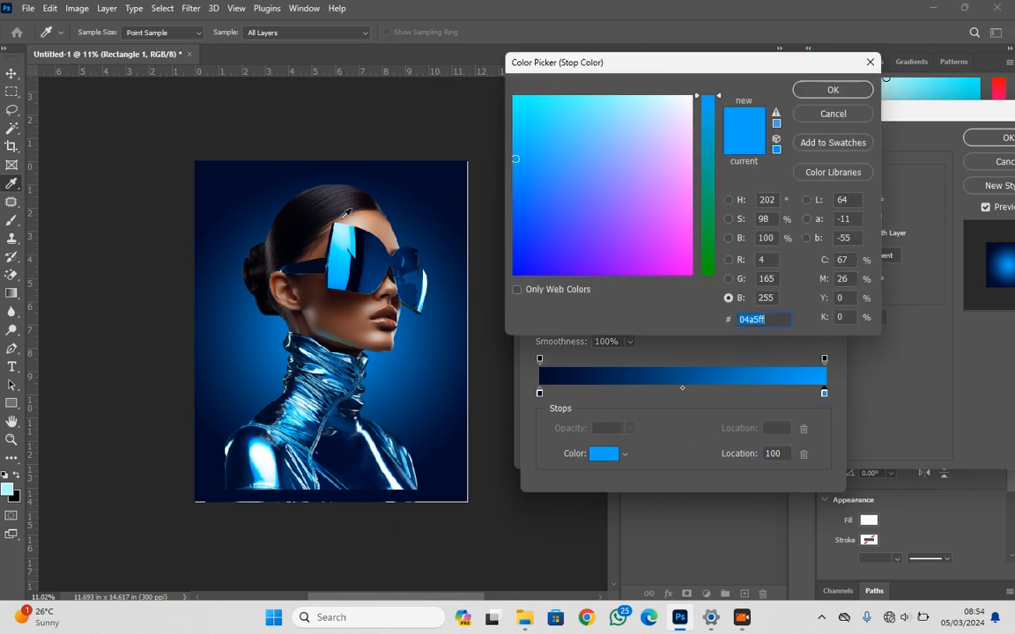
pyautogui.click(340, 255)
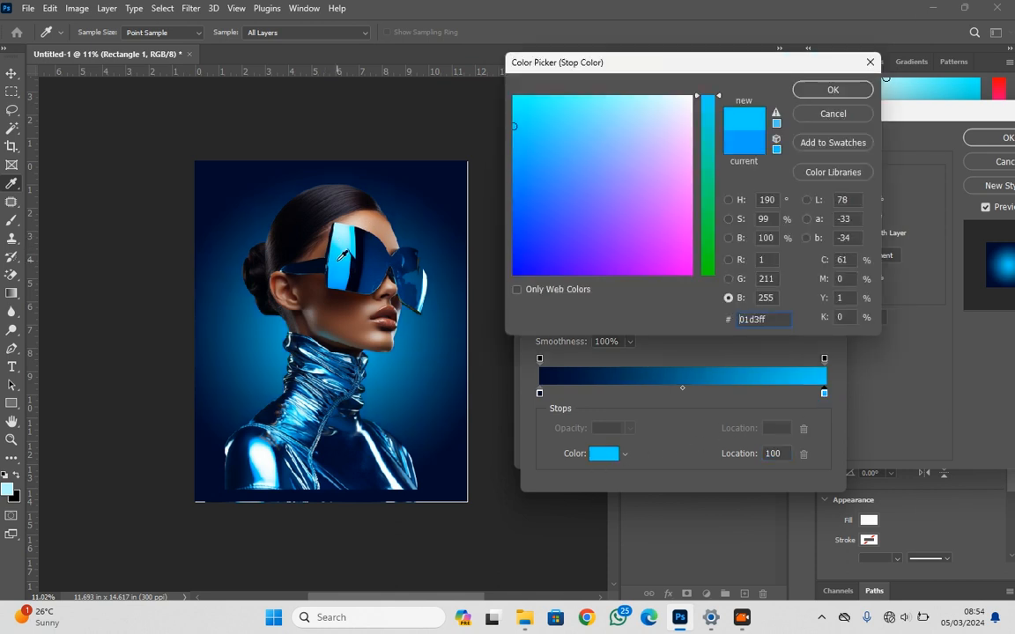
pyautogui.click(832, 89)
pyautogui.click(827, 129)
pyautogui.click(968, 138)
# Move the portrait down until its lower edge meets the bottom of the canvas
pyautogui.moveTo(323, 412); pyautogui.dragTo(329, 426)
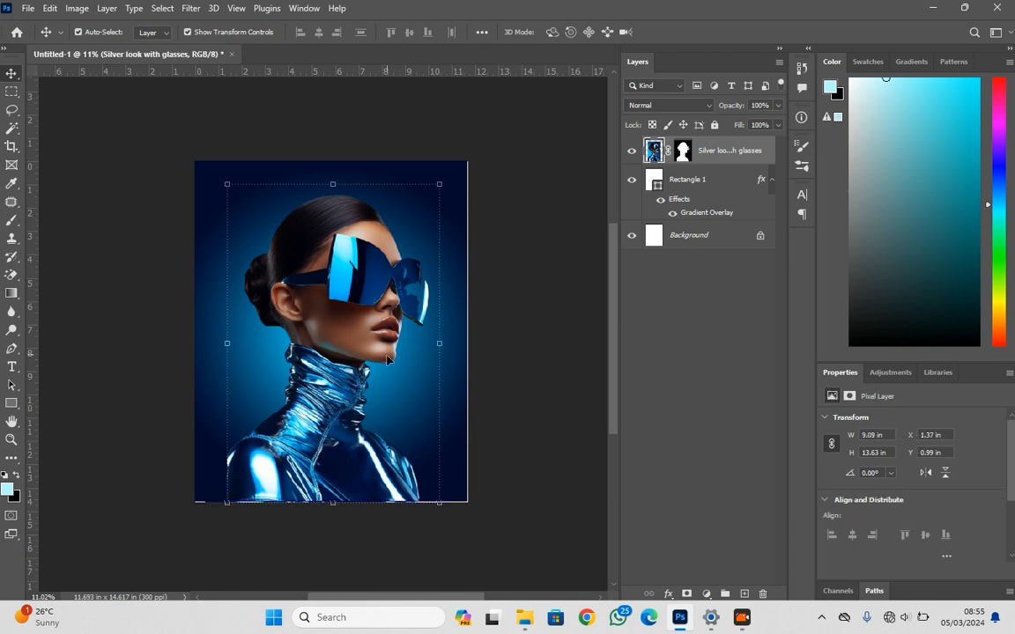
# Paint white on the portrait's layer mask with a 150 px soft brush to restore the missing part of the far lens
pyautogui.scroll(5, 402, 340)
pyautogui.scroll(5, 452, 282)
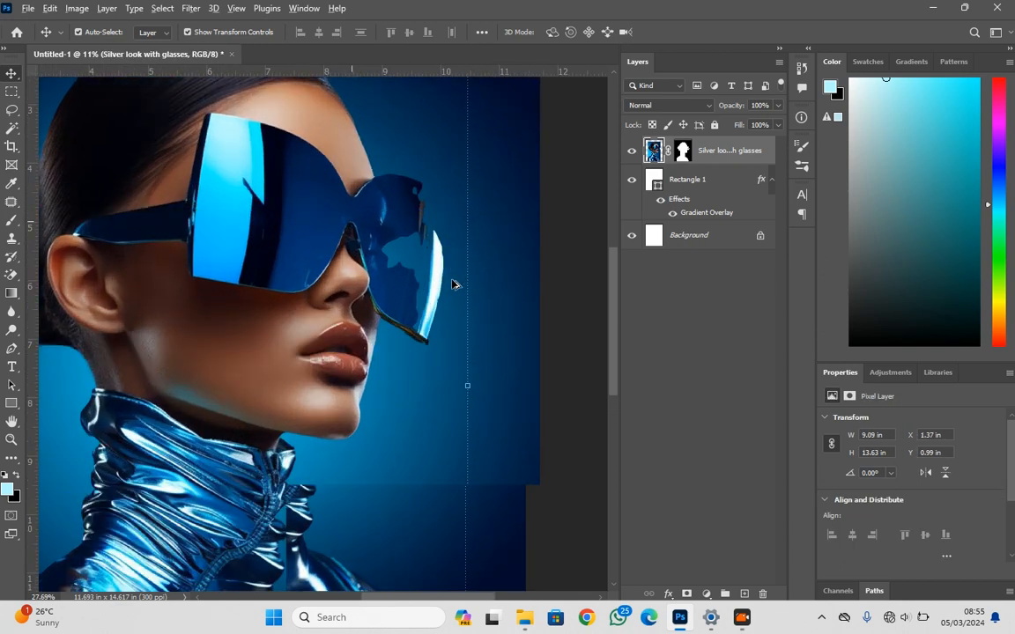
pyautogui.scroll(2, 417, 283)
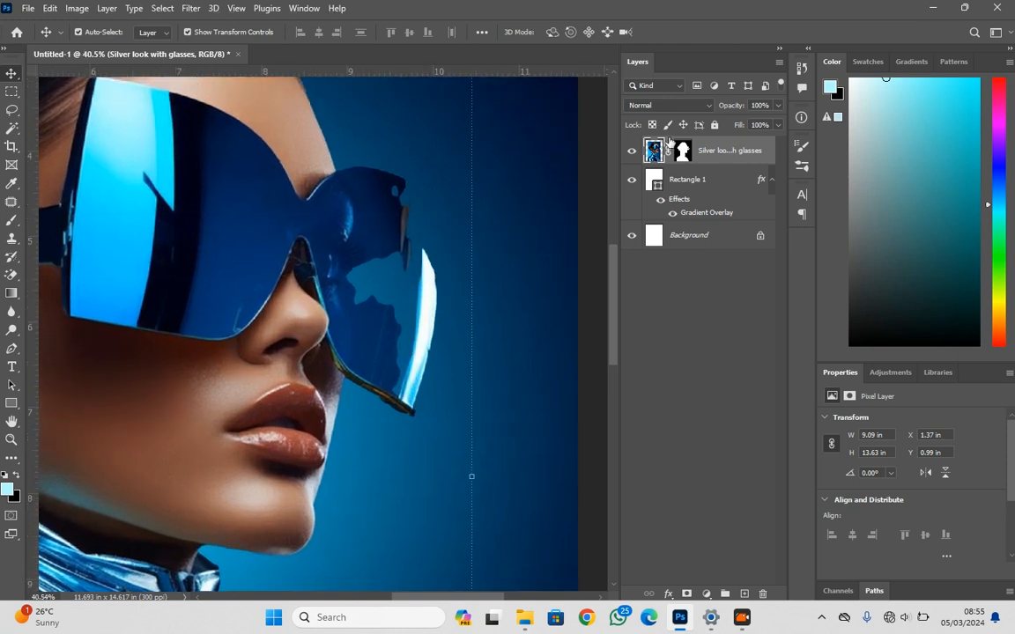
pyautogui.click(682, 150)
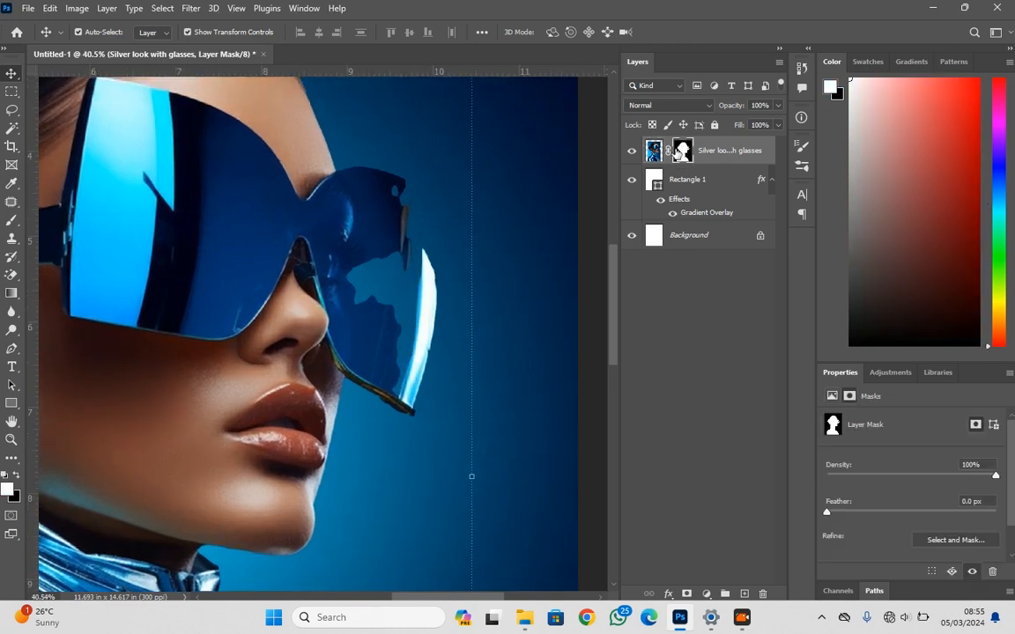
pyautogui.click(8, 220)
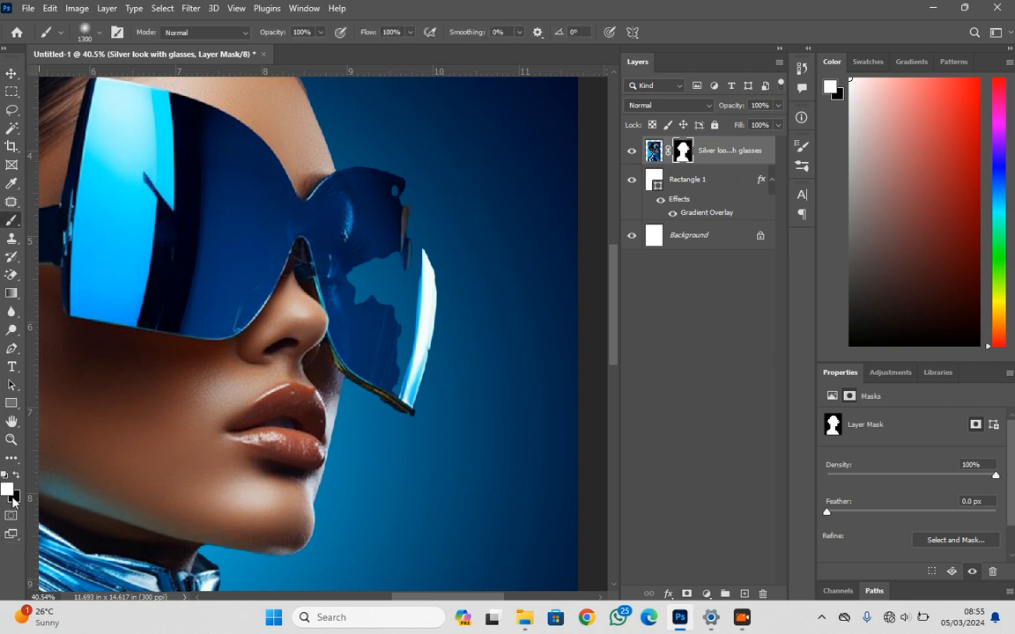
pyautogui.press('[')
pyautogui.press('[')
pyautogui.press('[')
pyautogui.press('[')
pyautogui.press('[')
pyautogui.press('[')
pyautogui.press('[')
pyautogui.press('[')
pyautogui.press('[')
pyautogui.press('[')
pyautogui.press('[')
pyautogui.press('[')
pyautogui.press('[')
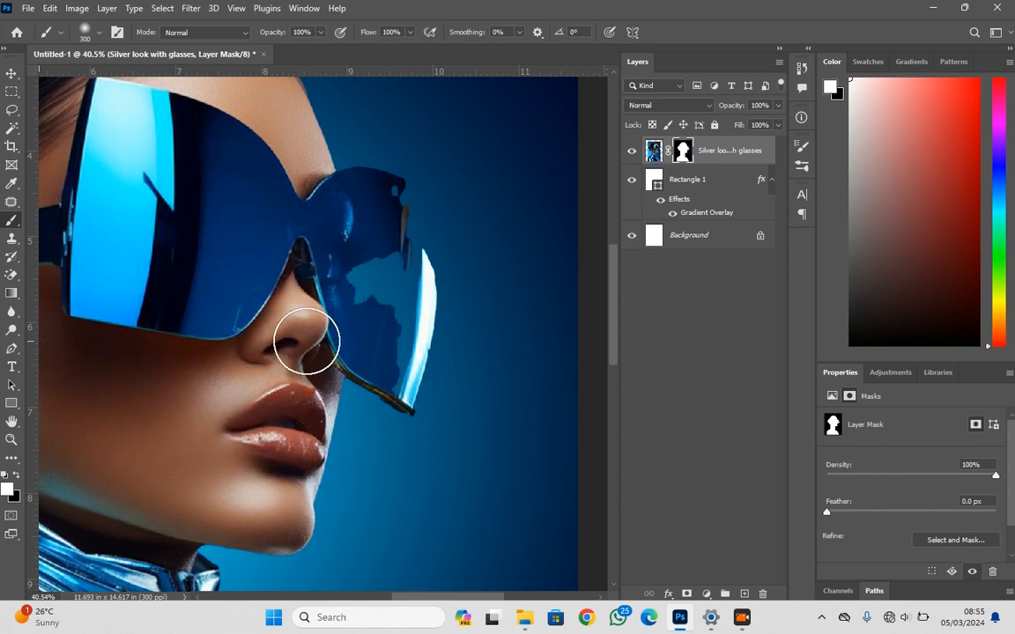
pyautogui.press('[')
pyautogui.moveTo(354, 289)
pyautogui.mouseDown()
pyautogui.moveTo(367, 313)
pyautogui.moveTo(354, 253)
pyautogui.moveTo(377, 311)
pyautogui.moveTo(367, 262)
pyautogui.mouseUp()
# Restore the rest of the far lens by painting white on the portrait's mask with a hard brush reduced to 80 px
pyautogui.rightClick(370, 261)
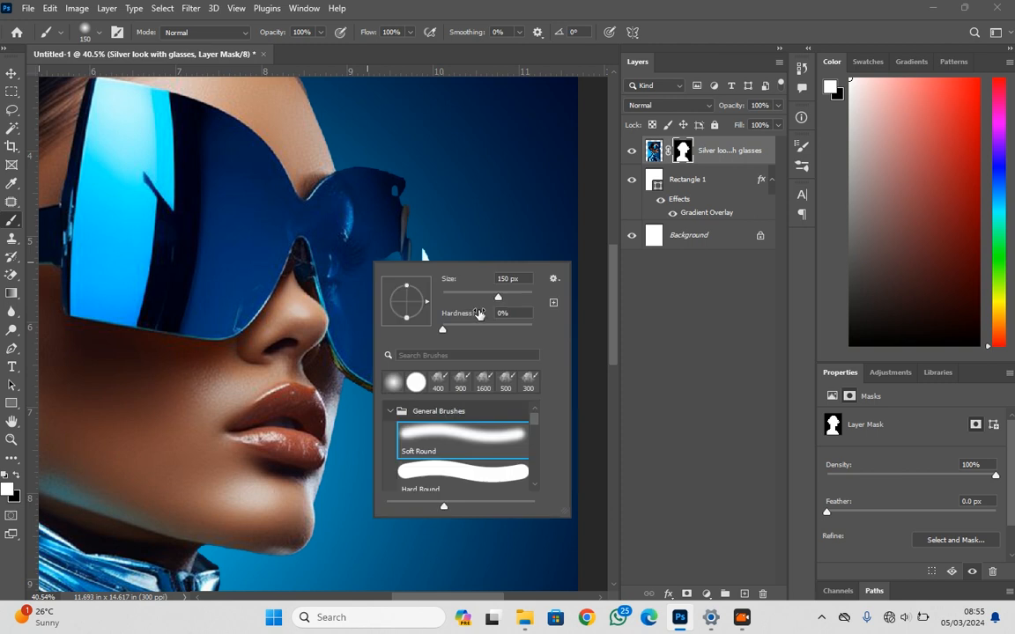
pyautogui.moveTo(557, 328); pyautogui.dragTo(557, 327)
pyautogui.moveTo(345, 238)
pyautogui.mouseDown()
pyautogui.moveTo(379, 301)
pyautogui.moveTo(375, 252)
pyautogui.moveTo(385, 322)
pyautogui.moveTo(382, 199)
pyautogui.moveTo(404, 376)
pyautogui.mouseUp()
pyautogui.press('[')
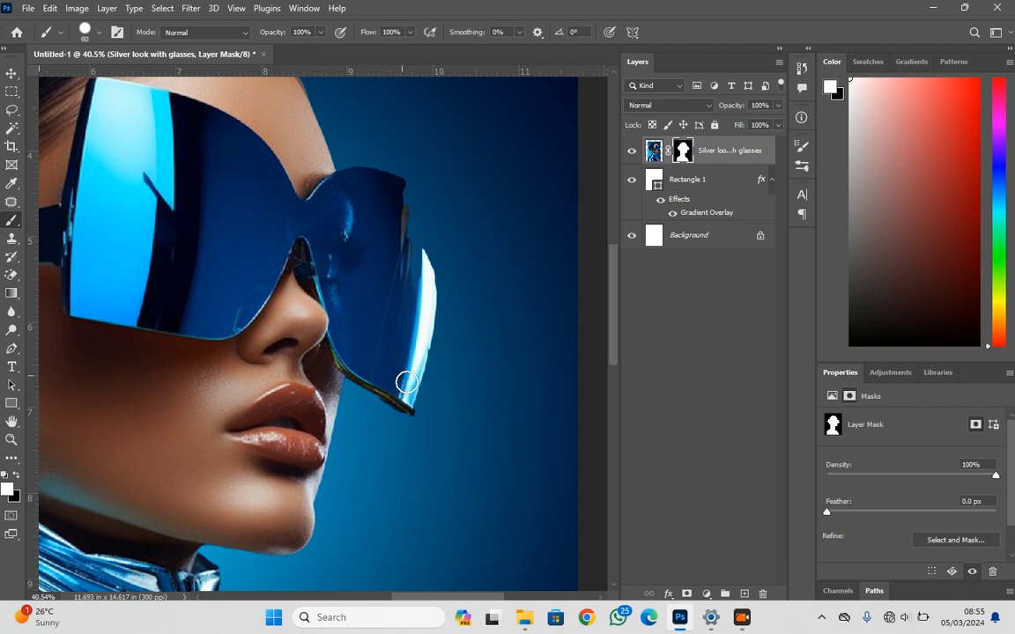
pyautogui.press('[')
pyautogui.moveTo(418, 351)
pyautogui.mouseDown()
pyautogui.moveTo(419, 272)
pyautogui.moveTo(395, 184)
pyautogui.moveTo(424, 249)
pyautogui.moveTo(426, 298)
pyautogui.moveTo(409, 356)
pyautogui.moveTo(393, 193)
pyautogui.moveTo(407, 183)
pyautogui.moveTo(435, 206)
pyautogui.moveTo(438, 240)
pyautogui.moveTo(412, 209)
pyautogui.moveTo(436, 256)
pyautogui.moveTo(437, 301)
pyautogui.moveTo(410, 405)
pyautogui.moveTo(435, 385)
pyautogui.moveTo(436, 360)
pyautogui.mouseUp()
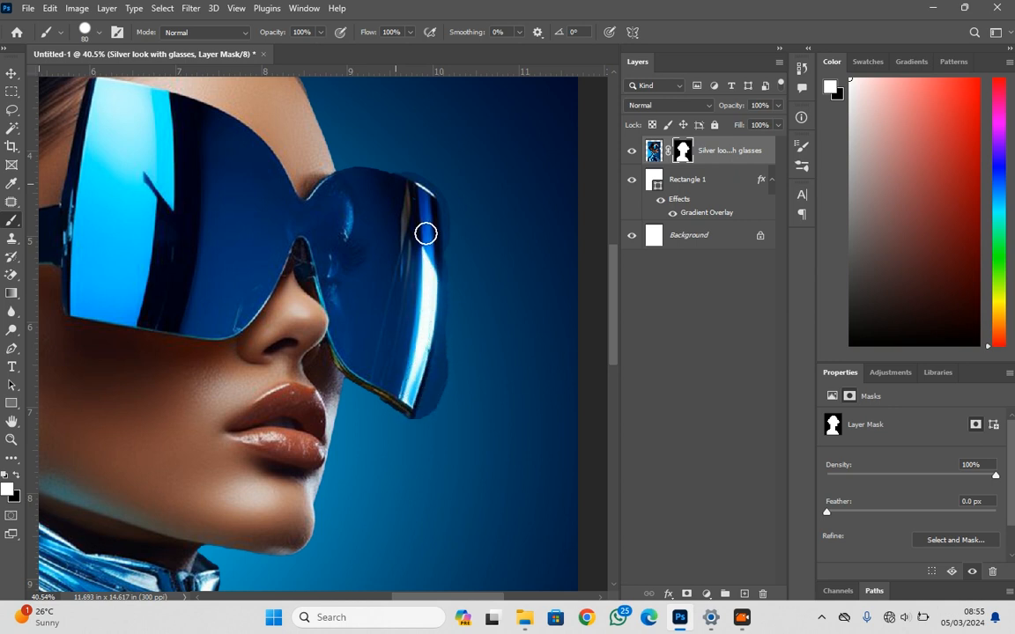
pyautogui.moveTo(369, 178)
pyautogui.mouseDown()
pyautogui.moveTo(340, 181)
pyautogui.moveTo(396, 217)
pyautogui.mouseUp()
# Target the portrait layer's image and trace a curved Pen path down the outer edge of the far lens to its lower corner
pyautogui.press('p')
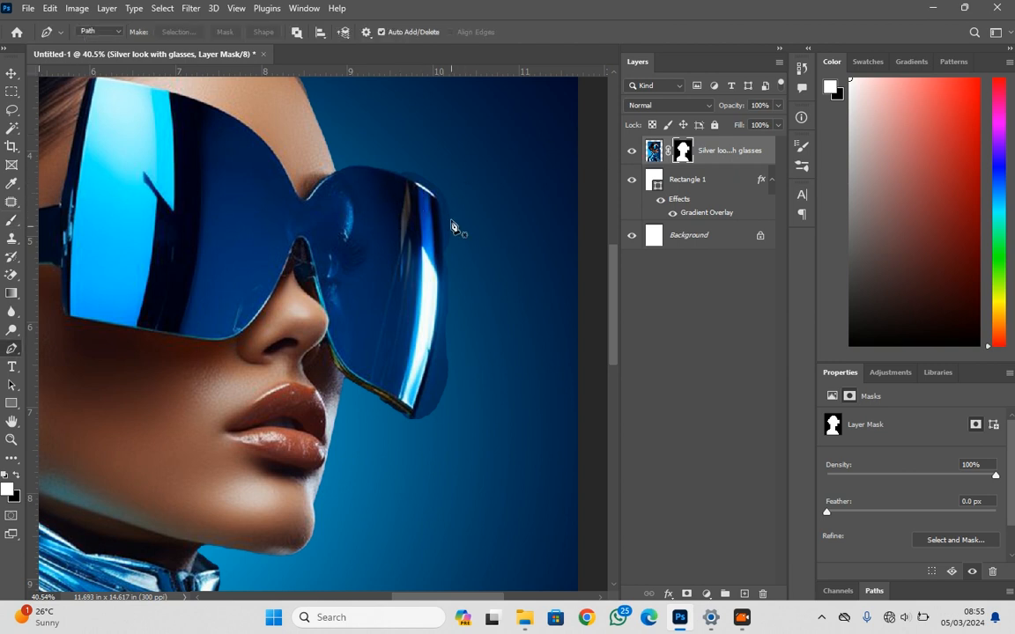
pyautogui.click(653, 152)
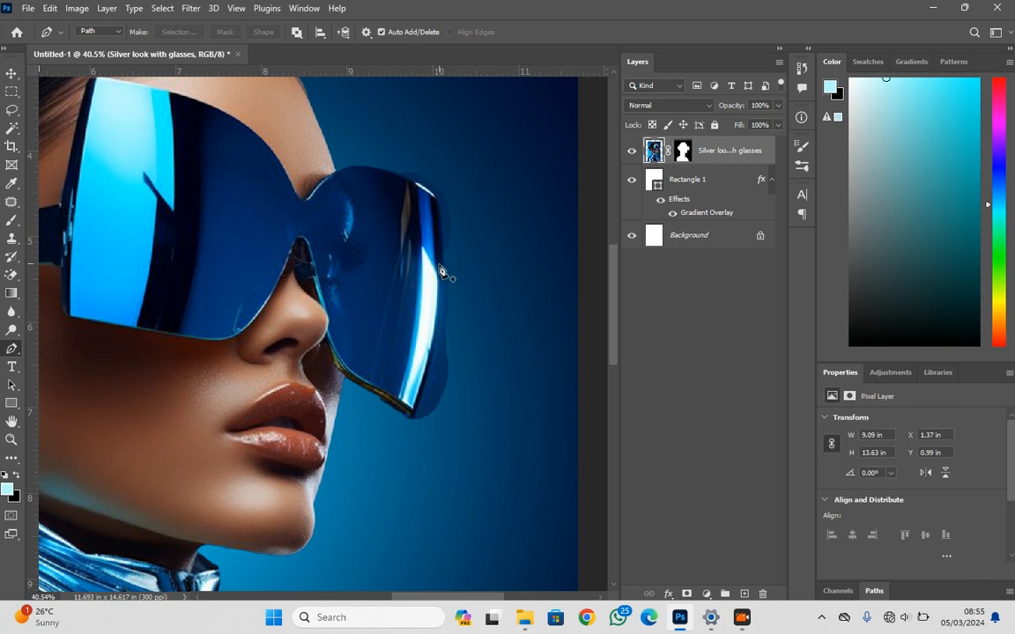
pyautogui.scroll(2, 442, 283)
pyautogui.click(371, 125)
pyautogui.moveTo(431, 161); pyautogui.dragTo(442, 179)
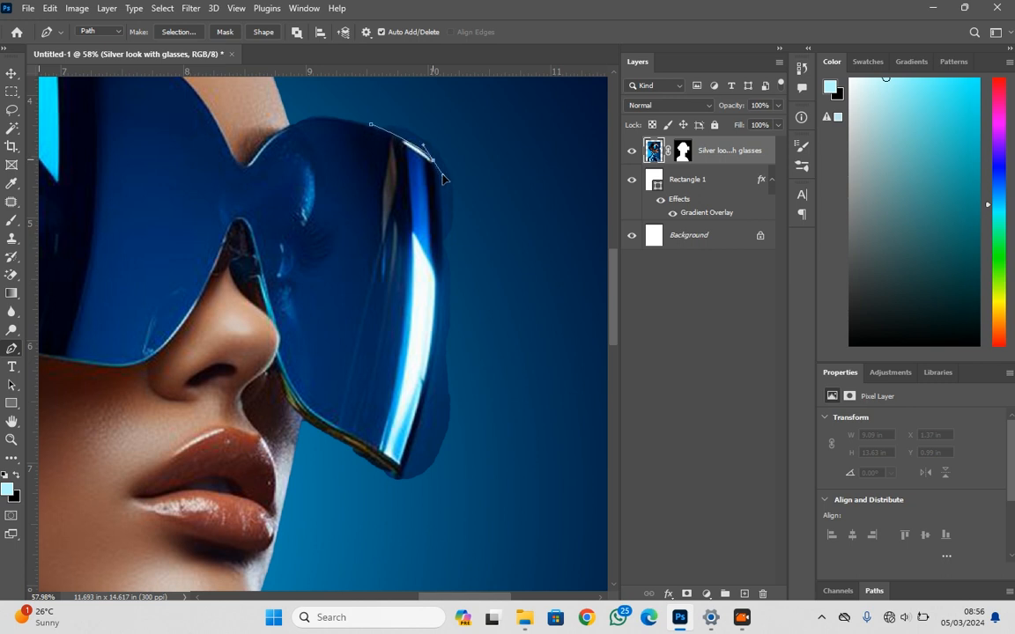
pyautogui.moveTo(442, 278); pyautogui.dragTo(440, 336)
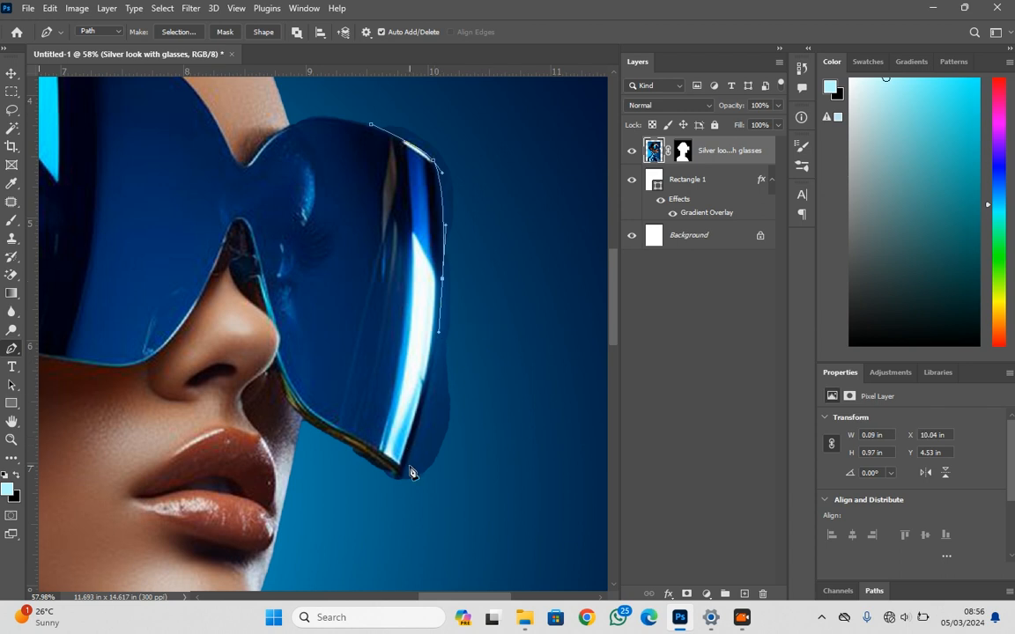
pyautogui.moveTo(405, 471); pyautogui.dragTo(397, 482)
# Close the path around the leftover background outside the far lens and convert it to a selection
pyautogui.click(389, 526)
pyautogui.click(519, 508)
pyautogui.click(556, 280)
pyautogui.click(490, 104)
pyautogui.click(375, 93)
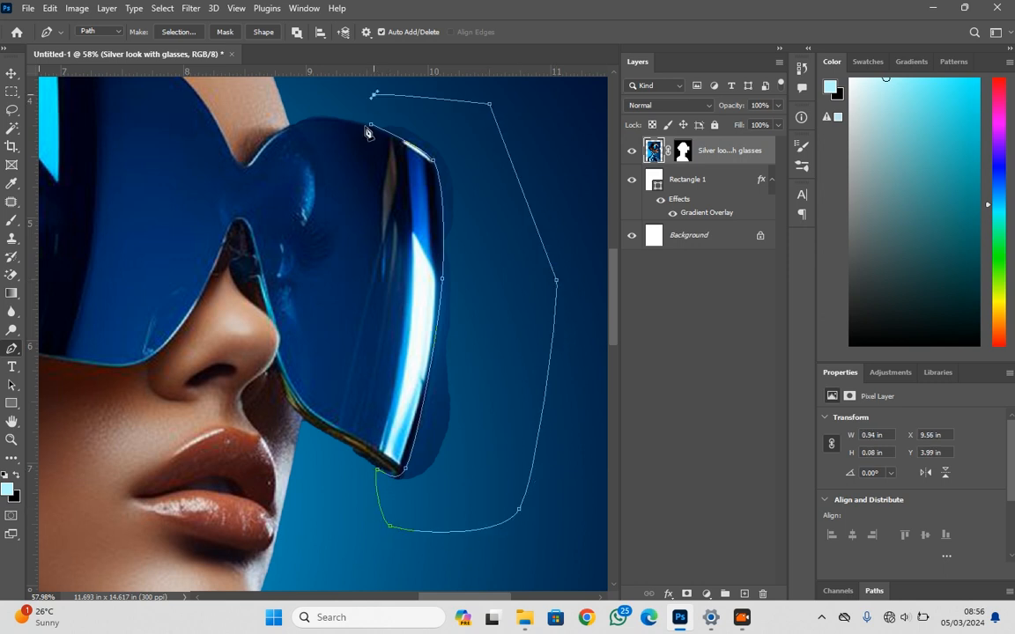
pyautogui.hotkey('ctrl', 'Return')
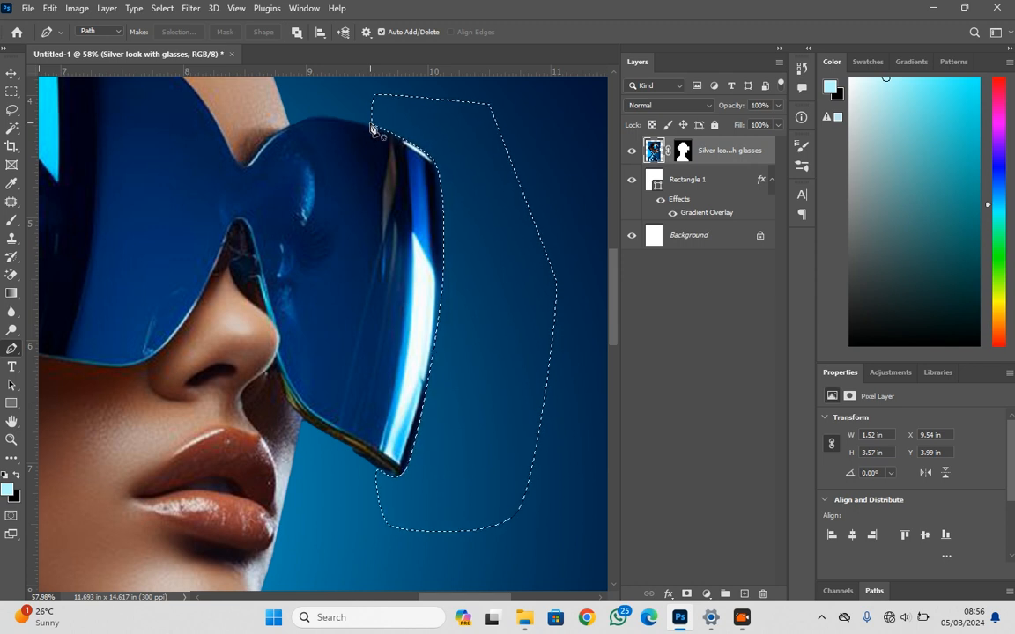
# Delete the selected leftover background beside the far lens from the portrait layer and deselect
pyautogui.hotkey('ctrl', 'f')
pyautogui.press('Escape')
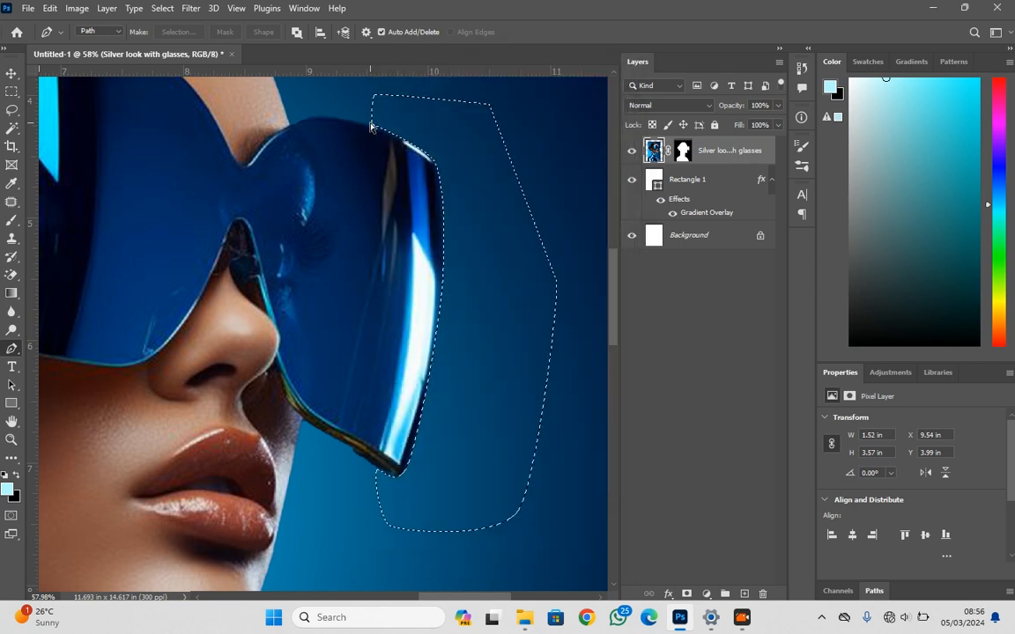
pyautogui.hotkey('ctrl', 'd')
# Scale the portrait proportionally to 82.98%, keeping its lower edge on the bottom of the canvas, and apply the transform
pyautogui.scroll(-10, 546, 246)
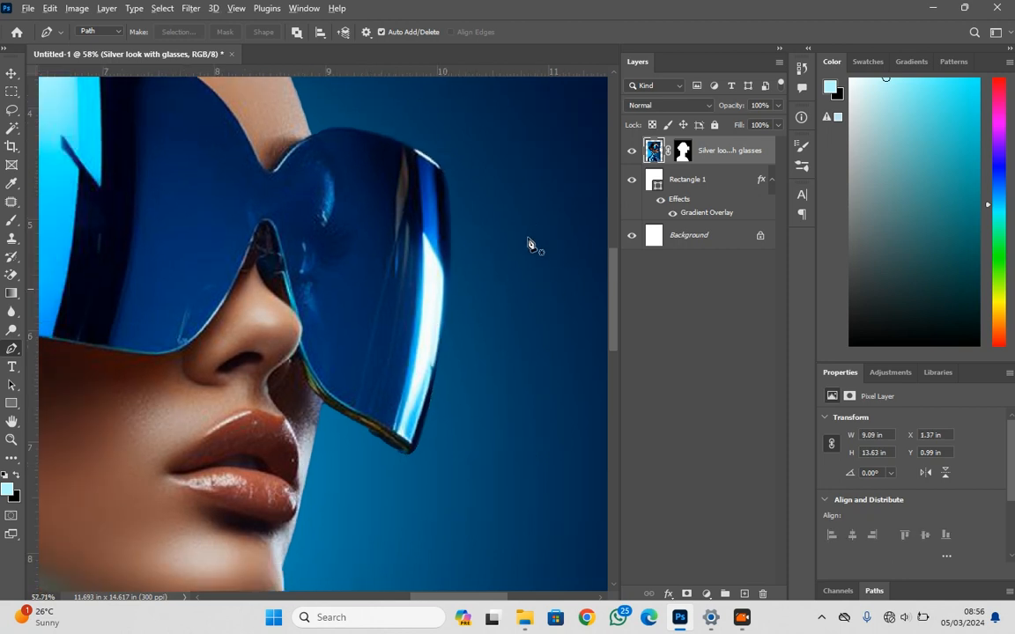
pyautogui.scroll(-3, 550, 297)
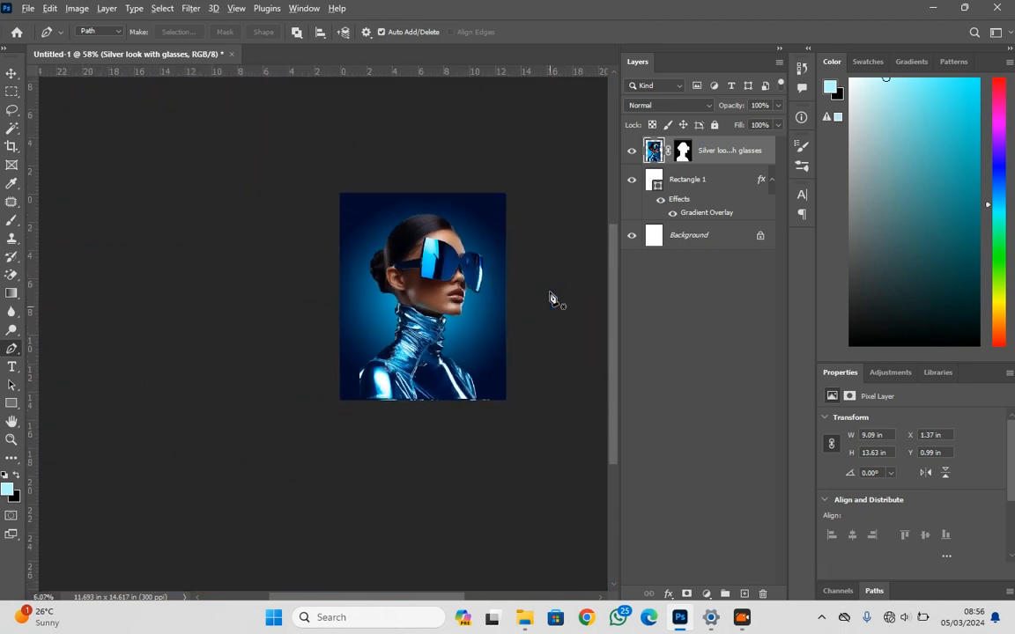
pyautogui.scroll(4, 550, 297)
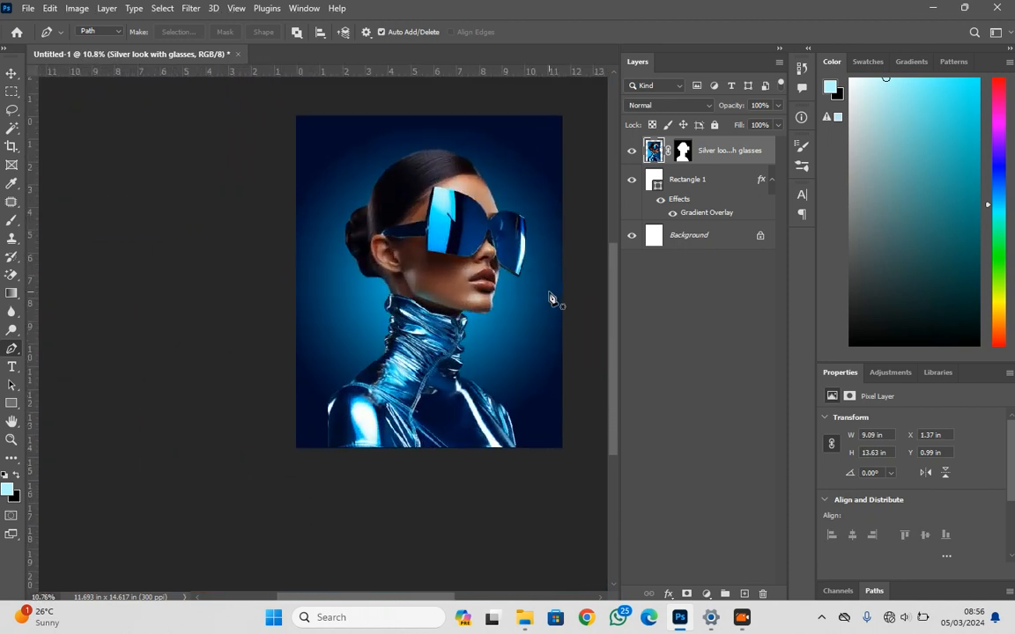
pyautogui.click(14, 76)
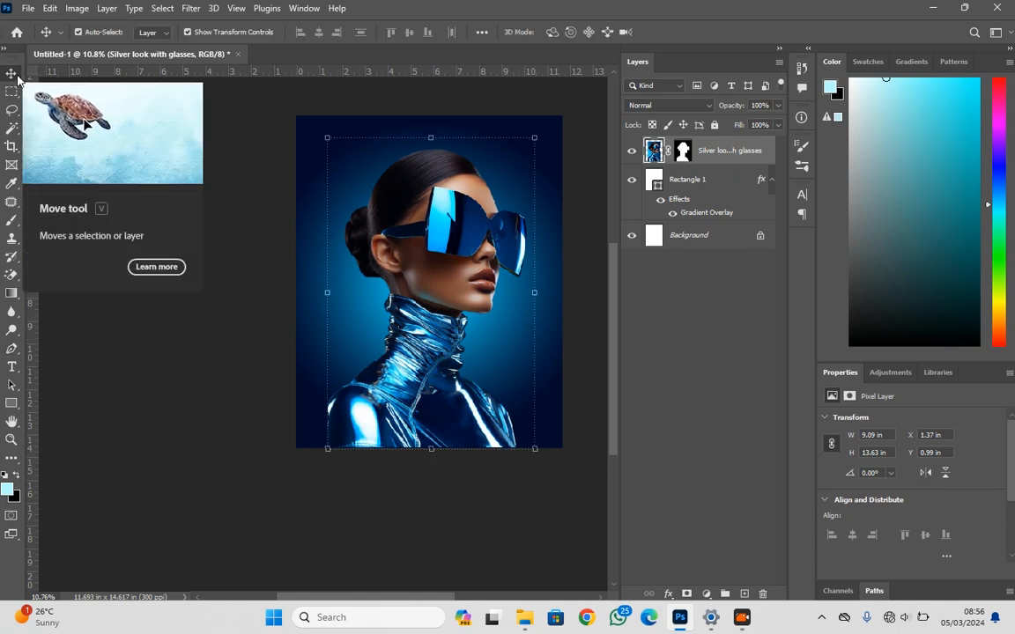
pyautogui.moveTo(427, 139); pyautogui.dragTo(441, 186)
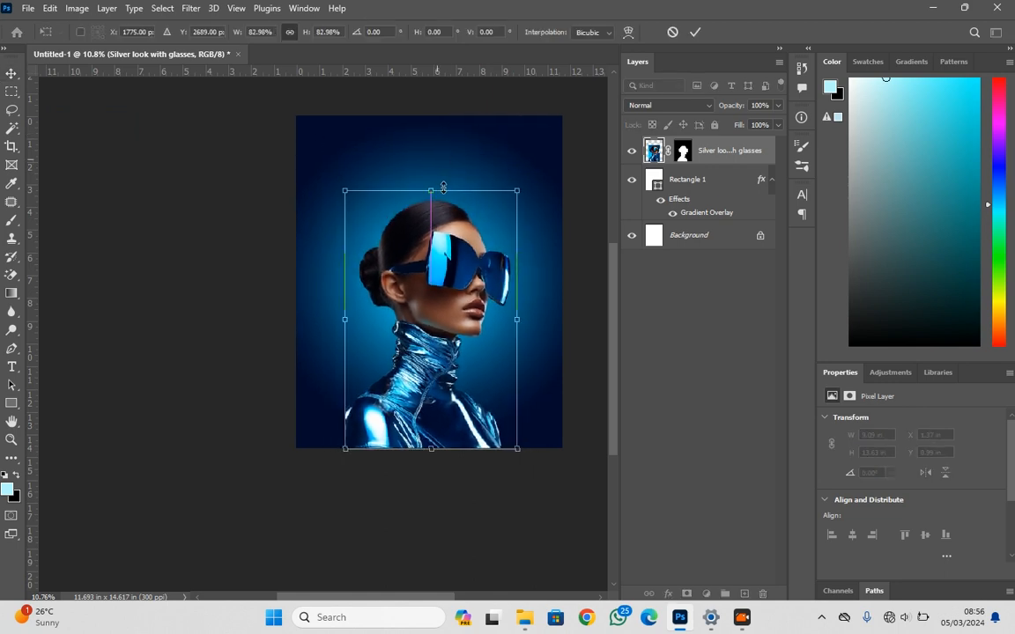
pyautogui.press('Return')
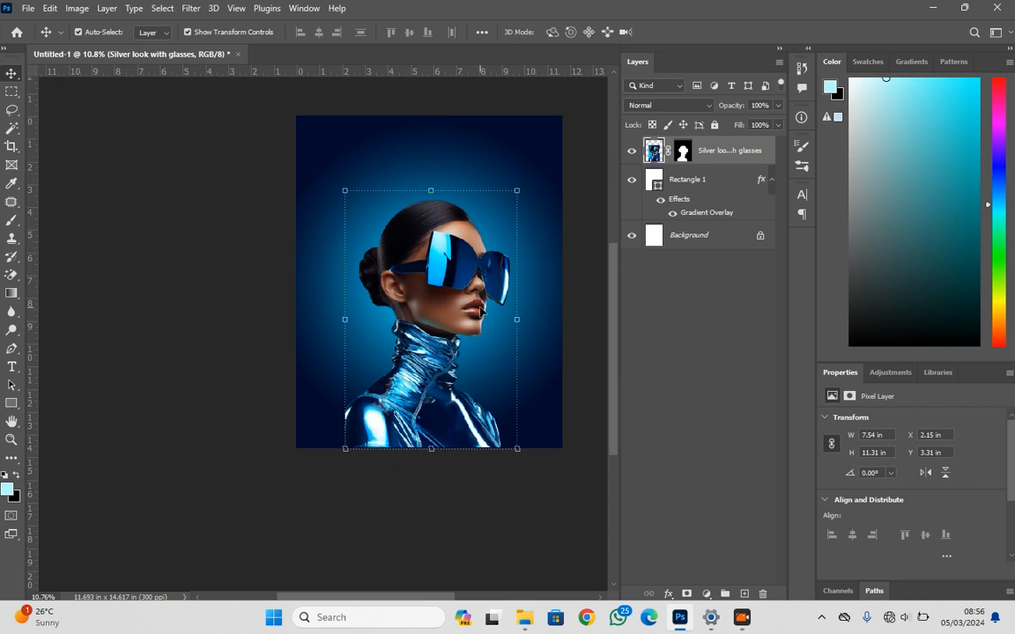
# Place the Modern Business Technology Blue Background image from the march folder directly above the Rectangle 1 layer
pyautogui.scroll(1, 464, 275)
pyautogui.scroll(2, 475, 288)
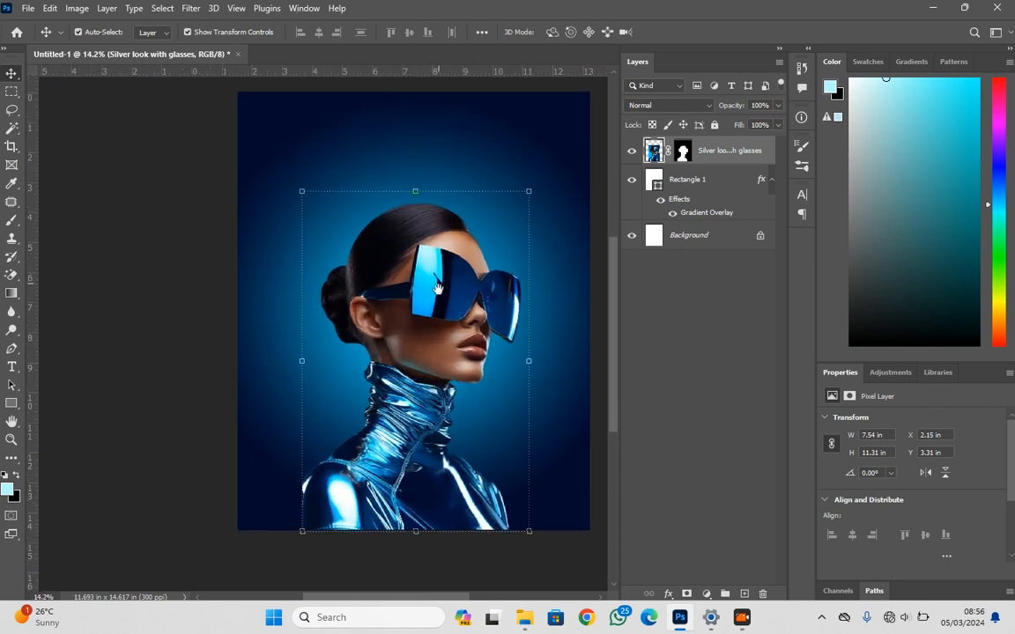
pyautogui.moveTo(475, 288); pyautogui.dragTo(423, 289)
pyautogui.click(519, 286)
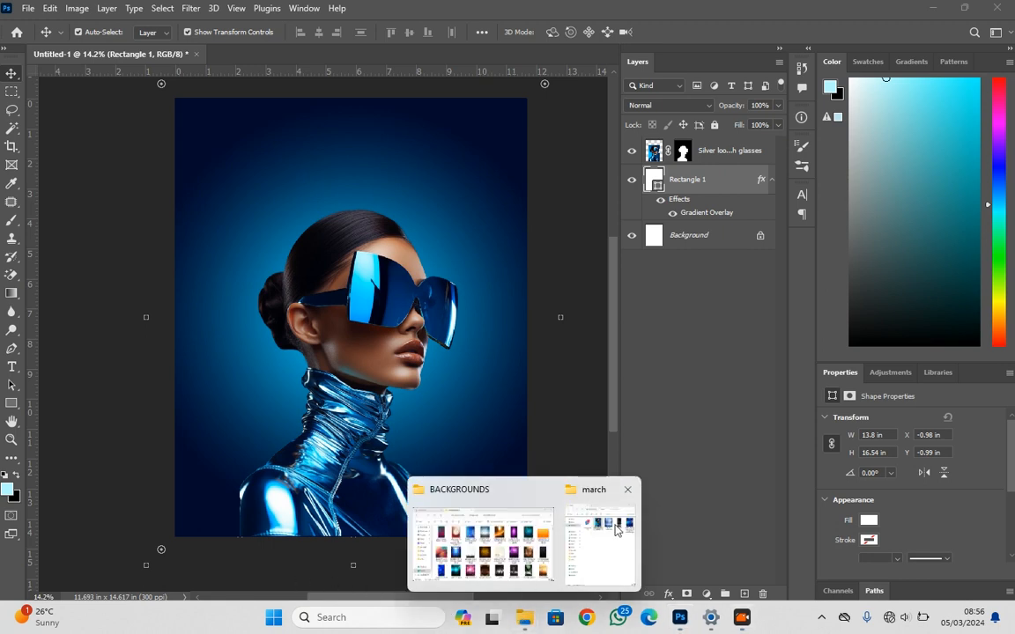
pyautogui.click(615, 528)
pyautogui.moveTo(974, 214); pyautogui.dragTo(344, 407)
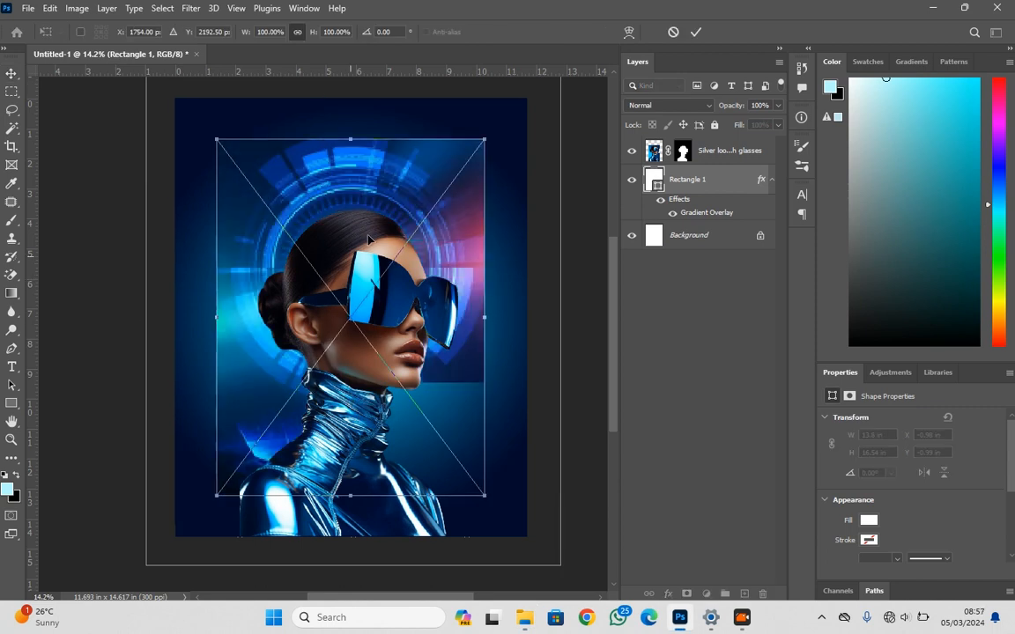
# Scale the placed technology image proportionally to 144.76%, position it to cover the whole canvas, and apply the placement
pyautogui.moveTo(351, 134); pyautogui.dragTo(352, 86)
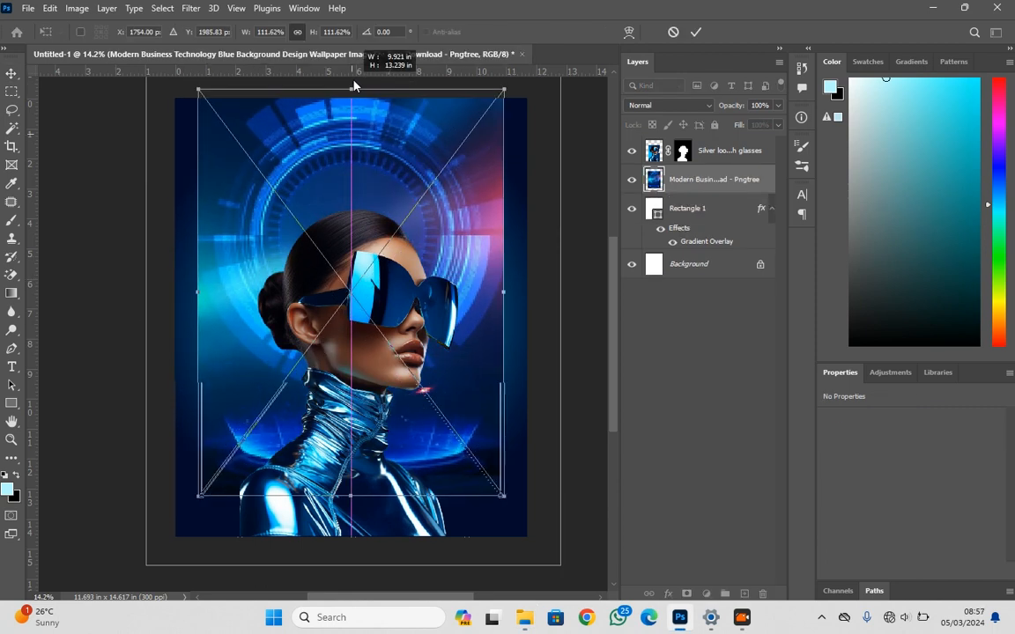
pyautogui.moveTo(507, 294); pyautogui.dragTo(577, 299)
pyautogui.moveTo(452, 315)
pyautogui.mouseDown()
pyautogui.moveTo(440, 282)
pyautogui.moveTo(444, 306)
pyautogui.mouseUp()
pyautogui.press('Return')
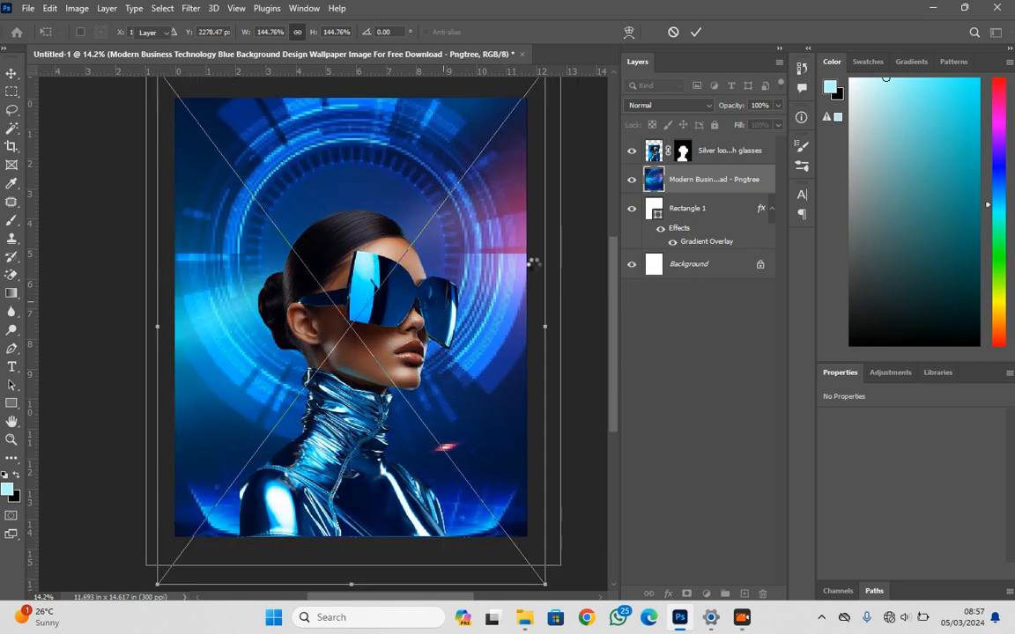
# Apply a Gaussian Blur with a 36.0 pixel radius to the technology background layer
pyautogui.click(190, 9)
pyautogui.moveTo(299, 193)
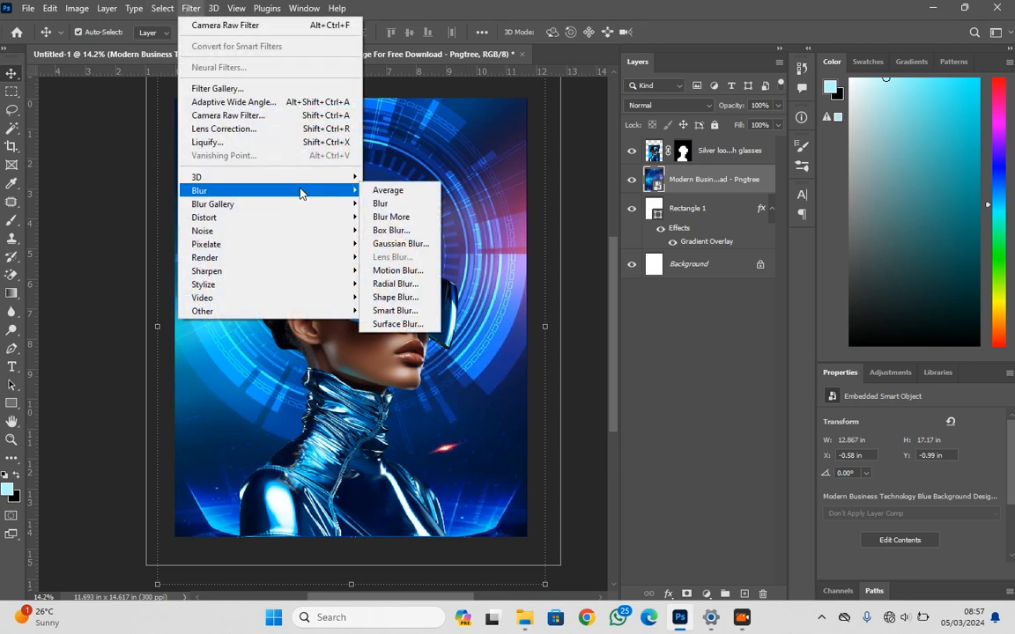
pyautogui.click(400, 243)
pyautogui.moveTo(456, 330); pyautogui.dragTo(468, 330)
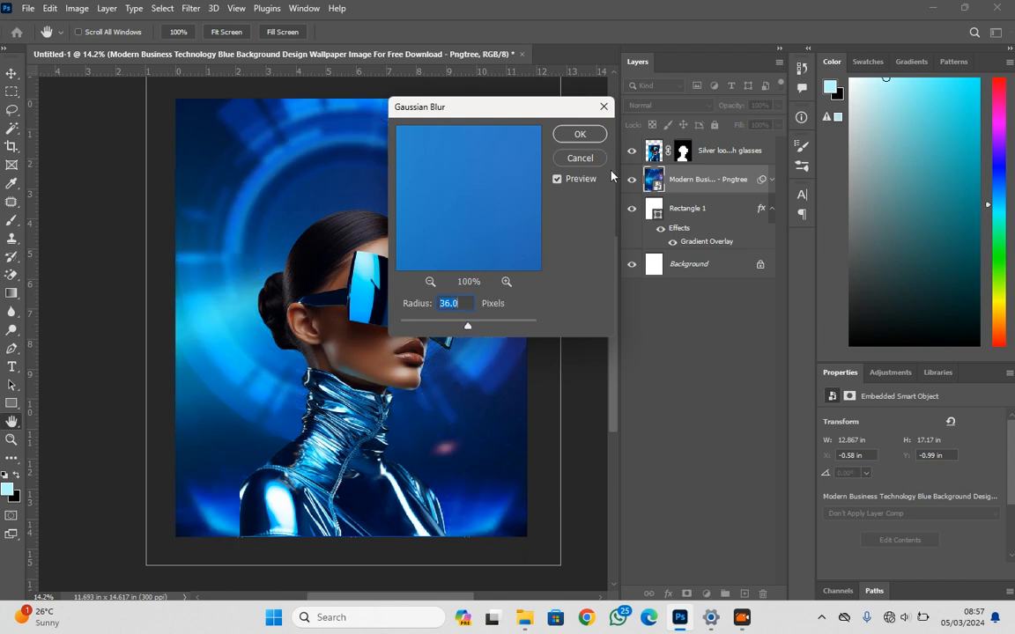
pyautogui.click(577, 133)
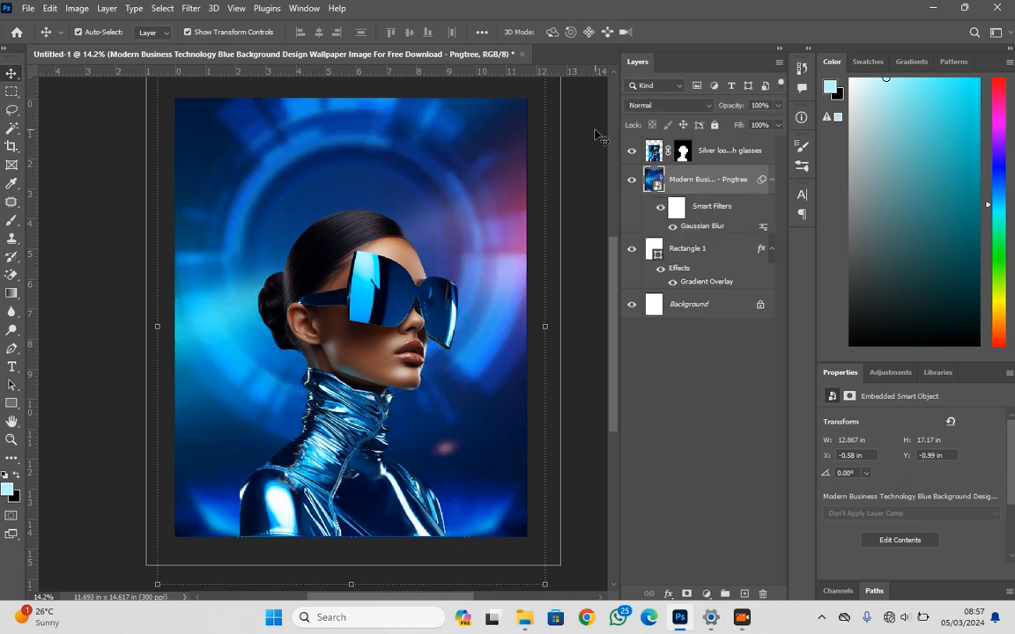
# Set the blurred technology layer's blend mode to Overlay and add a layer mask to it
pyautogui.click(656, 107)
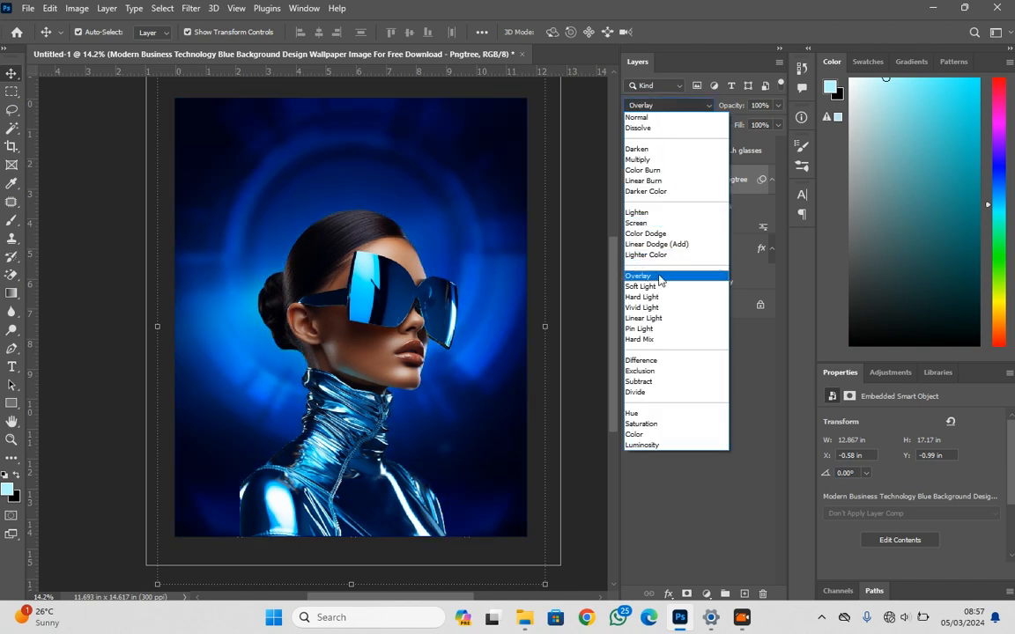
pyautogui.click(658, 276)
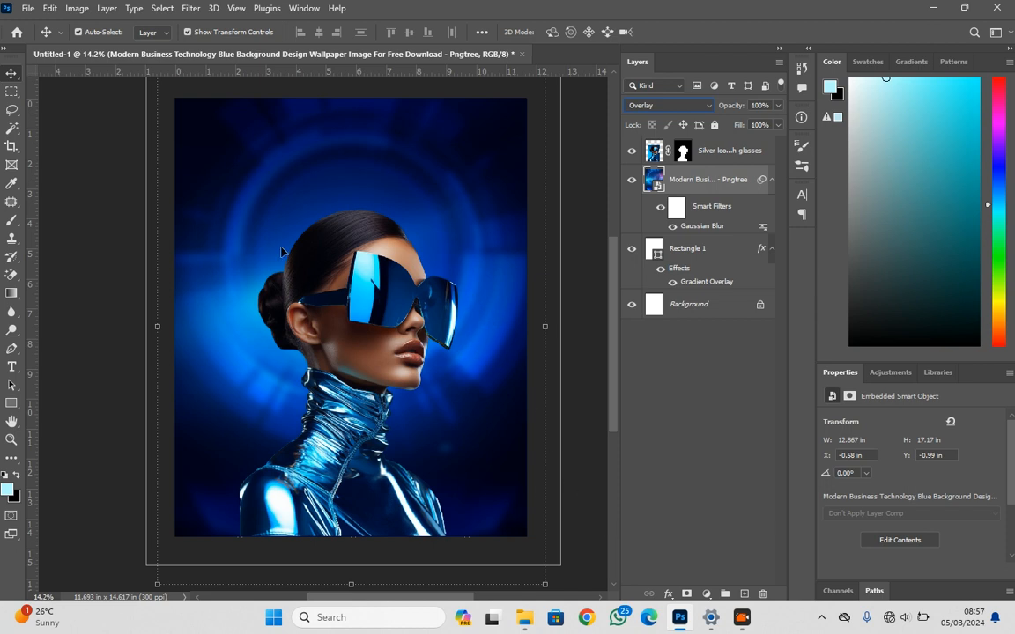
pyautogui.click(687, 593)
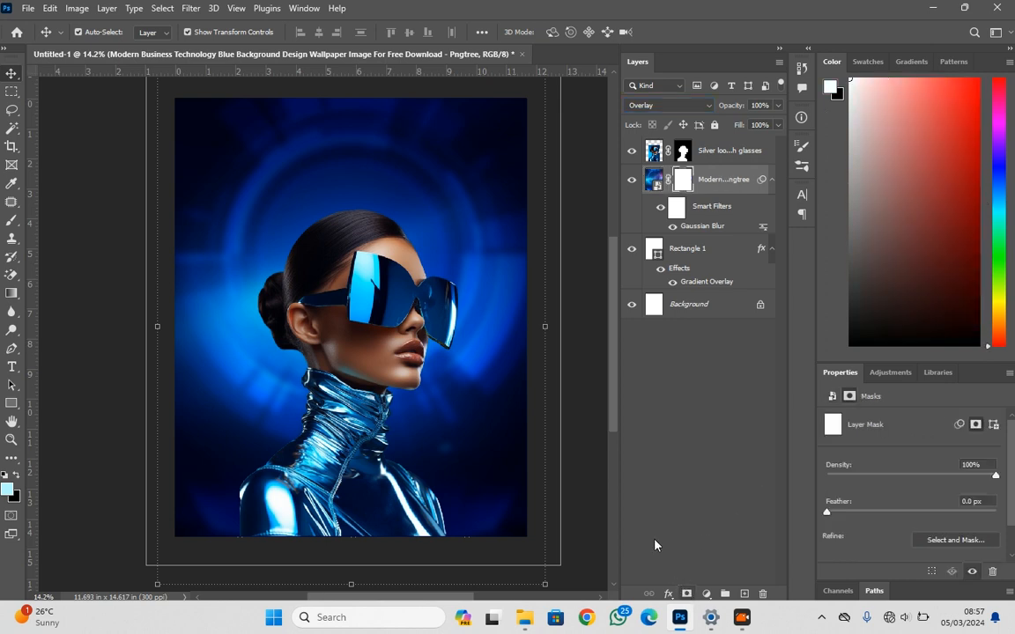
# Paint black on the technology layer's mask around the portrait's head with a 2500 px brush at 0% hardness
pyautogui.click(10, 222)
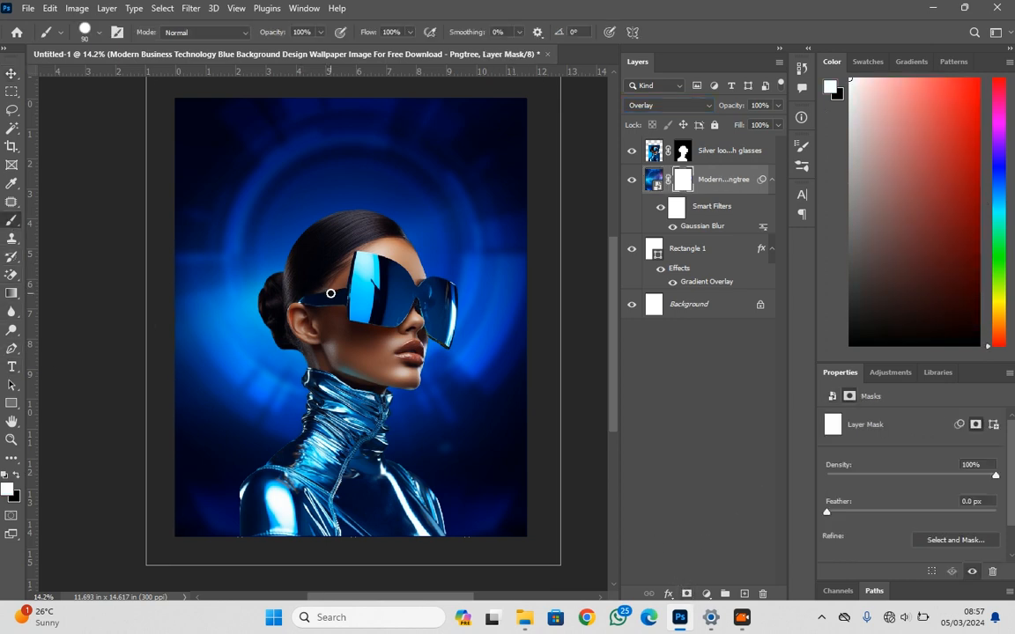
pyautogui.press(']')
pyautogui.press(']')
pyautogui.press(']')
pyautogui.press(']')
pyautogui.press(']')
pyautogui.press(']')
pyautogui.press(']')
pyautogui.press(']')
pyautogui.press(']')
pyautogui.press(']')
pyautogui.press(']')
pyautogui.press(']')
pyautogui.press(']')
pyautogui.press(']')
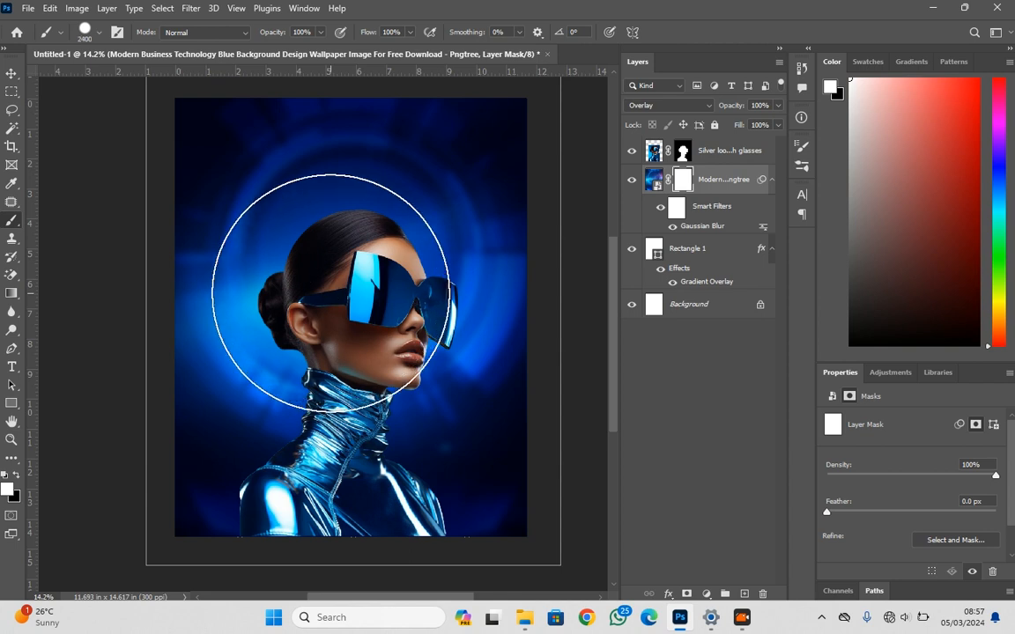
pyautogui.click(17, 477)
pyautogui.click(348, 309)
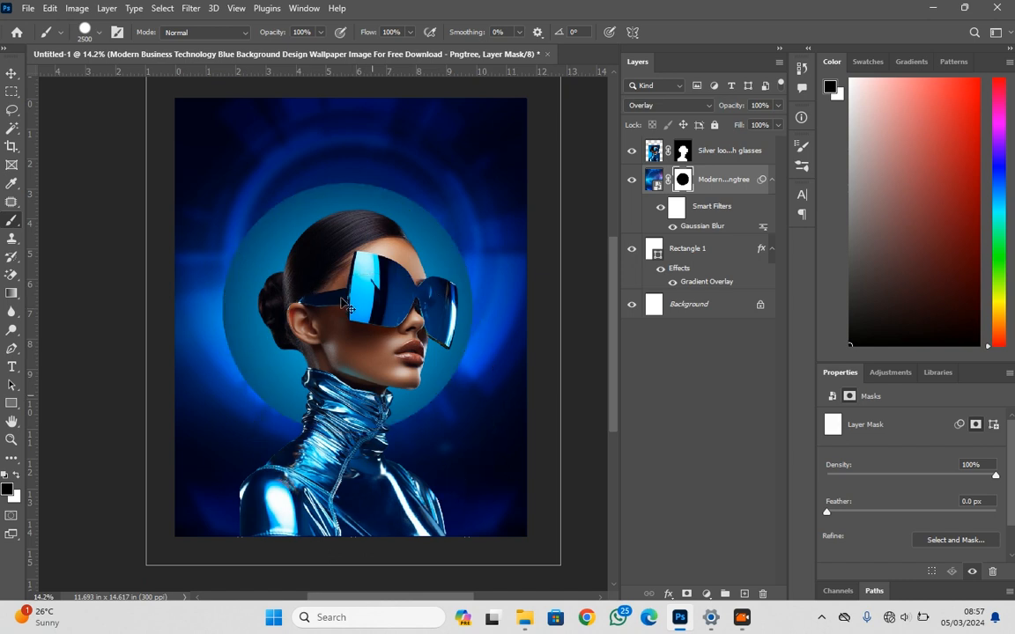
pyautogui.hotkey('ctrl', 'z')
pyautogui.rightClick(356, 279)
pyautogui.click(429, 342)
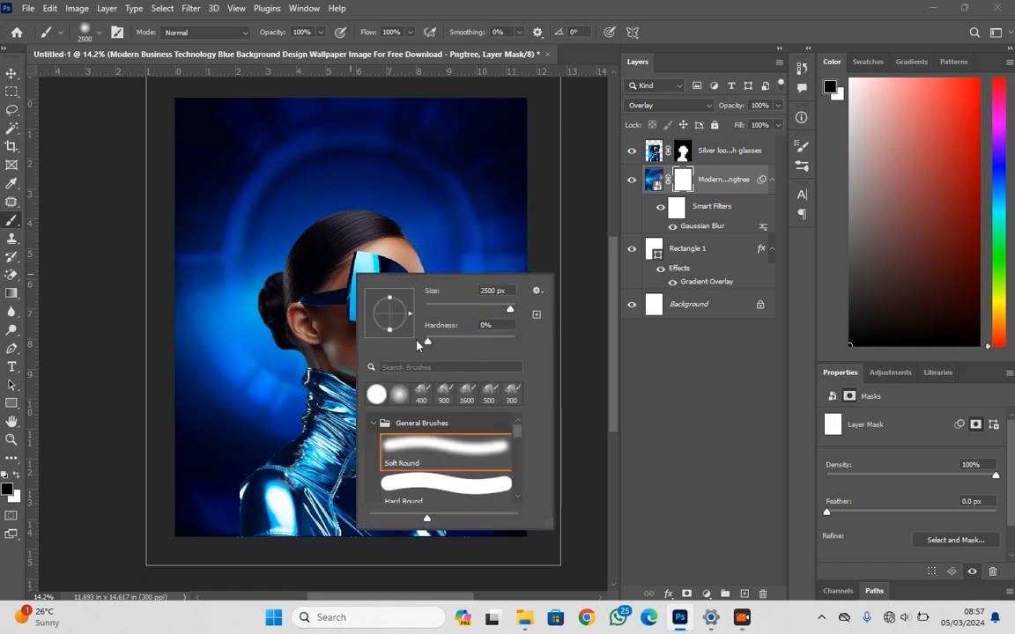
pyautogui.click(350, 287)
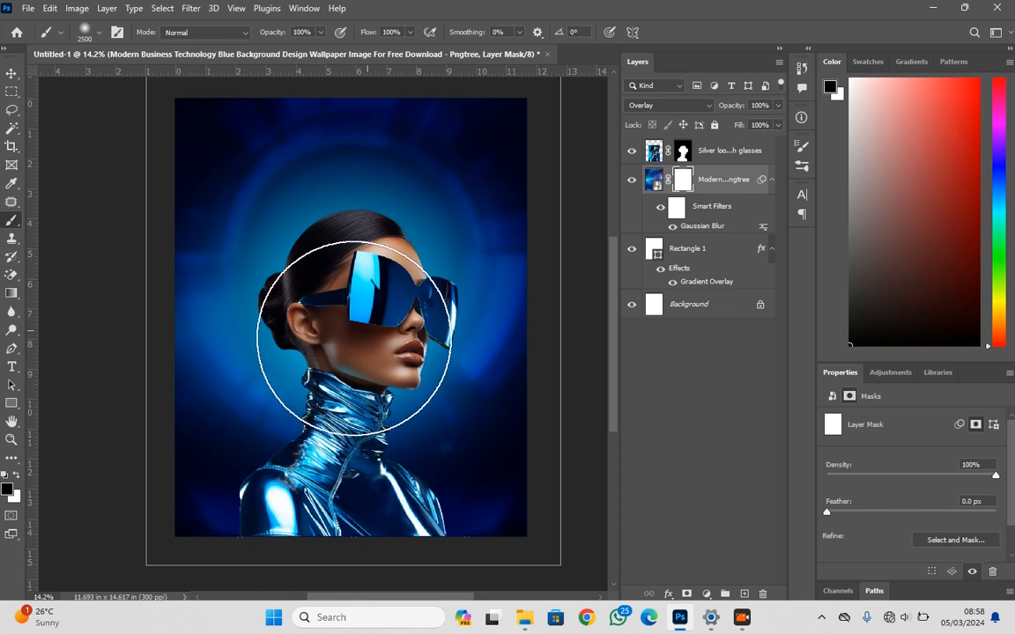
pyautogui.click(275, 341)
pyautogui.press('v')
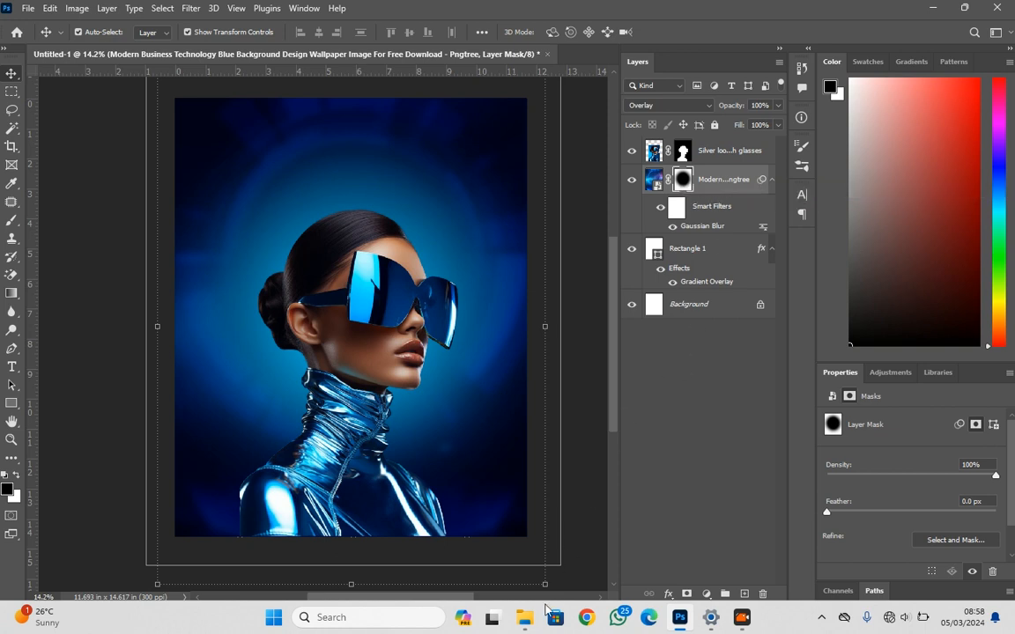
# Place the Blended background image above the technology layer and scale it proportionally to about 12.49 × 14.99 in to cover the canvas
pyautogui.moveTo(525, 617)
pyautogui.click(612, 546)
pyautogui.moveTo(818, 141); pyautogui.dragTo(356, 344)
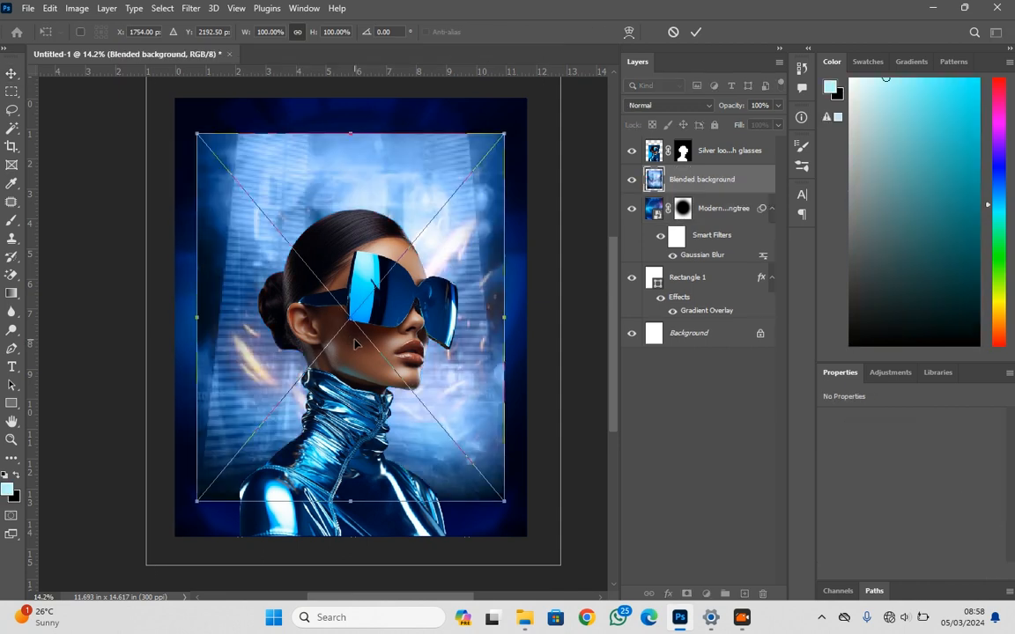
pyautogui.moveTo(350, 131); pyautogui.dragTo(349, 98)
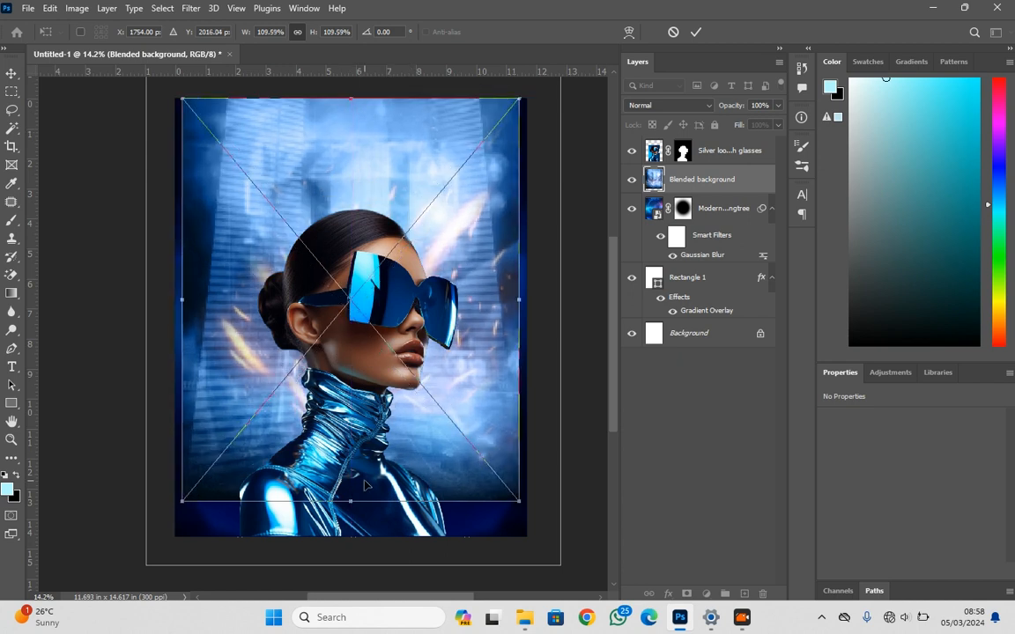
pyautogui.moveTo(349, 505); pyautogui.dragTo(356, 560)
pyautogui.press('Return')
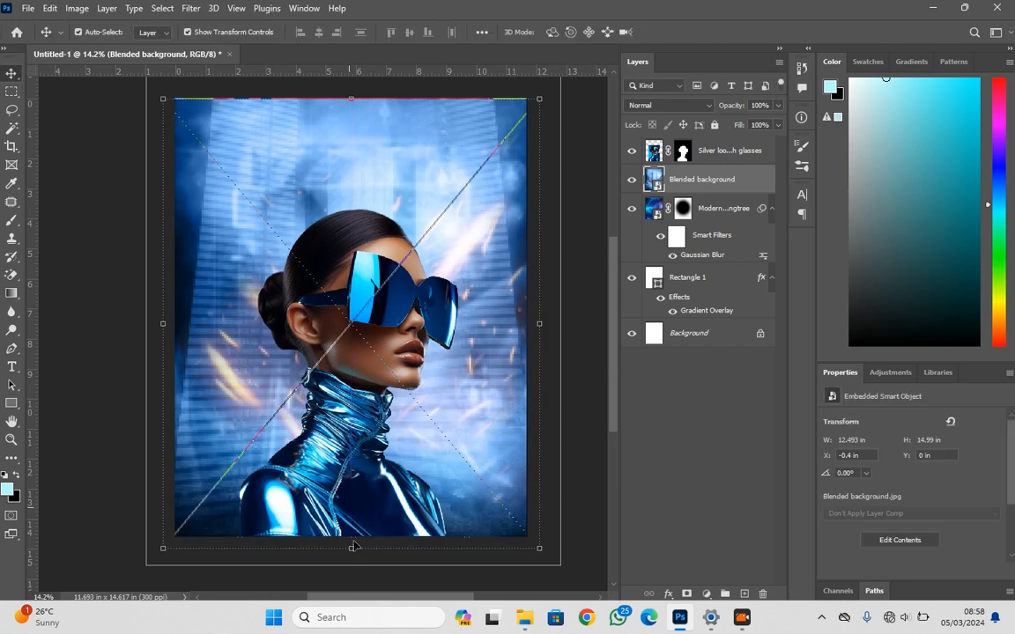
# Set the Blended background layer's blend mode to Screen and add a layer mask to it
pyautogui.click(665, 105)
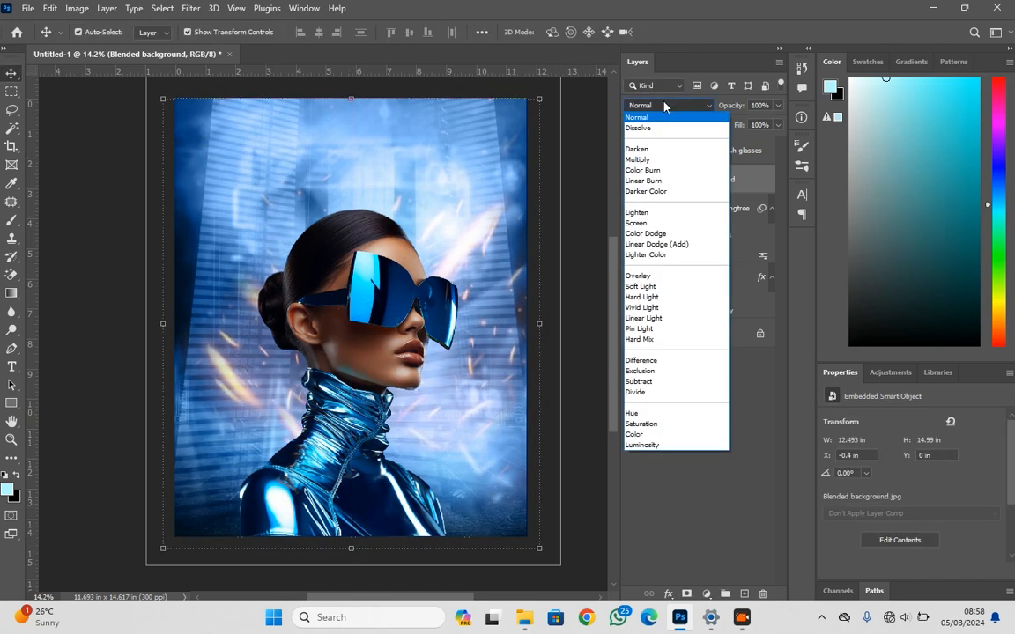
pyautogui.click(657, 225)
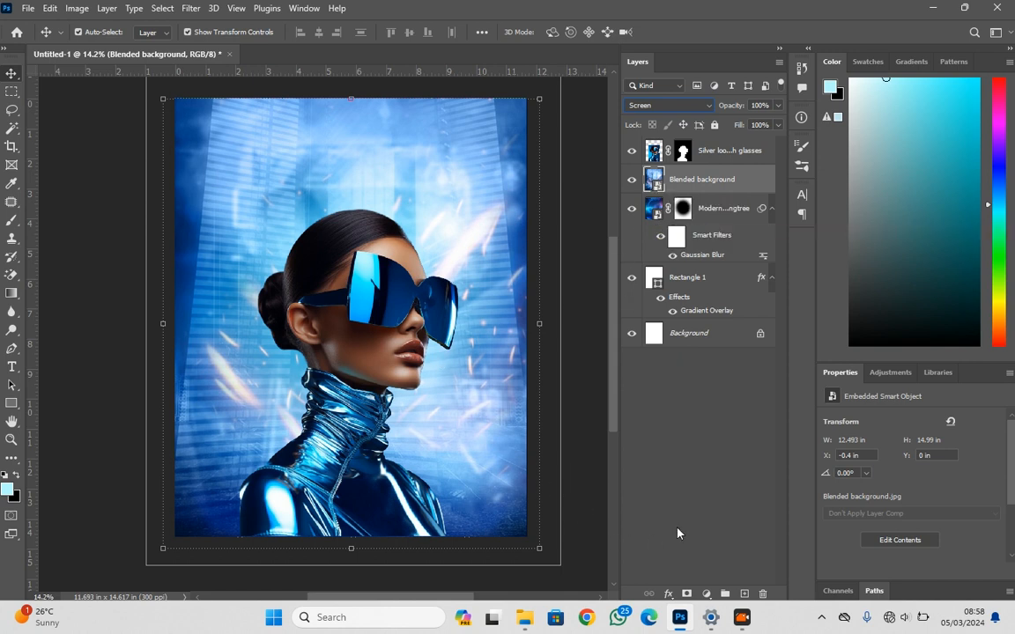
pyautogui.click(686, 594)
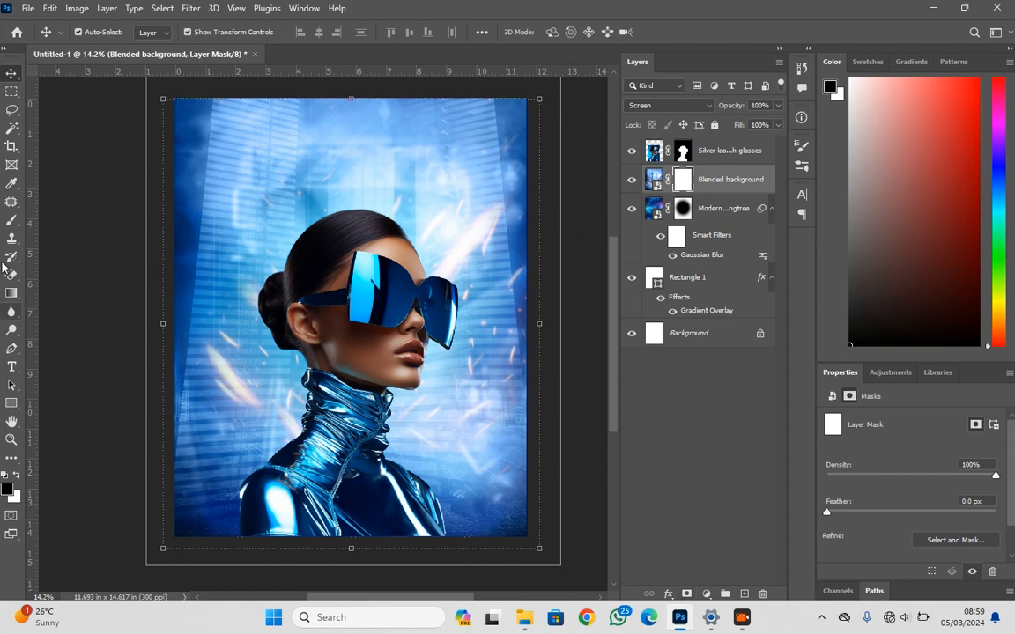
# Paint black on the Blended background's mask along the poster's bottom and side edges with a 1700 px brush at 0% hardness
pyautogui.click(12, 221)
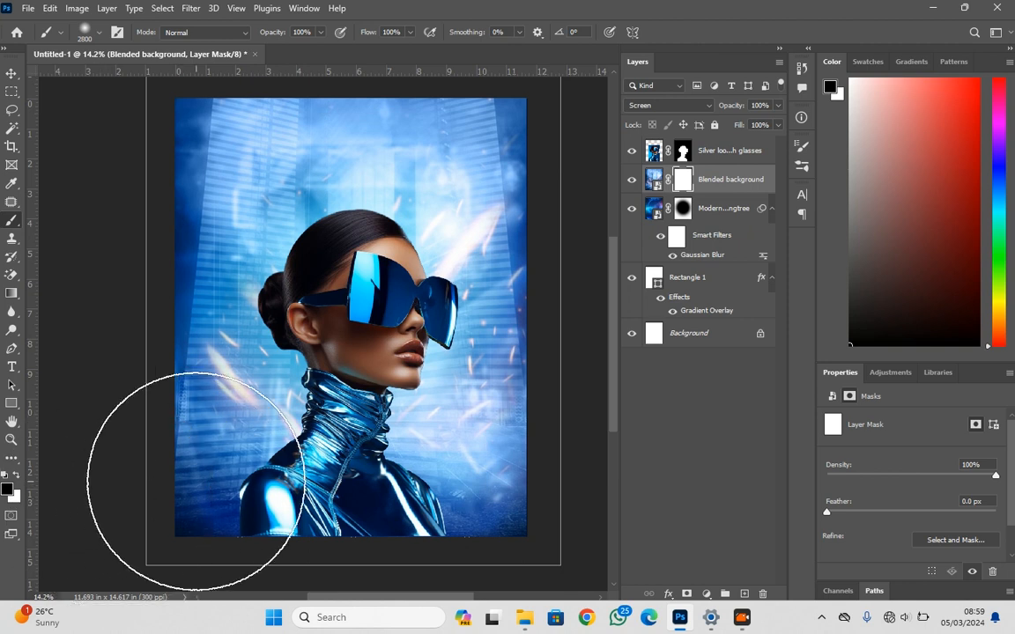
pyautogui.press('[')
pyautogui.press('[')
pyautogui.press('[')
pyautogui.press('[')
pyautogui.press('[')
pyautogui.press('[')
pyautogui.press('[')
pyautogui.press('[')
pyautogui.press('[')
pyautogui.press('[')
pyautogui.press('[')
pyautogui.rightClick(286, 399)
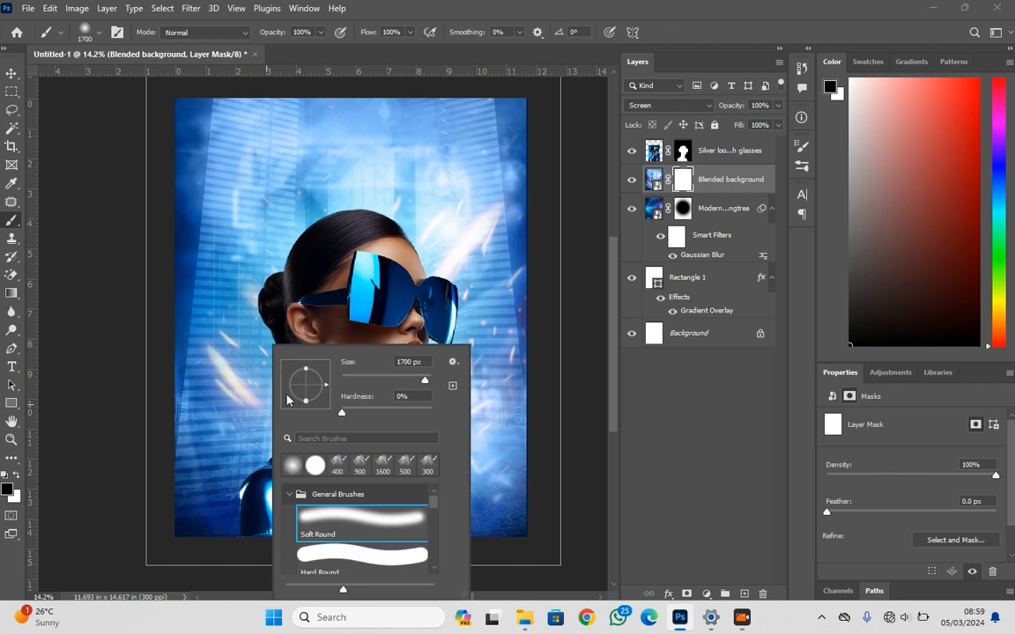
pyautogui.click(341, 414)
pyautogui.moveTo(188, 440)
pyautogui.mouseDown()
pyautogui.moveTo(210, 492)
pyautogui.moveTo(198, 463)
pyautogui.moveTo(214, 485)
pyautogui.moveTo(156, 427)
pyautogui.moveTo(206, 493)
pyautogui.moveTo(266, 517)
pyautogui.moveTo(323, 533)
pyautogui.moveTo(480, 535)
pyautogui.moveTo(556, 517)
pyautogui.moveTo(588, 473)
pyautogui.moveTo(600, 417)
pyautogui.moveTo(573, 489)
pyautogui.moveTo(454, 549)
pyautogui.moveTo(502, 519)
pyautogui.moveTo(554, 423)
pyautogui.moveTo(523, 483)
pyautogui.moveTo(461, 520)
pyautogui.moveTo(420, 532)
pyautogui.moveTo(129, 551)
pyautogui.mouseUp()
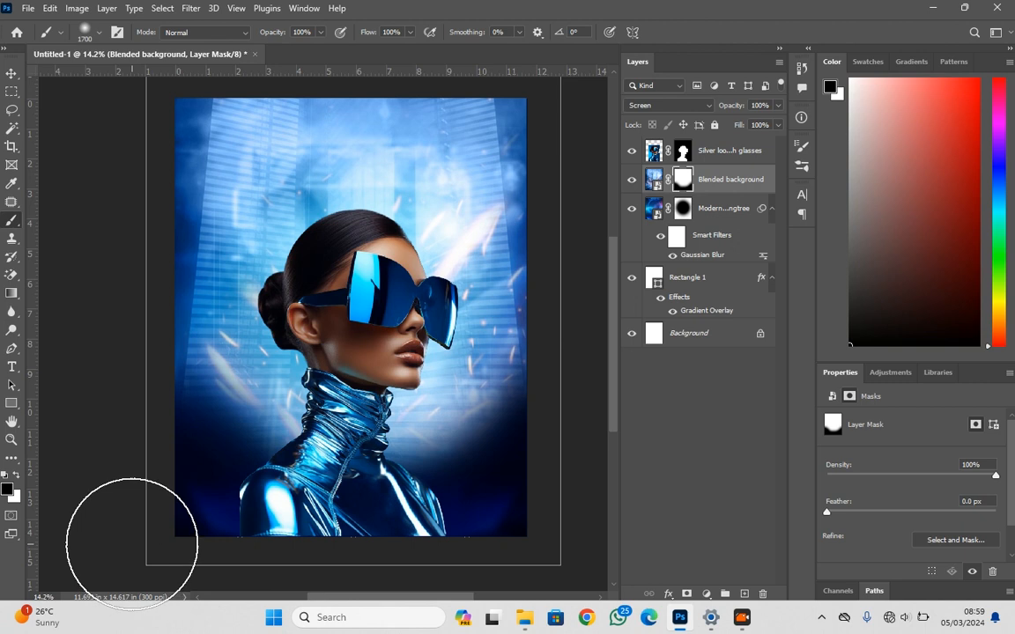
pyautogui.moveTo(97, 429)
pyautogui.mouseDown()
pyautogui.moveTo(91, 340)
pyautogui.moveTo(131, 129)
pyautogui.moveTo(140, 134)
pyautogui.moveTo(118, 275)
pyautogui.moveTo(117, 379)
pyautogui.moveTo(113, 287)
pyautogui.mouseUp()
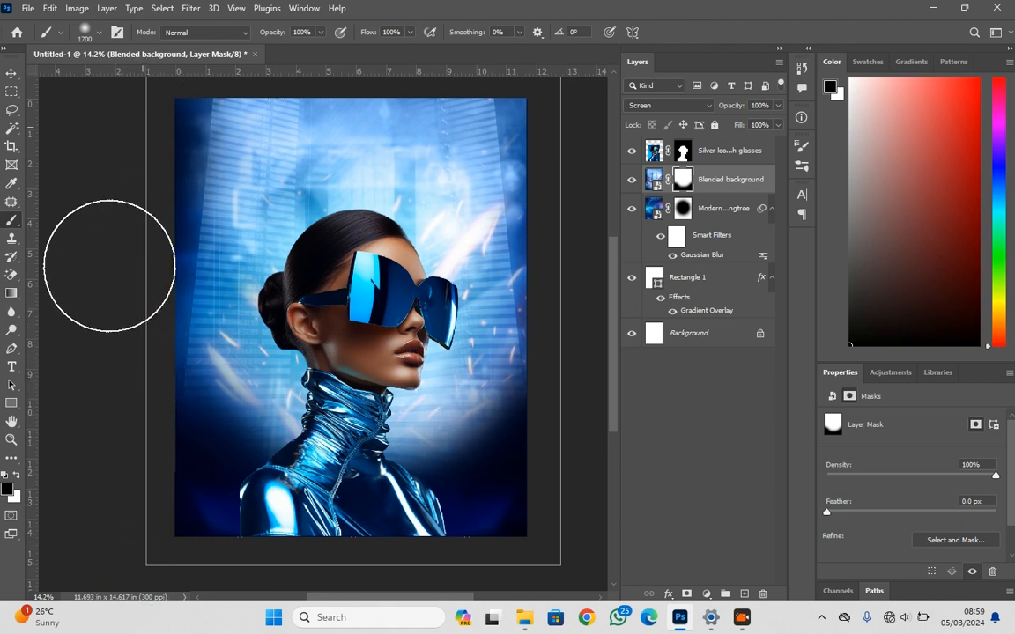
pyautogui.moveTo(481, 94)
pyautogui.mouseDown()
pyautogui.moveTo(559, 113)
pyautogui.moveTo(562, 170)
pyautogui.moveTo(584, 220)
pyautogui.moveTo(587, 439)
pyautogui.moveTo(599, 479)
pyautogui.moveTo(598, 433)
pyautogui.mouseUp()
pyautogui.moveTo(531, 270)
pyautogui.mouseDown()
pyautogui.moveTo(585, 310)
pyautogui.moveTo(586, 425)
pyautogui.moveTo(606, 544)
pyautogui.moveTo(536, 504)
pyautogui.moveTo(387, 543)
pyautogui.moveTo(747, 538)
pyautogui.moveTo(523, 484)
pyautogui.mouseUp()
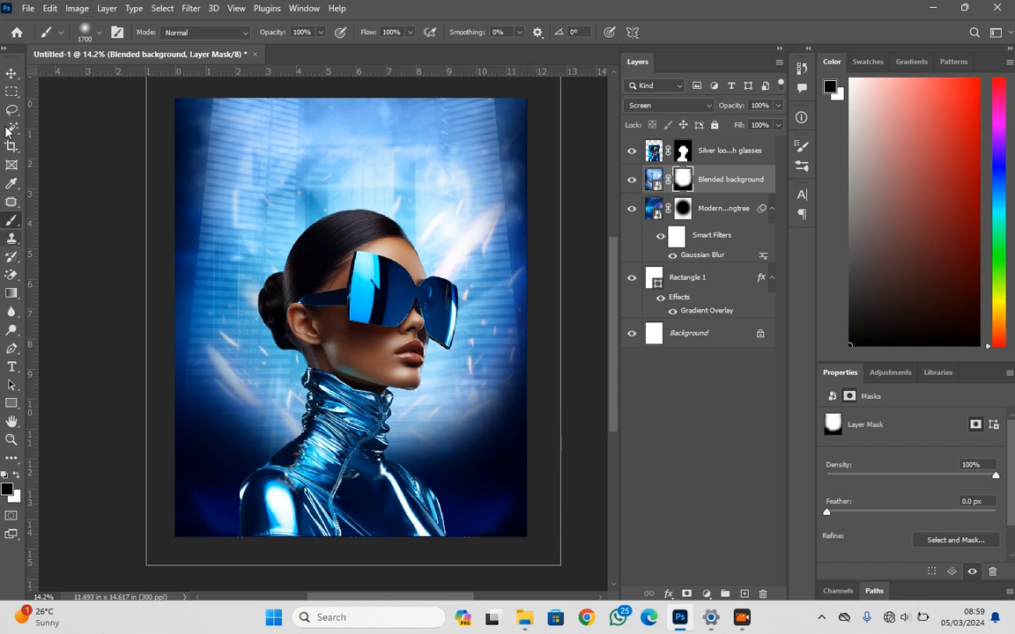
pyautogui.click(11, 73)
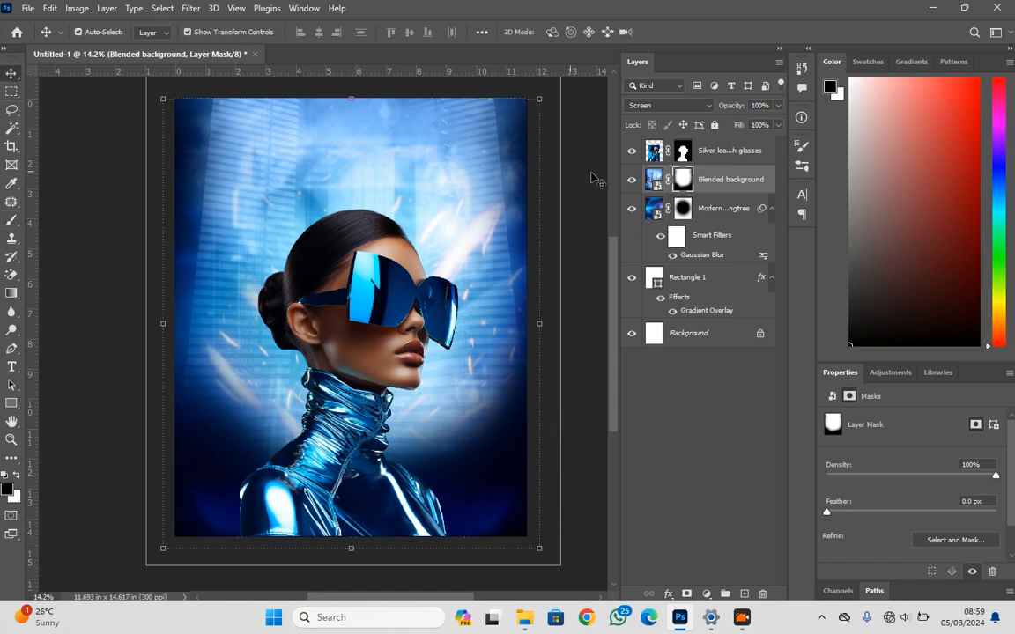
# Add a gradient fill above the portrait layer and set its color stop at location 0 to #02183e, sampled from the poster's dark upper-left corner
pyautogui.click(749, 166)
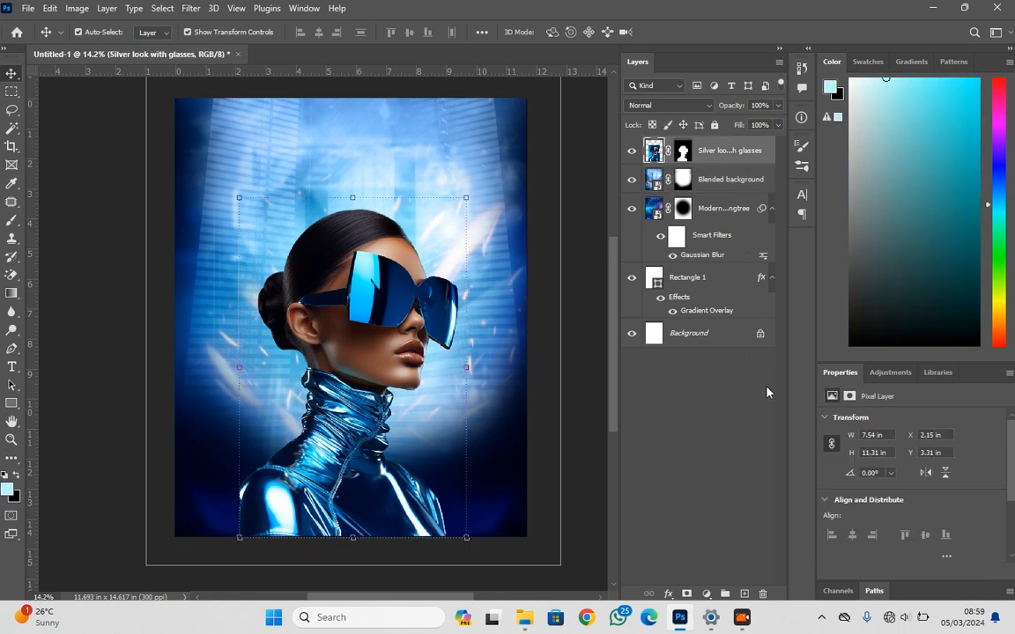
pyautogui.click(707, 596)
pyautogui.click(725, 363)
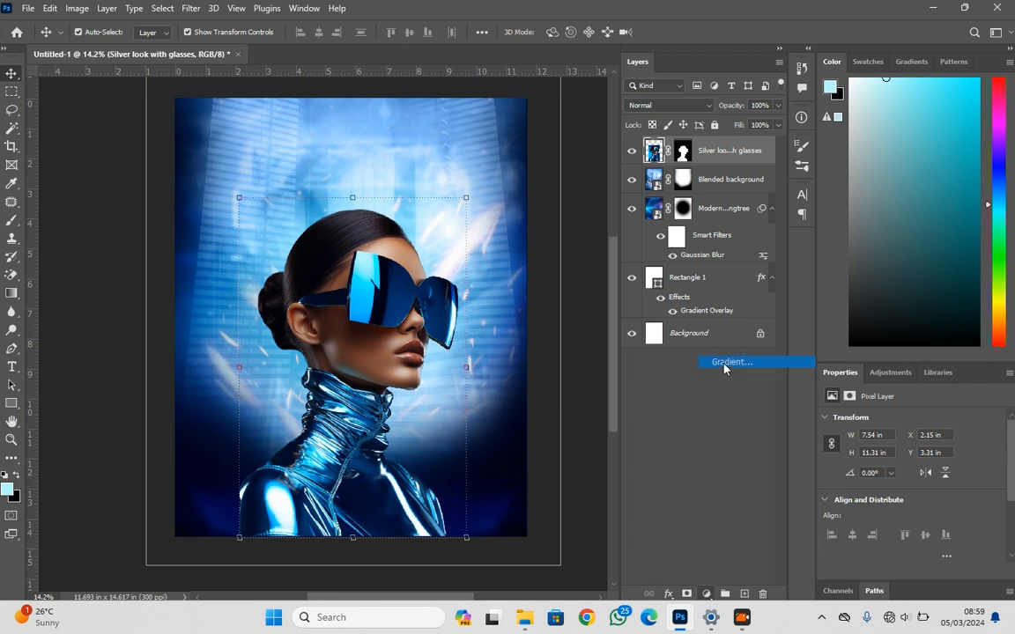
pyautogui.moveTo(97, 123); pyautogui.dragTo(736, 138)
pyautogui.click(691, 148)
pyautogui.click(593, 398)
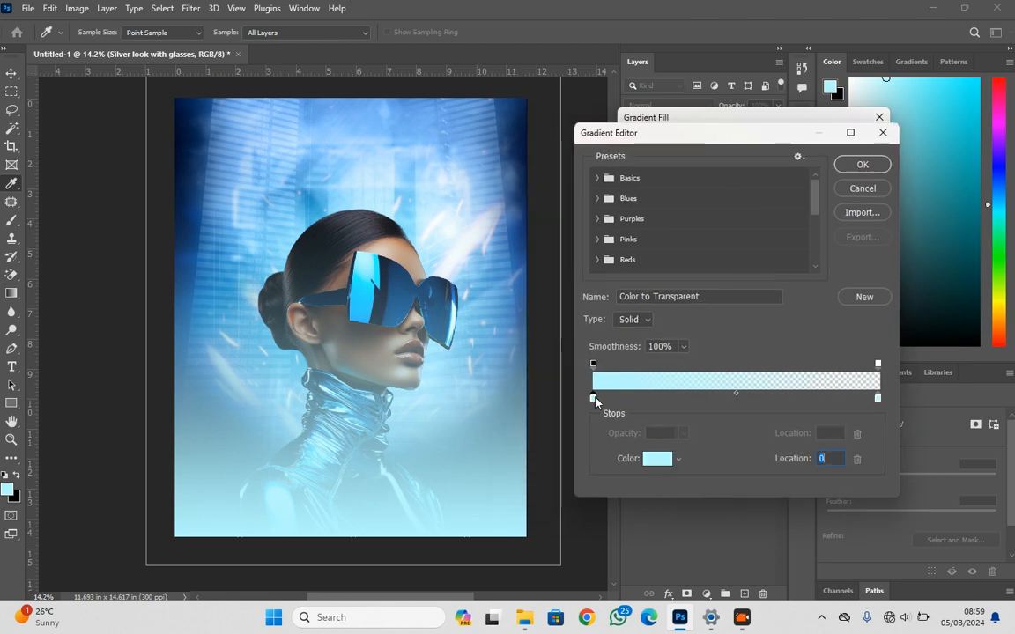
pyautogui.click(657, 458)
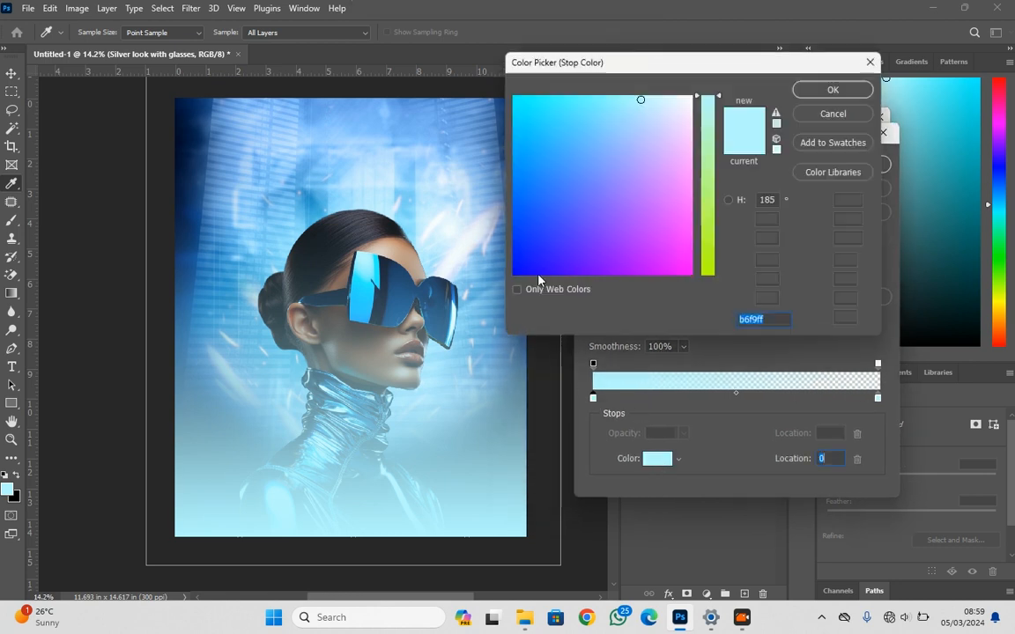
pyautogui.click(182, 103)
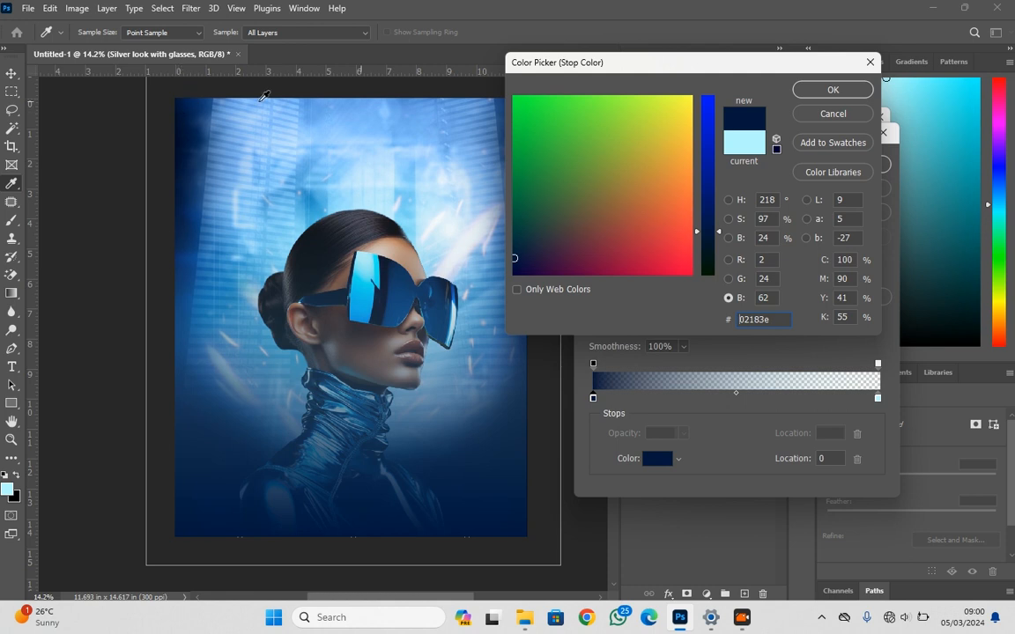
pyautogui.click(839, 89)
# Set the gradient's color stop at location 100 to #031537, sampled from the poster's dark edge, and apply the linear 90° gradient fill
pyautogui.click(878, 399)
pyautogui.click(657, 458)
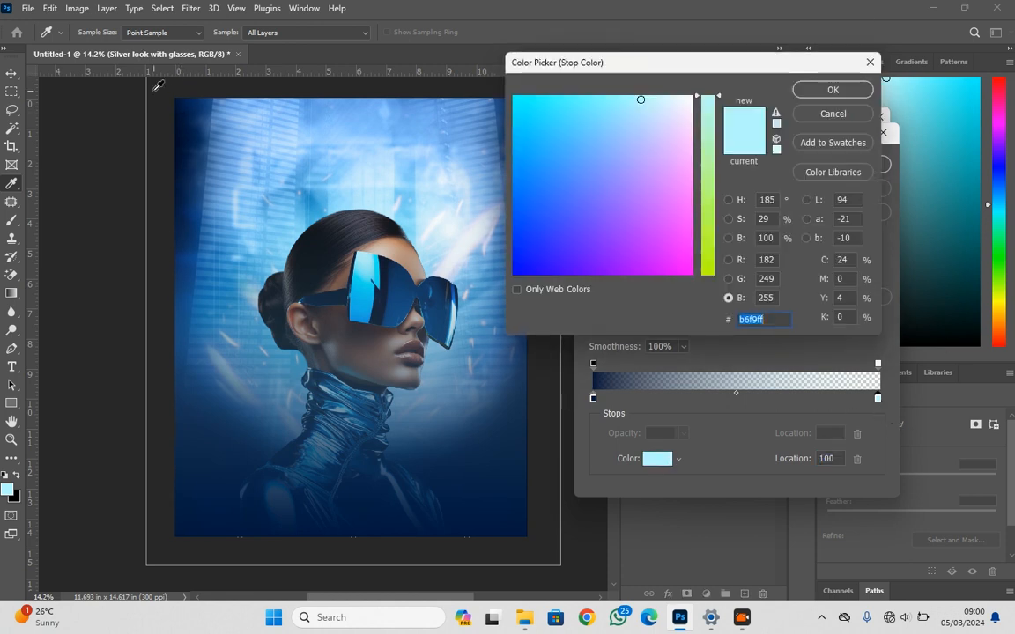
pyautogui.click(184, 120)
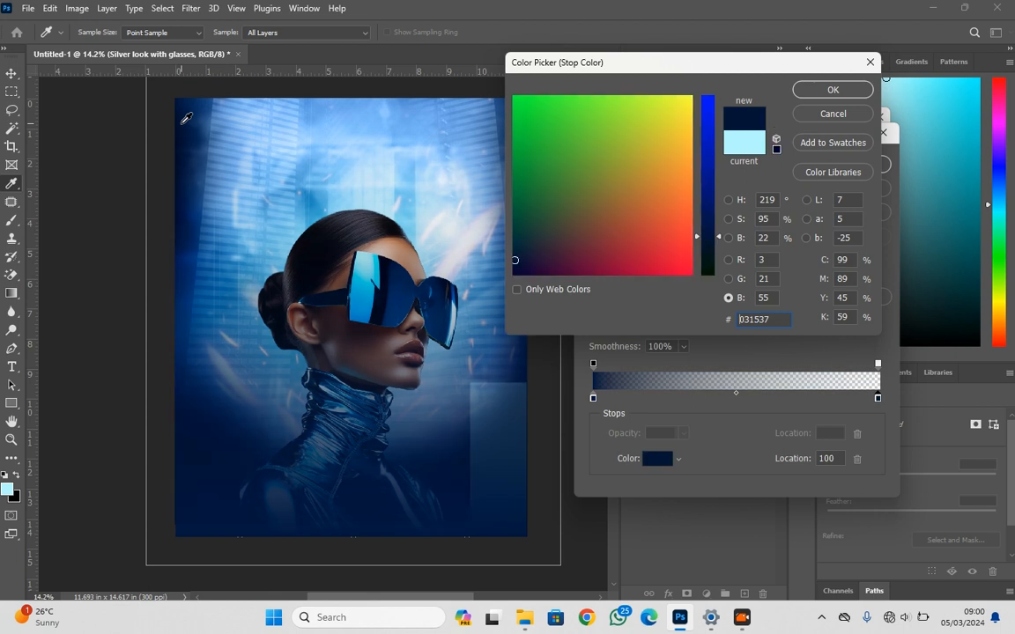
pyautogui.click(834, 91)
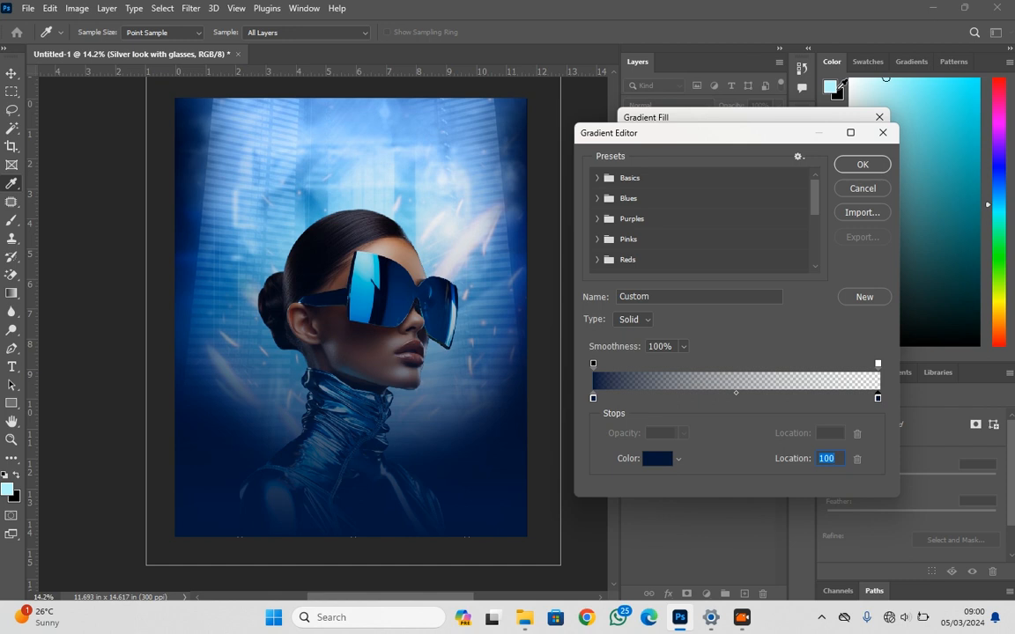
pyautogui.click(856, 167)
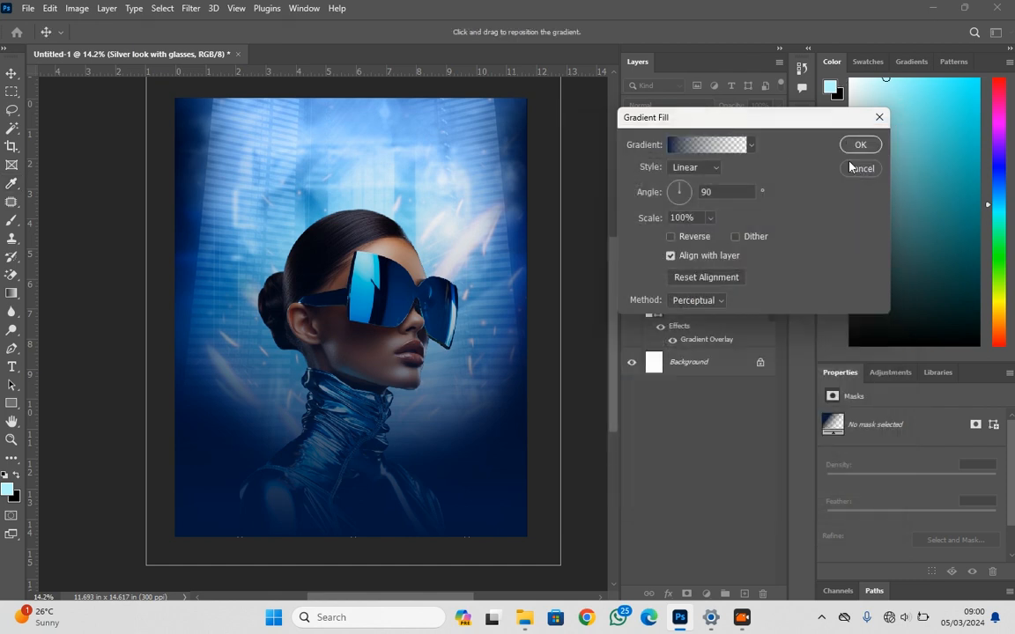
pyautogui.click(867, 146)
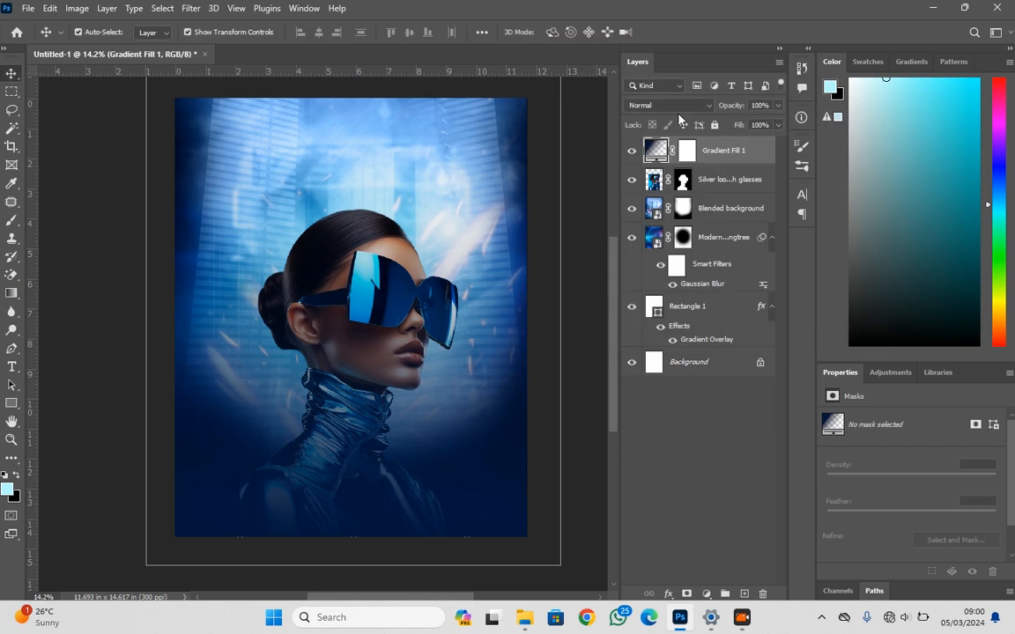
# Set the gradient fill layer's blend mode to Color Burn and move the layer below the portrait layer
pyautogui.click(678, 108)
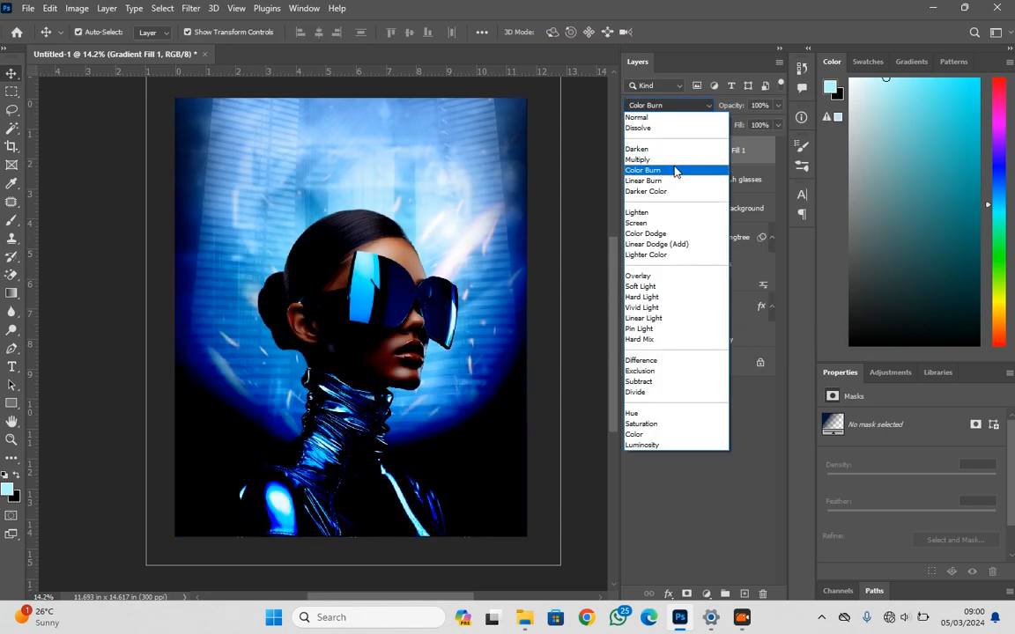
pyautogui.click(674, 171)
pyautogui.moveTo(709, 152); pyautogui.dragTo(718, 194)
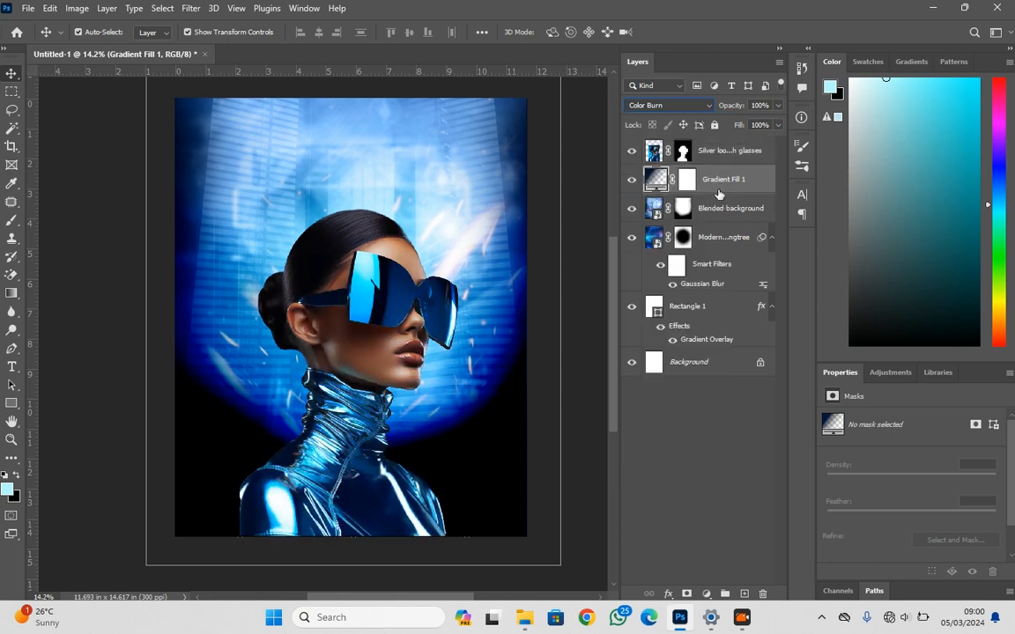
# Set the gradient fill layer's blend mode to Hard Light and compare the poster with the layer hidden and shown
pyautogui.click(683, 105)
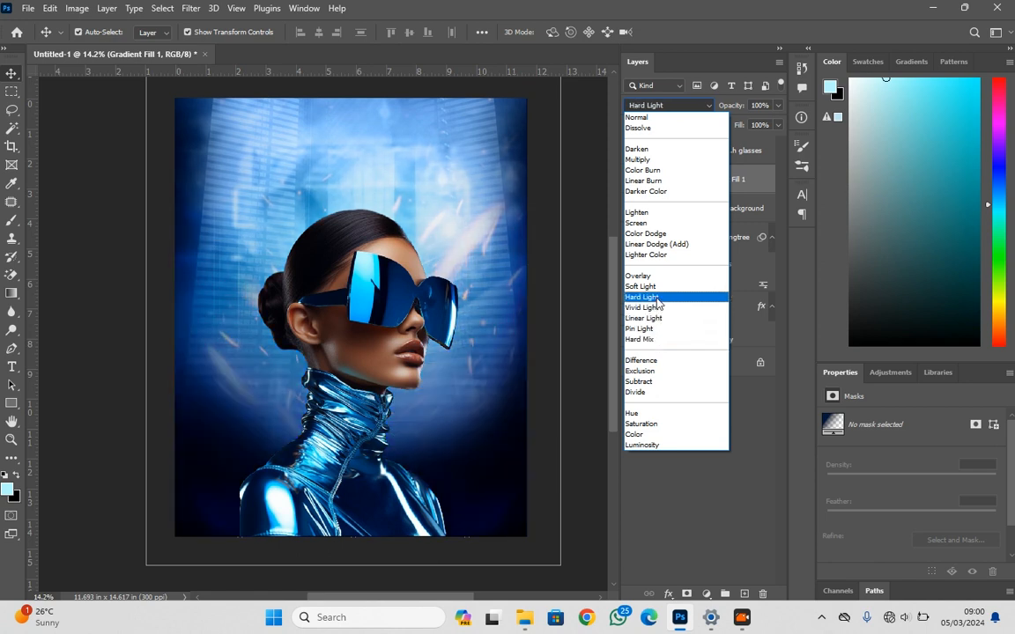
pyautogui.click(656, 299)
pyautogui.click(629, 178)
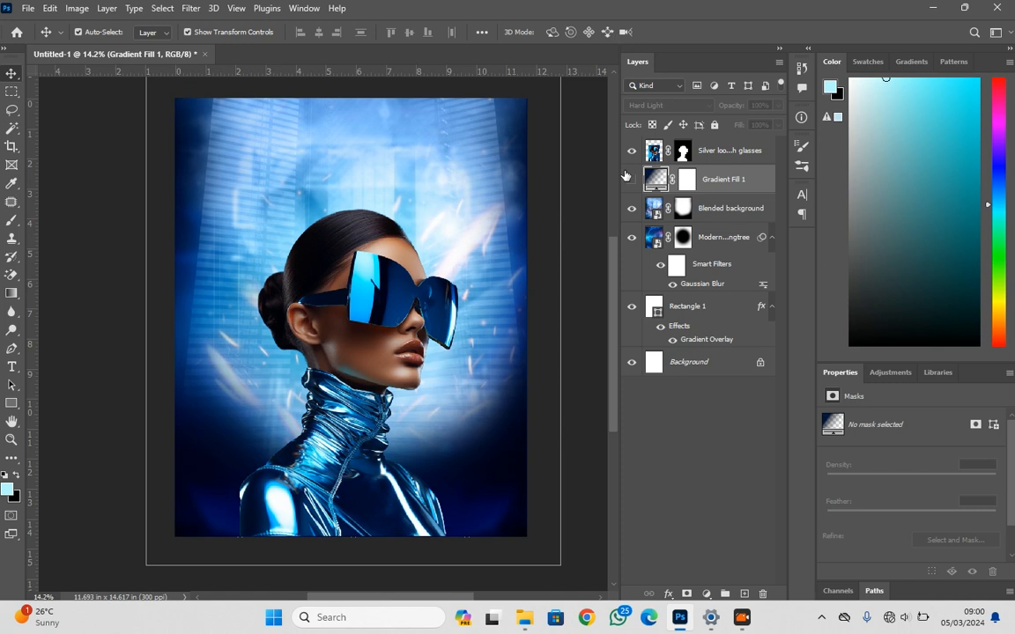
pyautogui.click(629, 178)
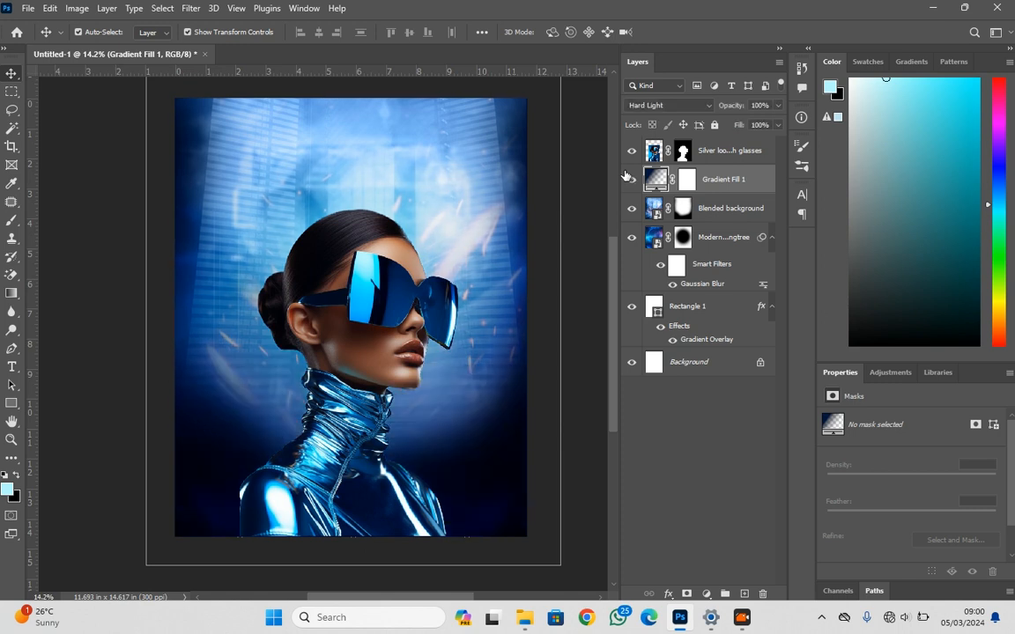
# Apply the portrait layer's existing mask permanently and add a new blank layer mask to it
pyautogui.click(683, 151)
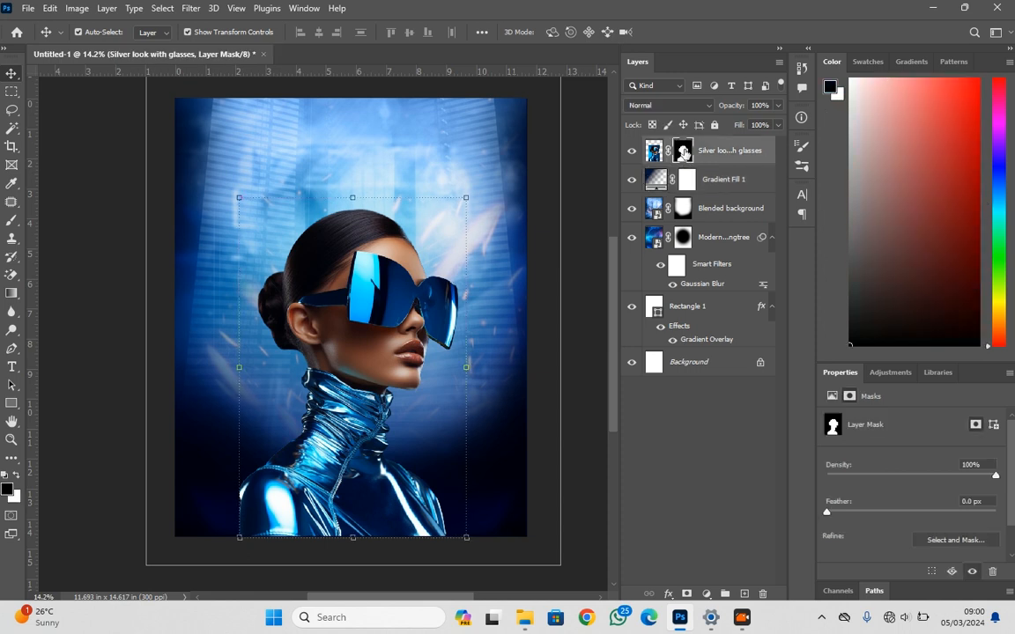
pyautogui.rightClick(683, 152)
pyautogui.click(679, 151)
pyautogui.rightClick(679, 150)
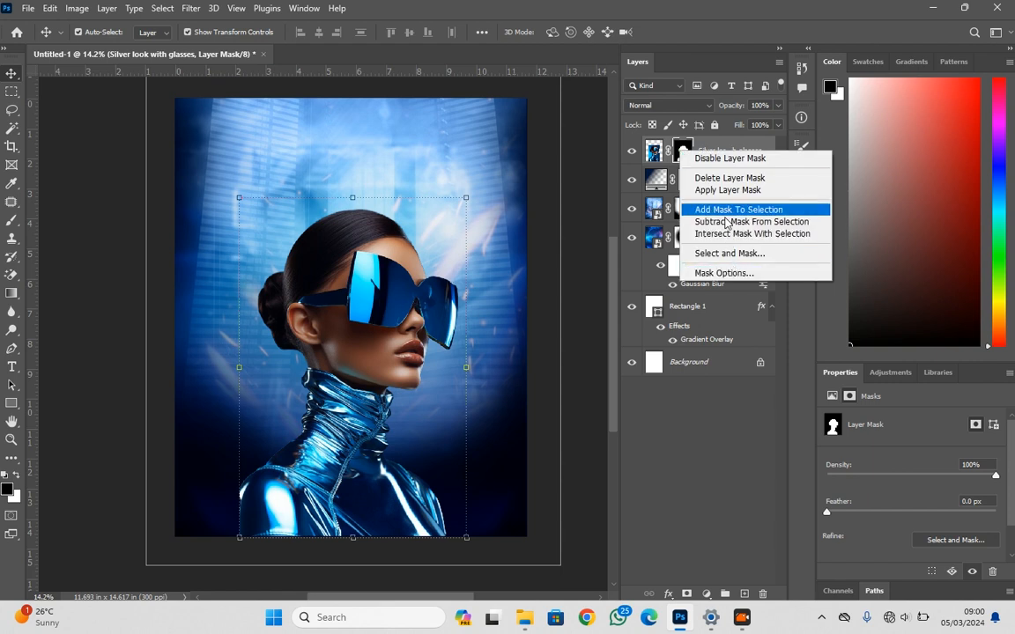
pyautogui.click(726, 190)
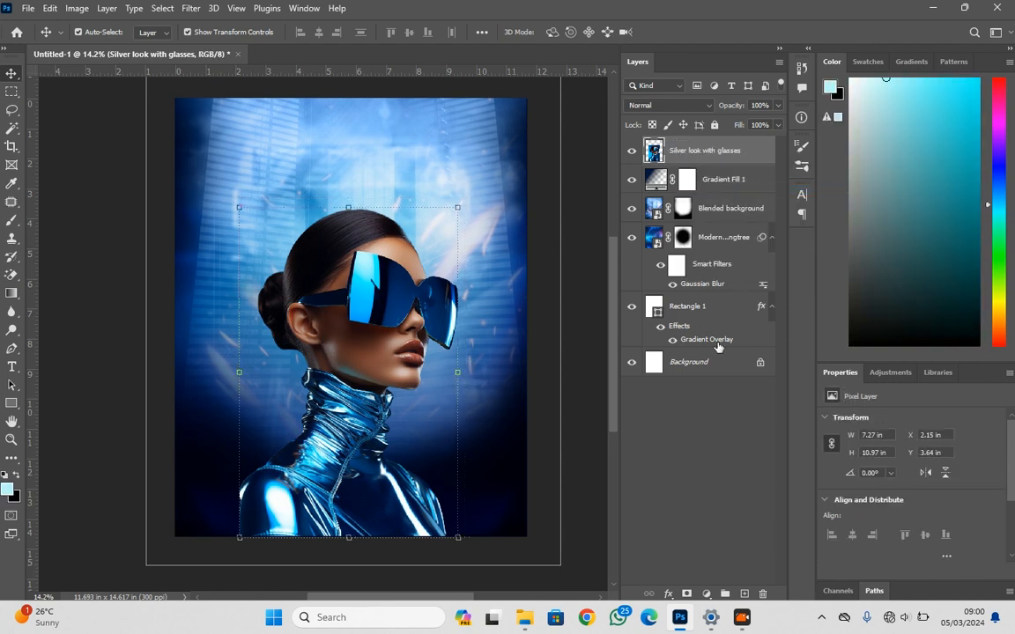
pyautogui.click(687, 593)
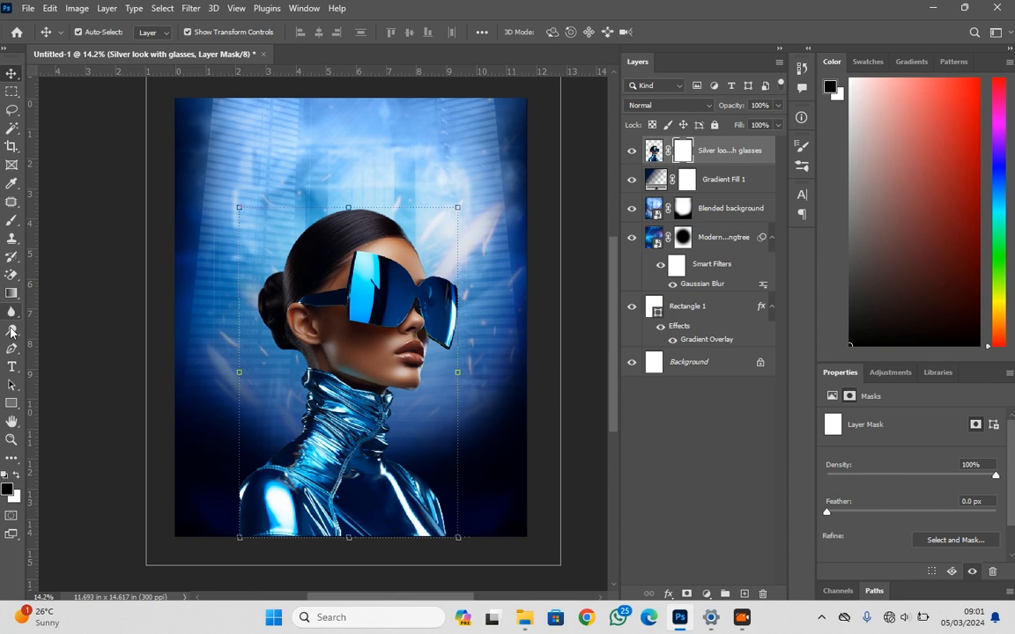
# Paint black on the portrait's new mask with a 1000 px soft brush to fade out the shoulders and lower edge
pyautogui.click(10, 222)
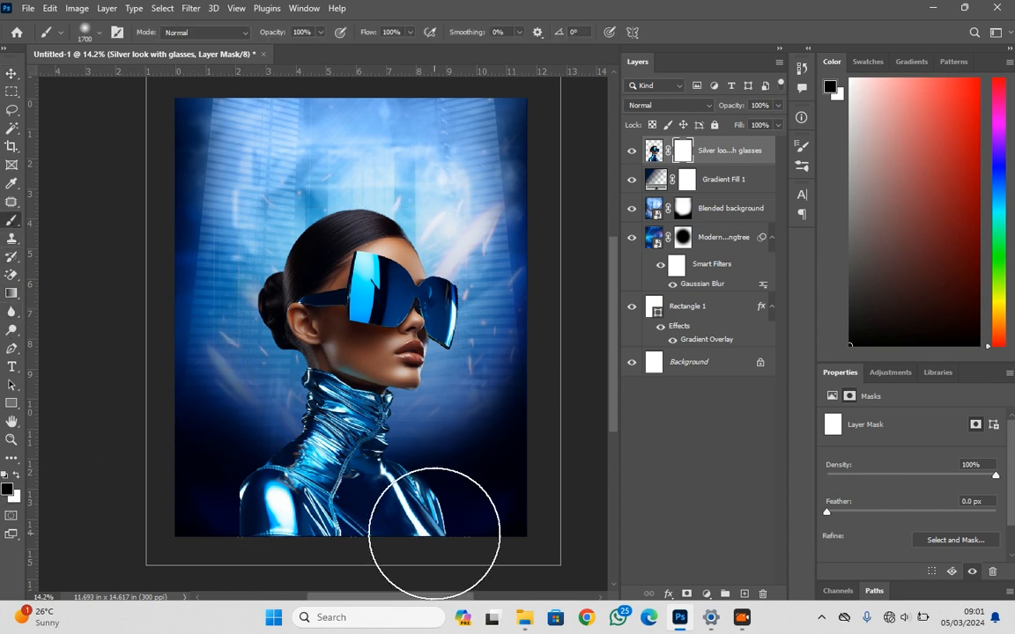
pyautogui.press('[')
pyautogui.press('[')
pyautogui.press('[')
pyautogui.press('[')
pyautogui.press('[')
pyautogui.press('[')
pyautogui.press('[')
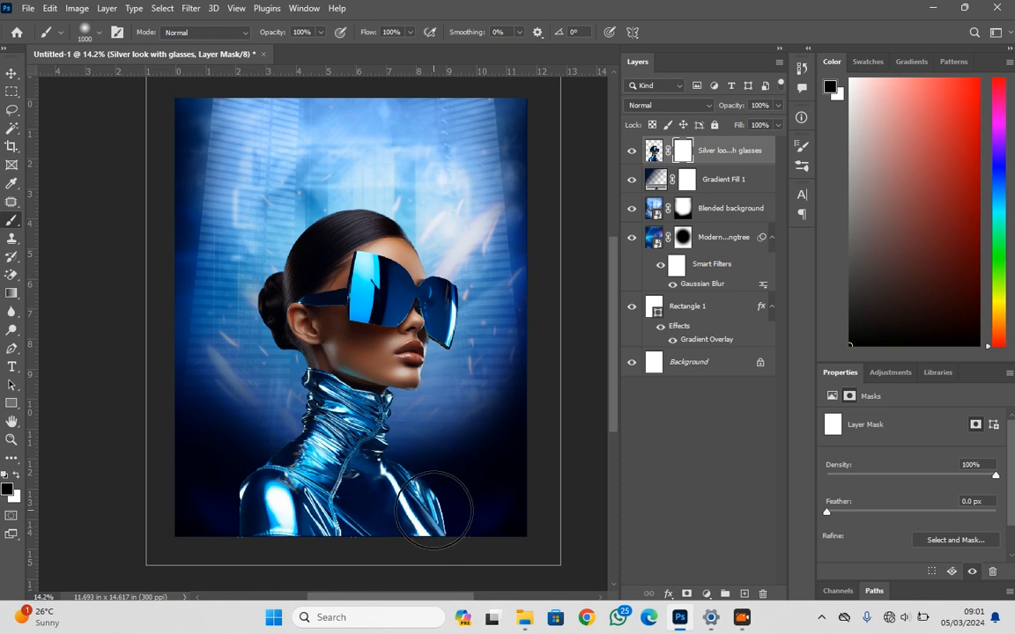
pyautogui.moveTo(420, 535)
pyautogui.mouseDown()
pyautogui.moveTo(403, 458)
pyautogui.moveTo(348, 480)
pyautogui.moveTo(207, 480)
pyautogui.moveTo(218, 509)
pyautogui.moveTo(299, 541)
pyautogui.moveTo(392, 546)
pyautogui.moveTo(462, 498)
pyautogui.moveTo(392, 558)
pyautogui.moveTo(261, 557)
pyautogui.moveTo(215, 482)
pyautogui.moveTo(221, 524)
pyautogui.moveTo(235, 491)
pyautogui.moveTo(253, 526)
pyautogui.moveTo(393, 554)
pyautogui.moveTo(491, 530)
pyautogui.moveTo(443, 477)
pyautogui.mouseUp()
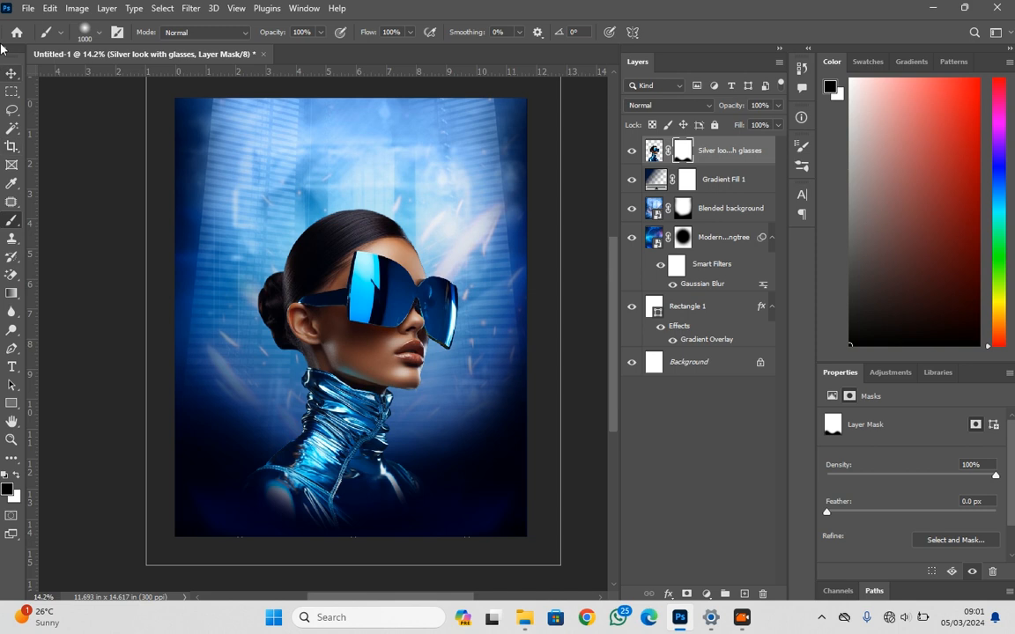
pyautogui.click(11, 71)
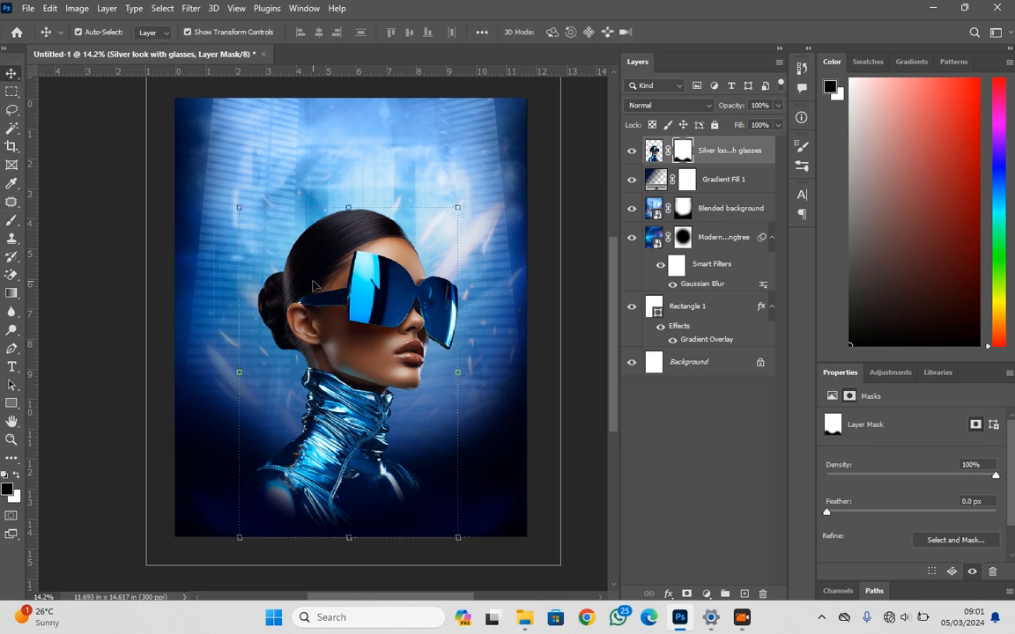
# Scale the sunglasses portrait to about 105% and move it slightly higher on the poster
pyautogui.moveTo(458, 380)
pyautogui.mouseDown()
pyautogui.moveTo(475, 339)
pyautogui.moveTo(475, 370)
pyautogui.mouseUp()
pyautogui.moveTo(388, 372); pyautogui.dragTo(389, 347)
pyautogui.moveTo(358, 170); pyautogui.dragTo(359, 180)
pyautogui.moveTo(377, 272); pyautogui.dragTo(373, 268)
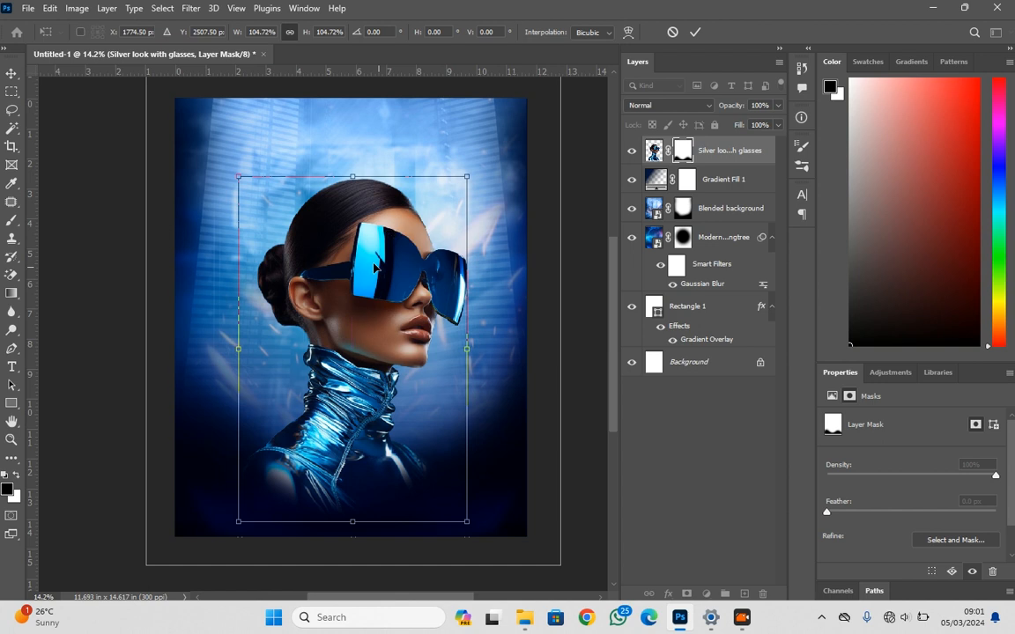
pyautogui.press('Return')
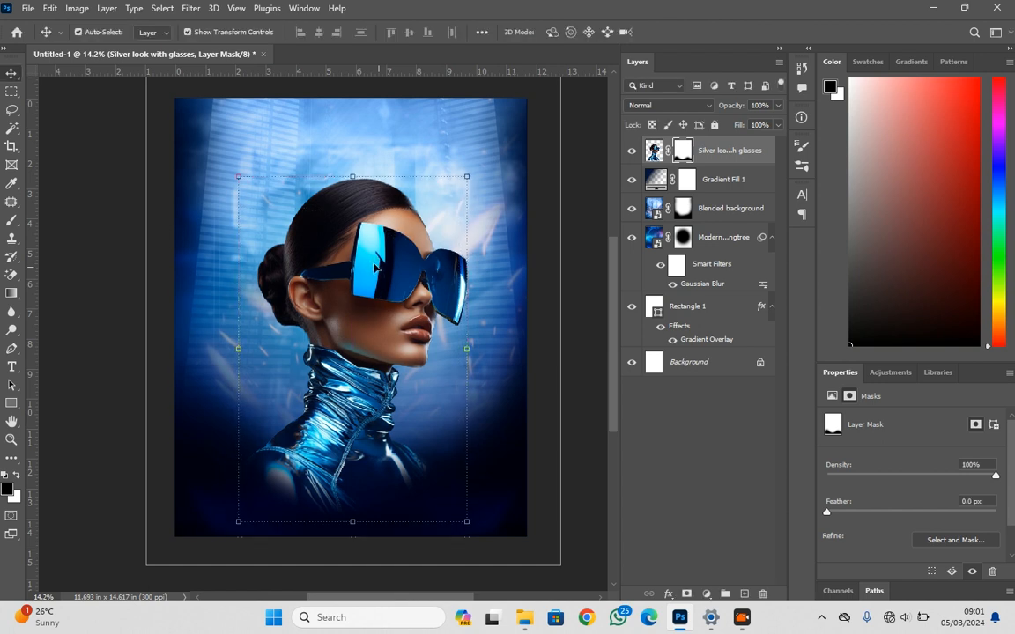
pyautogui.click(587, 363)
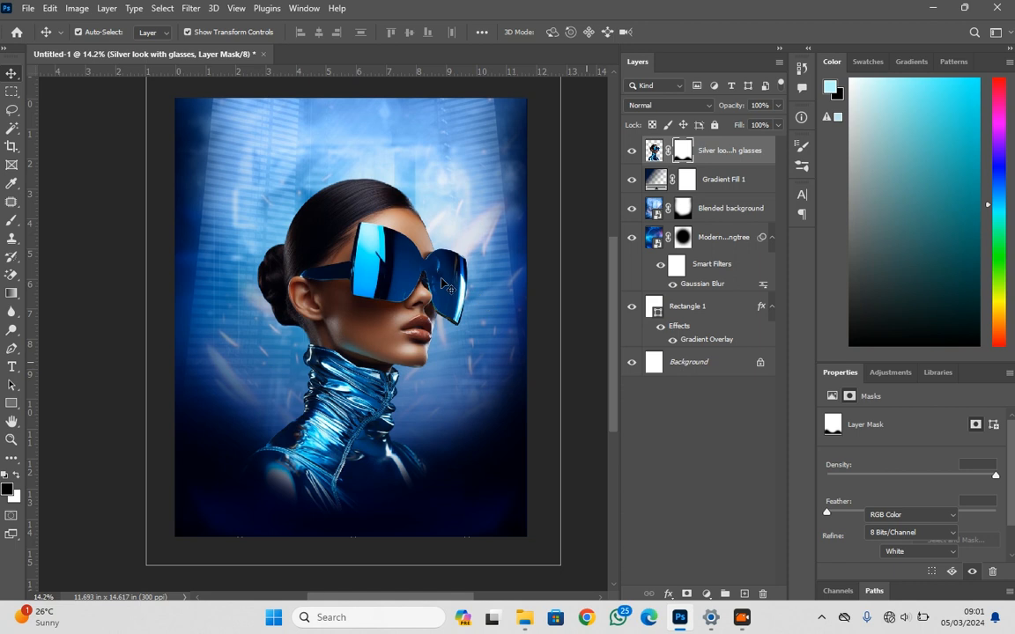
# Place the IMG_1154 image from the march folder into the poster and move its layer below the Blended background layer
pyautogui.moveTo(527, 618)
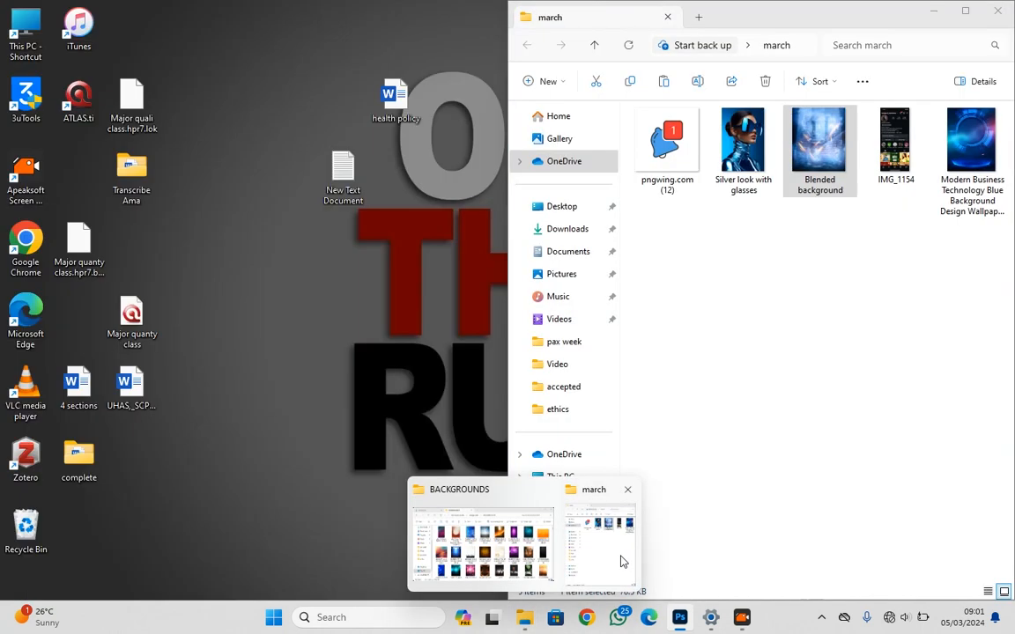
pyautogui.click(620, 557)
pyautogui.moveTo(911, 156); pyautogui.dragTo(379, 357)
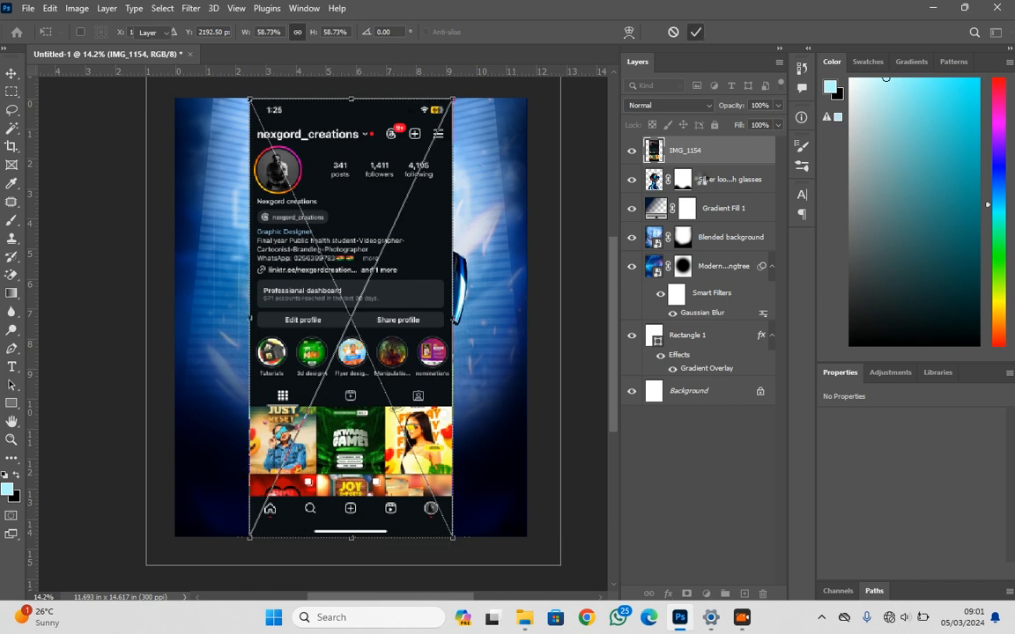
pyautogui.press('Return')
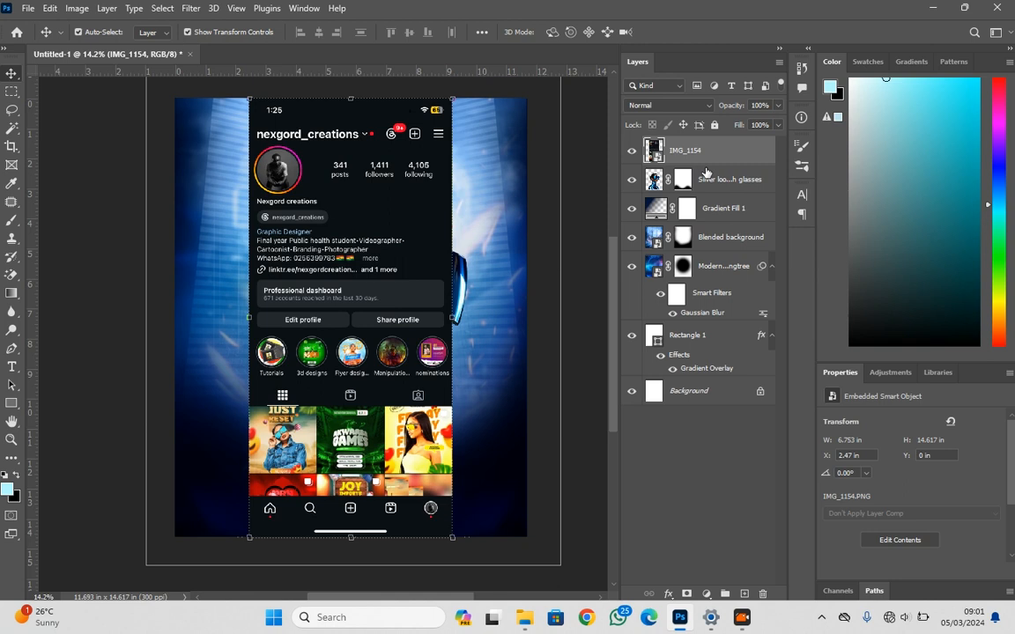
pyautogui.moveTo(703, 157); pyautogui.dragTo(703, 247)
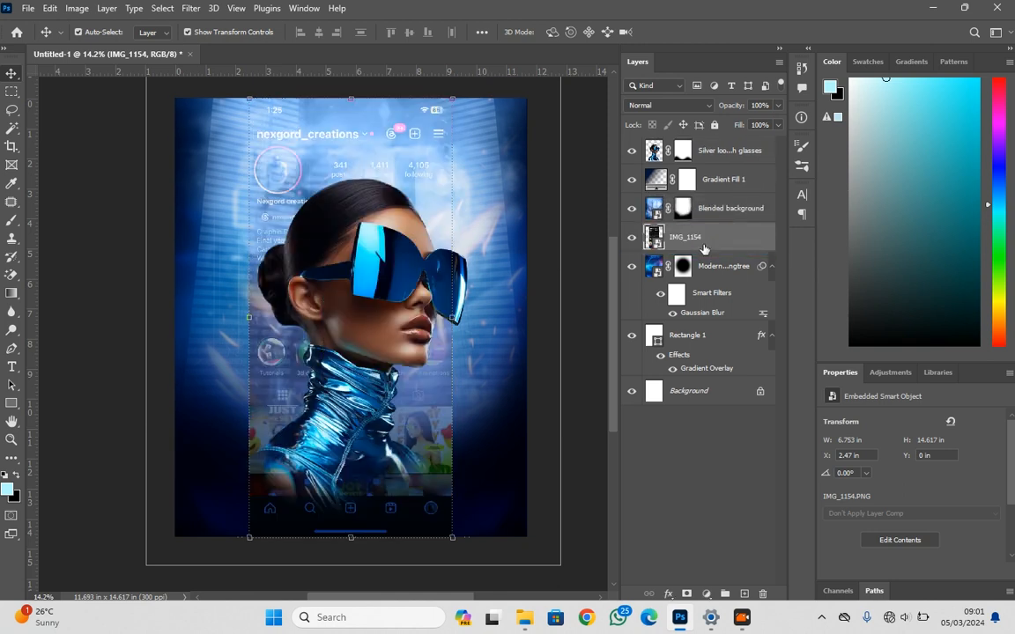
# Set the IMG_1154 layer's blend mode to Screen and enlarge it to about 63% scale, aligned with the poster's upper edge
pyautogui.click(673, 105)
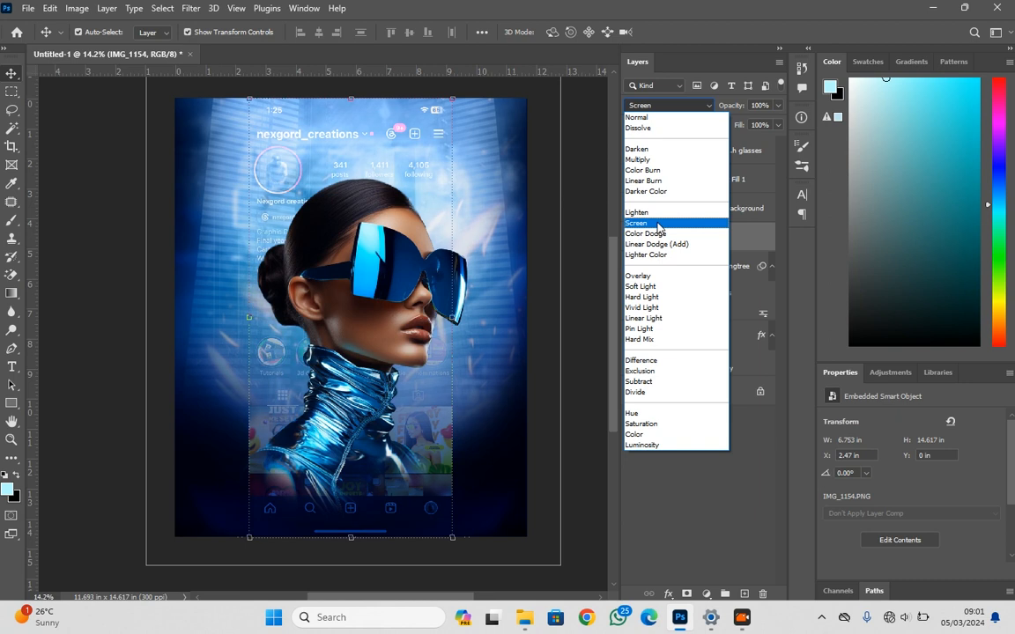
pyautogui.click(658, 224)
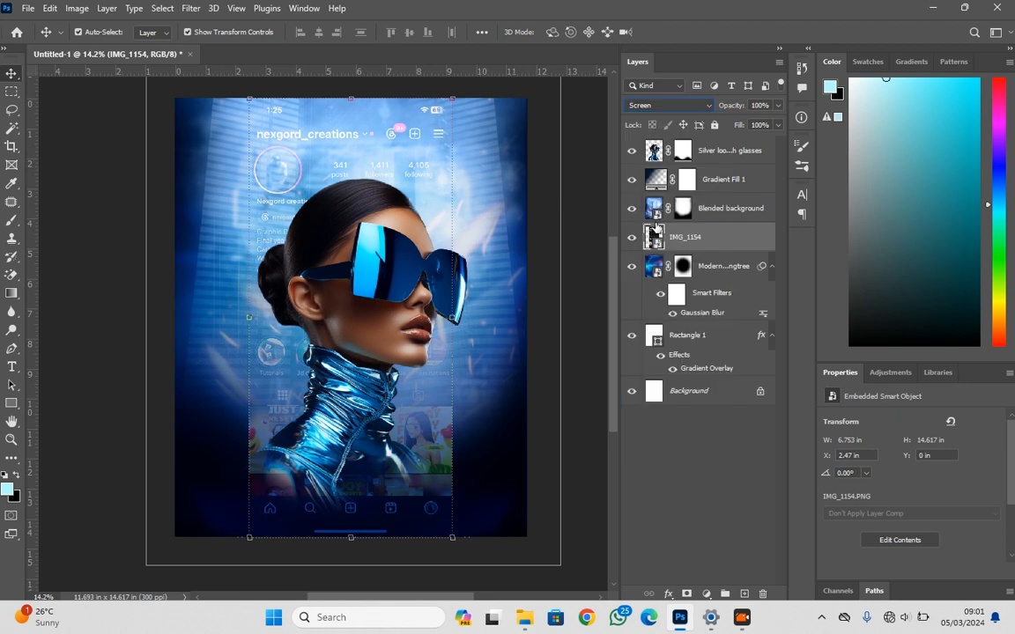
pyautogui.moveTo(451, 313); pyautogui.dragTo(469, 324)
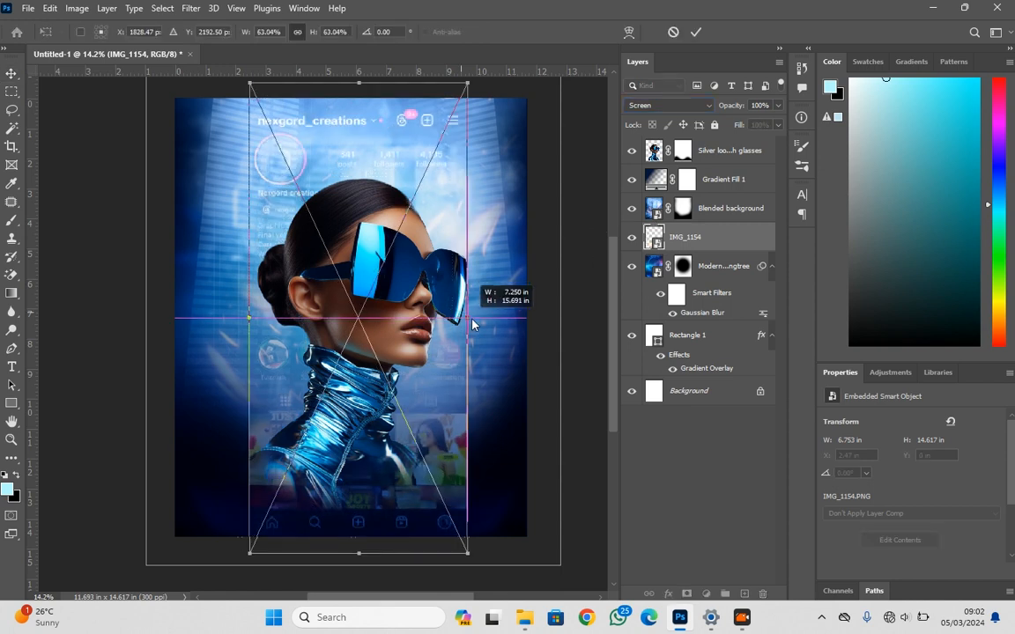
pyautogui.moveTo(407, 150)
pyautogui.mouseDown()
pyautogui.moveTo(398, 174)
pyautogui.moveTo(398, 163)
pyautogui.mouseUp()
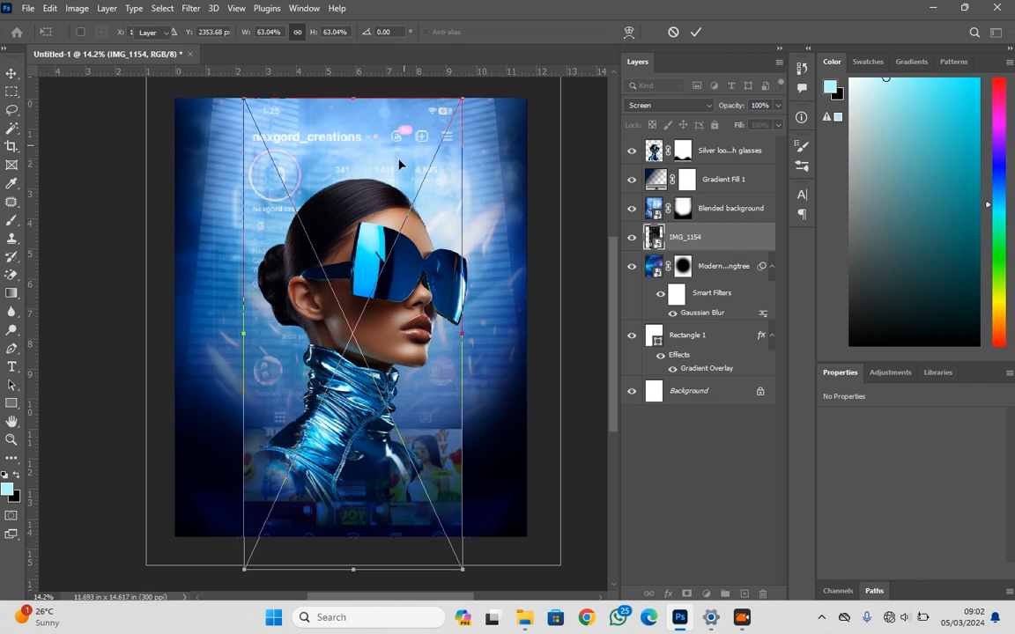
pyautogui.press('Return')
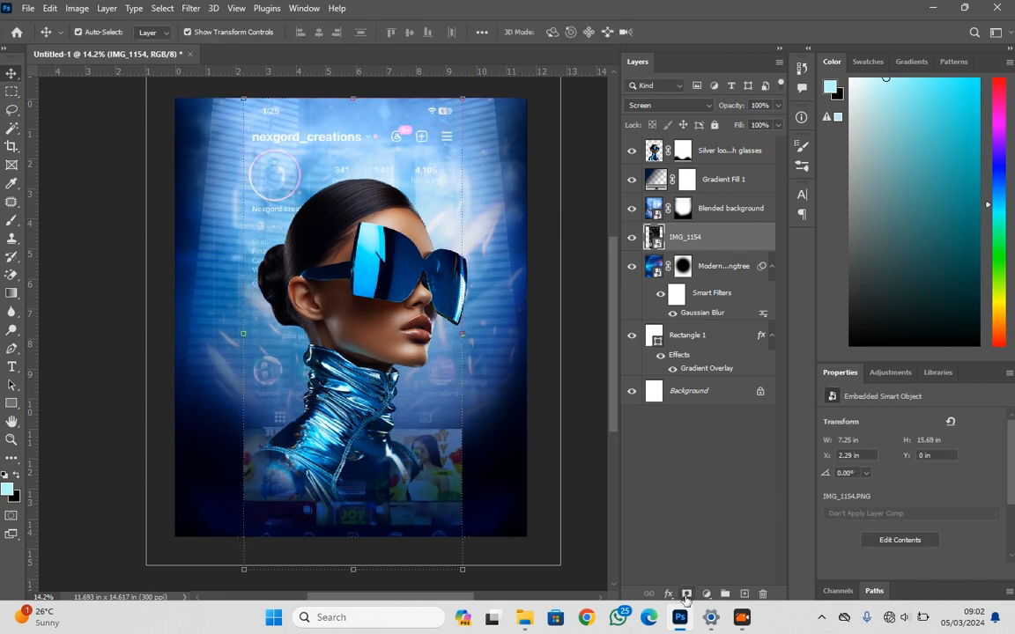
# Add a layer mask to IMG_1154 and paint black with the 1000 px soft brush to fade out its lower part
pyautogui.click(686, 594)
pyautogui.click(12, 221)
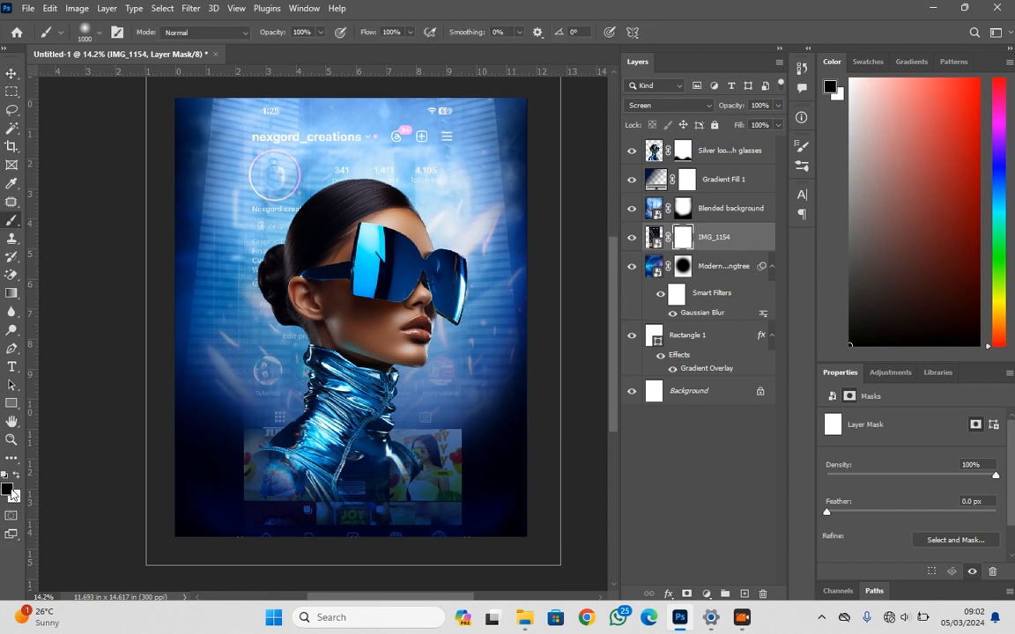
pyautogui.moveTo(312, 543)
pyautogui.mouseDown()
pyautogui.moveTo(493, 515)
pyautogui.moveTo(240, 516)
pyautogui.moveTo(412, 503)
pyautogui.moveTo(399, 484)
pyautogui.moveTo(251, 491)
pyautogui.moveTo(231, 457)
pyautogui.moveTo(203, 351)
pyautogui.moveTo(321, 525)
pyautogui.moveTo(470, 437)
pyautogui.moveTo(494, 347)
pyautogui.moveTo(380, 512)
pyautogui.moveTo(231, 469)
pyautogui.moveTo(321, 466)
pyautogui.moveTo(195, 452)
pyautogui.moveTo(371, 453)
pyautogui.moveTo(414, 467)
pyautogui.moveTo(214, 478)
pyautogui.moveTo(365, 450)
pyautogui.moveTo(291, 489)
pyautogui.moveTo(308, 489)
pyautogui.moveTo(254, 424)
pyautogui.mouseUp()
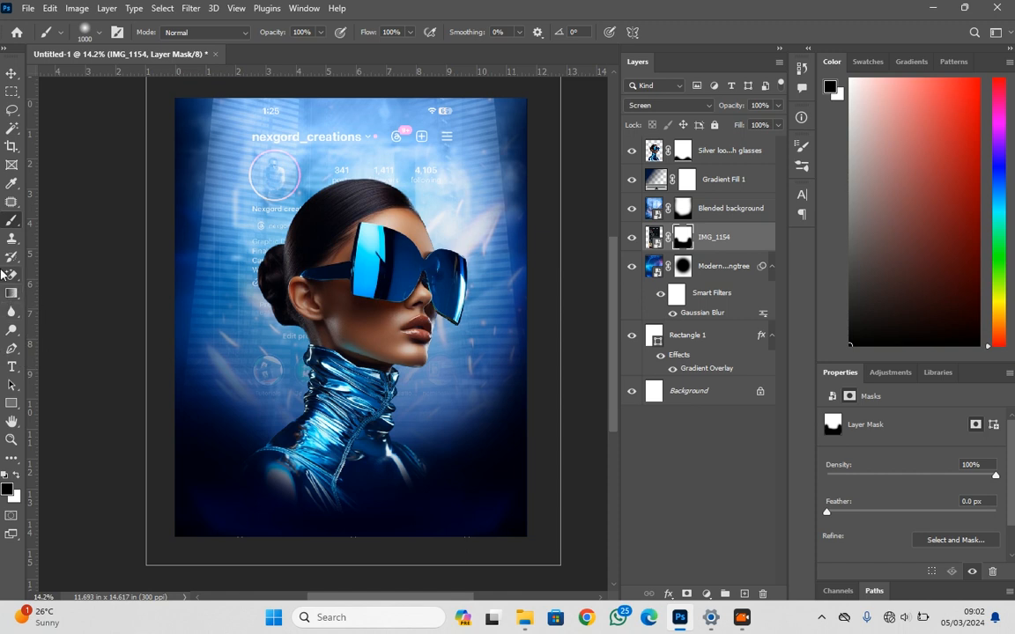
# Draw a rounded-corner rectangle about 1454 × 522 px over the poster's lower-left area and move its layer above the portrait layer
pyautogui.click(12, 405)
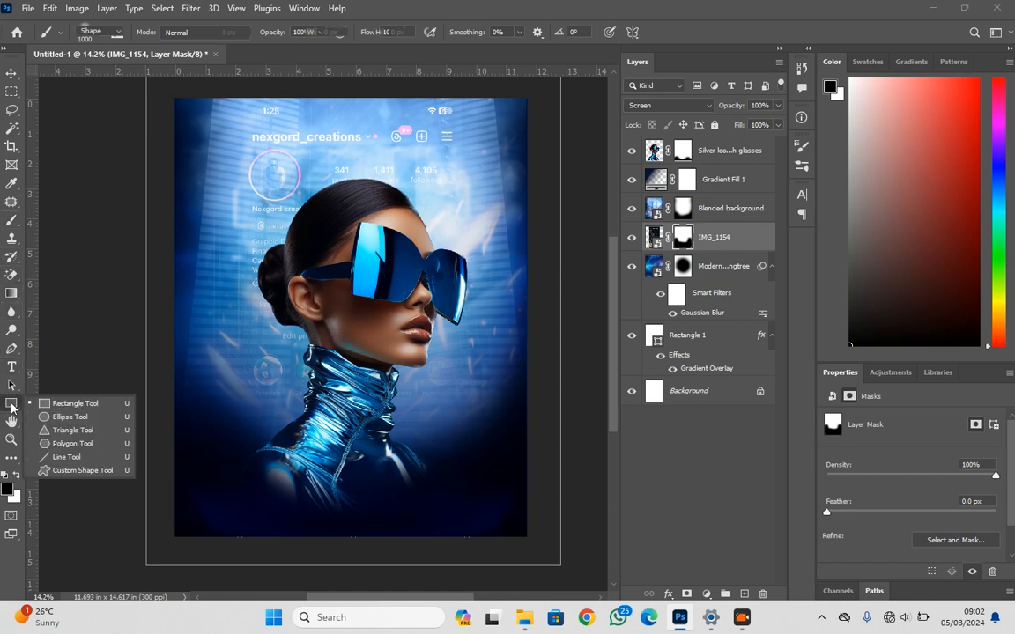
pyautogui.click(44, 402)
pyautogui.moveTo(211, 451); pyautogui.dragTo(357, 504)
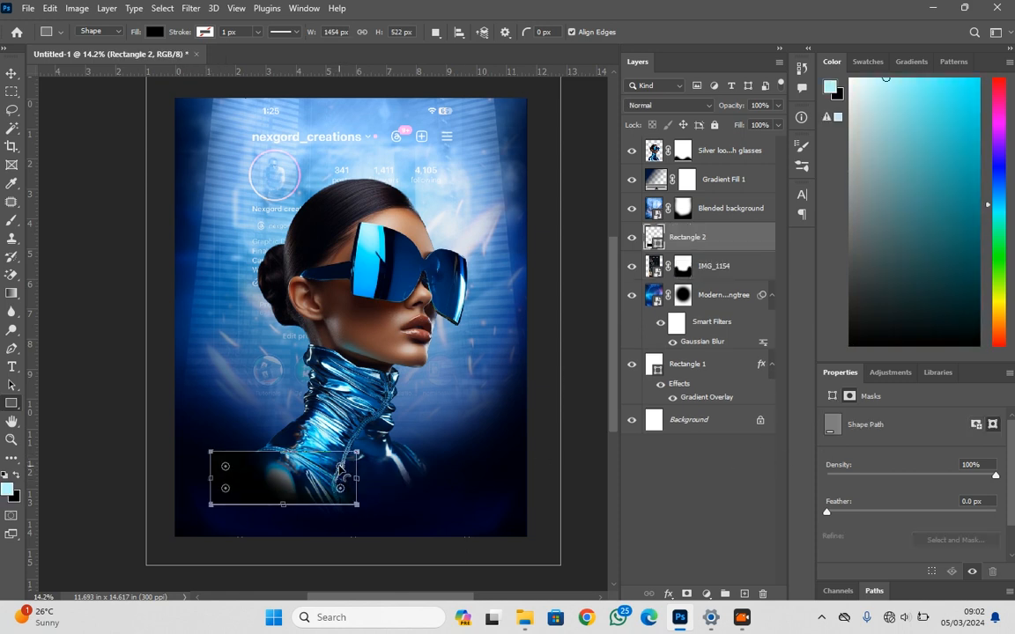
pyautogui.moveTo(339, 469)
pyautogui.mouseDown()
pyautogui.moveTo(351, 463)
pyautogui.moveTo(345, 471)
pyautogui.mouseUp()
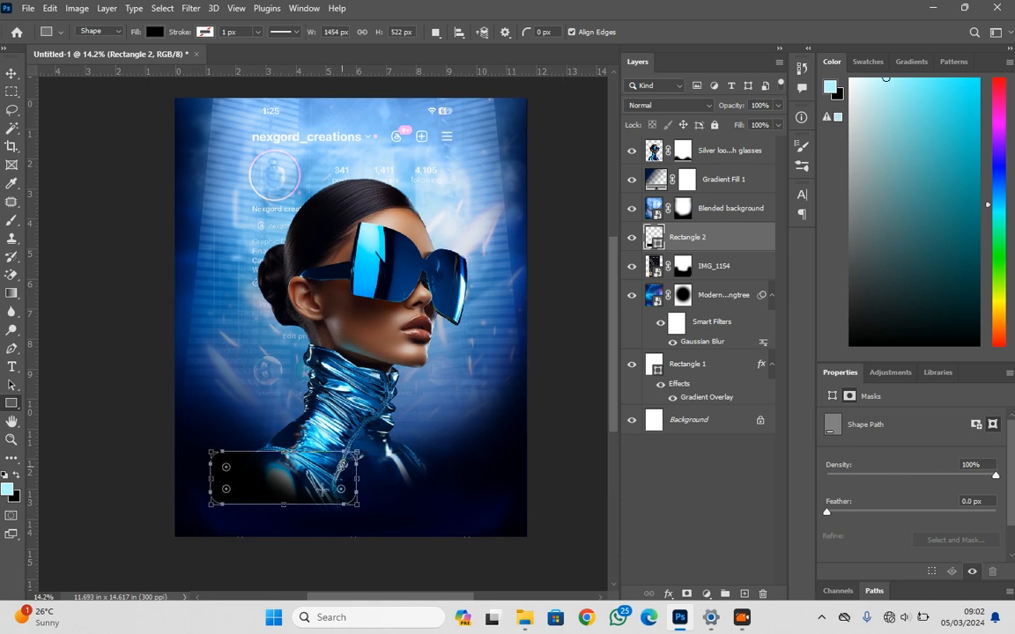
pyautogui.click(11, 74)
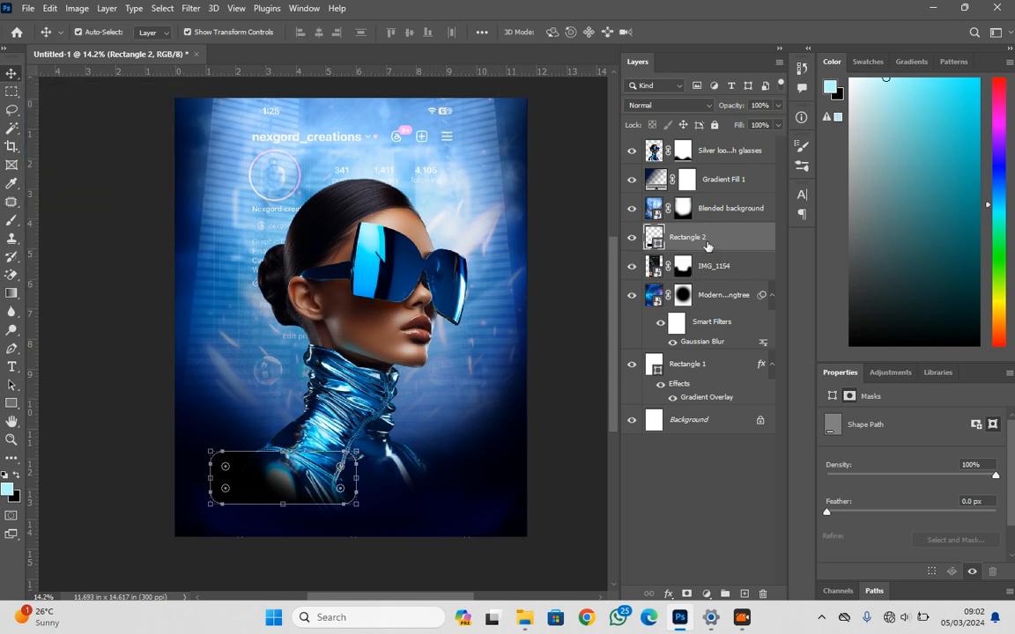
pyautogui.moveTo(706, 243); pyautogui.dragTo(685, 151)
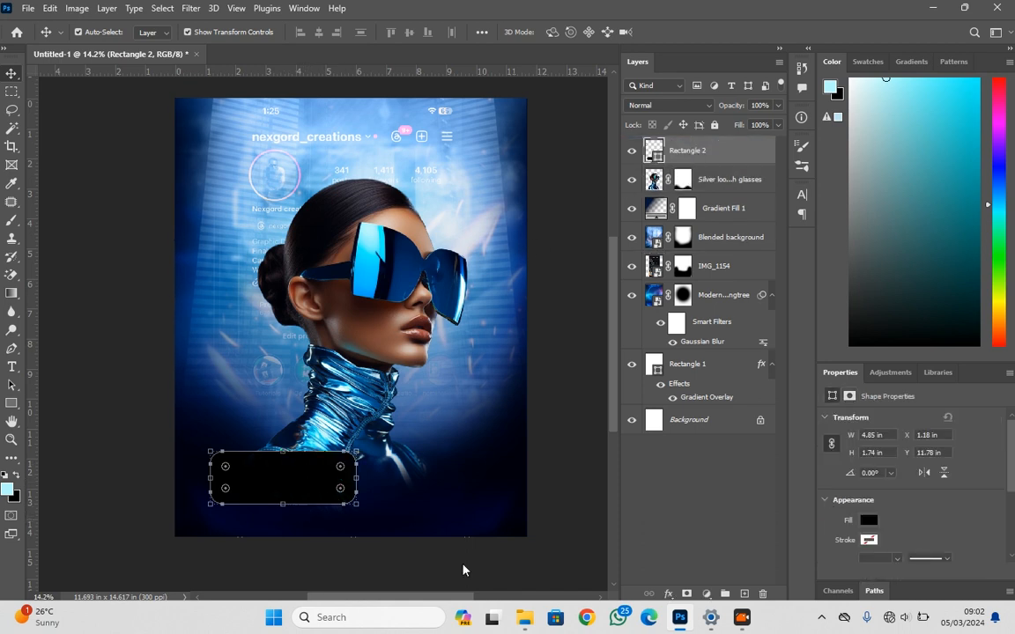
# Add a Color Overlay effect in red b01800 to the rounded rectangle
pyautogui.click(667, 596)
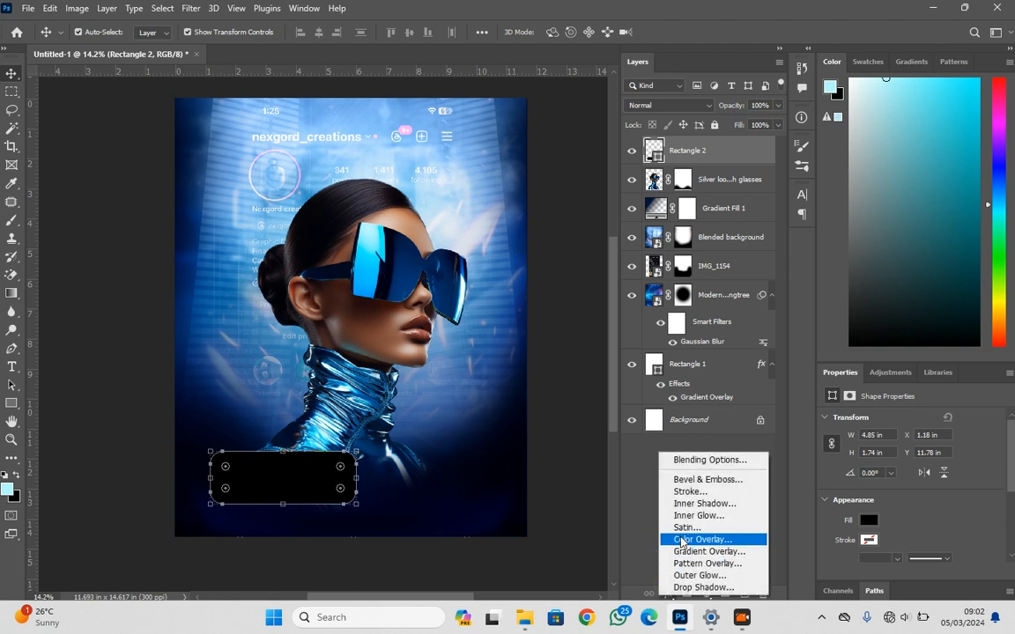
pyautogui.click(690, 546)
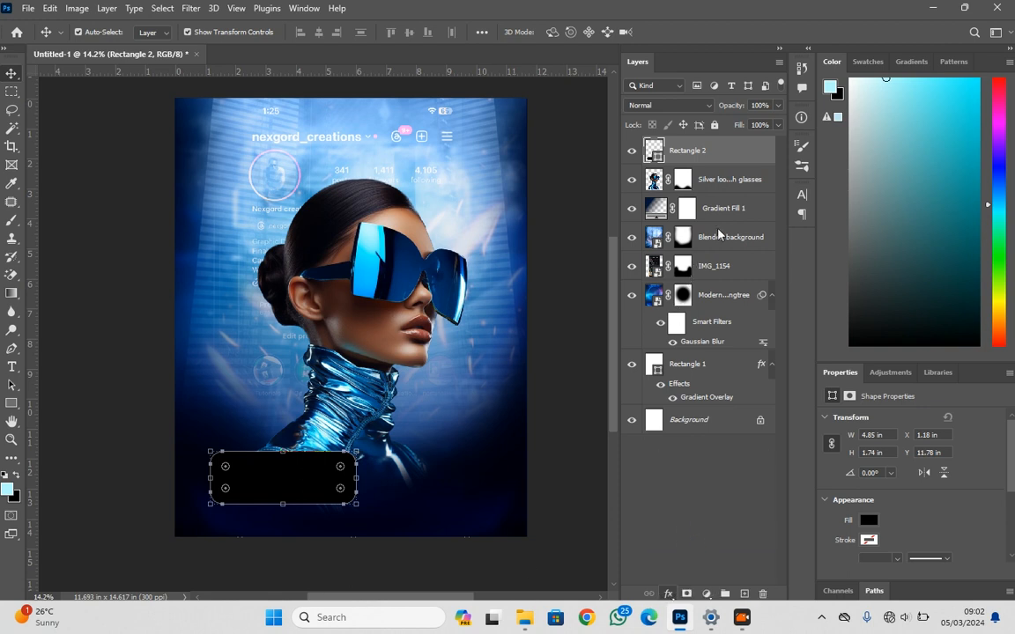
pyautogui.click(798, 185)
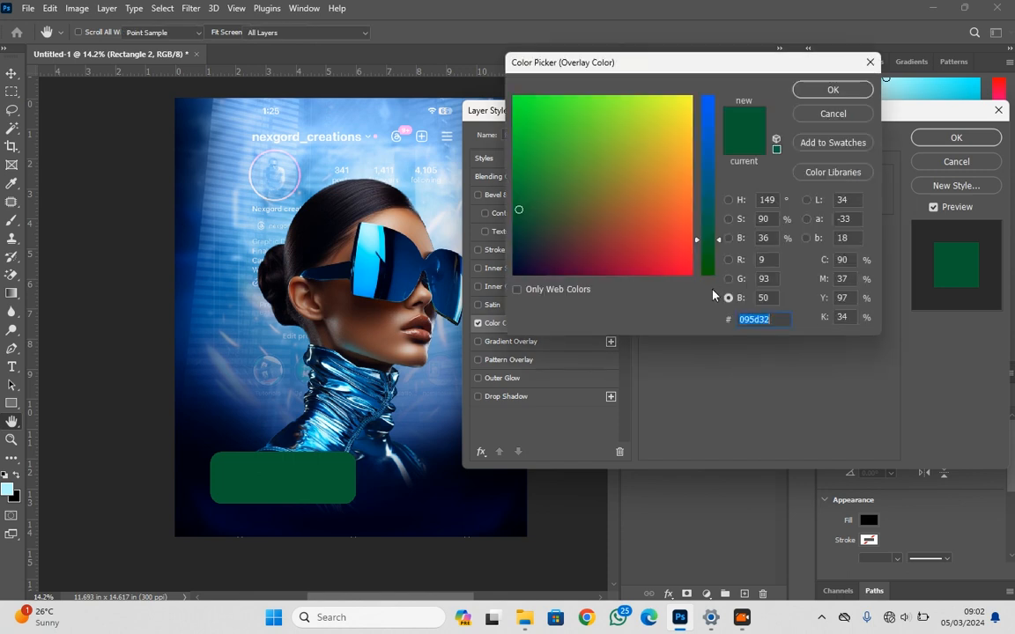
pyautogui.write('9f0d00')
pyautogui.moveTo(654, 265)
pyautogui.mouseDown()
pyautogui.moveTo(676, 275)
pyautogui.moveTo(673, 263)
pyautogui.moveTo(634, 258)
pyautogui.mouseUp()
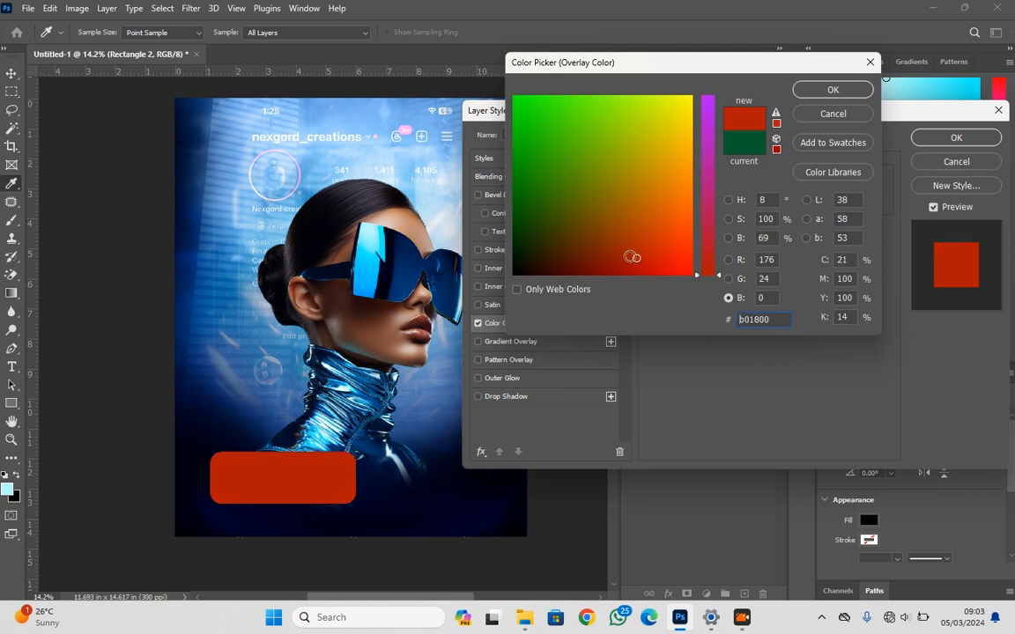
pyautogui.press('Return')
pyautogui.press('Return')
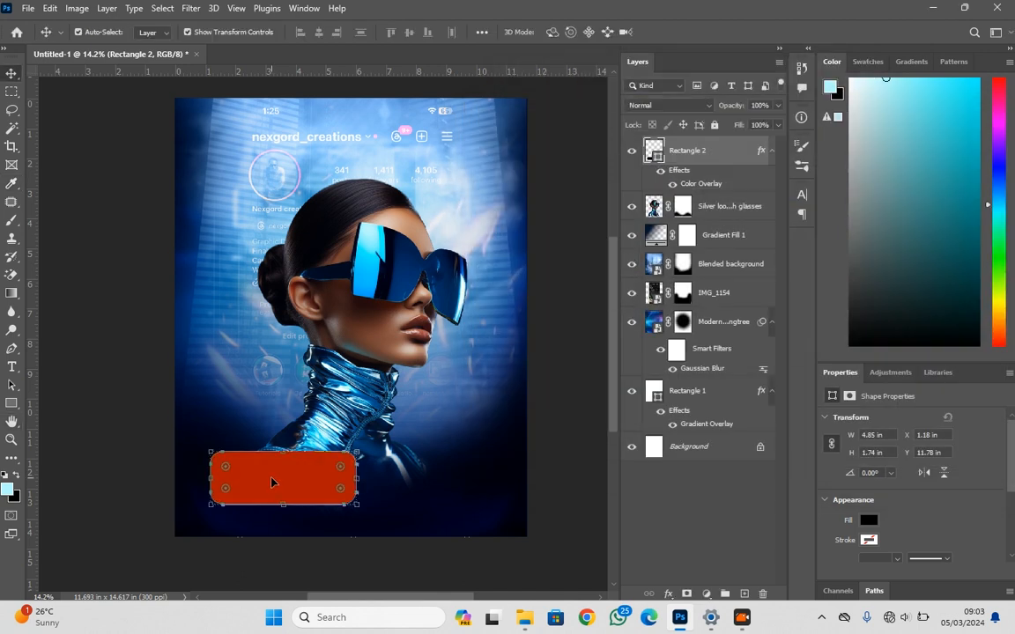
# Duplicate the red rounded rectangle beside the original and set the copy's Color Overlay to orange f8a200
pyautogui.moveTo(272, 482); pyautogui.dragTo(426, 483)
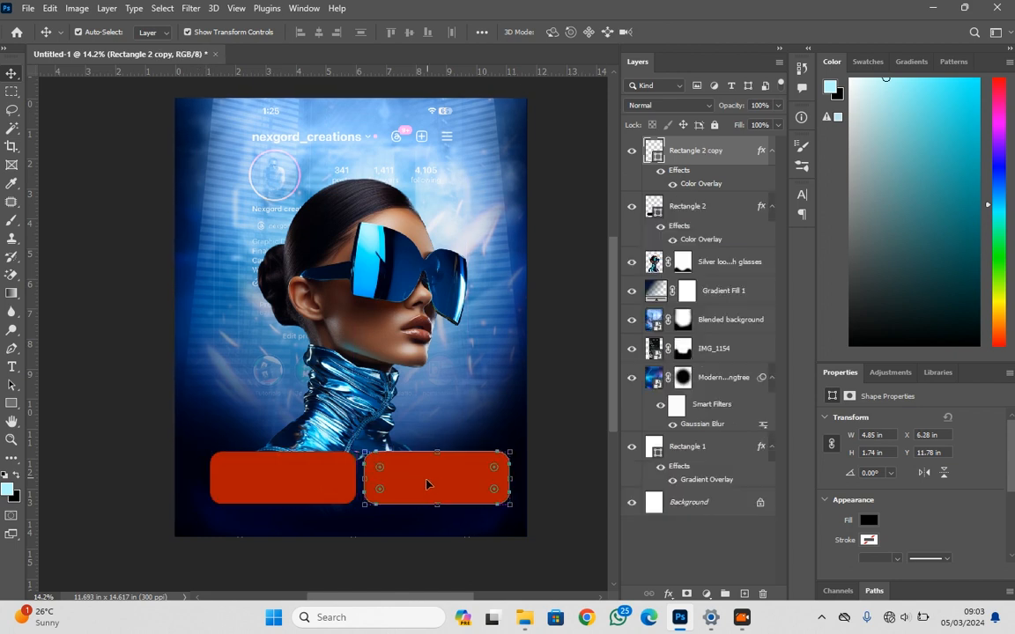
pyautogui.click(669, 597)
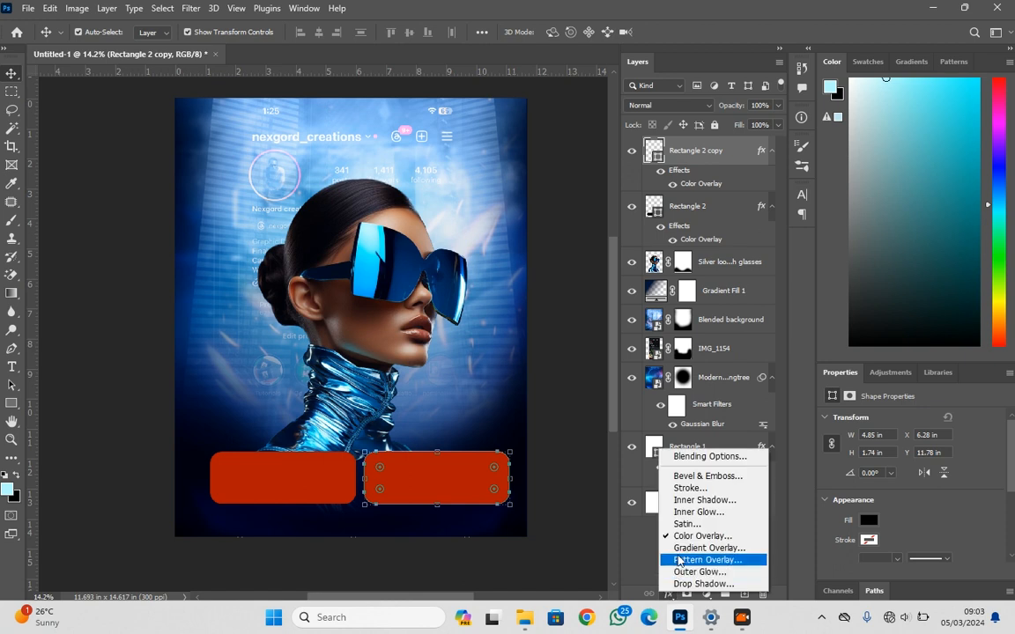
pyautogui.click(679, 545)
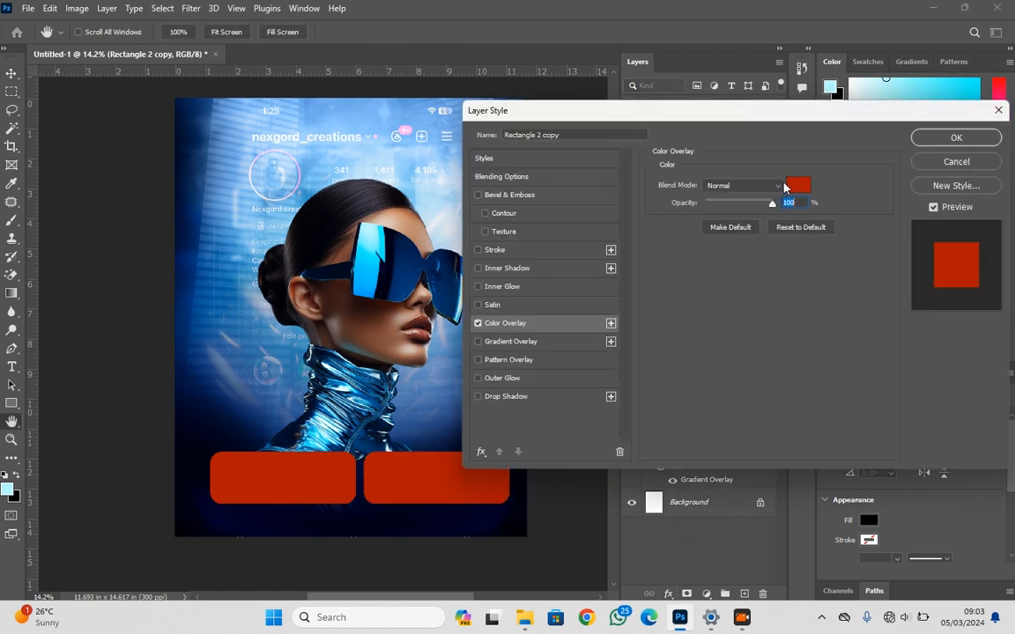
pyautogui.click(793, 186)
pyautogui.click(664, 173)
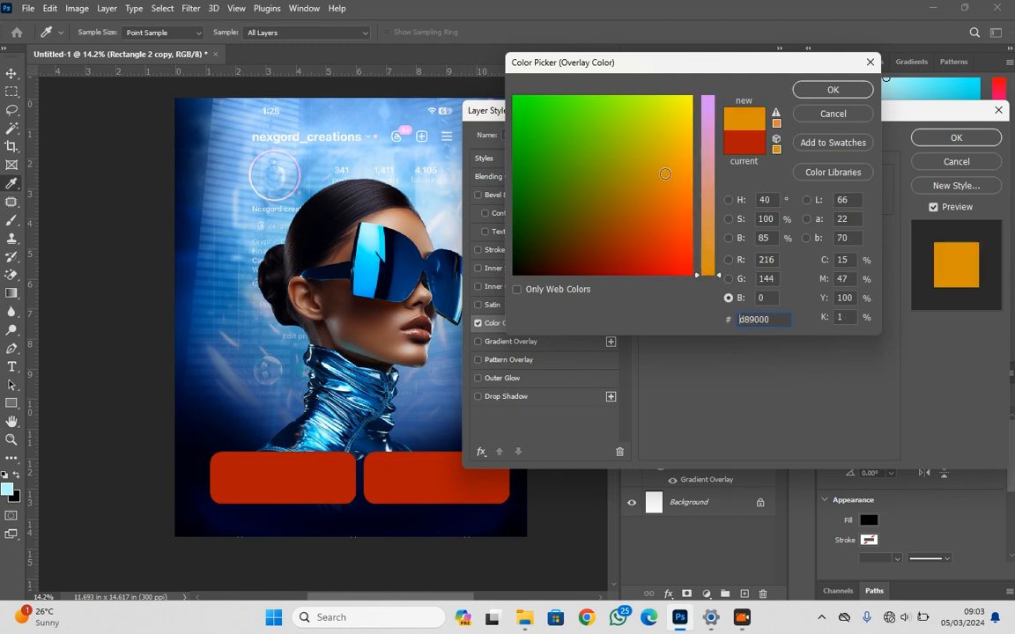
pyautogui.click(687, 161)
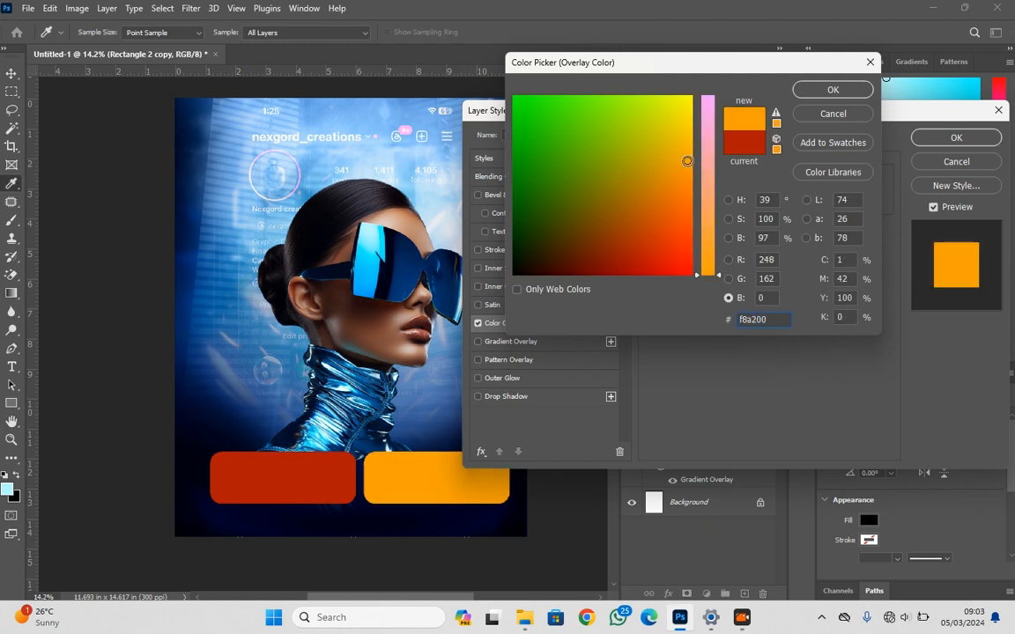
pyautogui.press('Return')
pyautogui.press('Return')
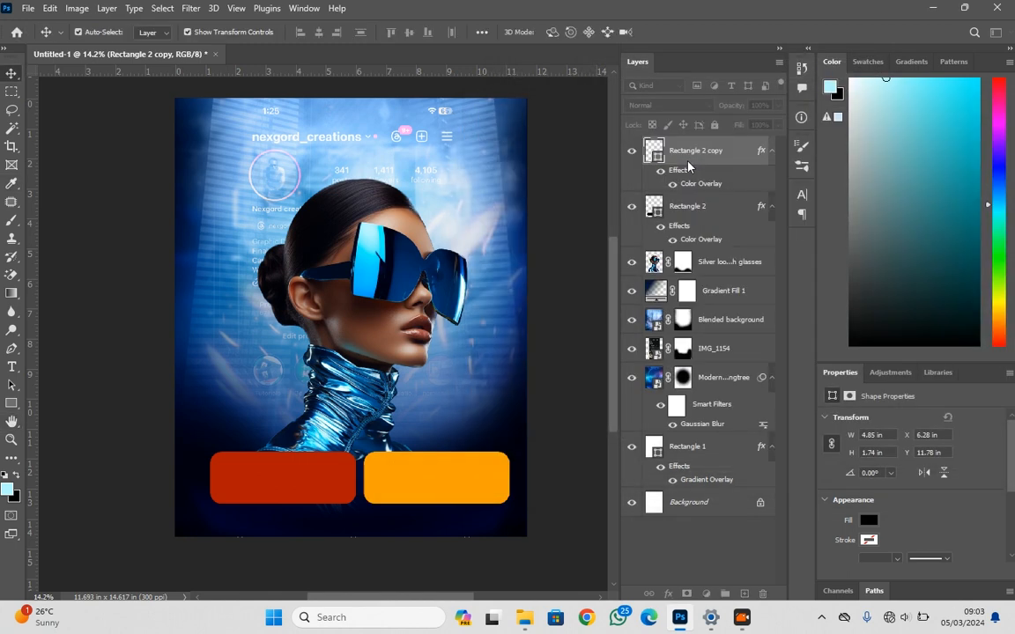
# Scale both rounded rectangles together to about 80% and centre the pair horizontally near the poster's lower edge
pyautogui.keyDown('shift'); pyautogui.click(315, 484); pyautogui.keyUp('shift')
pyautogui.click(512, 479)
pyautogui.moveTo(511, 479); pyautogui.dragTo(350, 504)
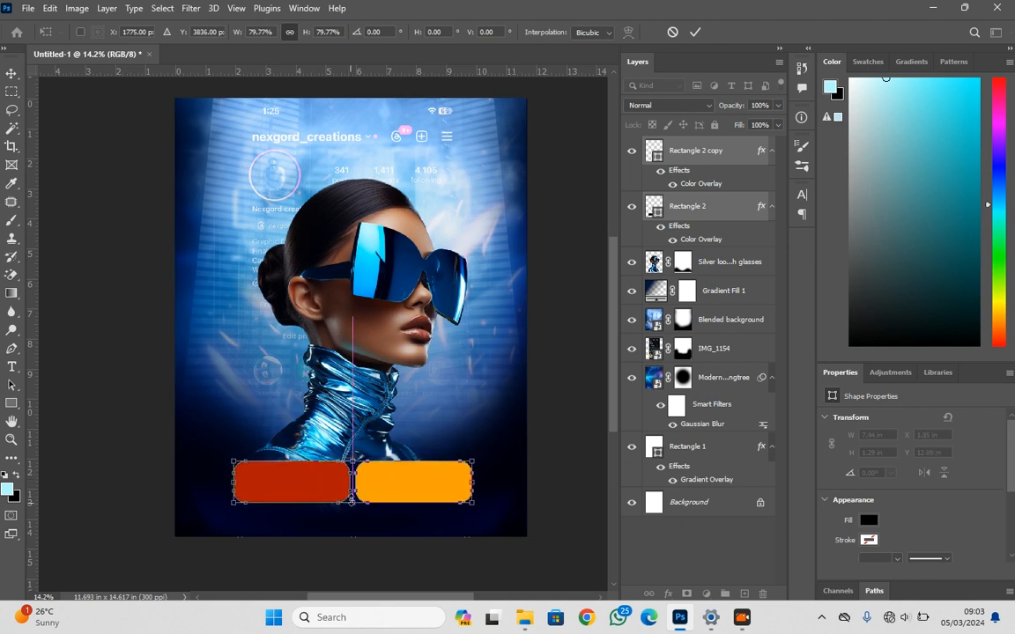
pyautogui.press('Return')
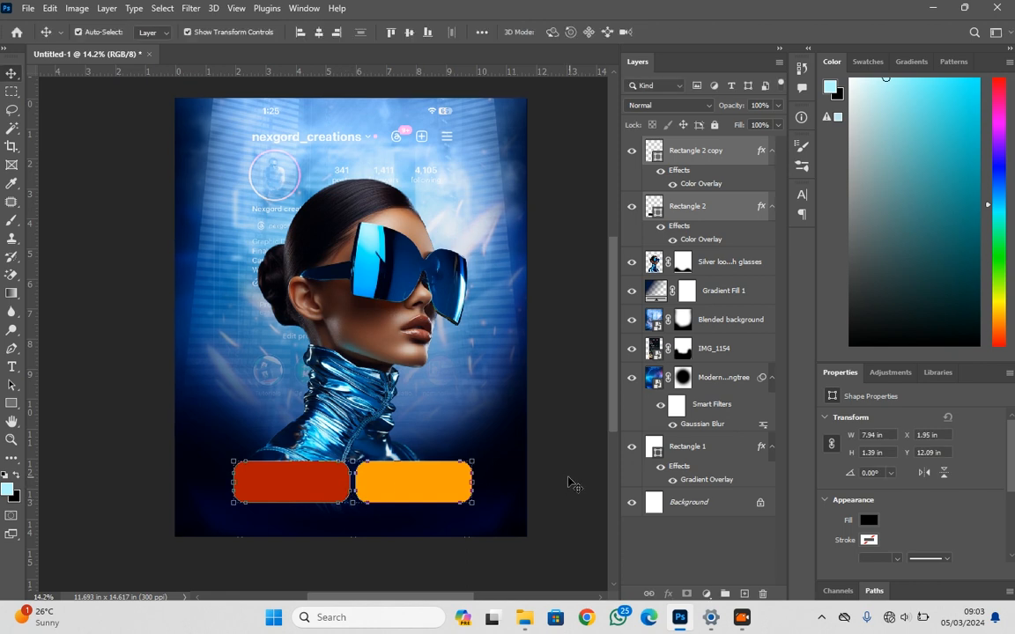
pyautogui.scroll(-5, 608, 491)
pyautogui.scroll(5, 607, 464)
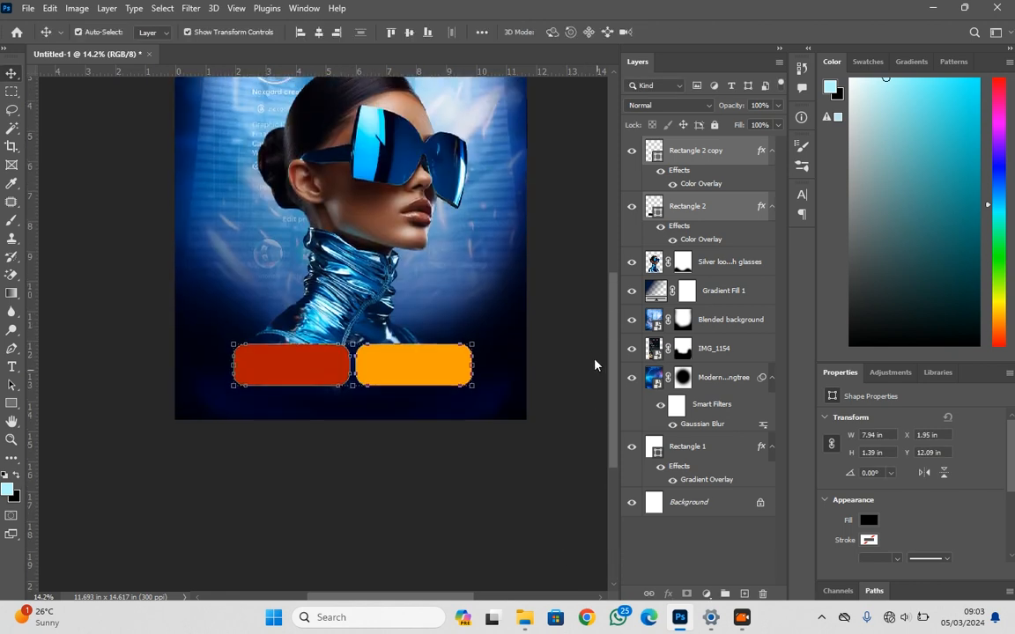
pyautogui.click(571, 352)
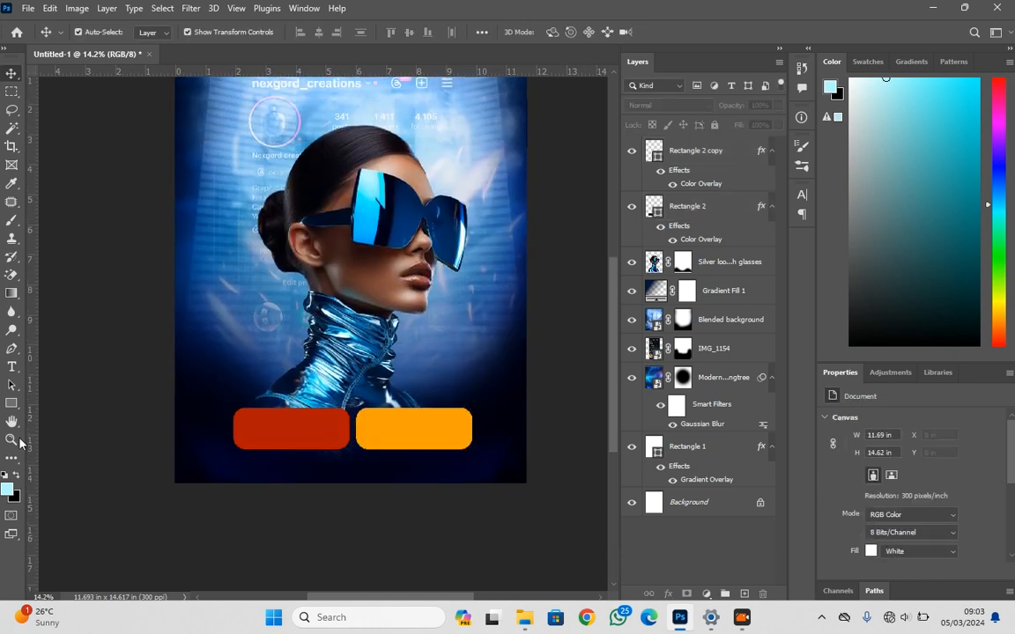
# Draw a black circle about 887 px in diameter over the portrait's ear and cheek with the Ellipse tool
pyautogui.moveTo(14, 400); pyautogui.dragTo(53, 413)
pyautogui.moveTo(268, 206); pyautogui.dragTo(357, 295)
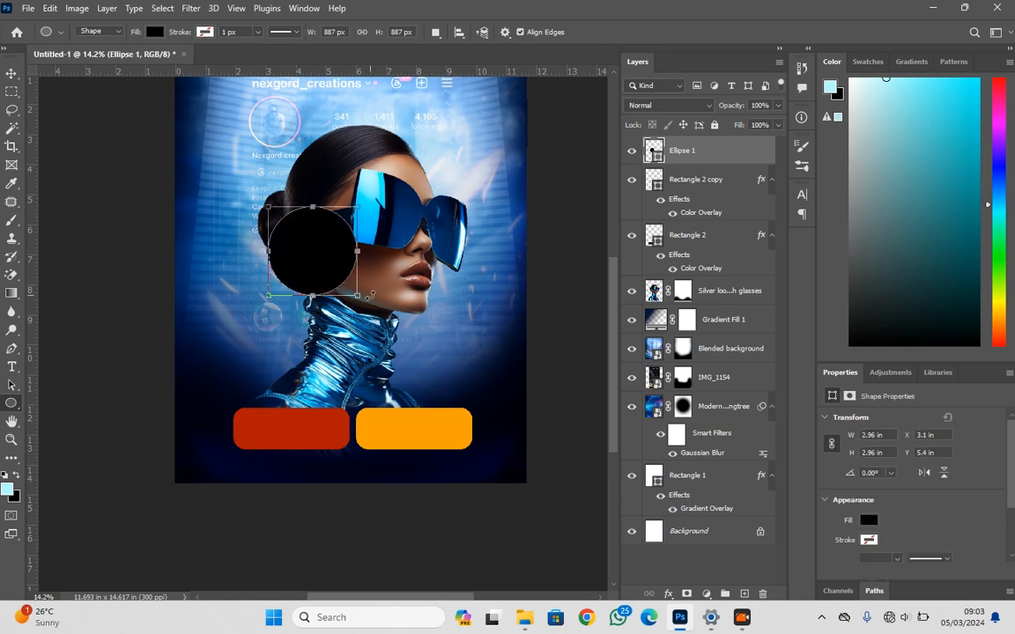
# Draw a black triangle about 443 by 719 px beside the silver collar, above the orange rectangle, with the Triangle tool
pyautogui.rightClick(20, 408)
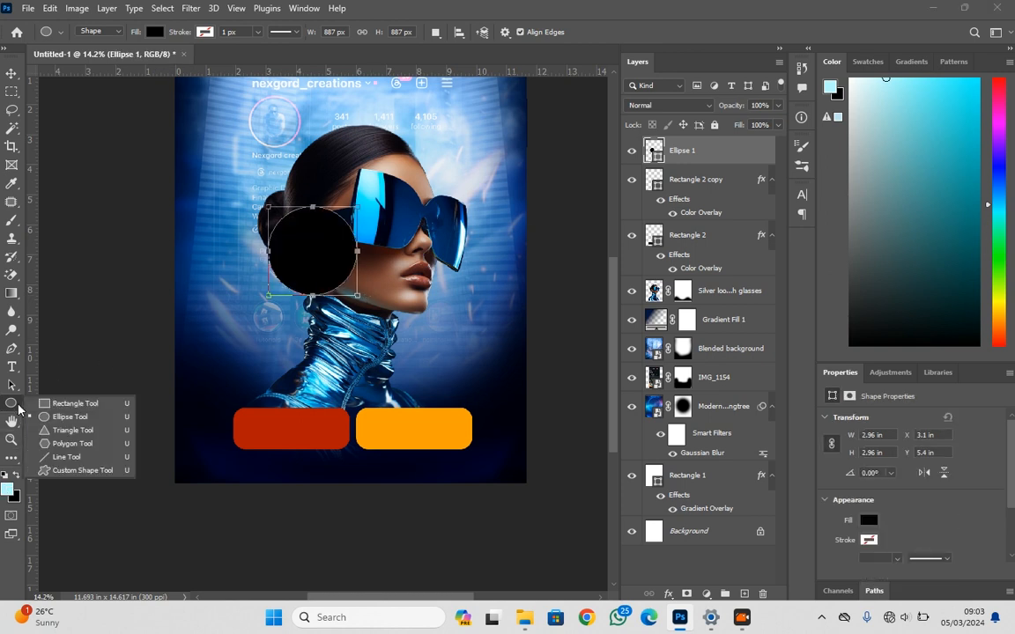
pyautogui.click(90, 434)
pyautogui.moveTo(393, 333); pyautogui.dragTo(437, 405)
# Scale the triangle to about 47%, rotate it about 164°, and place it at the black circle's lower edge as a speech-bubble tail
pyautogui.click(11, 73)
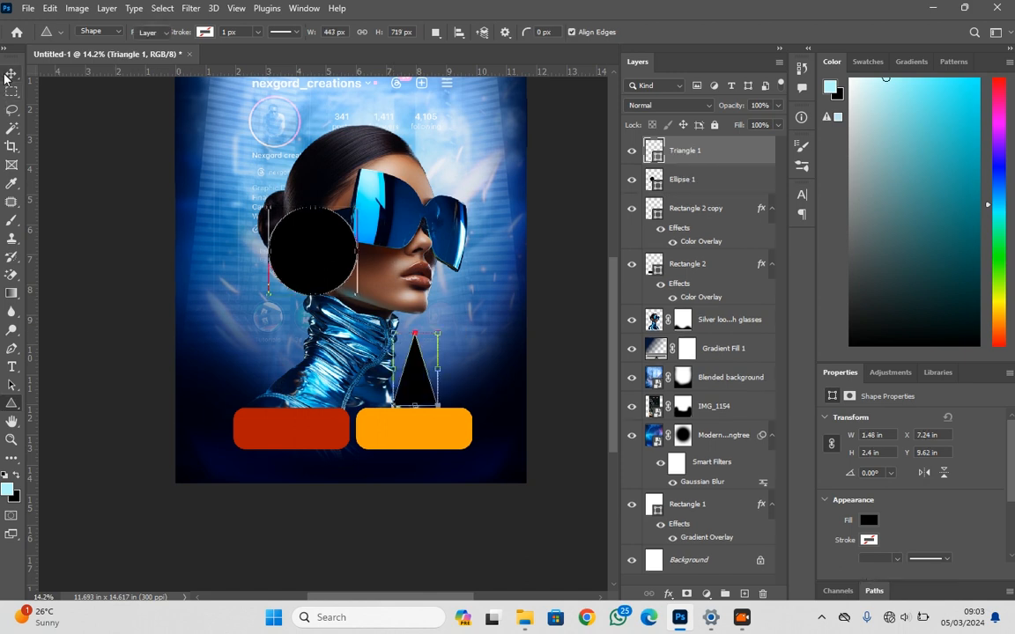
pyautogui.moveTo(454, 370); pyautogui.dragTo(331, 258)
pyautogui.moveTo(332, 315); pyautogui.dragTo(324, 288)
pyautogui.scroll(5, 323, 275)
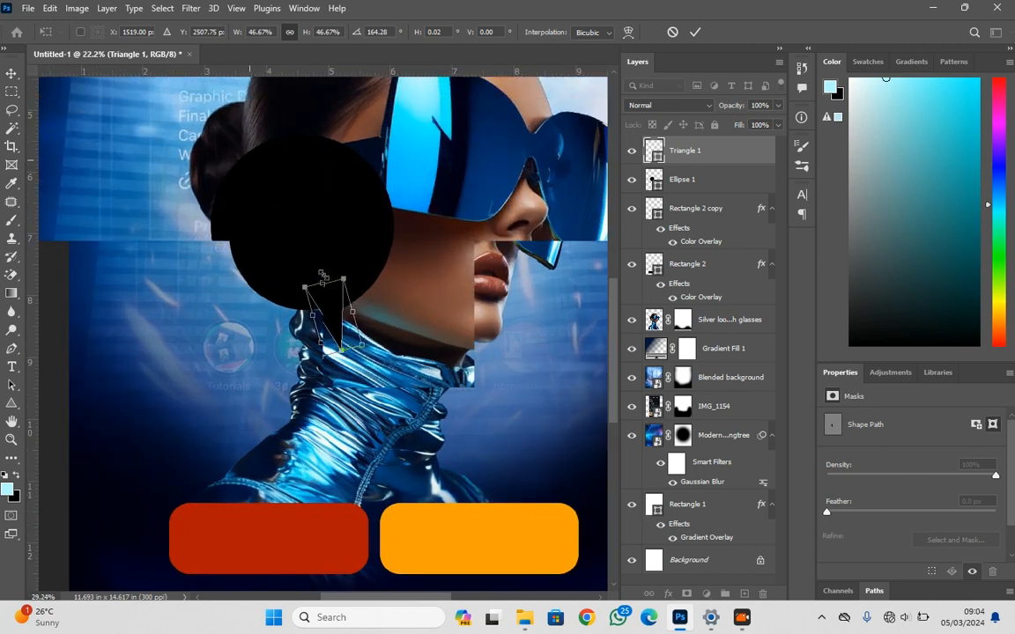
pyautogui.scroll(4, 322, 275)
pyautogui.moveTo(334, 323); pyautogui.dragTo(335, 336)
pyautogui.press('Return')
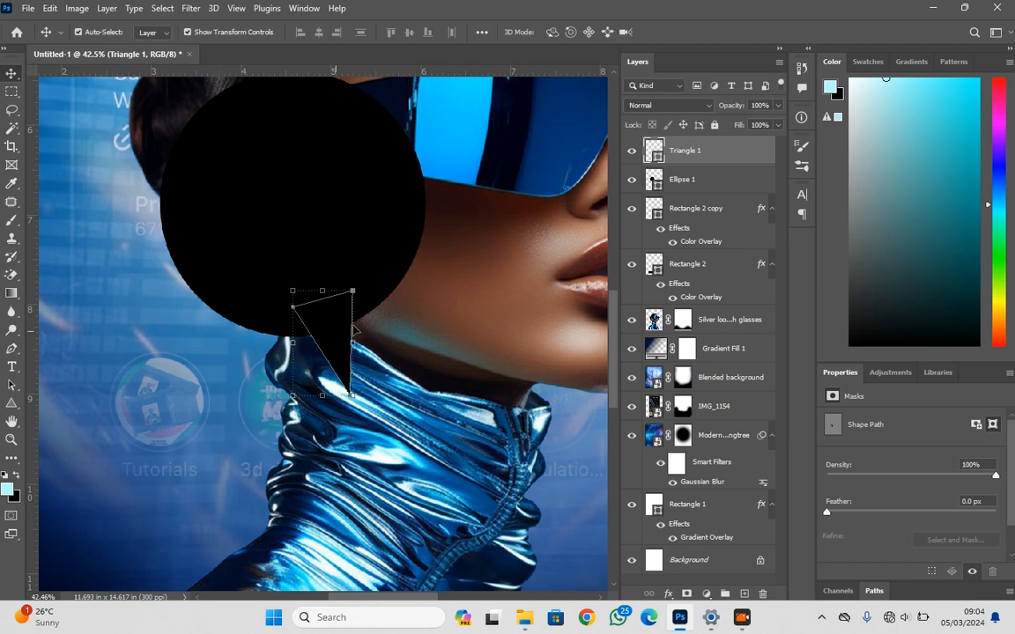
# Group the triangle with the black circle and merge the group into a single speech-bubble layer
pyautogui.keyDown('shift'); pyautogui.click(359, 195); pyautogui.keyUp('shift')
pyautogui.press('ctrl')
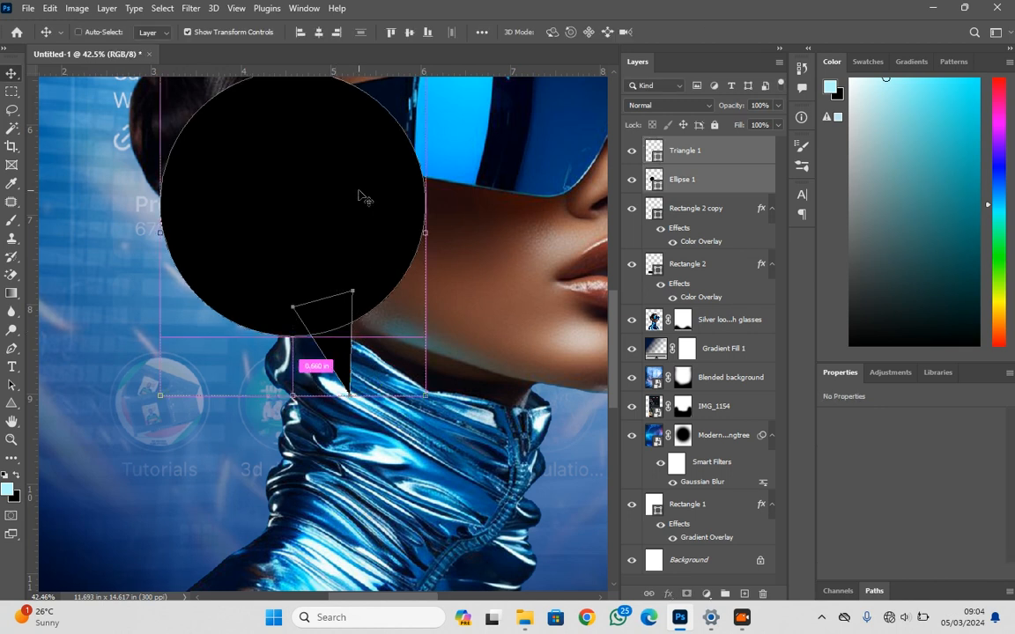
pyautogui.hotkey('ctrl', 'g')
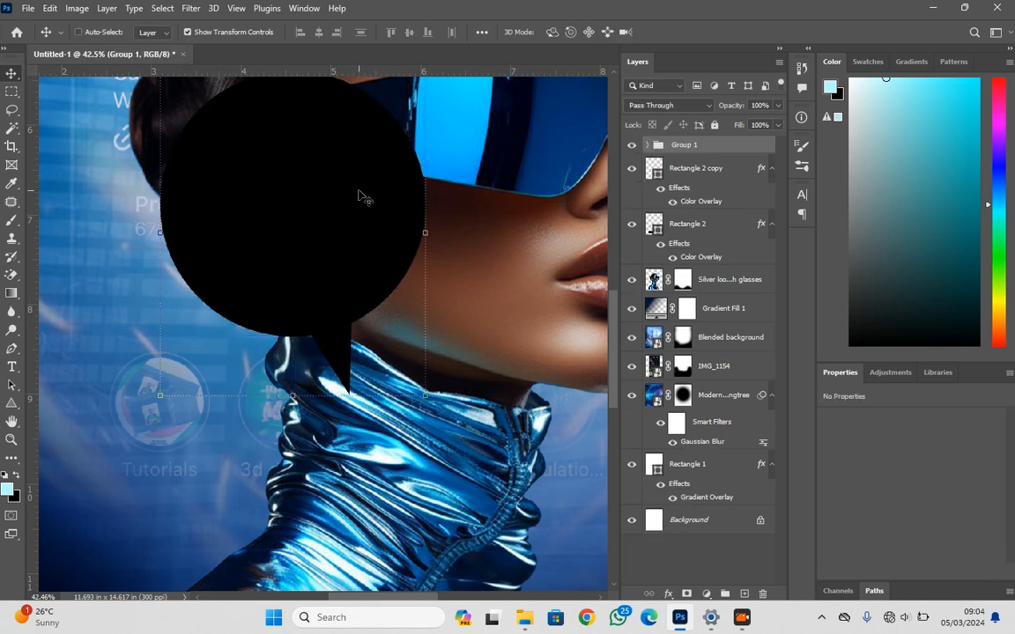
pyautogui.hotkey('ctrl', 'e')
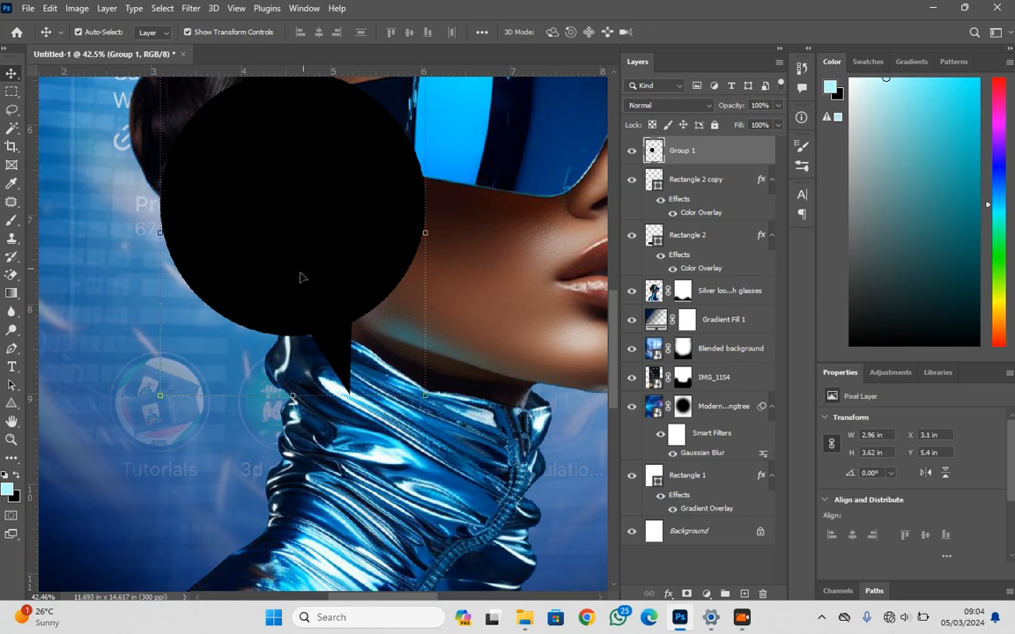
# Add a Color Overlay effect in white to the merged speech bubble
pyautogui.scroll(-5, 295, 194)
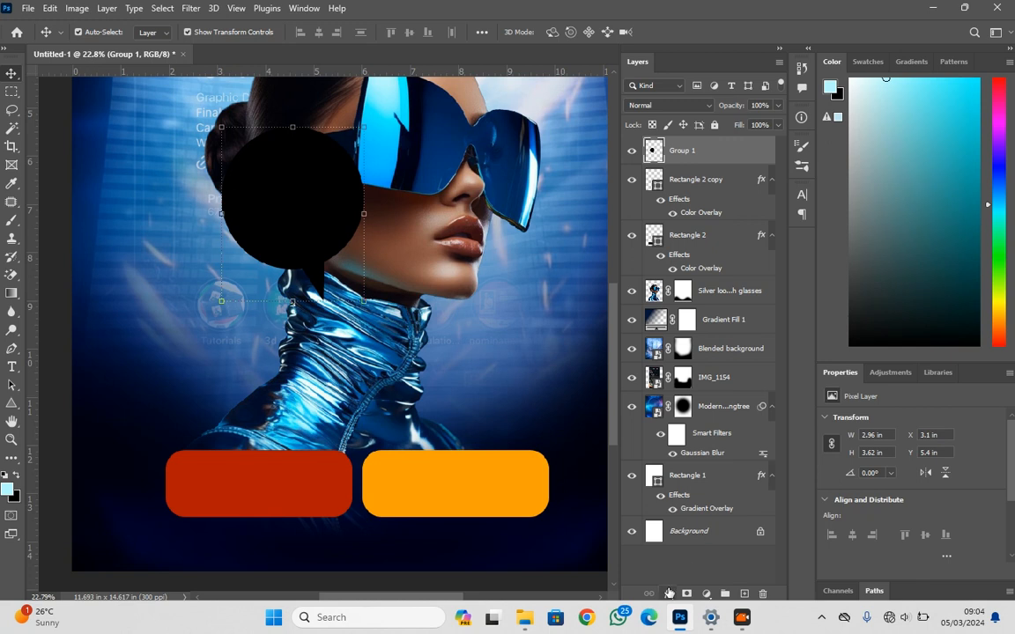
pyautogui.click(669, 593)
pyautogui.click(685, 531)
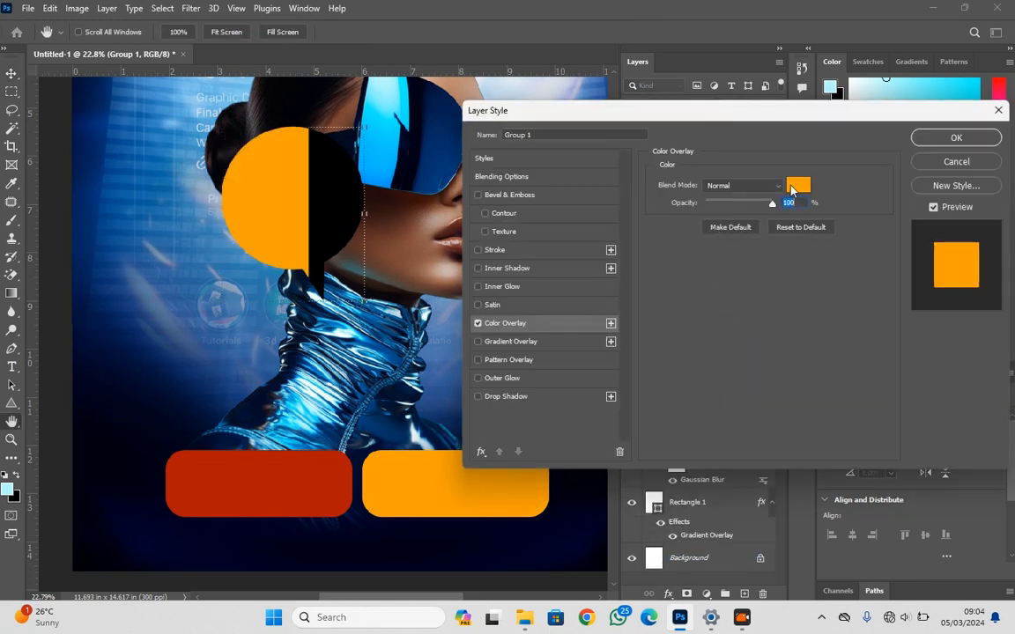
pyautogui.click(797, 183)
pyautogui.click(692, 110)
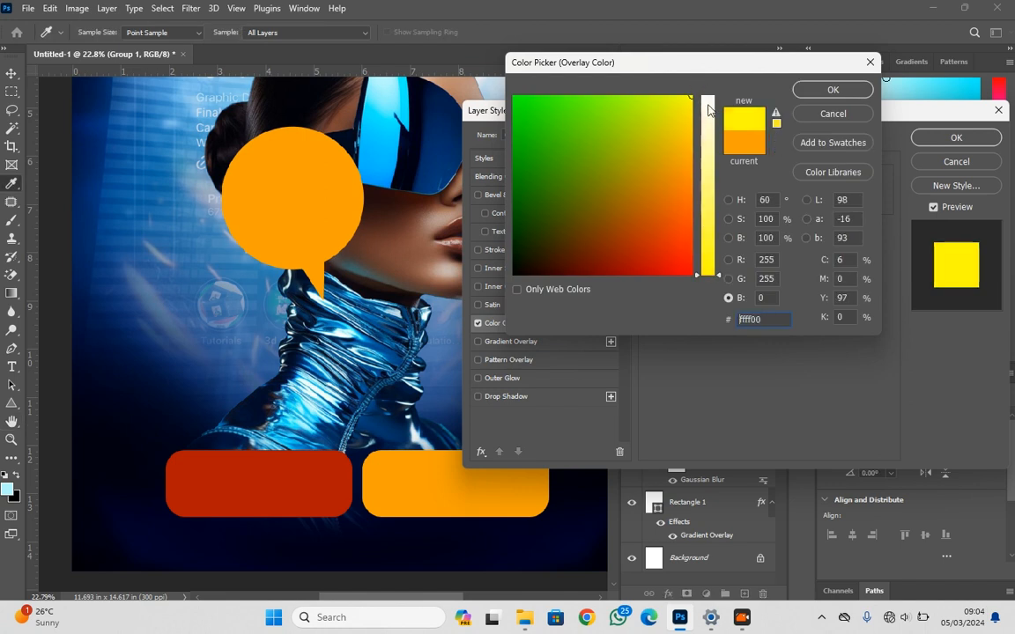
pyautogui.click(708, 95)
pyautogui.click(823, 90)
pyautogui.click(954, 139)
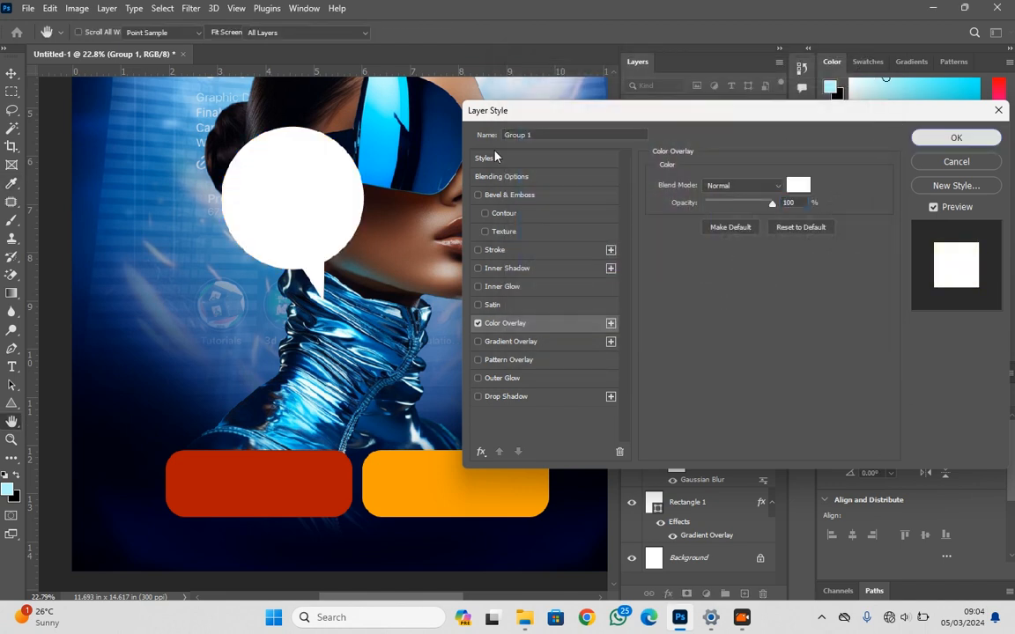
# Scale the speech bubble to about 1.48 in wide and place it above the gap between the two rounded rectangles
pyautogui.moveTo(295, 222); pyautogui.dragTo(344, 391)
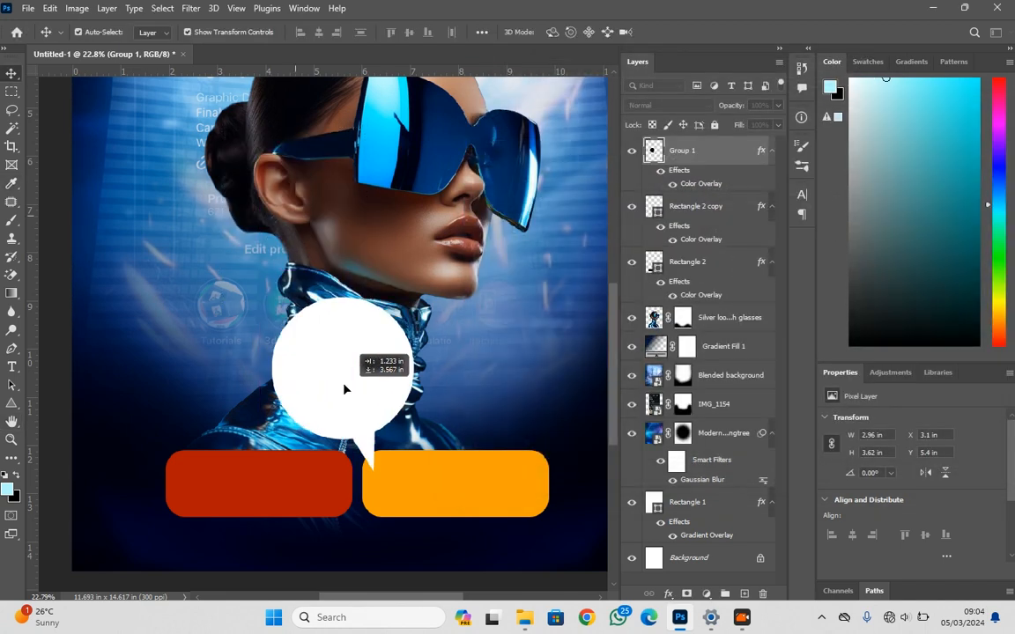
pyautogui.moveTo(338, 295); pyautogui.dragTo(359, 428)
pyautogui.press('Return')
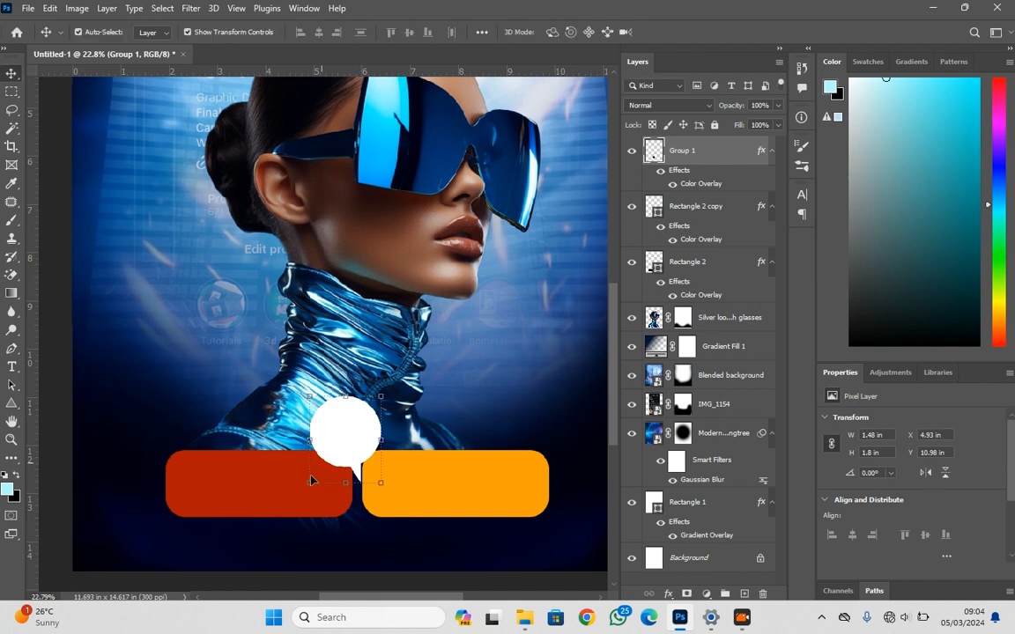
# Widen the gap between the red and orange rectangles and shift the speech bubble so its tail sits in it
pyautogui.moveTo(265, 498); pyautogui.dragTo(261, 503)
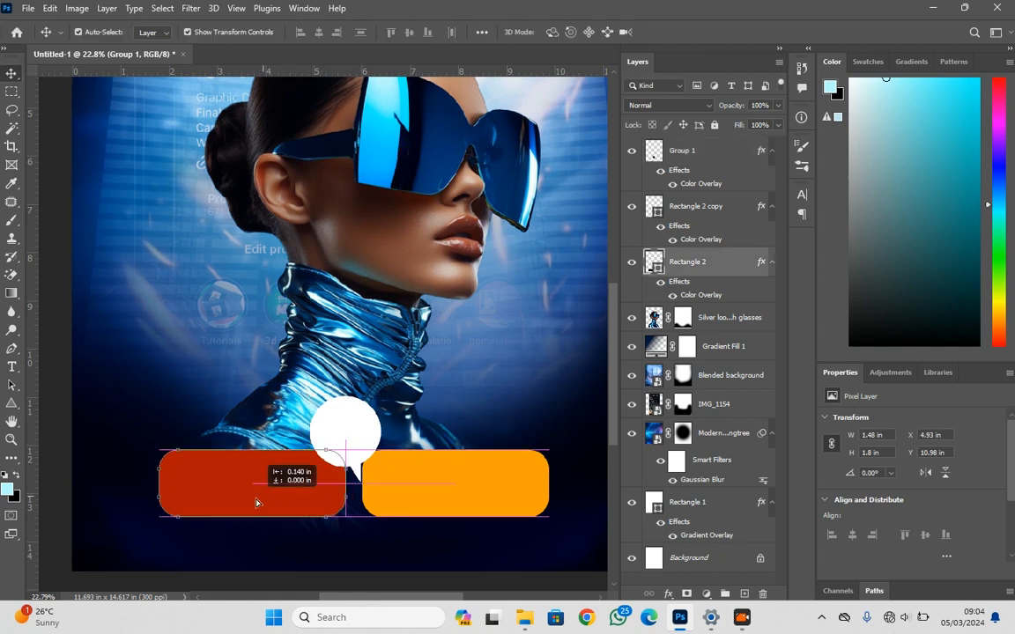
pyautogui.keyDown('shift'); pyautogui.click(416, 503); pyautogui.keyUp('shift')
pyautogui.moveTo(417, 502)
pyautogui.mouseDown()
pyautogui.moveTo(437, 503)
pyautogui.moveTo(422, 502)
pyautogui.mouseUp()
pyautogui.click(575, 549)
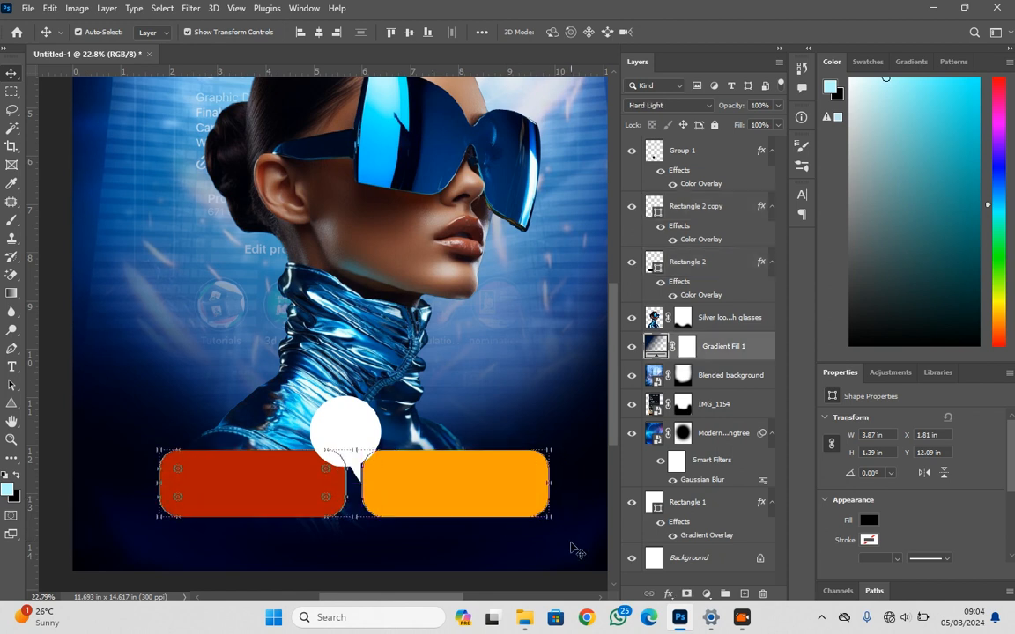
pyautogui.moveTo(382, 492); pyautogui.dragTo(390, 491)
pyautogui.moveTo(345, 425); pyautogui.dragTo(351, 434)
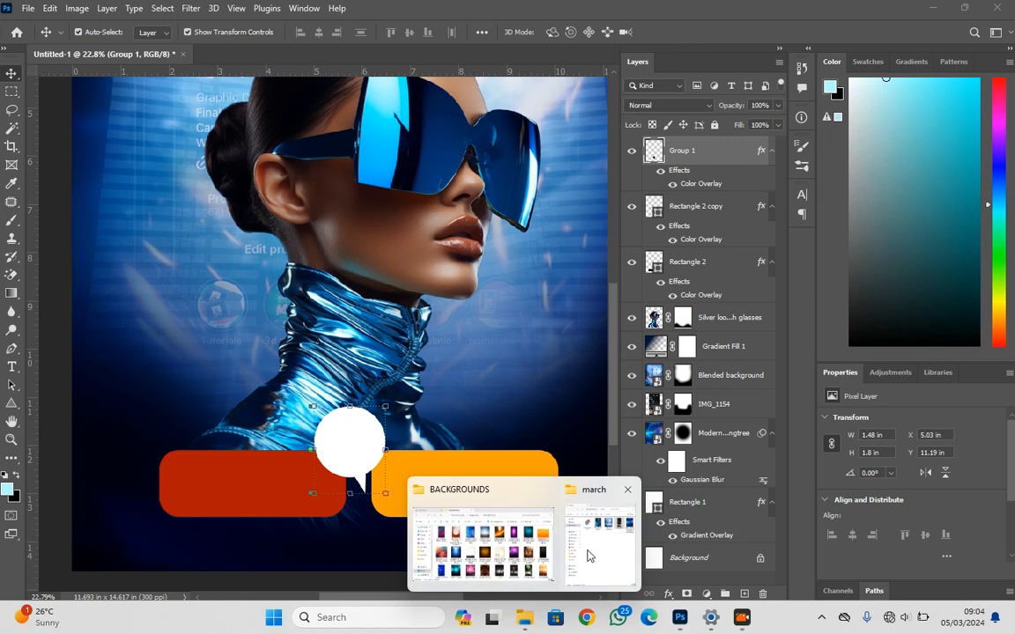
# Place the bell notification image pngwing.com (12) from the march folder into the poster and rasterize its layer
pyautogui.click(532, 501)
pyautogui.moveTo(667, 141); pyautogui.dragTo(353, 451)
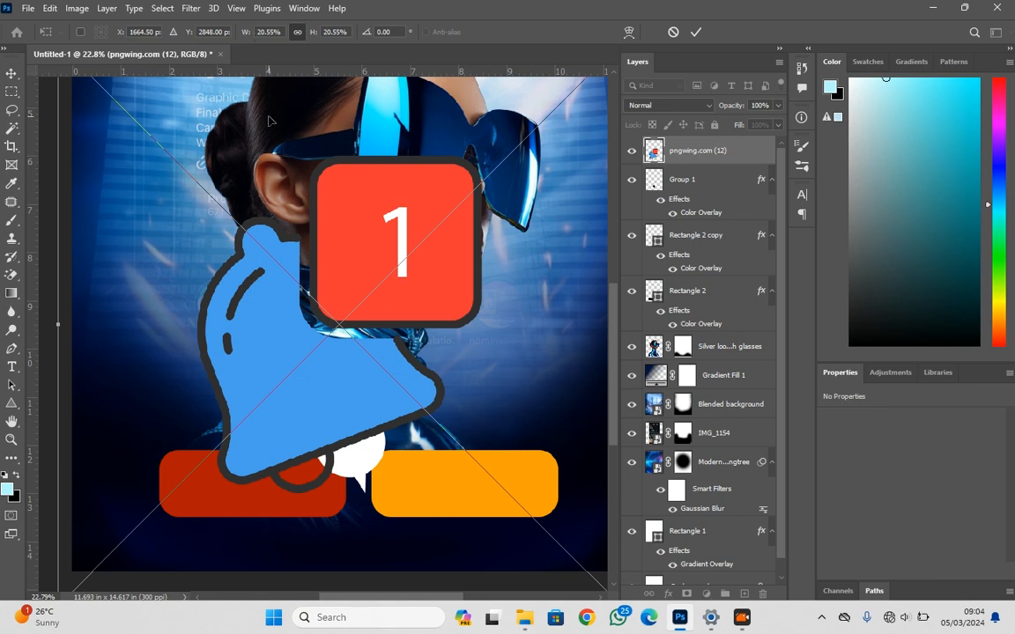
pyautogui.click(696, 31)
pyautogui.rightClick(696, 150)
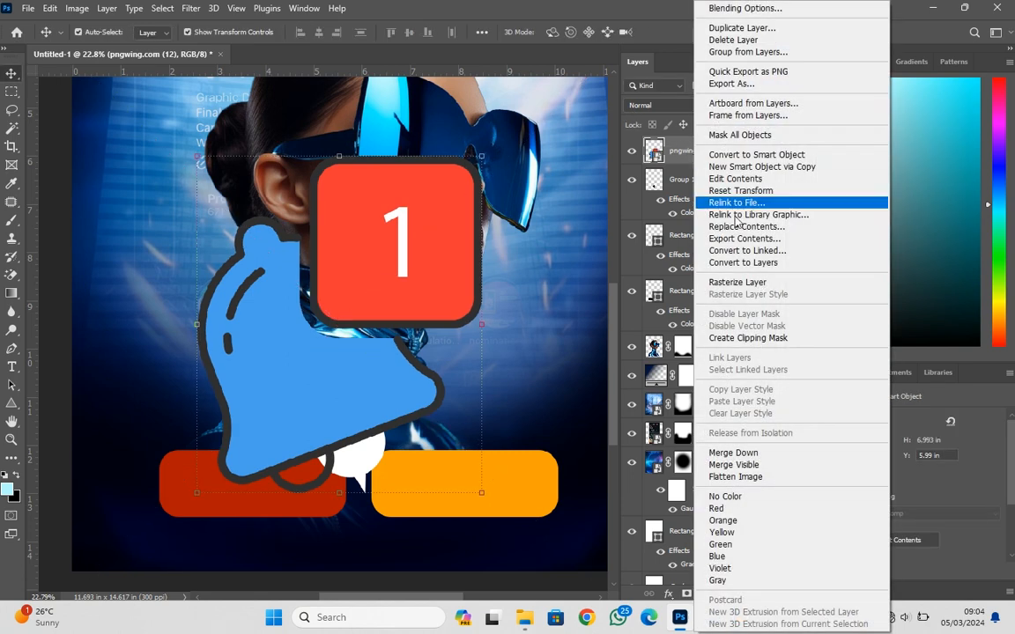
pyautogui.click(737, 282)
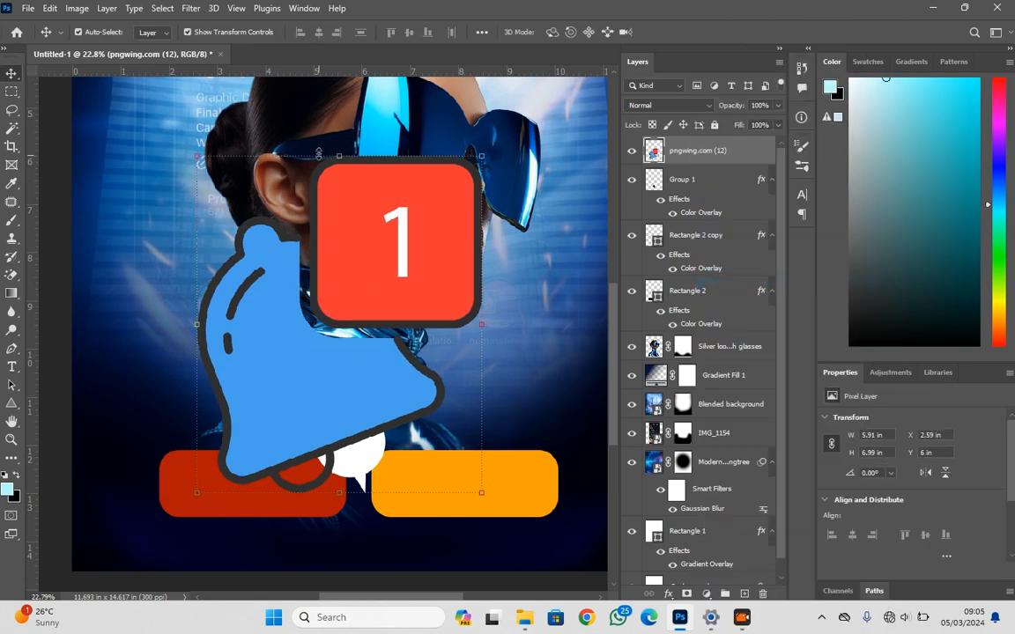
# Scale the bell image to about 12.8% and centre it inside the white speech bubble
pyautogui.moveTo(335, 149); pyautogui.dragTo(353, 450)
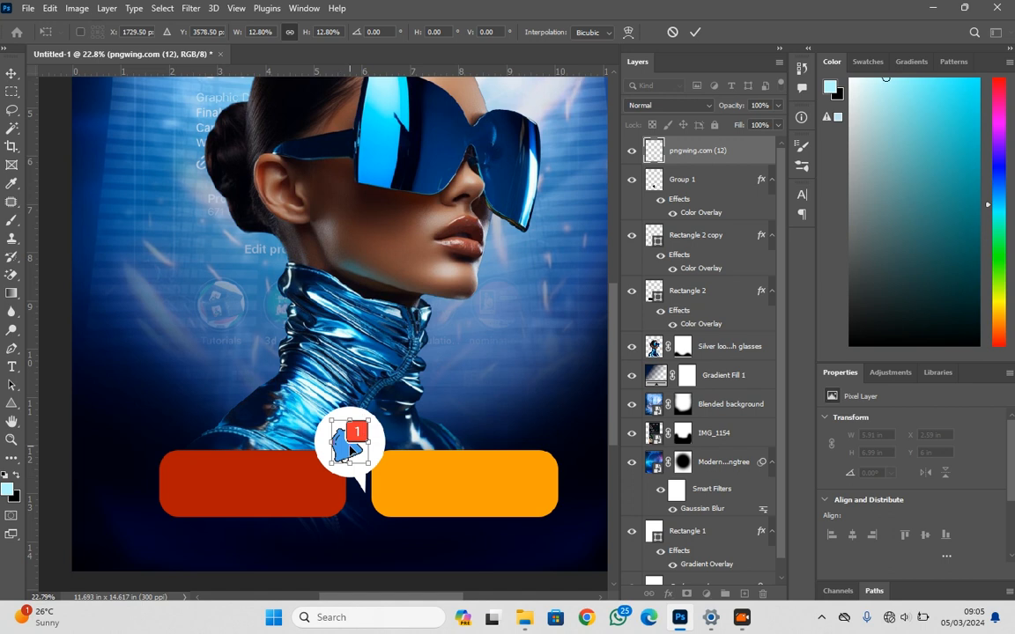
pyautogui.press('Return')
pyautogui.moveTo(350, 449); pyautogui.dragTo(353, 450)
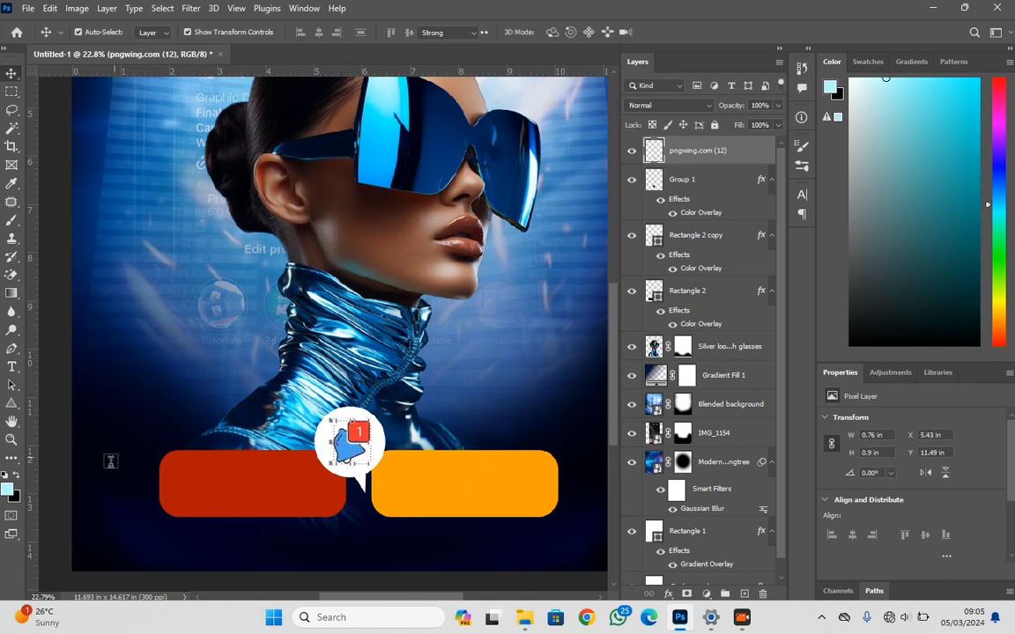
# Add a bold MTN Brighter Sans text reading NEXGORD and CREATIONS on two lines over the poster
pyautogui.press('t')
pyautogui.click(161, 322)
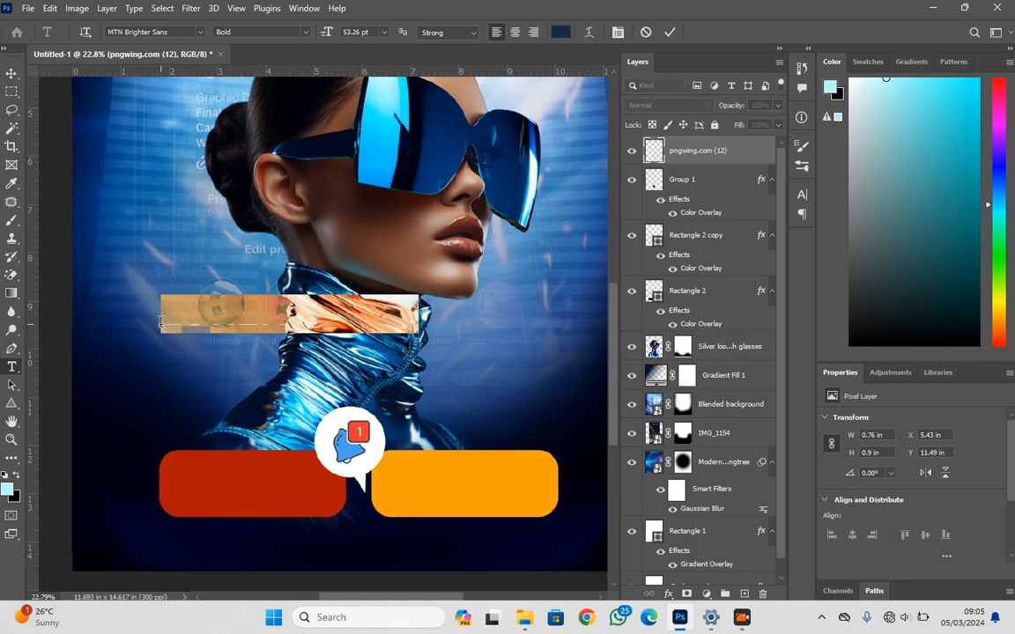
pyautogui.write('NEXGORD C #C')
pyautogui.press('BackSpace')
pyautogui.press('BackSpace')
pyautogui.press('BackSpace')
pyautogui.press('Return')
pyautogui.write('CREATIONS')
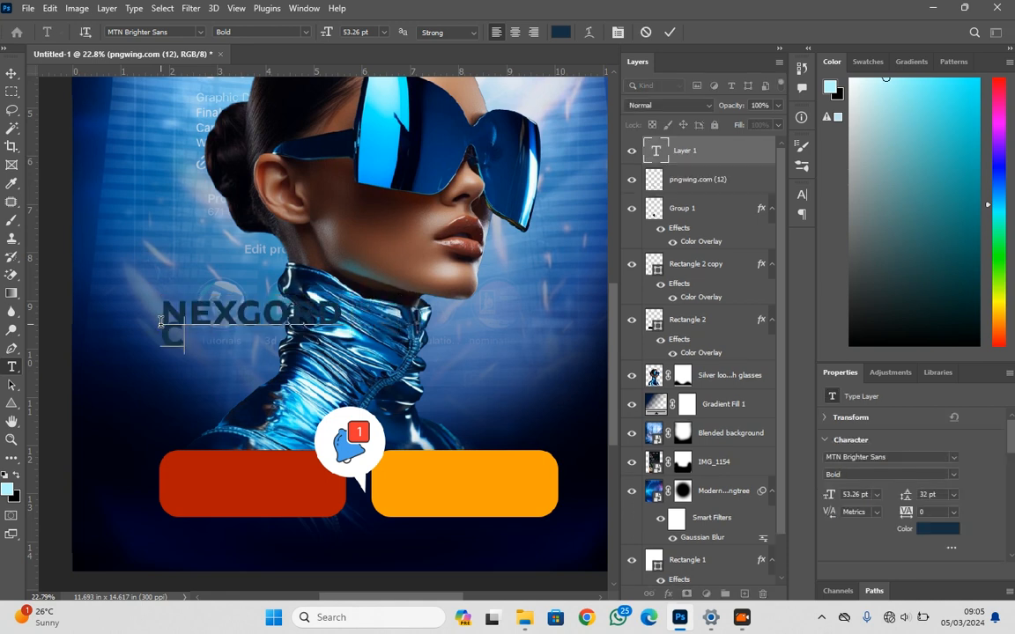
# Set the text's leading to 41 pt and the CREATIONS line's font size to 45 pt
pyautogui.hotkey('ctrl', 'a')
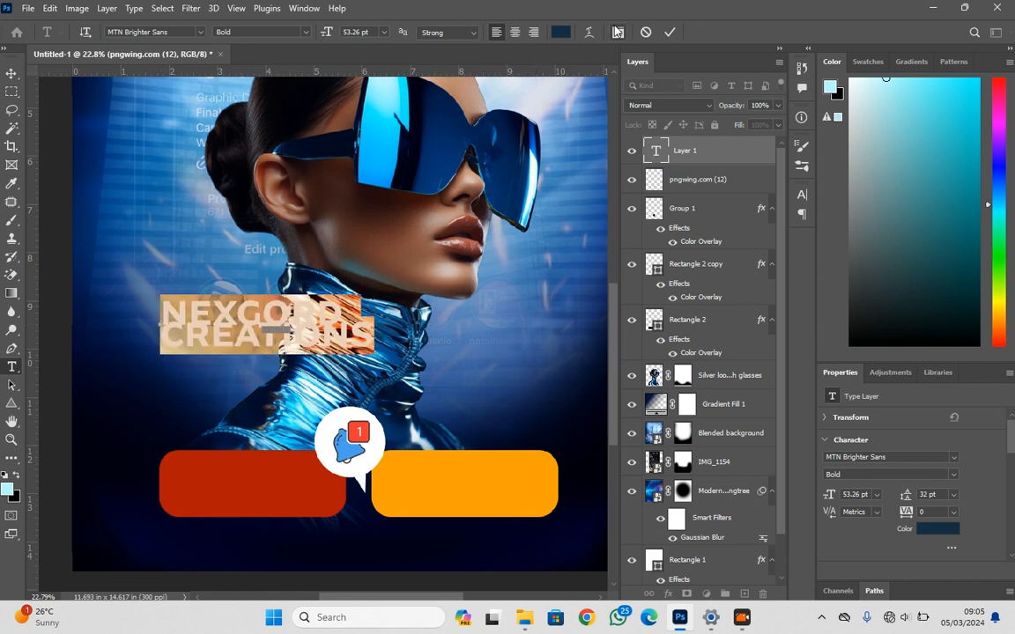
pyautogui.click(616, 32)
pyautogui.moveTo(730, 234); pyautogui.dragTo(737, 237)
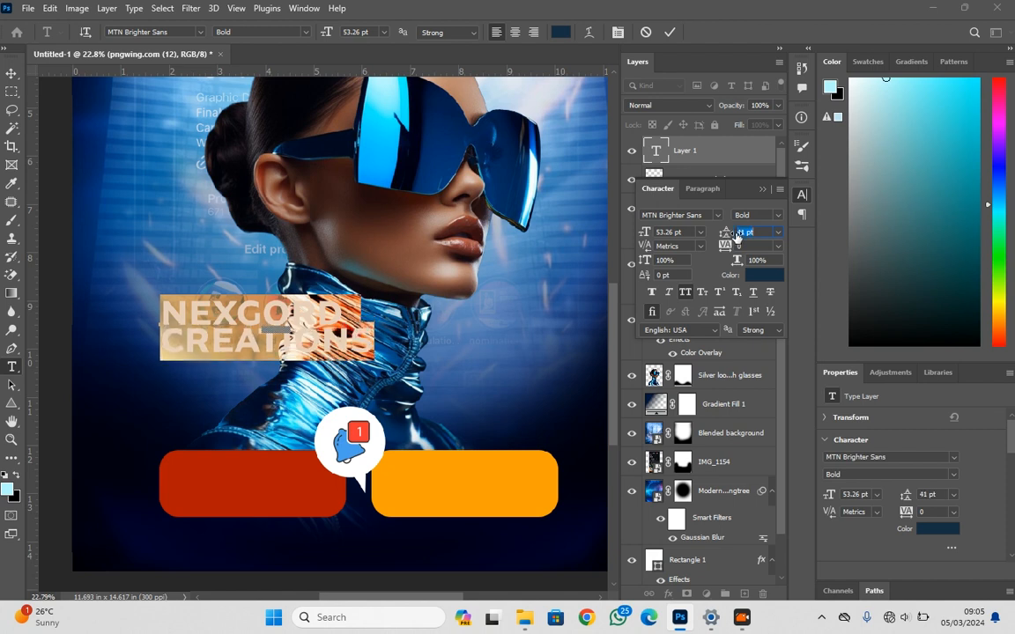
pyautogui.click(350, 347)
pyautogui.moveTo(384, 342); pyautogui.dragTo(91, 345)
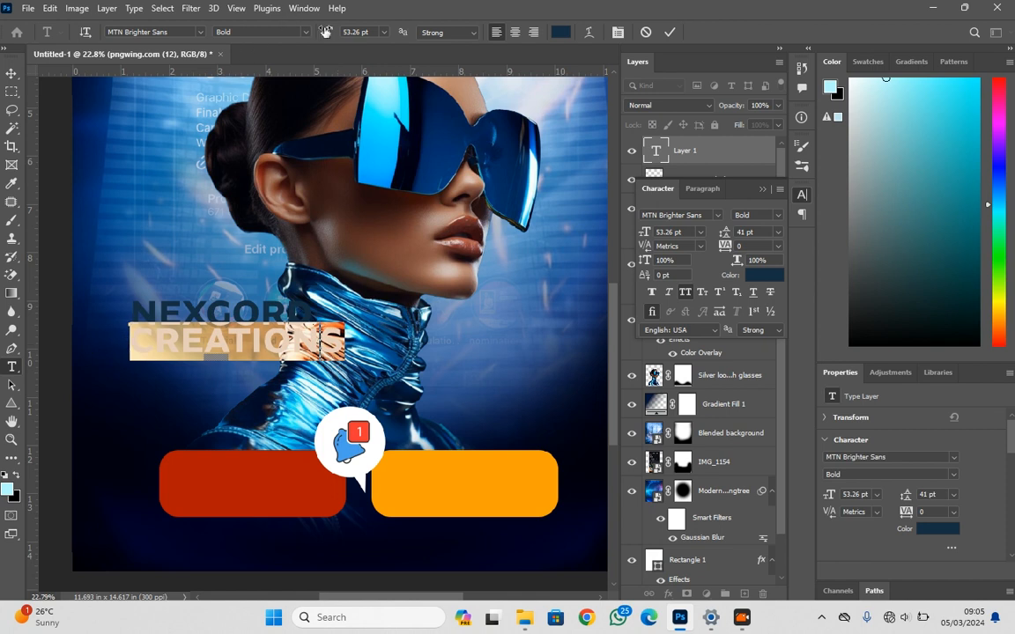
pyautogui.moveTo(324, 32); pyautogui.dragTo(320, 31)
pyautogui.click(12, 73)
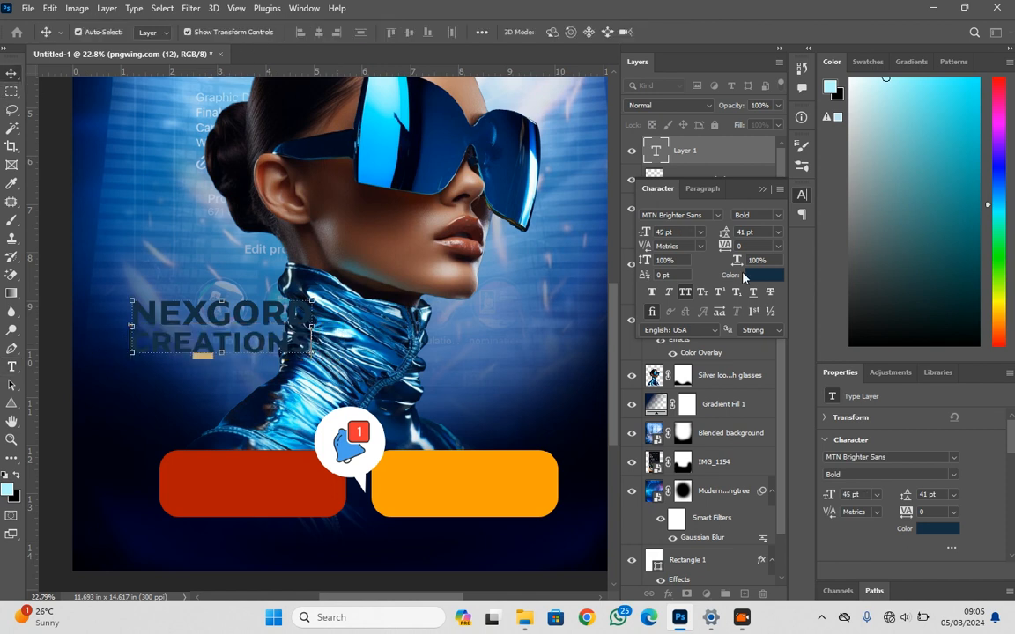
# Change the NEXGORD CREATIONS text colour to white
pyautogui.click(938, 528)
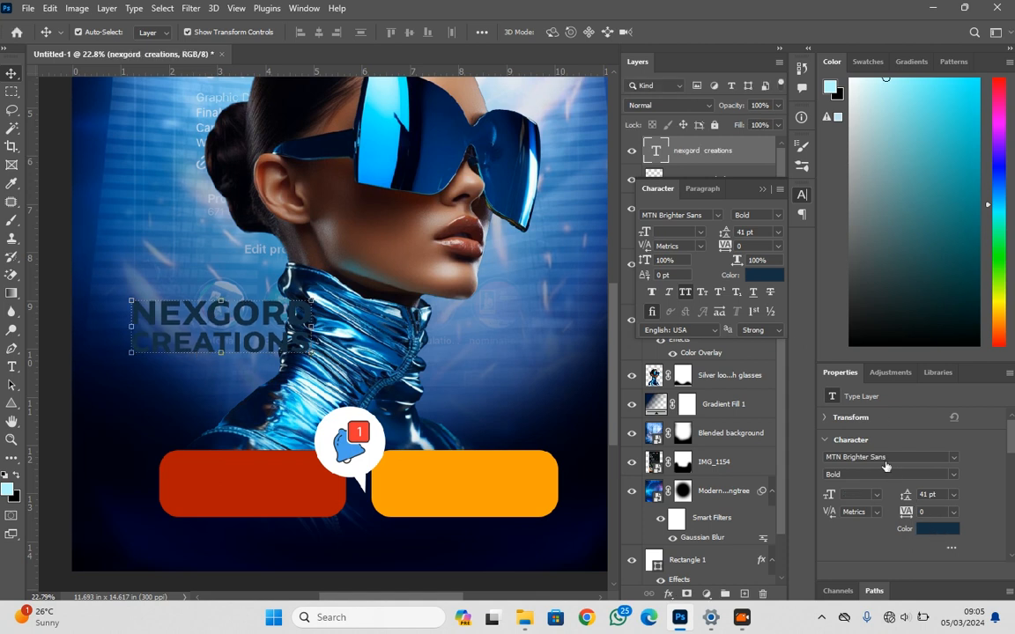
pyautogui.moveTo(656, 152); pyautogui.dragTo(714, 74)
pyautogui.click(828, 91)
# Scale down the NEXGORD CREATIONS text and centre it on the red rounded rectangle
pyautogui.moveTo(271, 324); pyautogui.dragTo(299, 465)
pyautogui.moveTo(248, 443); pyautogui.dragTo(236, 484)
pyautogui.press('Return')
# Duplicate the text onto the orange rectangle, replace the copy's content with the two contact phone numbers, and centre it there
pyautogui.moveTo(230, 496); pyautogui.dragTo(444, 497)
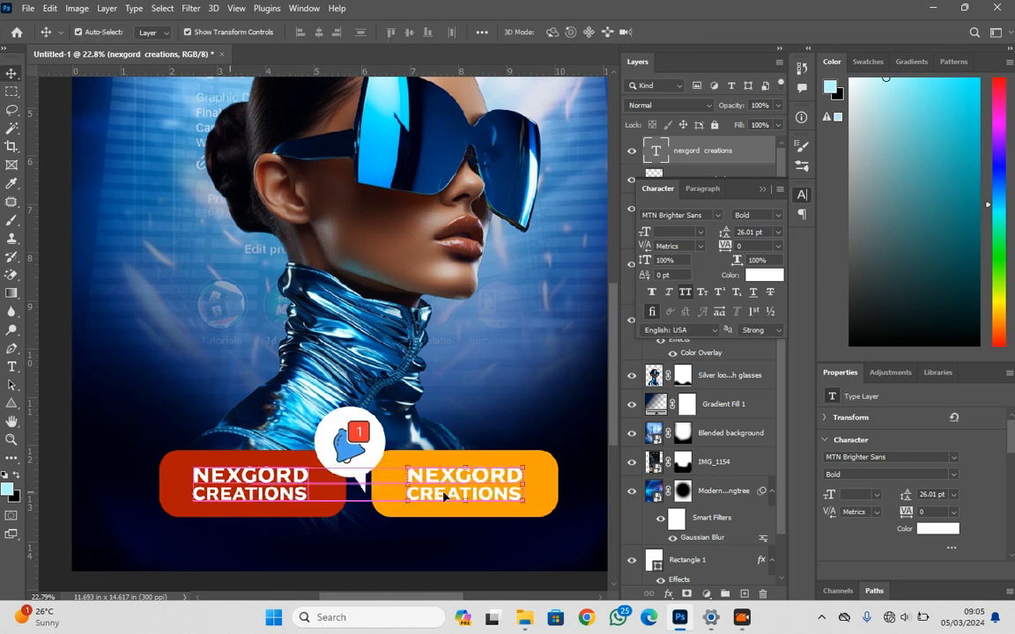
pyautogui.doubleClick(444, 496)
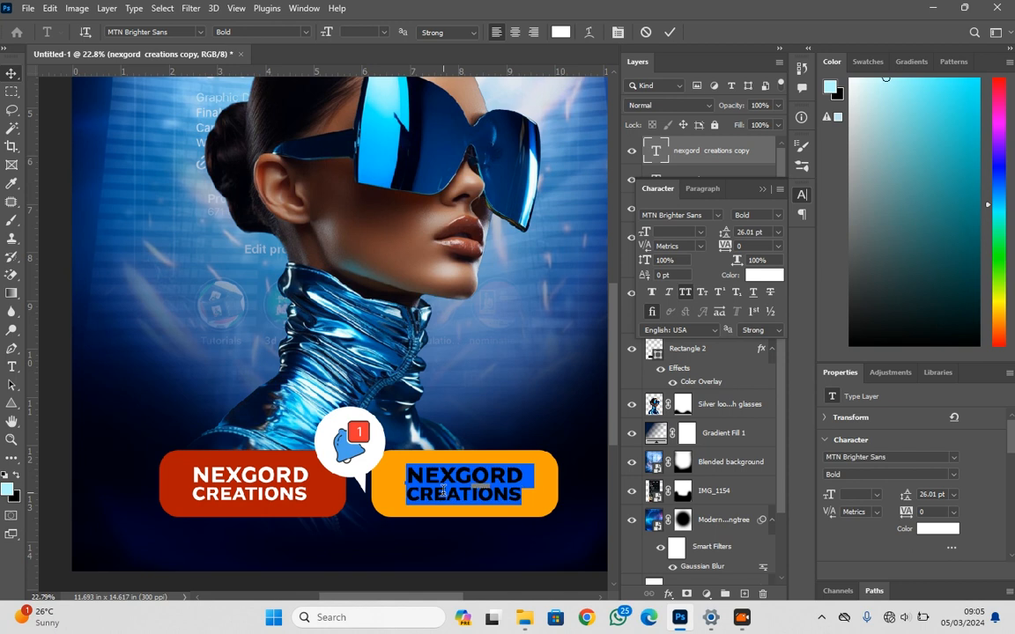
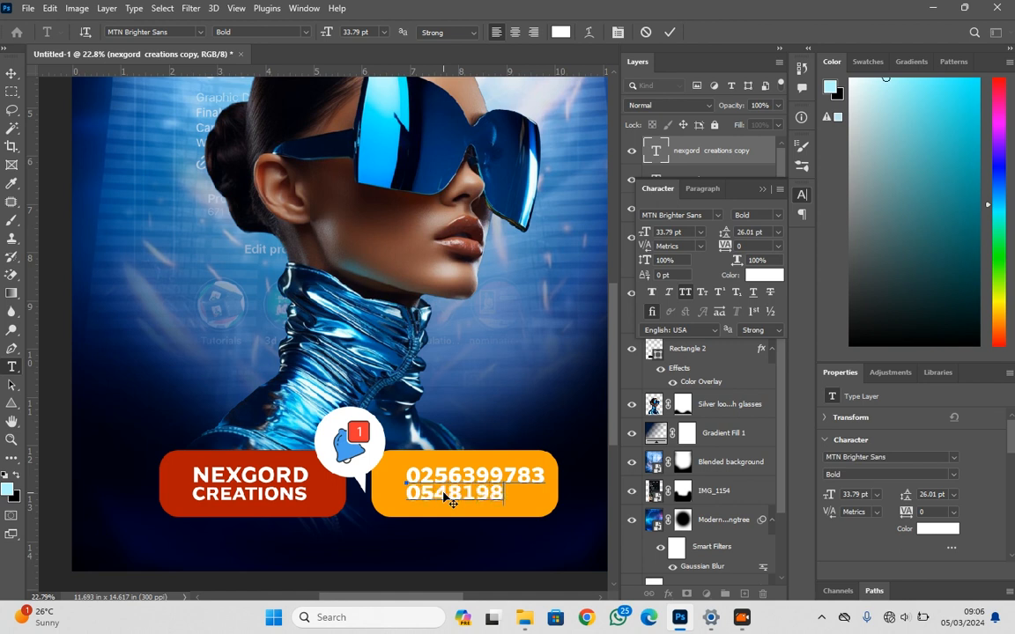
pyautogui.click(12, 72)
pyautogui.moveTo(449, 483); pyautogui.dragTo(441, 484)
# Draw a black rectangle about 1010 by 365 px behind the portrait's neck with the Rectangle tool
pyautogui.scroll(-4, 440, 484)
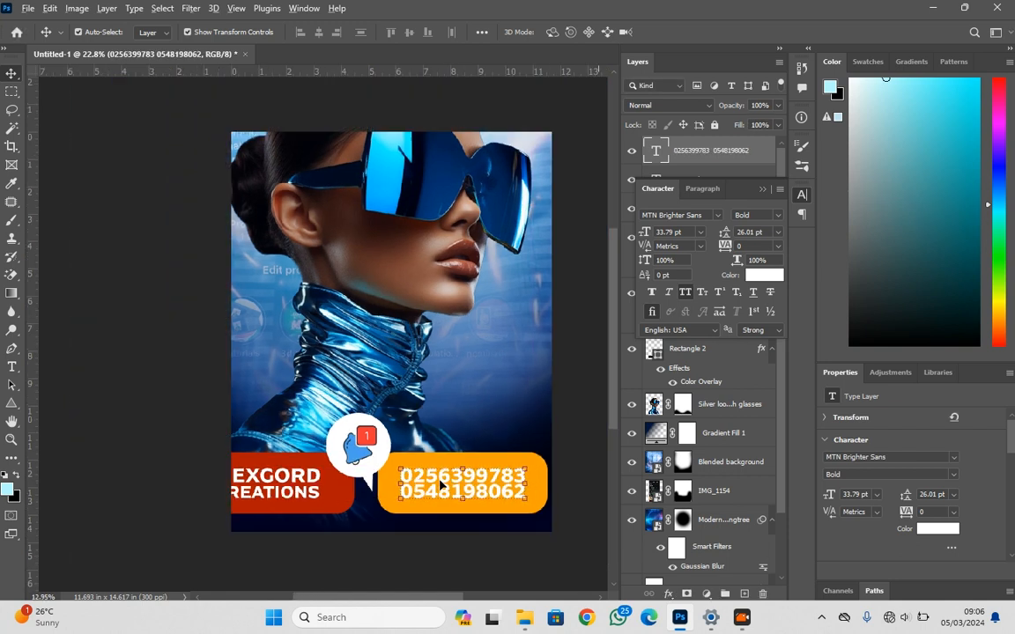
pyautogui.moveTo(451, 441); pyautogui.dragTo(371, 428)
pyautogui.hotkey('ctrl', 't')
pyautogui.scroll(2, 222, 206)
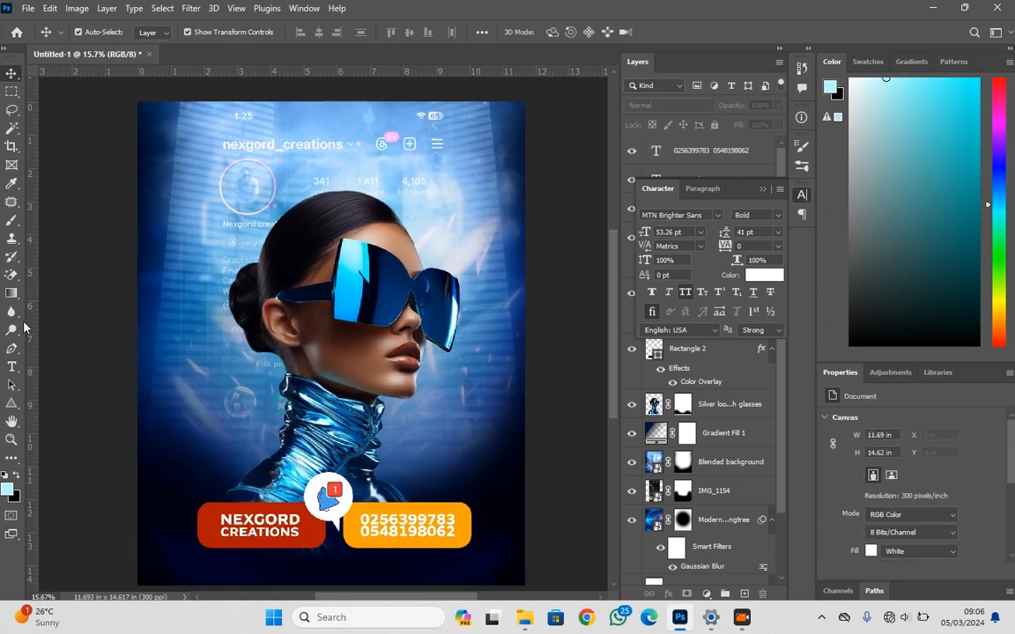
pyautogui.rightClick(15, 403)
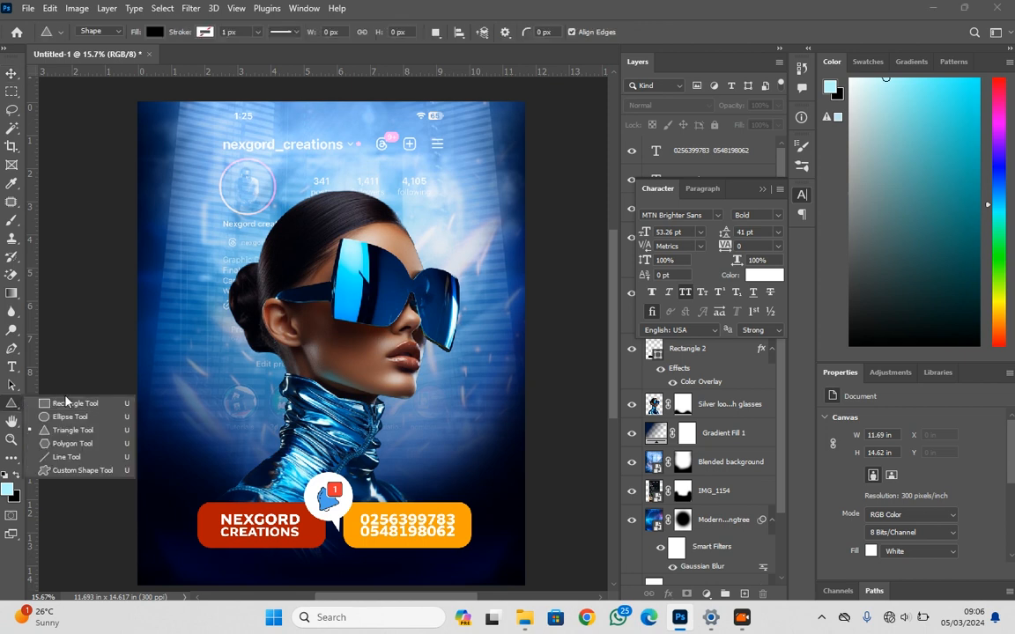
pyautogui.click(62, 364)
pyautogui.moveTo(172, 338); pyautogui.dragTo(284, 380)
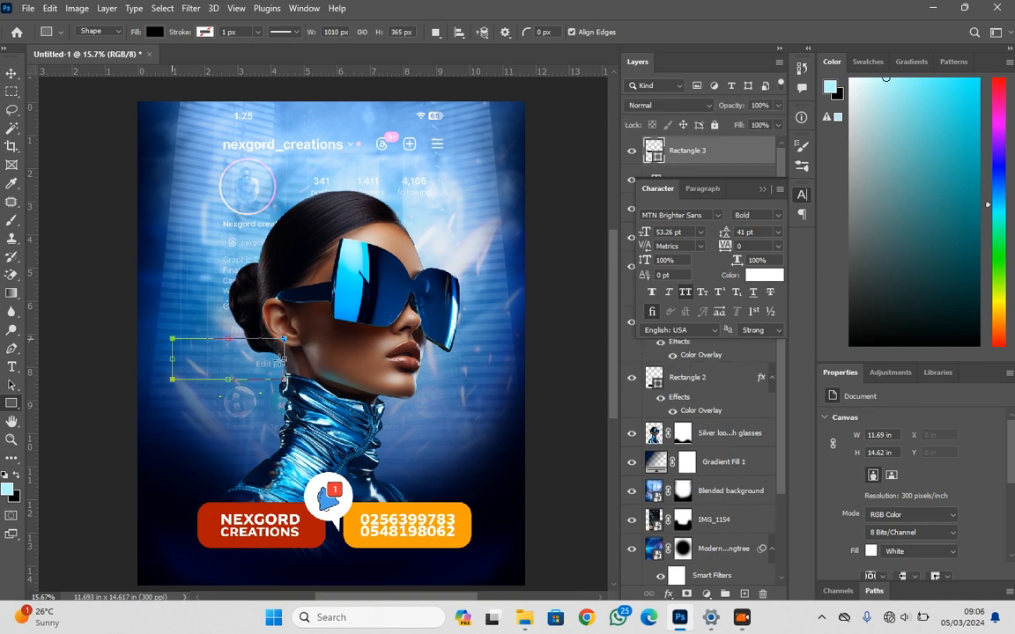
# Round the black rectangle's corners and skew its upper-right corner inward so the right side slants
pyautogui.scroll(3, 234, 346)
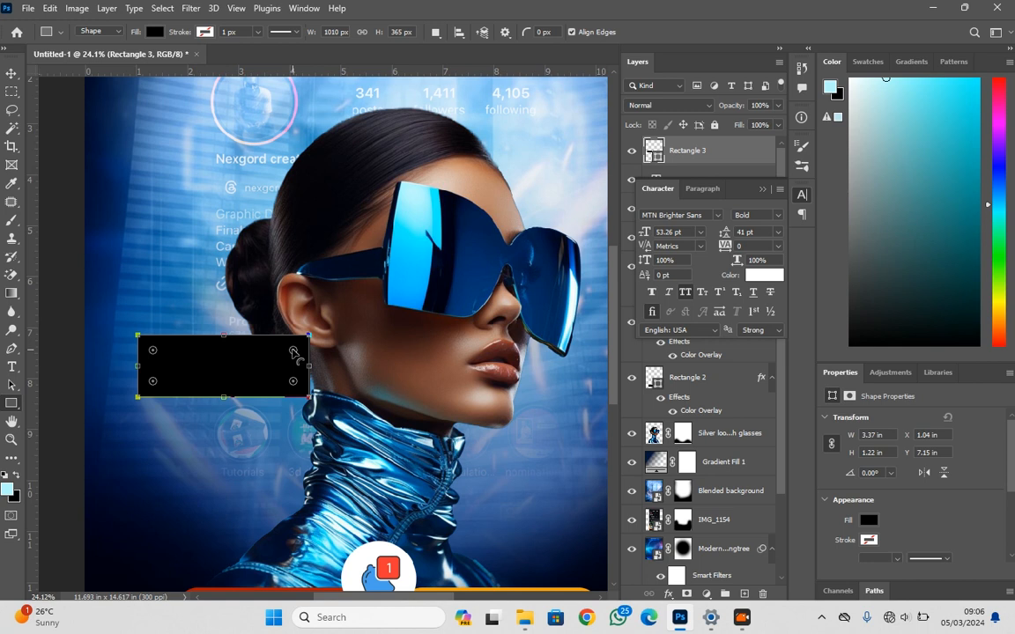
pyautogui.moveTo(293, 352); pyautogui.dragTo(291, 354)
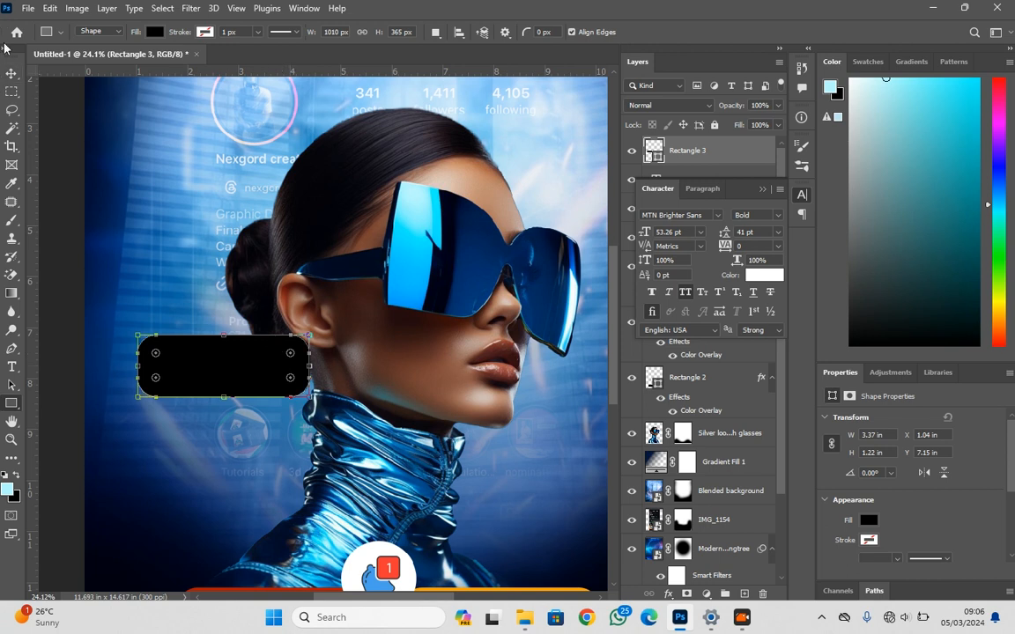
pyautogui.click(11, 74)
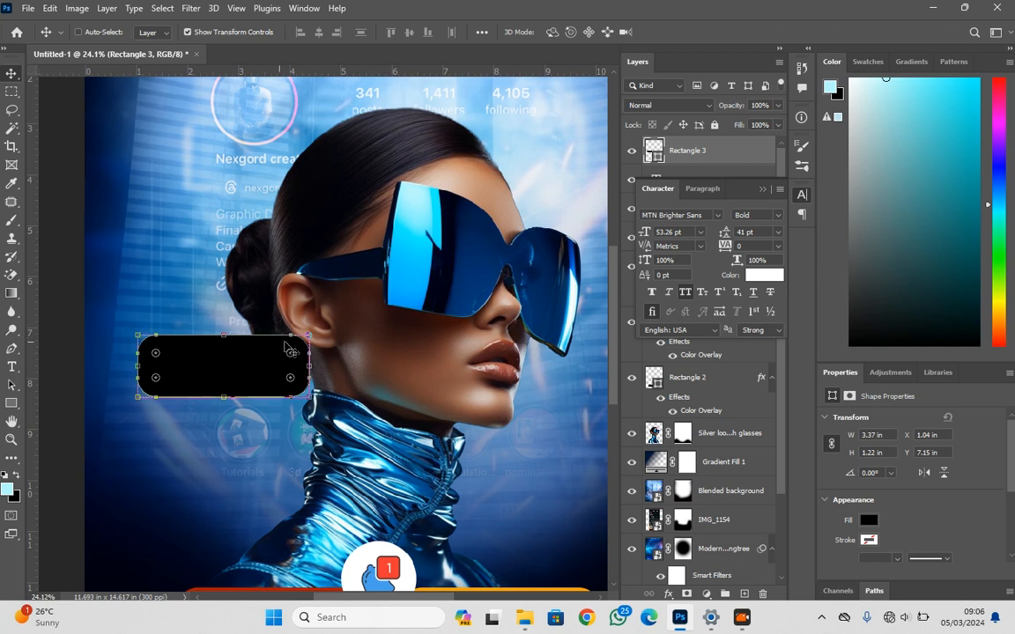
pyautogui.moveTo(310, 335); pyautogui.dragTo(291, 339)
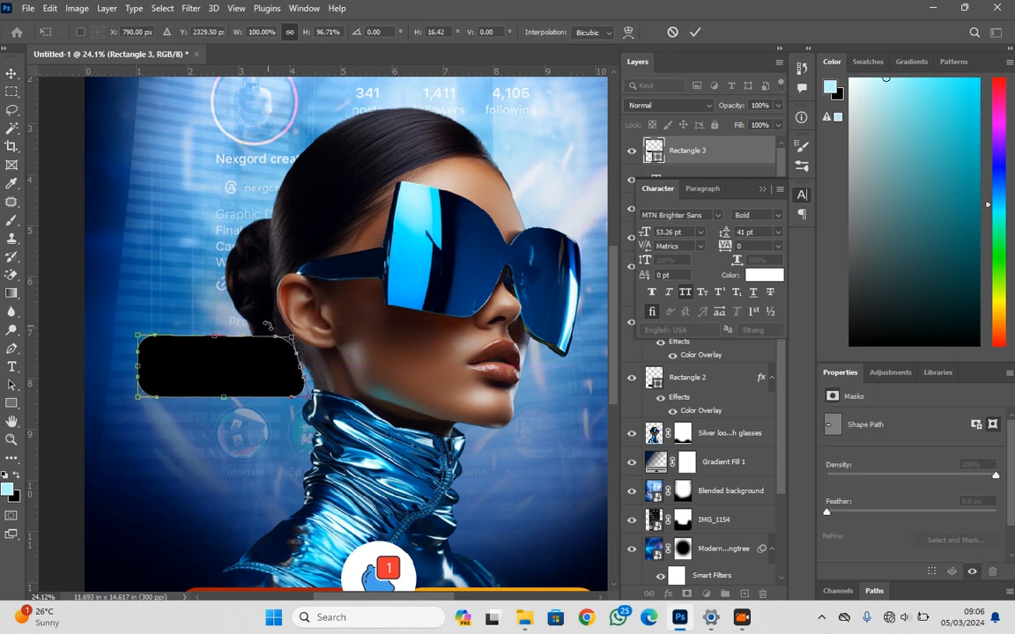
pyautogui.press('Return')
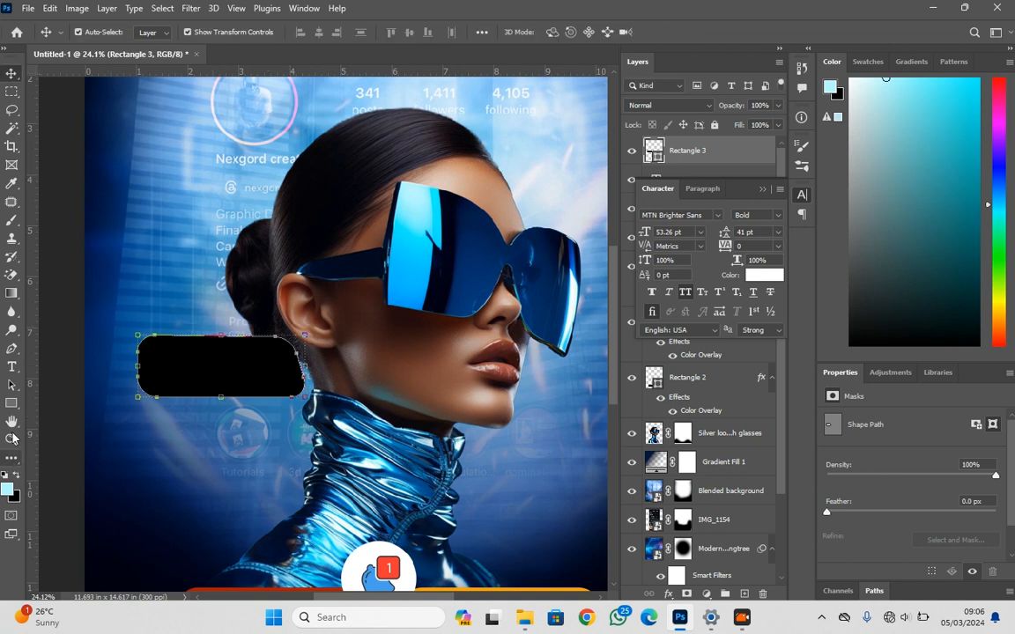
# Draw a small black triangle at the rectangle's lower edge and rotate it to point downward as a speech-bubble tail
pyautogui.click(11, 402)
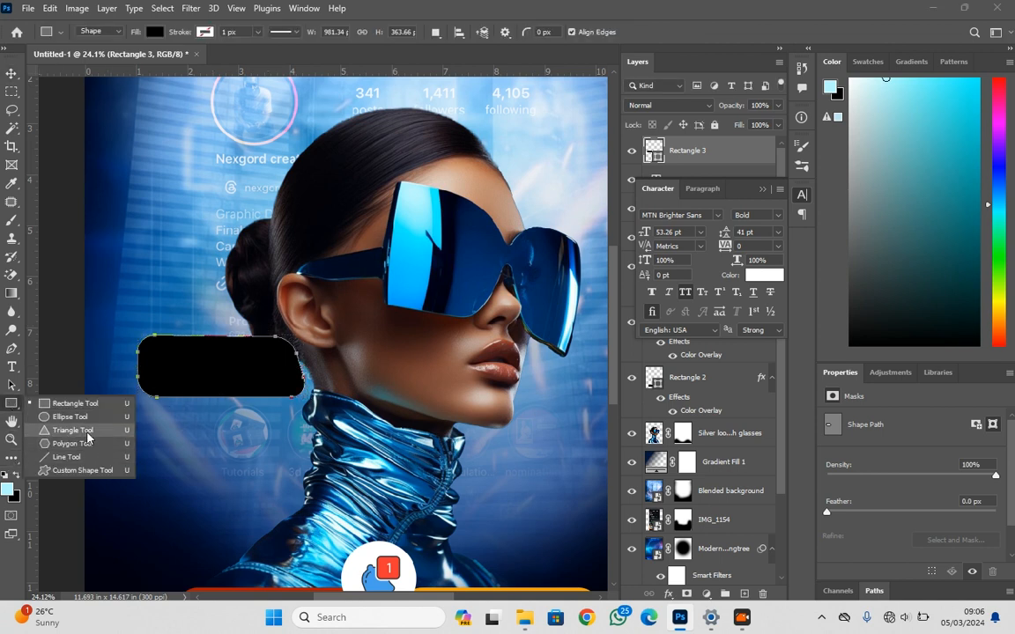
pyautogui.click(73, 429)
pyautogui.moveTo(231, 440); pyautogui.dragTo(222, 397)
pyautogui.press('v')
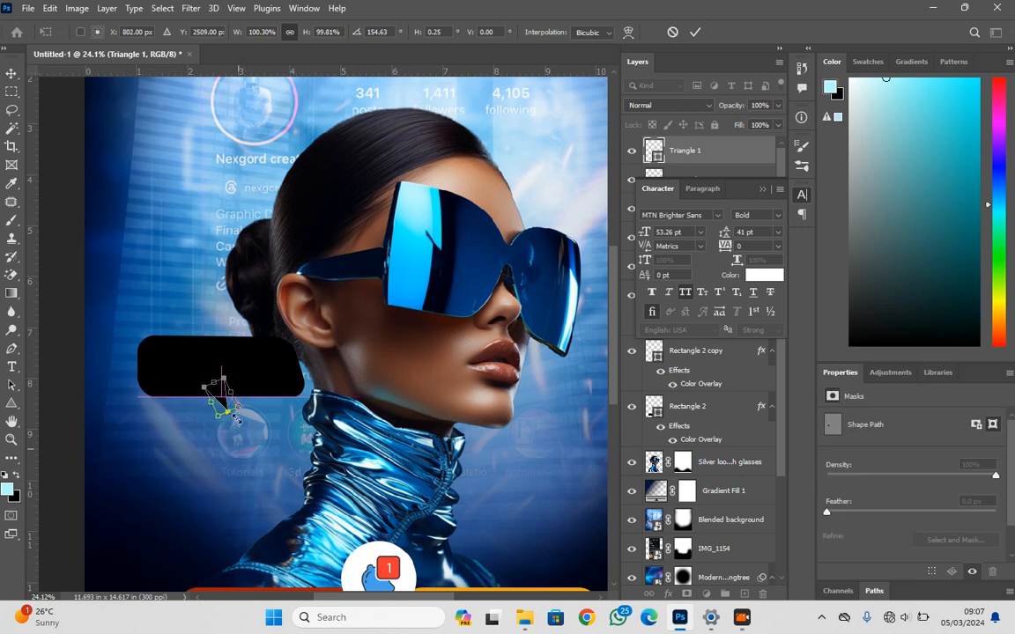
pyautogui.moveTo(240, 423); pyautogui.dragTo(226, 399)
pyautogui.press('Return')
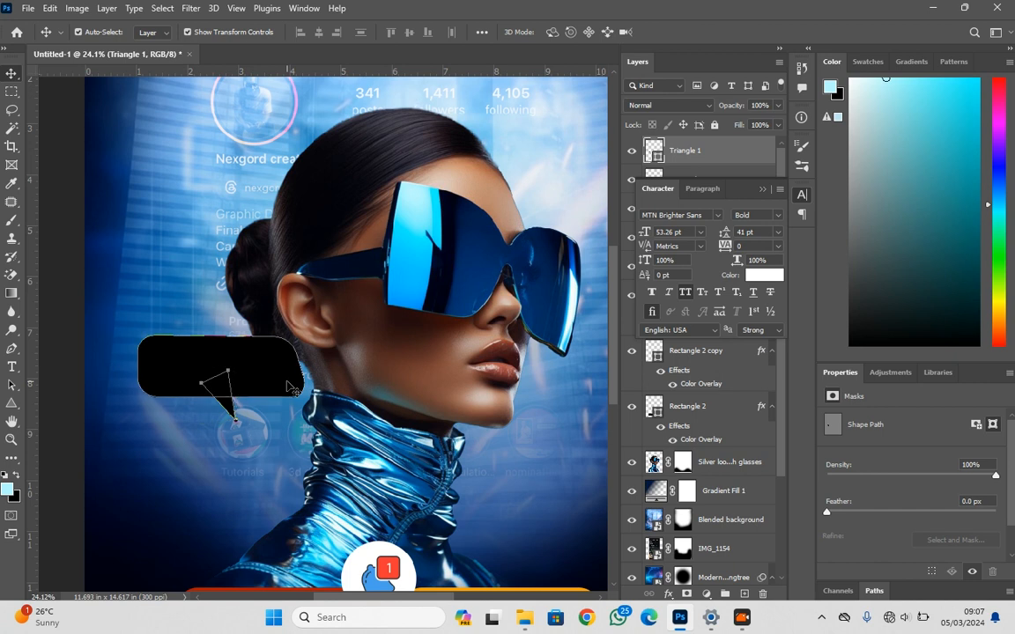
# Group the black rectangle with its triangle tail and merge the group into a single layer
pyautogui.keyDown('shift'); pyautogui.click(288, 383); pyautogui.keyUp('shift')
pyautogui.hotkey('ctrl', 'g')
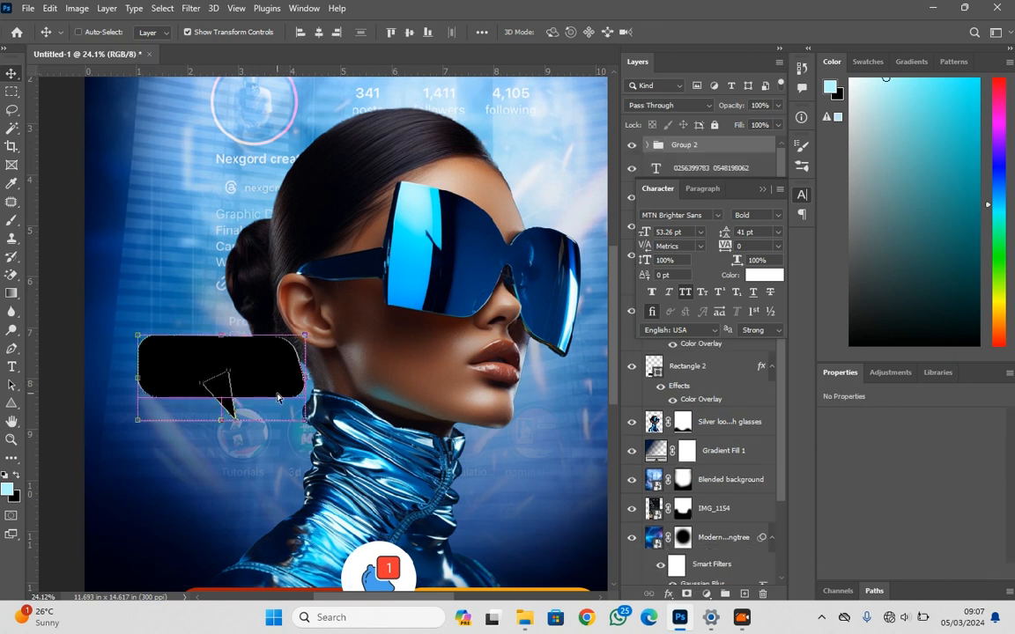
pyautogui.hotkey('ctrl', 'e')
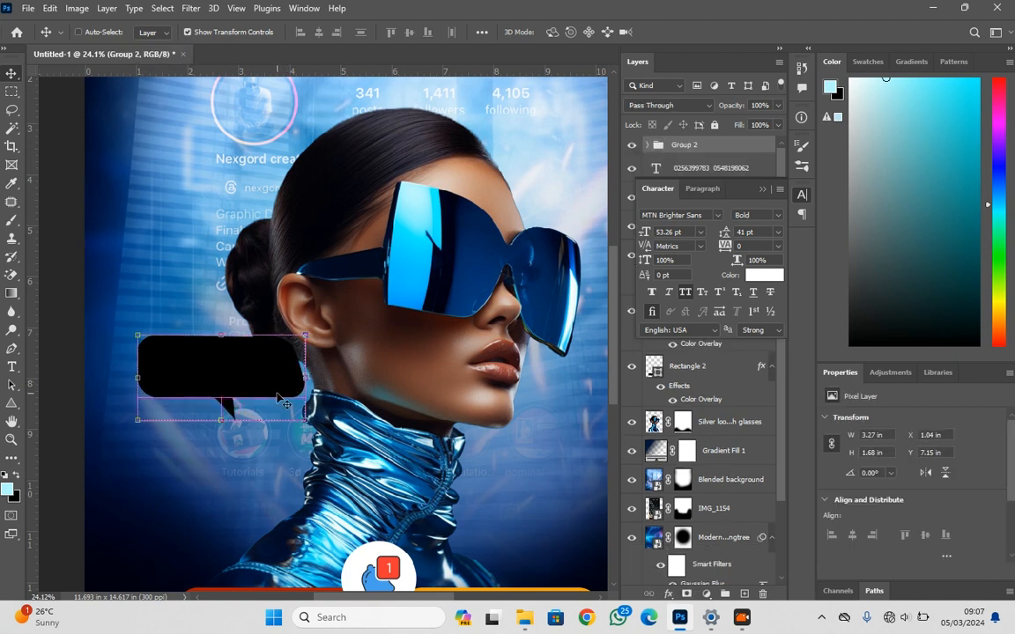
# Add a Color Overlay in blue #00a2fd to the merged speech bubble
pyautogui.scroll(-1, 265, 371)
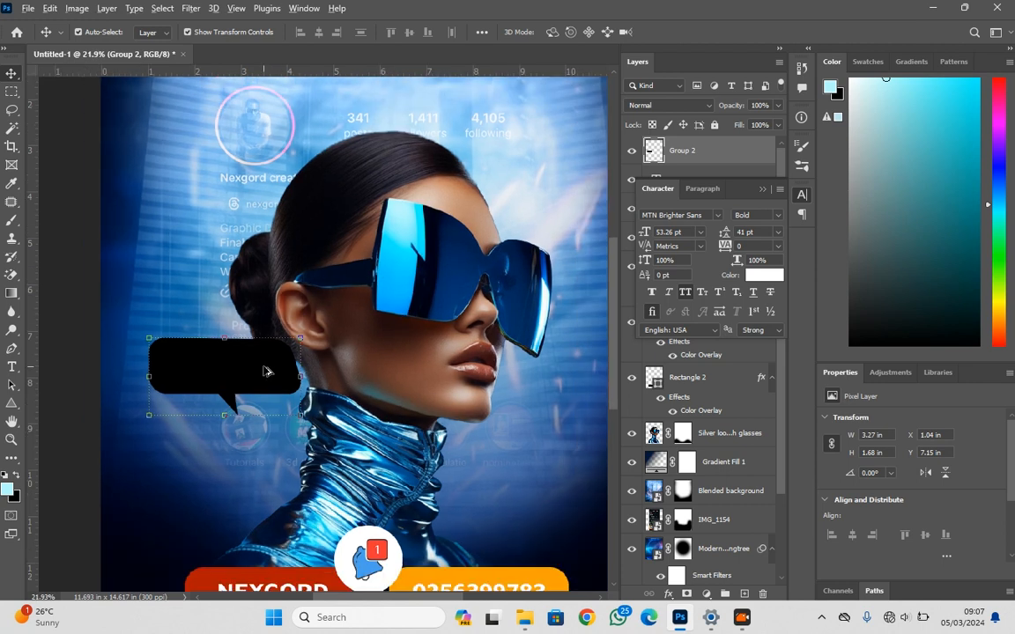
pyautogui.scroll(-3, 265, 371)
pyautogui.click(668, 595)
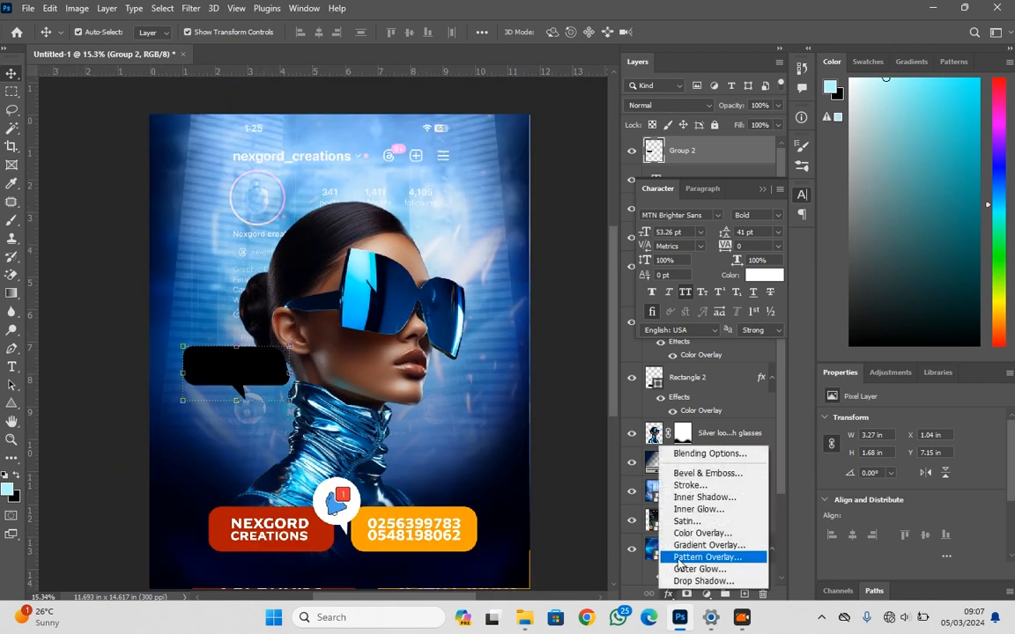
pyautogui.click(704, 533)
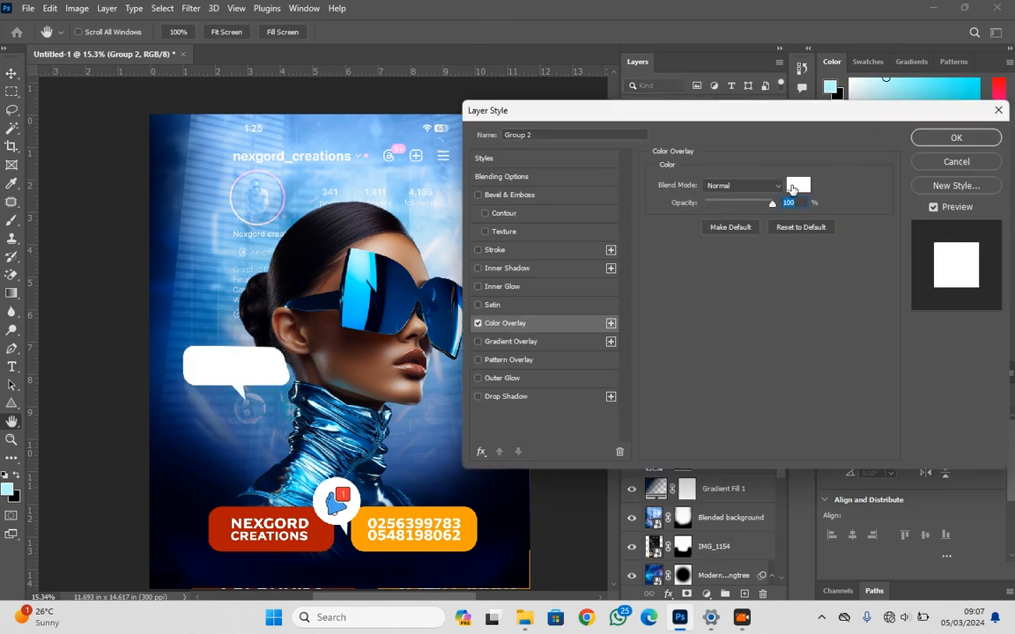
pyautogui.click(796, 185)
pyautogui.click(308, 179)
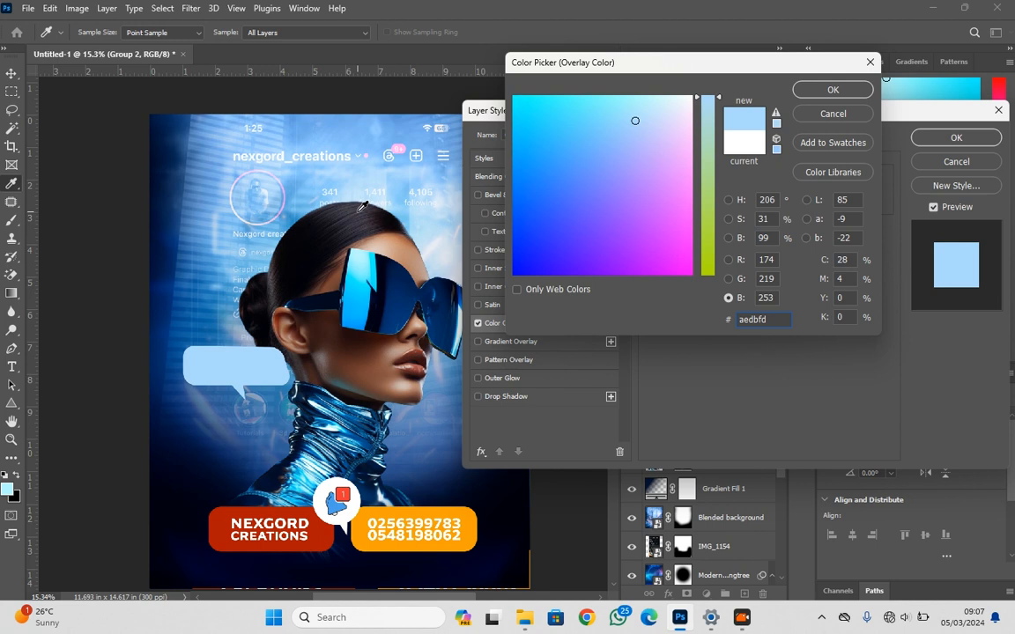
pyautogui.click(515, 163)
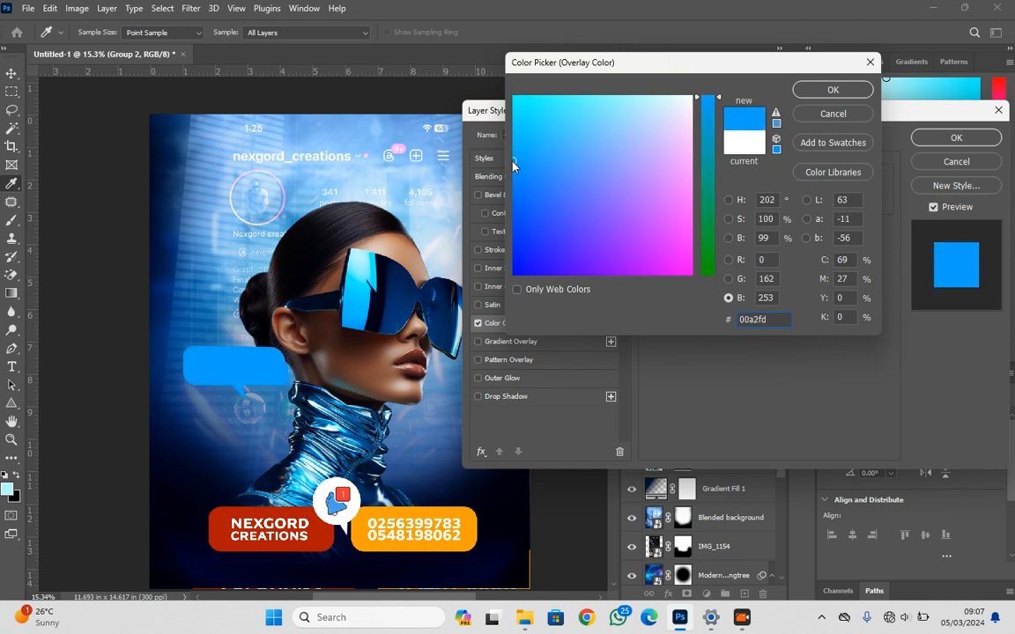
pyautogui.click(833, 90)
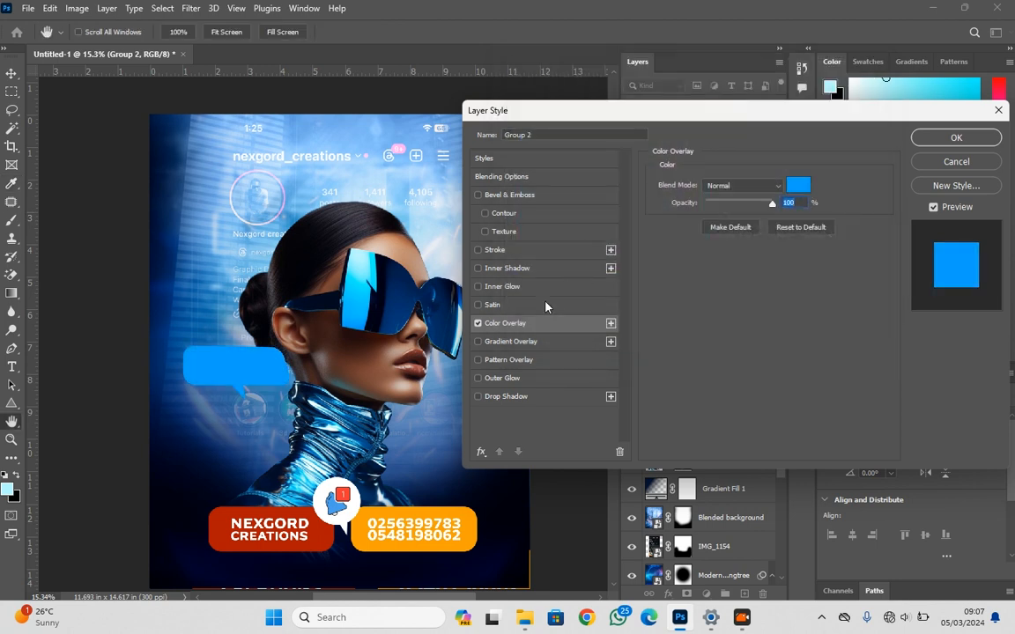
# Add an Outer Glow to the speech bubble in dark blue #074f95, with 89% opacity and 62 px size
pyautogui.click(509, 376)
pyautogui.click(686, 234)
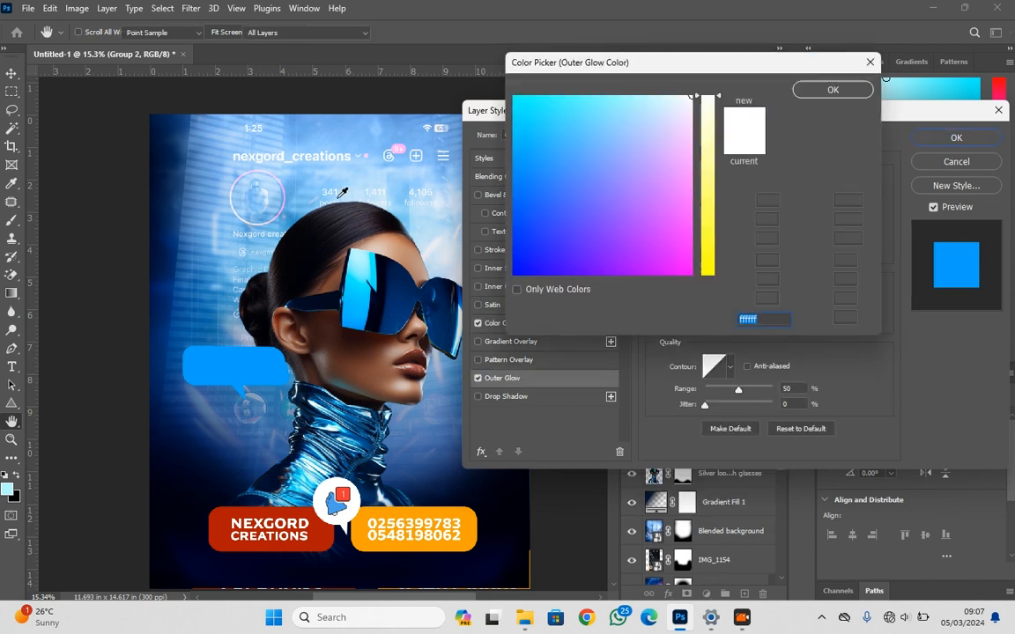
pyautogui.click(204, 201)
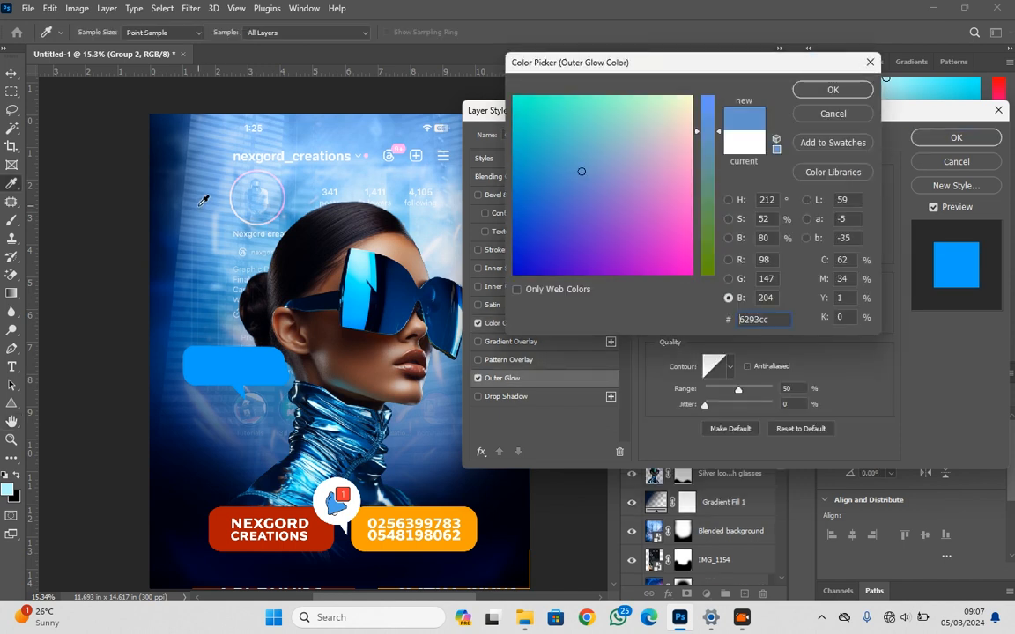
pyautogui.click(832, 90)
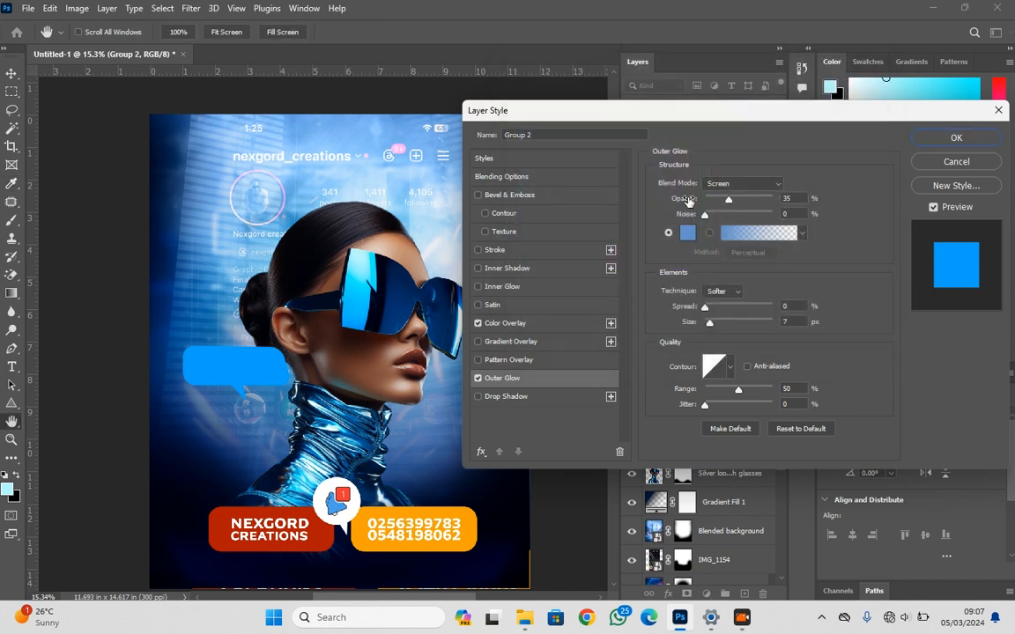
pyautogui.moveTo(714, 204); pyautogui.dragTo(724, 204)
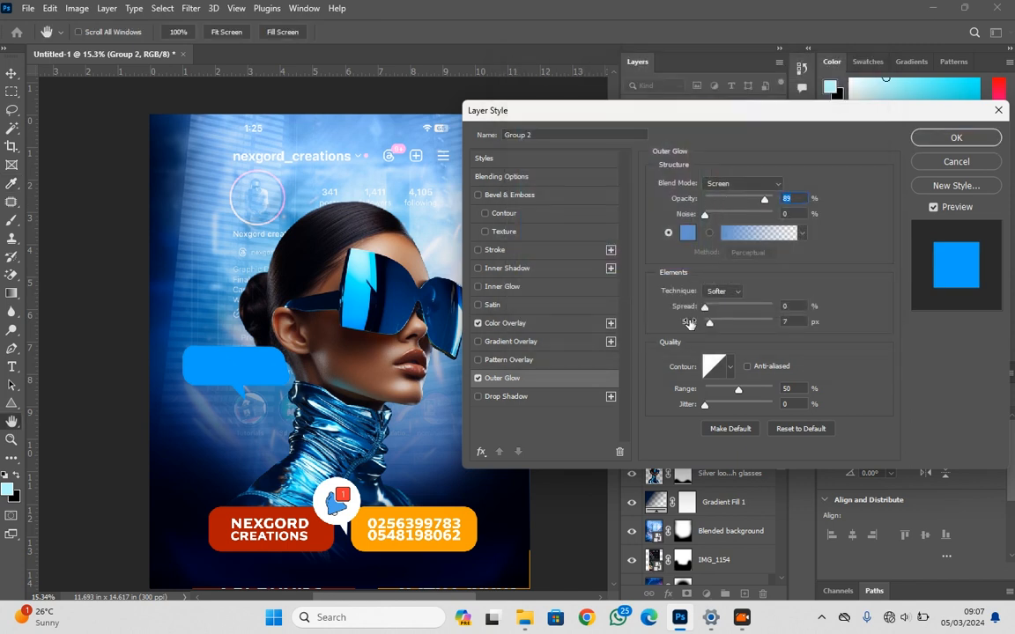
pyautogui.moveTo(688, 324); pyautogui.dragTo(727, 325)
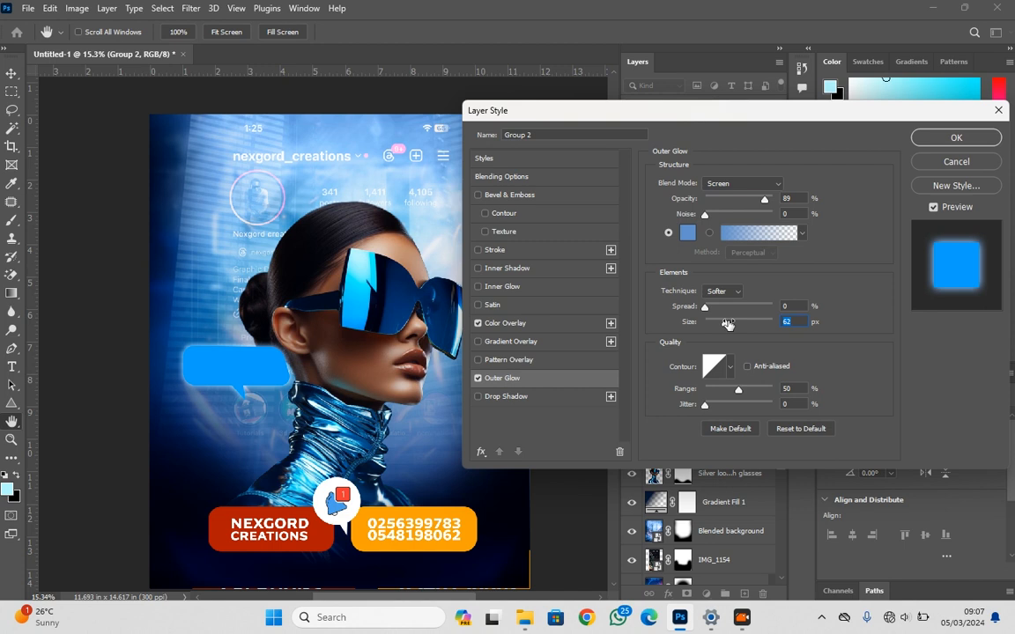
pyautogui.click(686, 231)
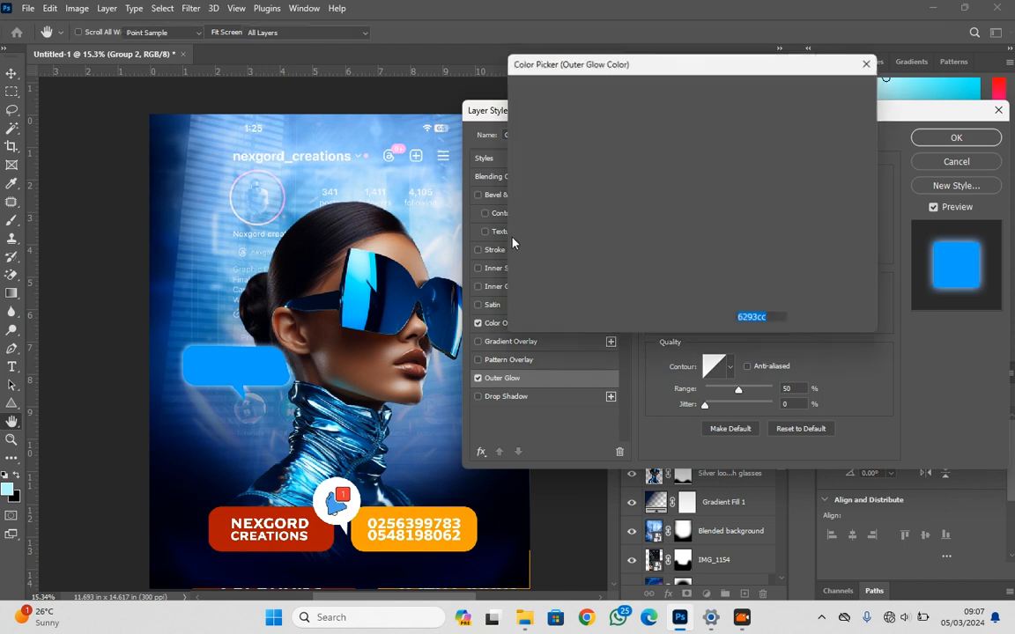
pyautogui.click(189, 295)
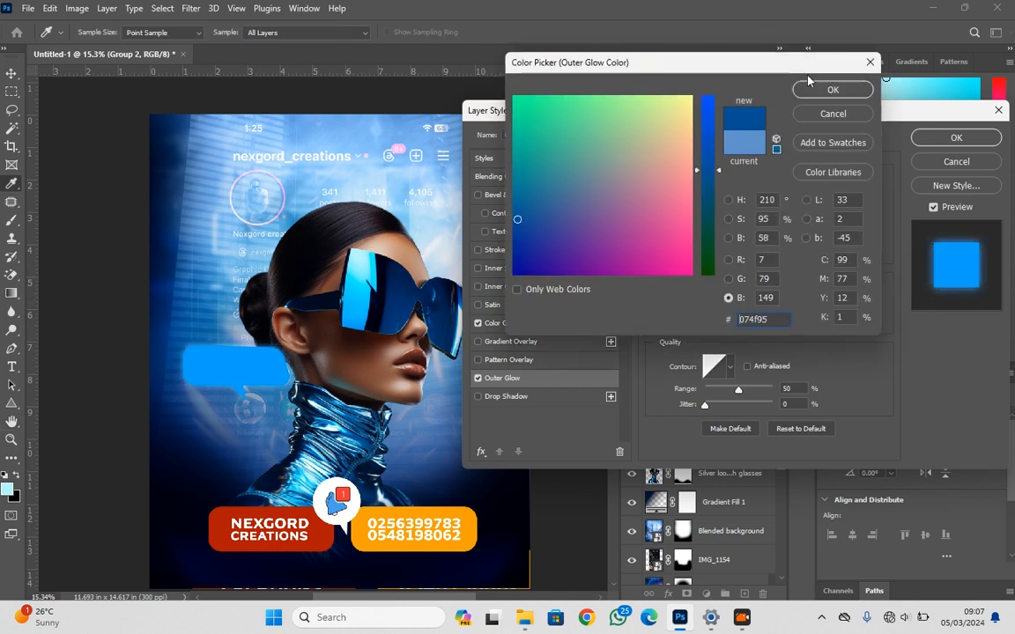
pyautogui.click(833, 89)
# Change the speech bubble's Color Overlay to a bright sky blue sampled from the sunglasses lens
pyautogui.click(520, 324)
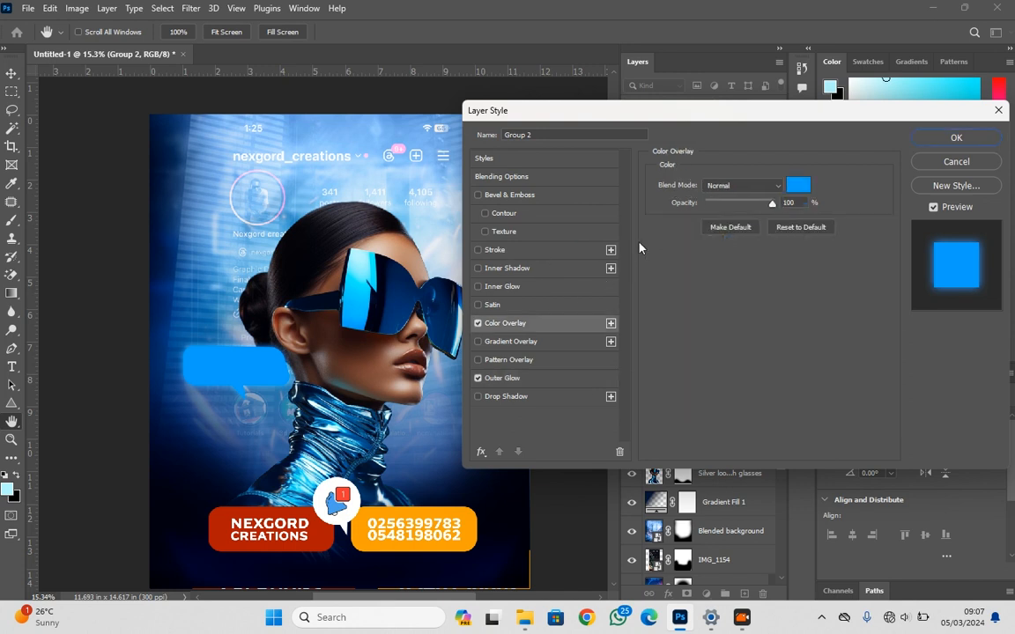
pyautogui.click(797, 187)
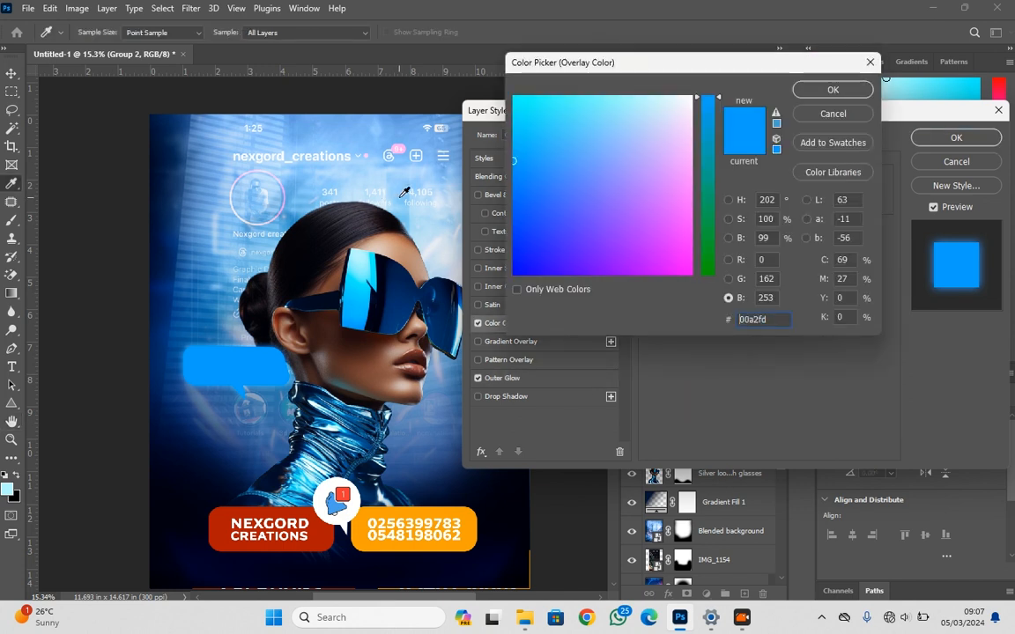
pyautogui.click(403, 195)
pyautogui.click(161, 141)
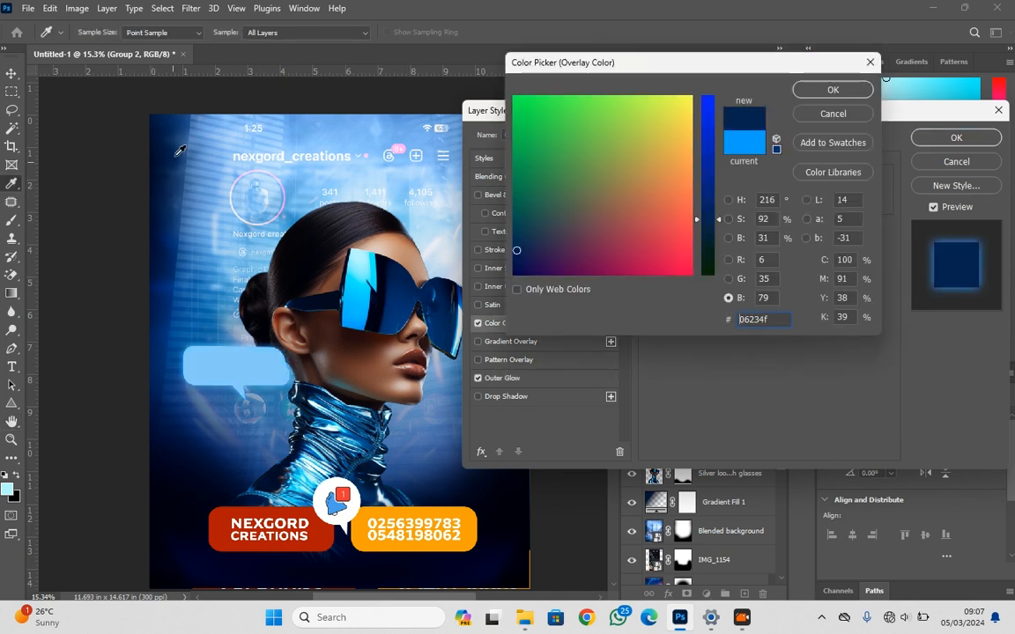
pyautogui.click(273, 380)
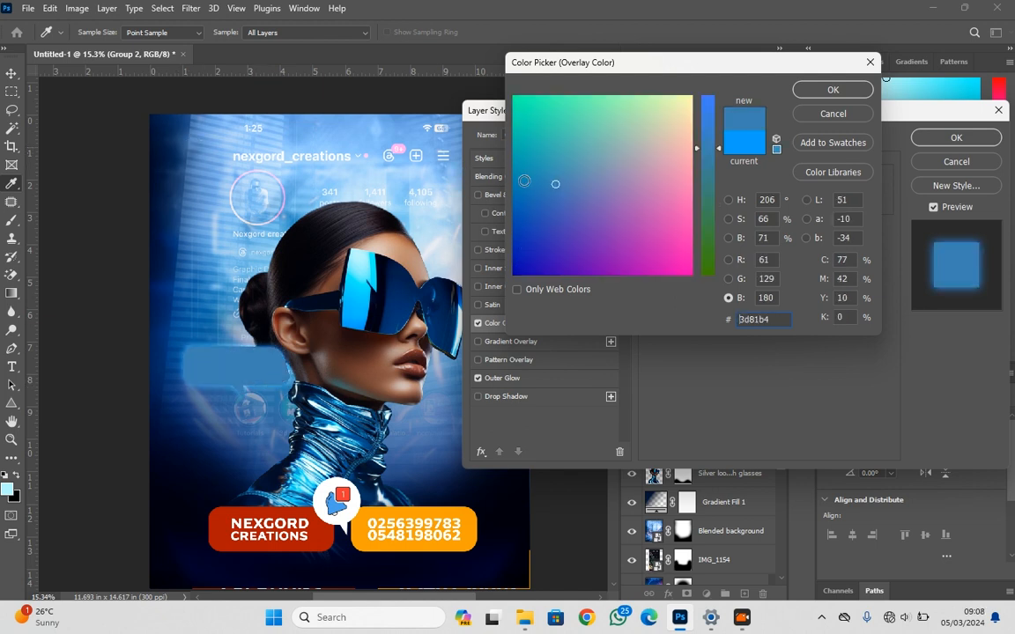
pyautogui.click(524, 181)
pyautogui.click(546, 178)
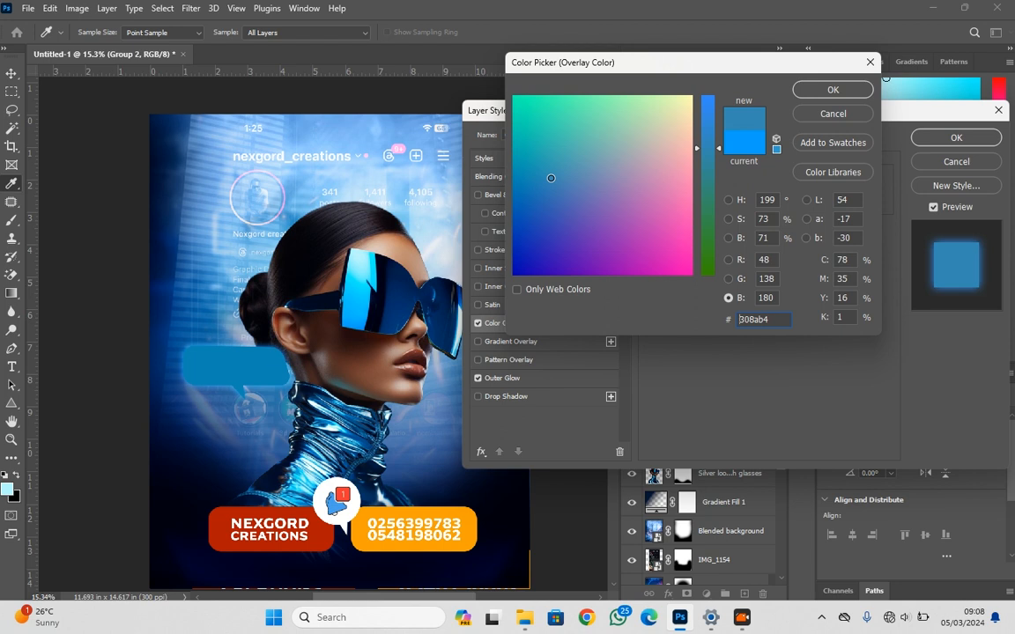
pyautogui.click(548, 178)
pyautogui.click(535, 179)
pyautogui.click(375, 261)
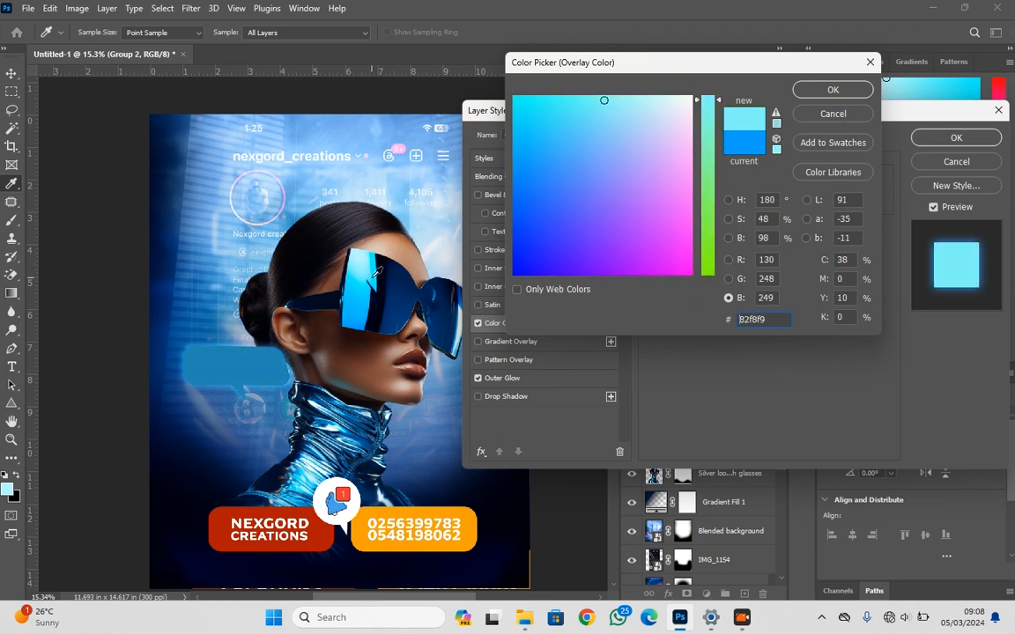
pyautogui.click(376, 275)
pyautogui.click(369, 280)
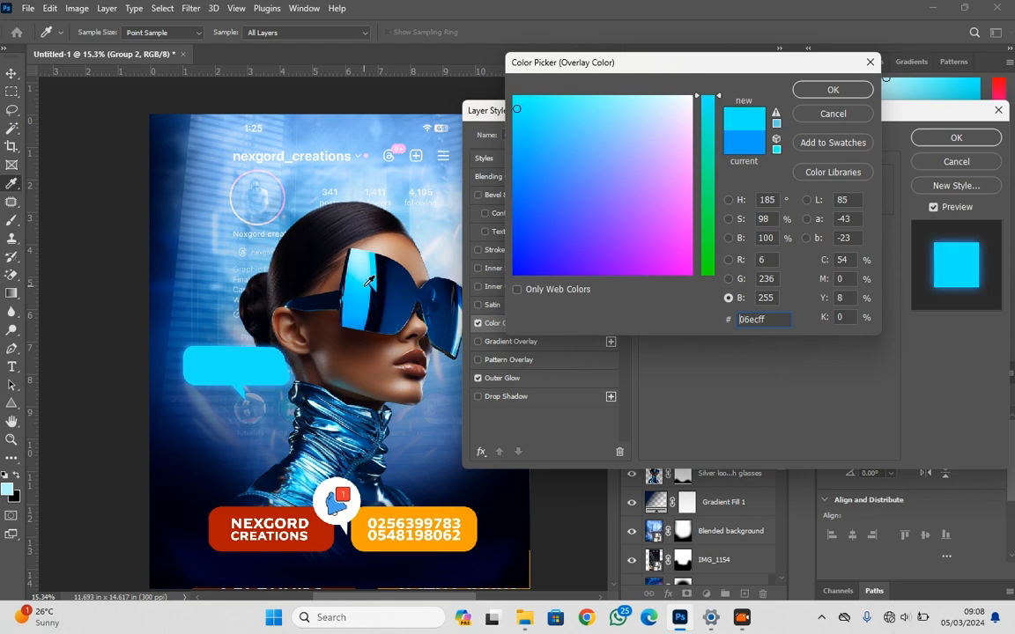
pyautogui.click(364, 293)
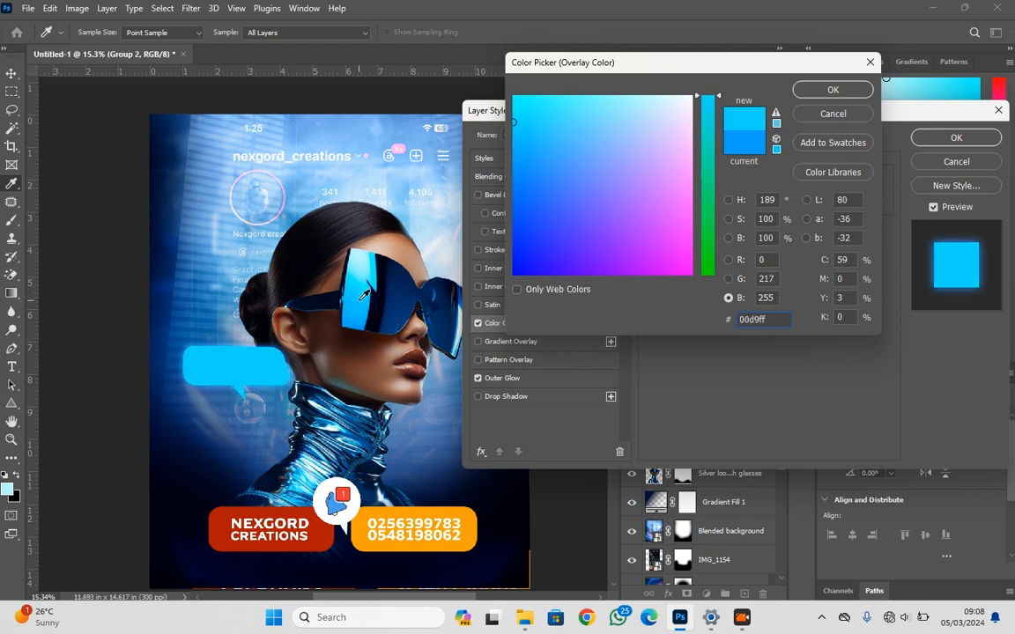
pyautogui.click(364, 294)
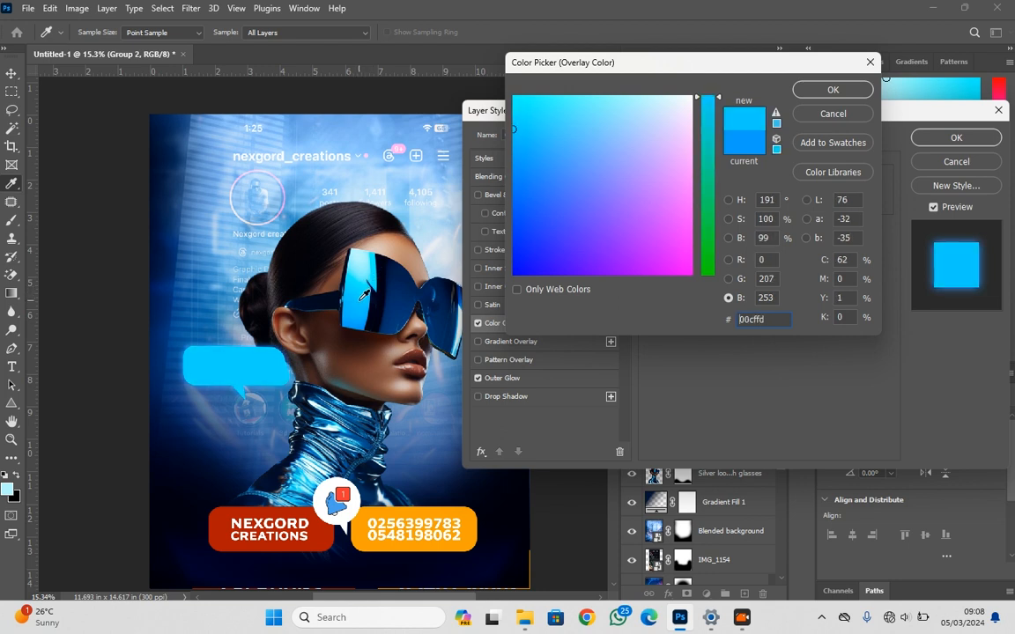
pyautogui.click(802, 90)
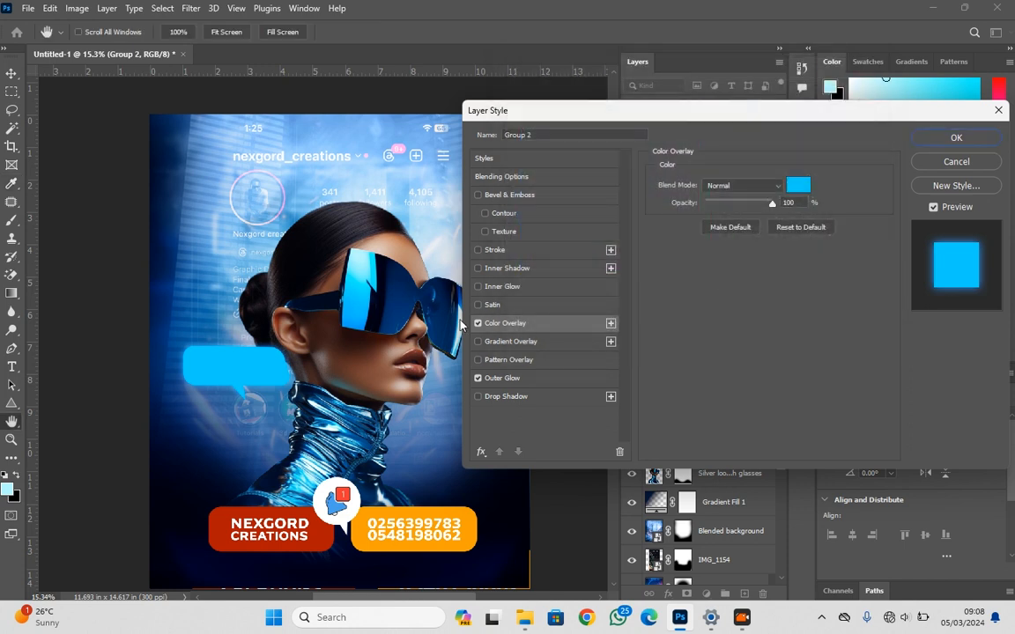
# Change the speech bubble's Outer Glow colour to bright blue #06c3ff and apply the layer style
pyautogui.click(501, 379)
pyautogui.click(686, 235)
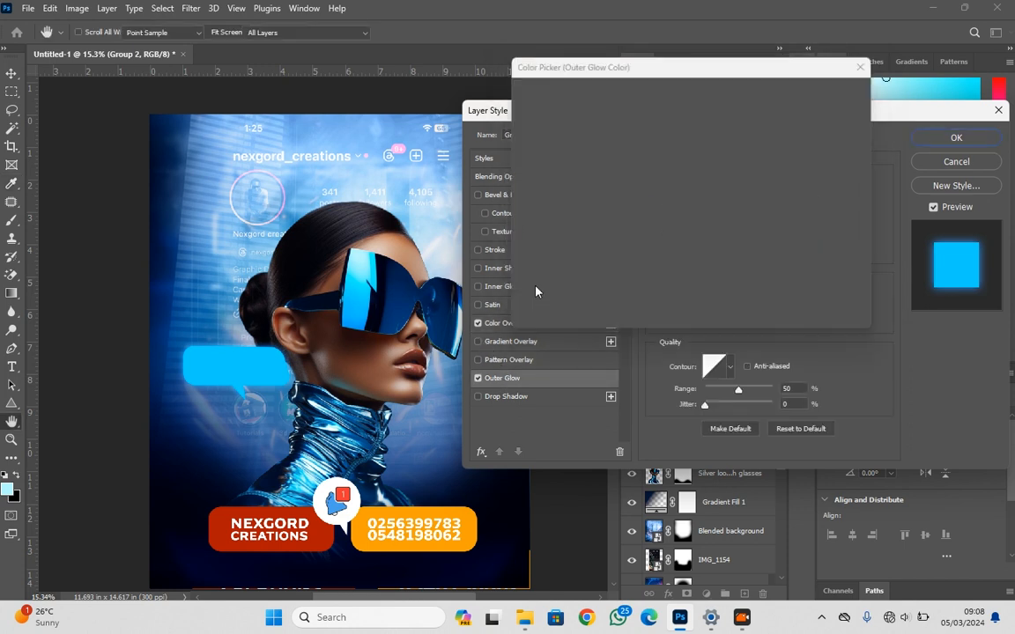
pyautogui.click(360, 271)
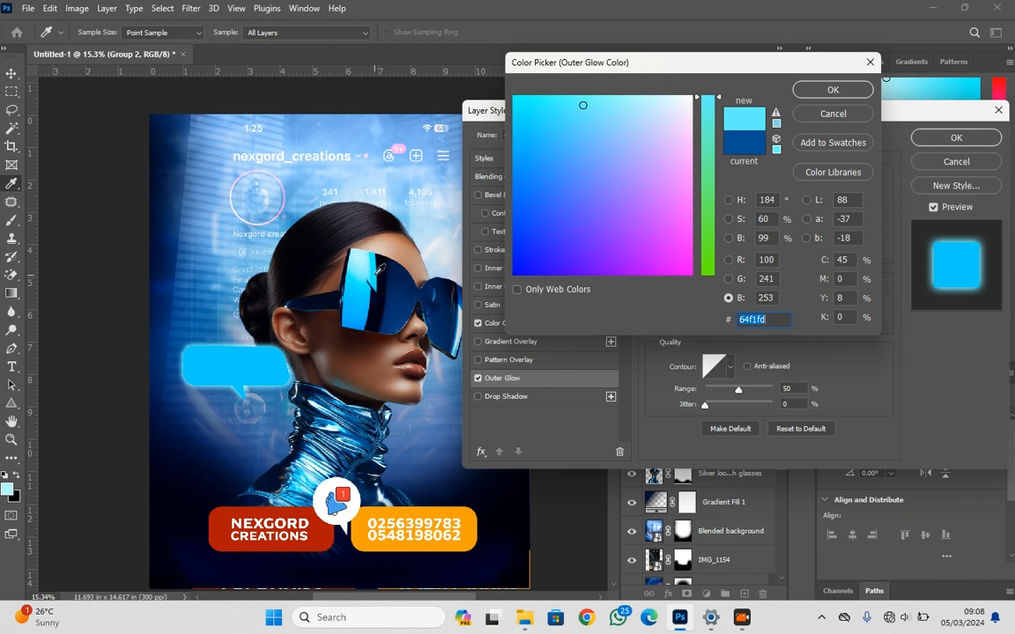
pyautogui.click(379, 269)
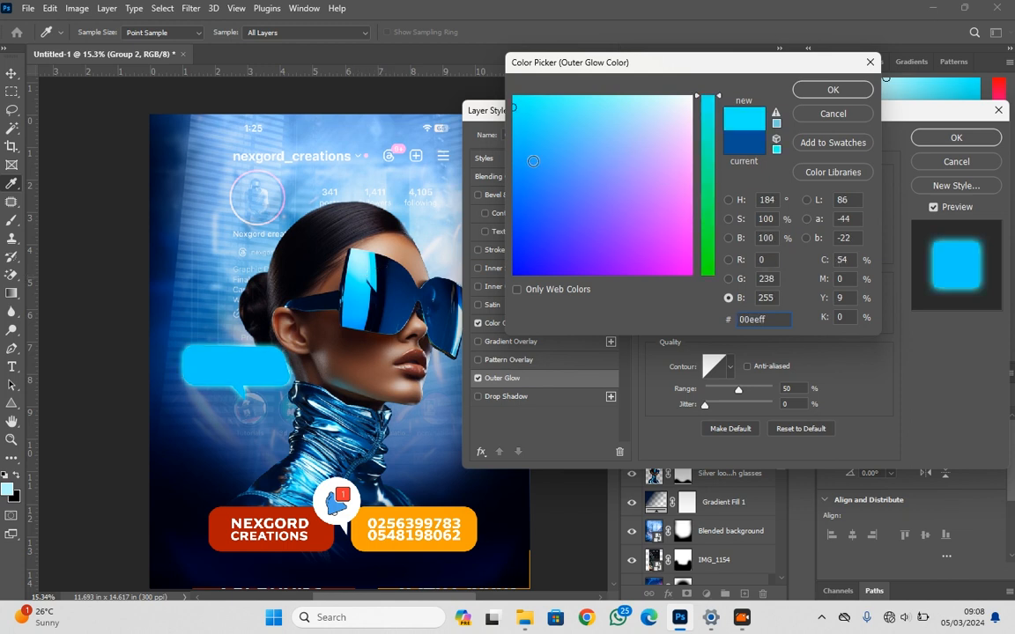
pyautogui.click(517, 138)
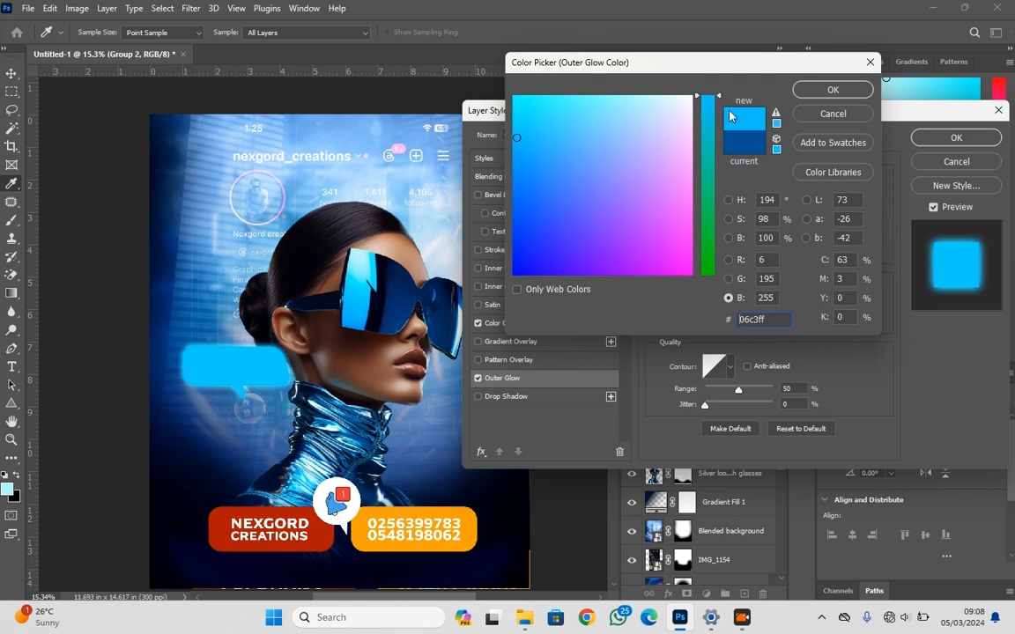
pyautogui.click(821, 93)
pyautogui.click(969, 144)
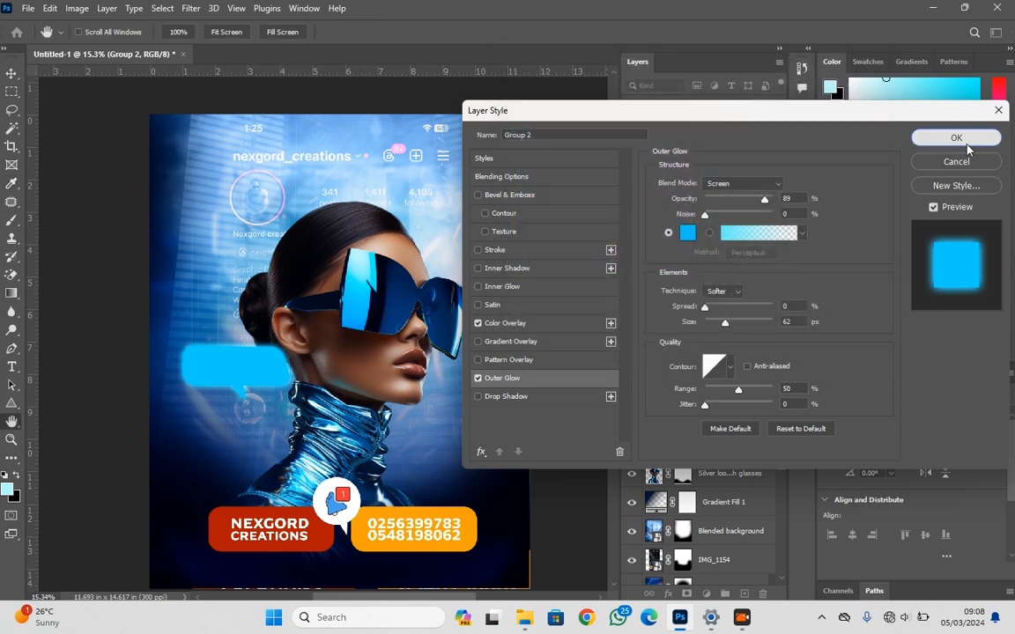
# Scale the speech bubble down to about 68.6% and place it beside the back of the woman's head
pyautogui.moveTo(253, 376); pyautogui.dragTo(252, 179)
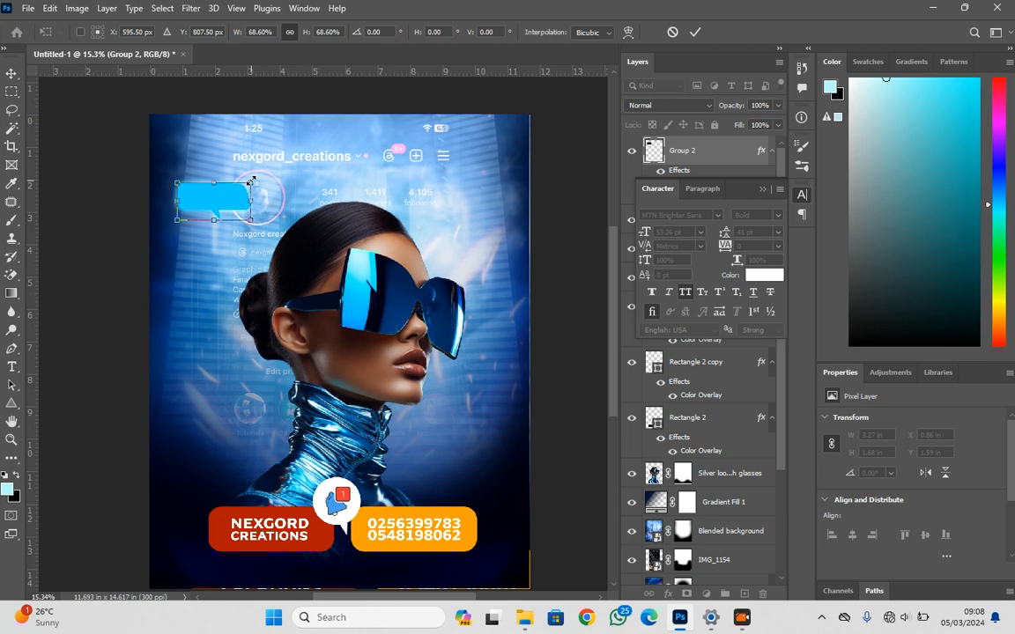
pyautogui.moveTo(220, 212); pyautogui.dragTo(234, 259)
pyautogui.press('Return')
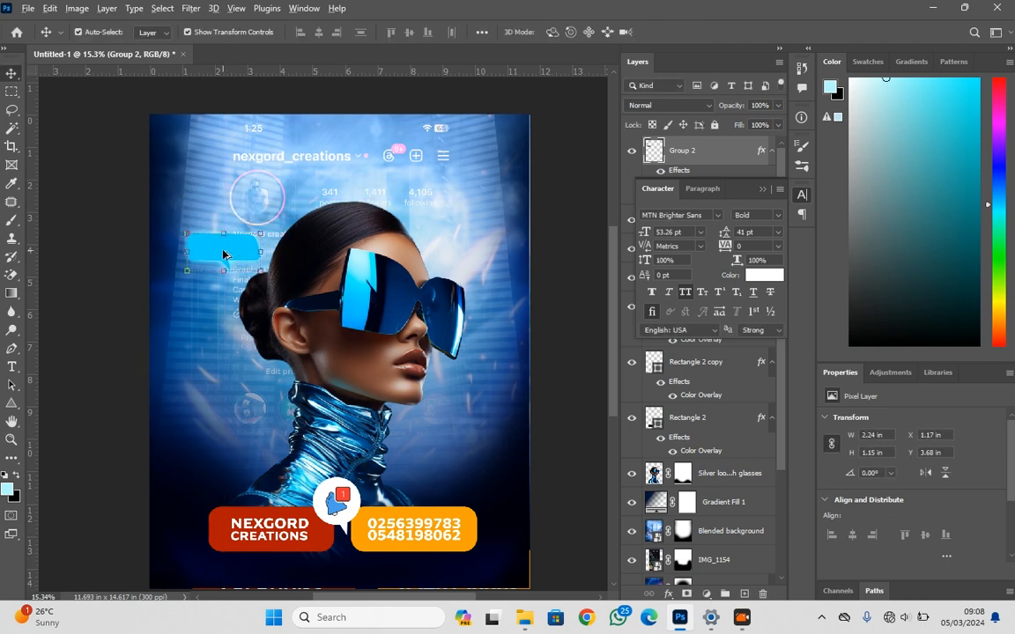
# Add the text NEW MONTH in bold MTN Brighter Sans below the speech bubble
pyautogui.scroll(3, 237, 254)
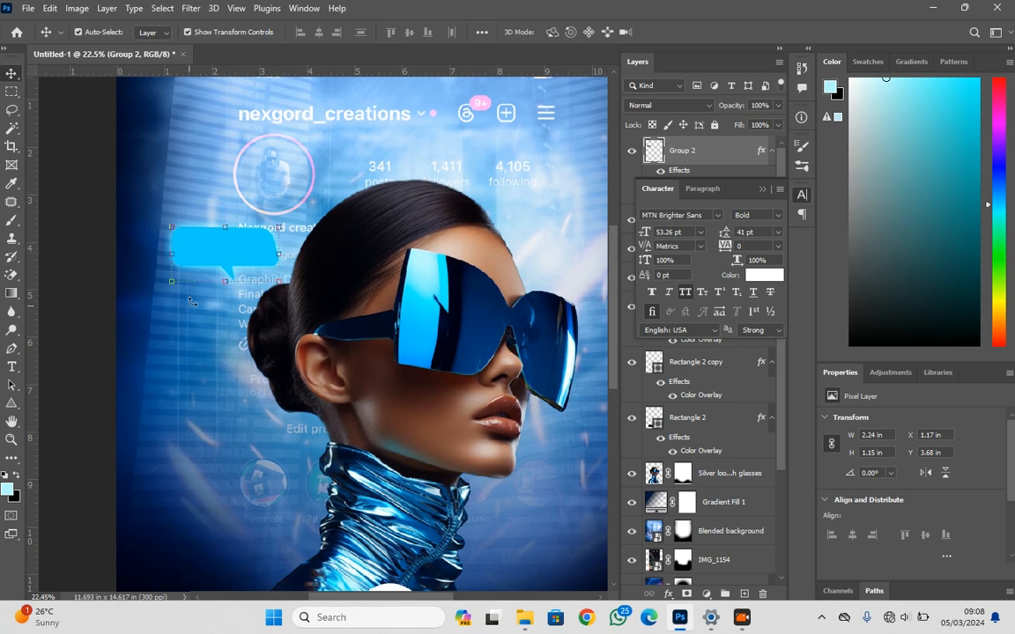
pyautogui.press('t')
pyautogui.click(160, 355)
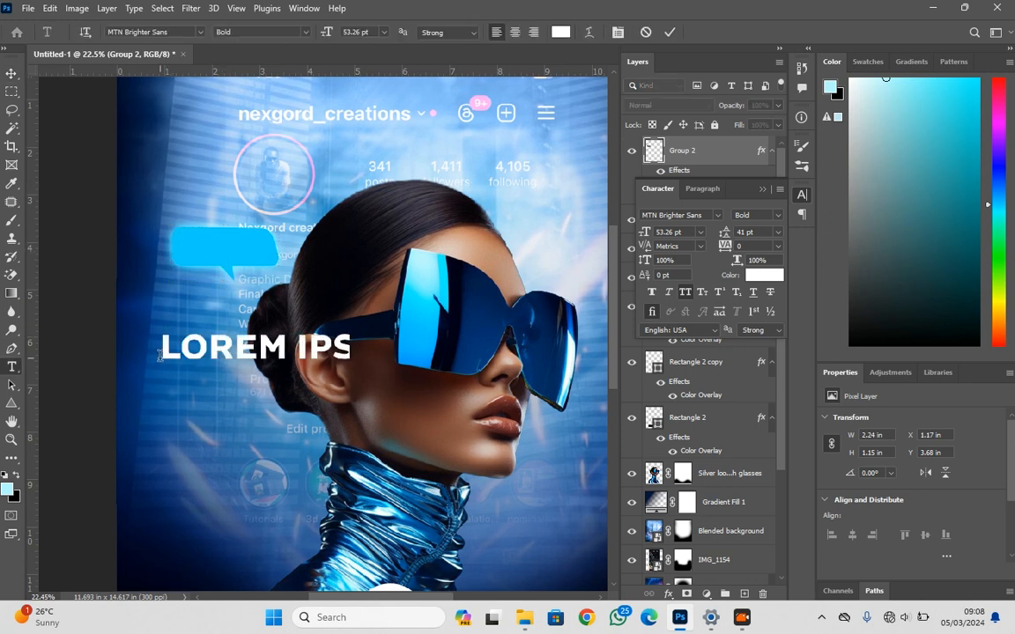
pyautogui.write('NEW')
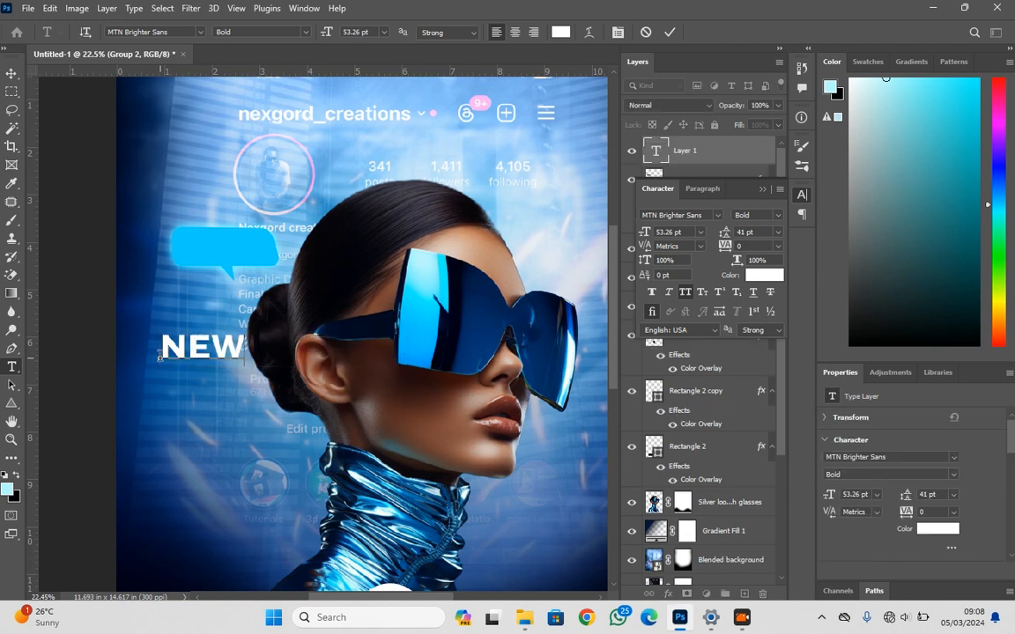
pyautogui.write(' MOTNY')
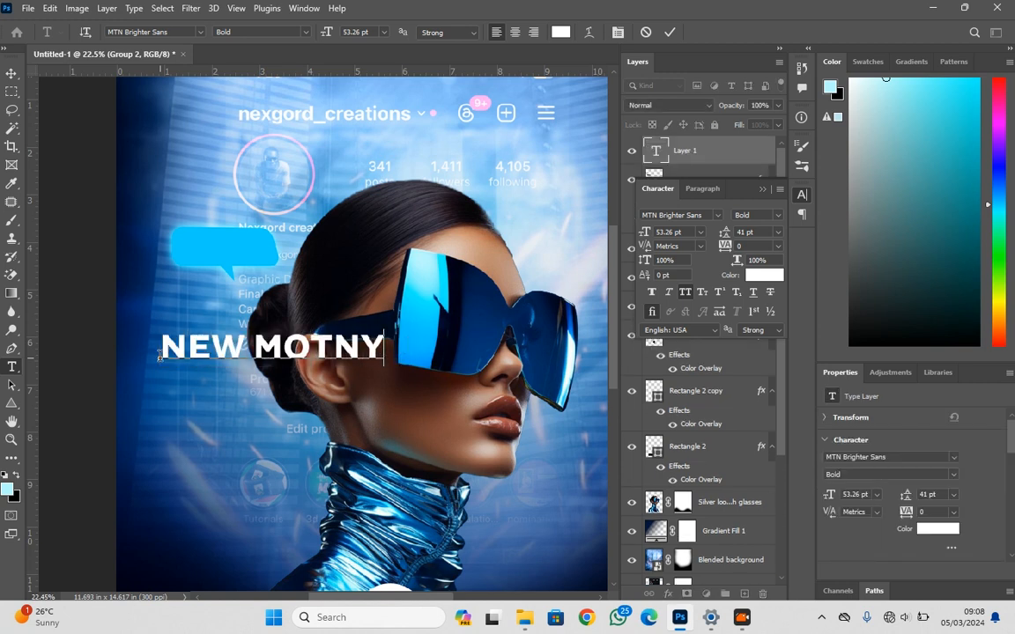
pyautogui.press('BackSpace')
pyautogui.press('BackSpace')
pyautogui.press('BackSpace')
pyautogui.write('NTH')
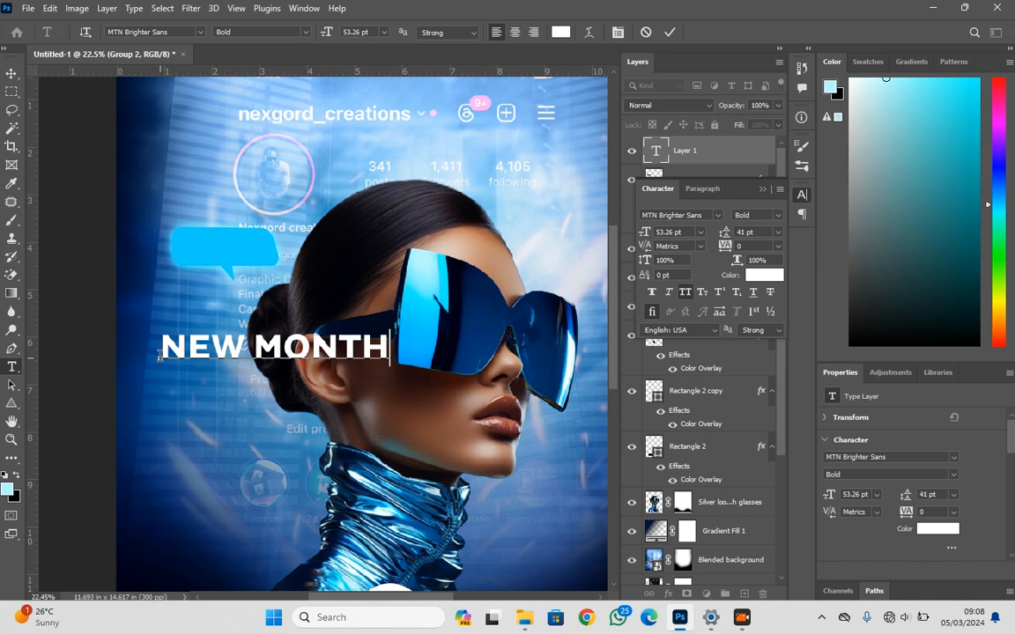
pyautogui.click(12, 72)
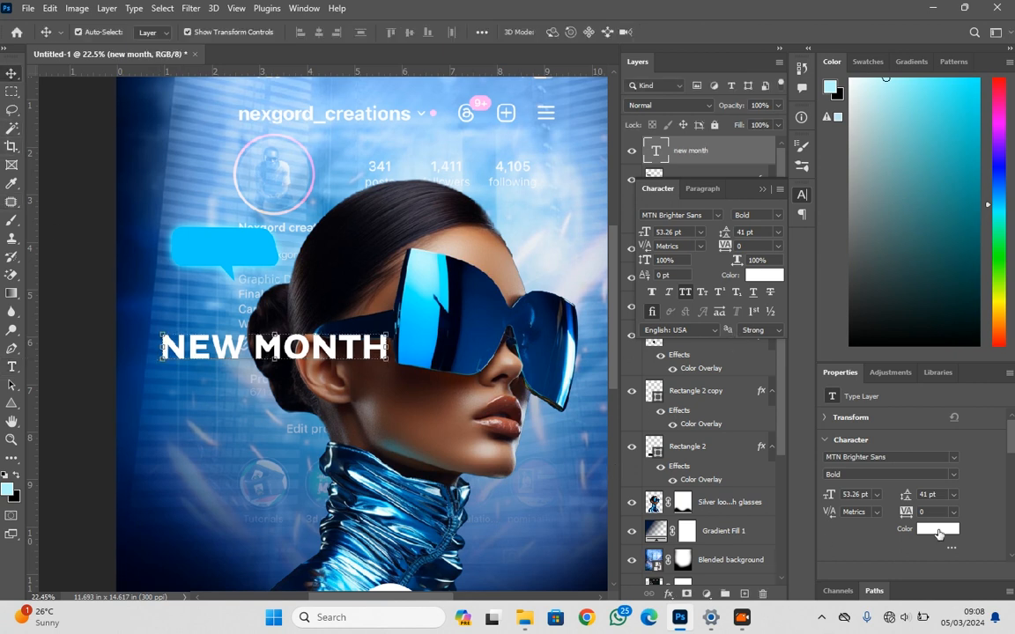
# Recolour the NEW MONTH text to dark navy #08112e, sampled from the poster's dark lower area
pyautogui.click(939, 532)
pyautogui.click(576, 577)
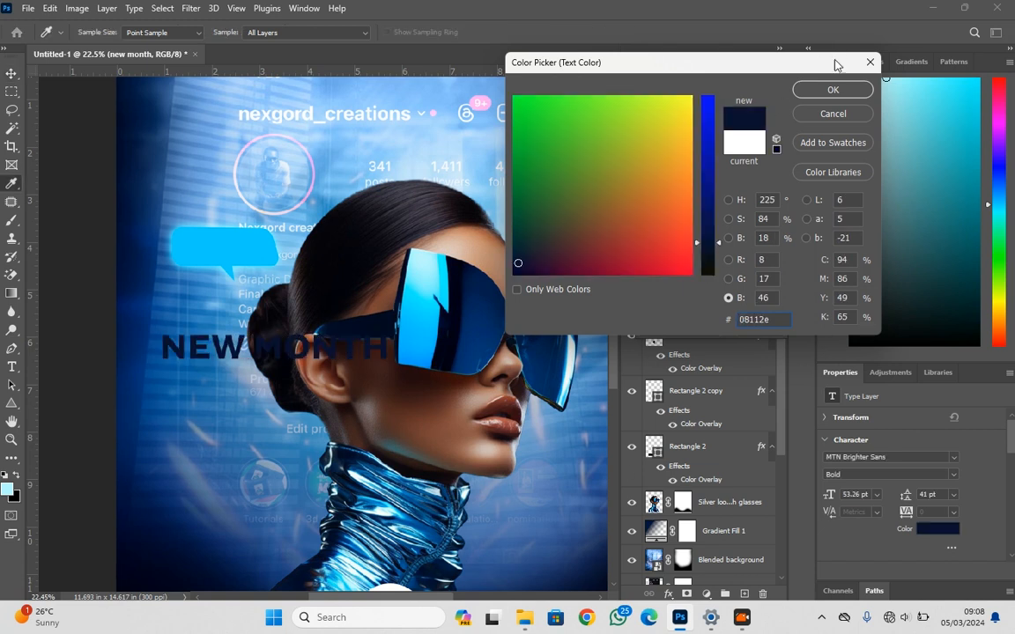
pyautogui.click(833, 89)
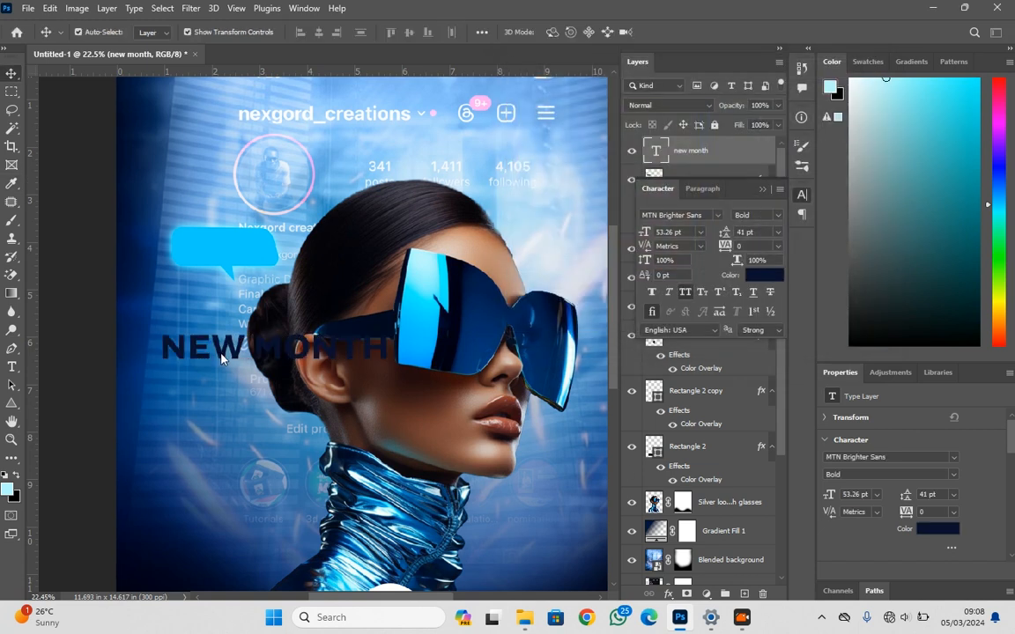
# Scale the NEW MONTH text down to about 42.7% and position it on the speech bubble
pyautogui.moveTo(228, 352); pyautogui.dragTo(240, 258)
pyautogui.scroll(2, 177, 236)
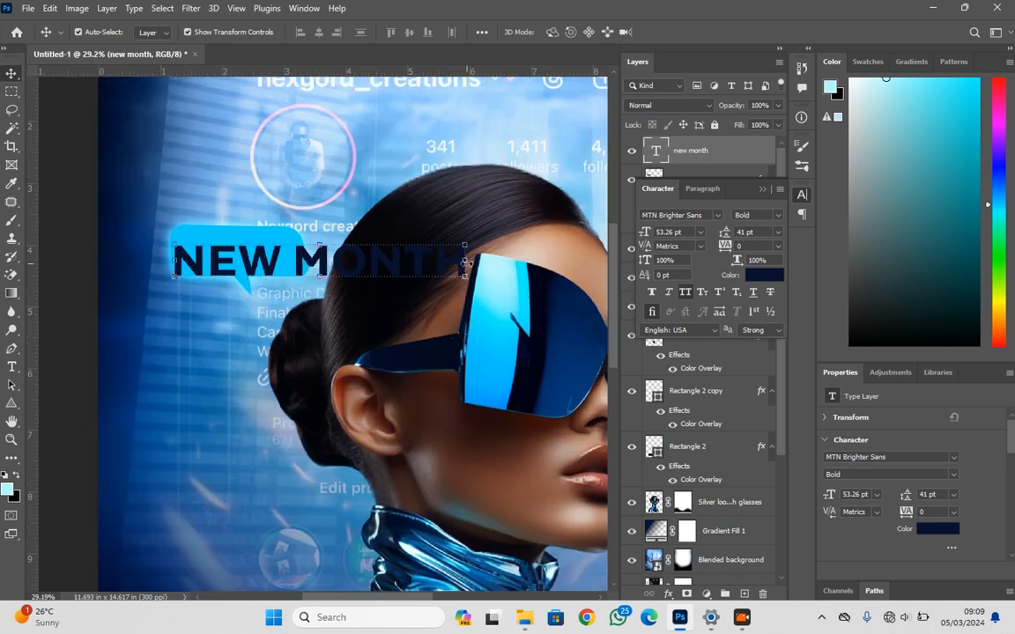
pyautogui.hotkey('ctrl', 't')
pyautogui.moveTo(464, 261); pyautogui.dragTo(297, 261)
pyautogui.press('Return')
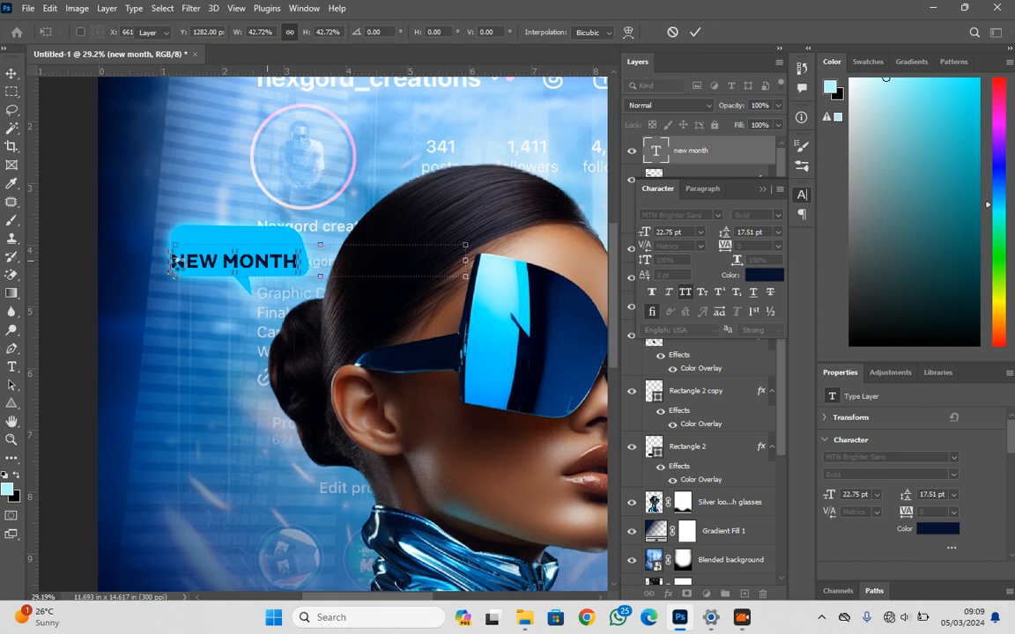
pyautogui.moveTo(207, 265); pyautogui.dragTo(216, 257)
# Stretch the speech bubble horizontally on both sides to about 2.75 in wide, keeping its height
pyautogui.scroll(2, 209, 269)
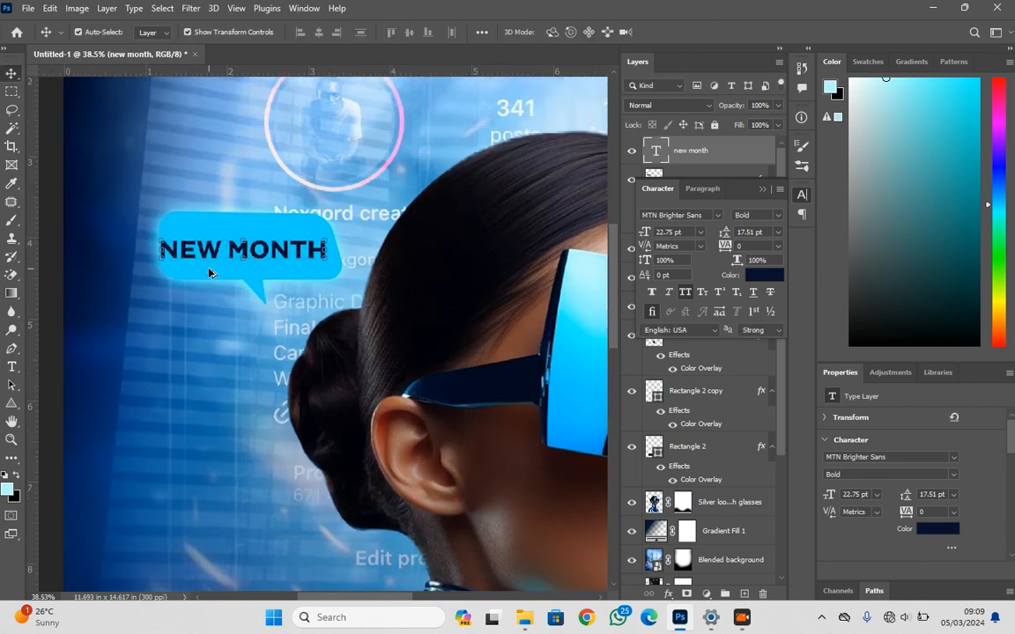
pyautogui.click(164, 255)
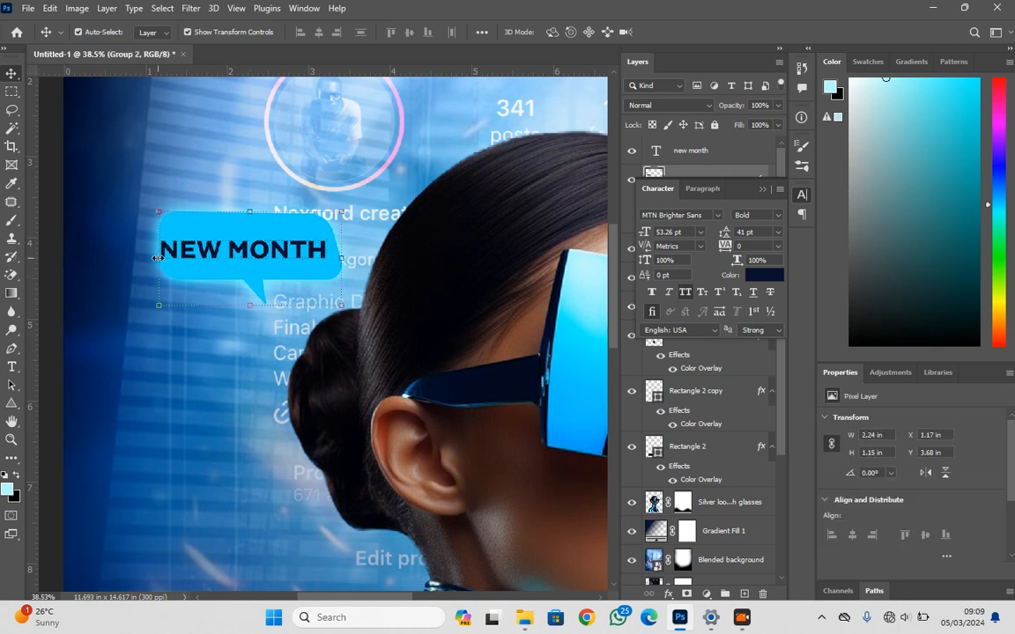
pyautogui.hotkey('ctrl', 't')
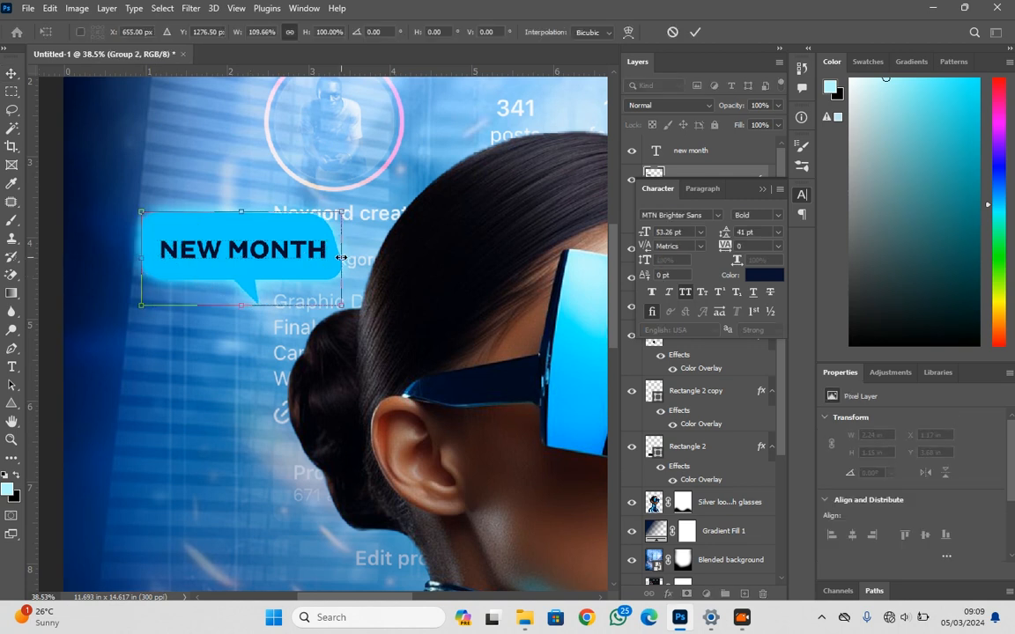
pyautogui.moveTo(341, 257)
pyautogui.mouseDown()
pyautogui.moveTo(369, 257)
pyautogui.moveTo(361, 255)
pyautogui.mouseUp()
pyautogui.press('Return')
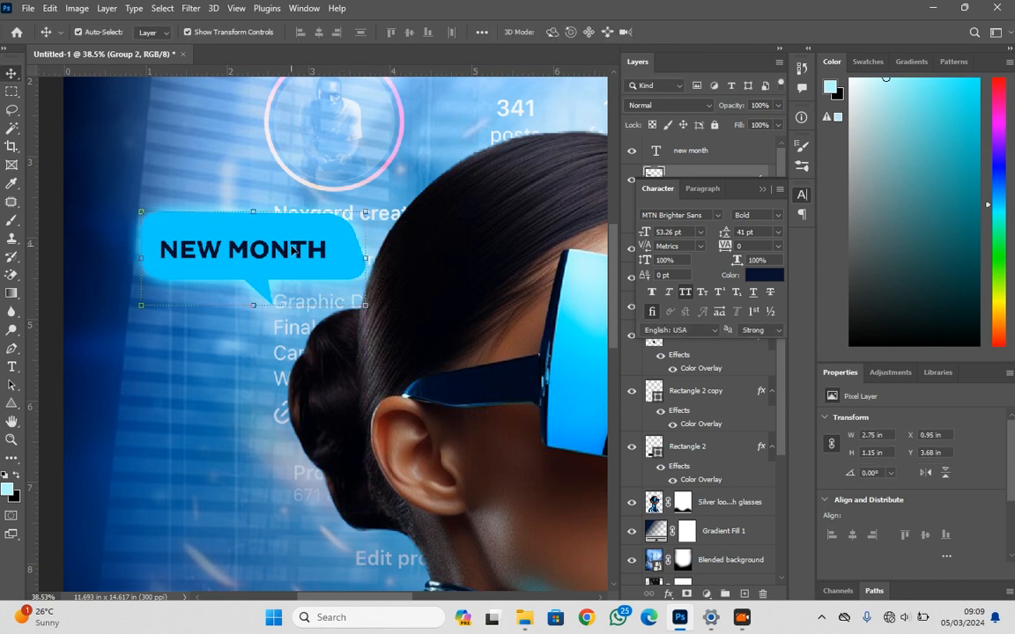
# Enlarge the NEW MONTH text to about 114% and centre it inside the widened speech bubble
pyautogui.click(292, 248)
pyautogui.moveTo(328, 239); pyautogui.dragTo(350, 231)
pyautogui.moveTo(197, 251); pyautogui.dragTo(225, 258)
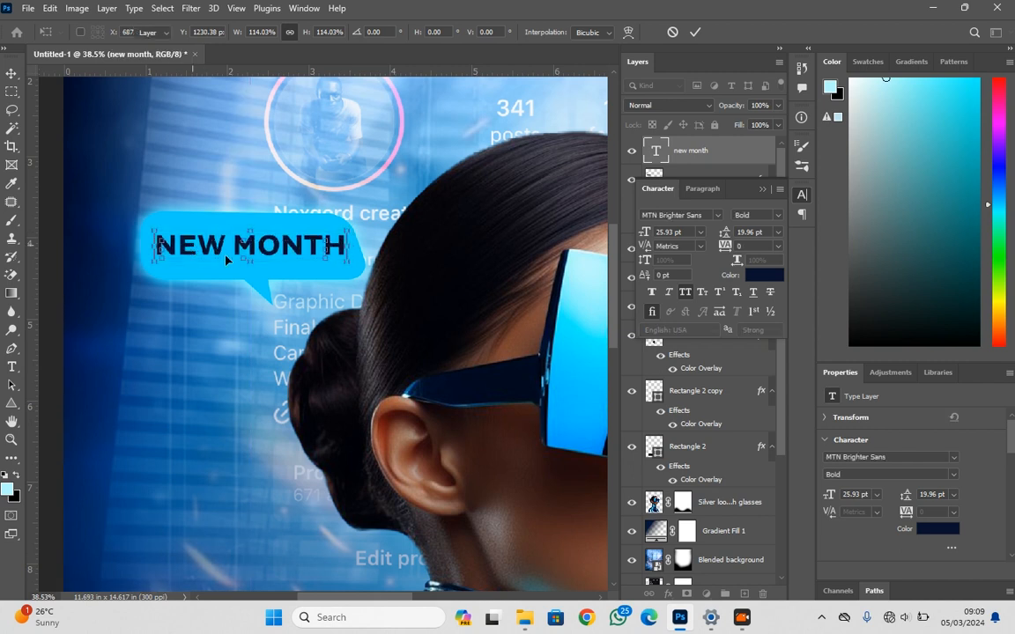
pyautogui.press('Return')
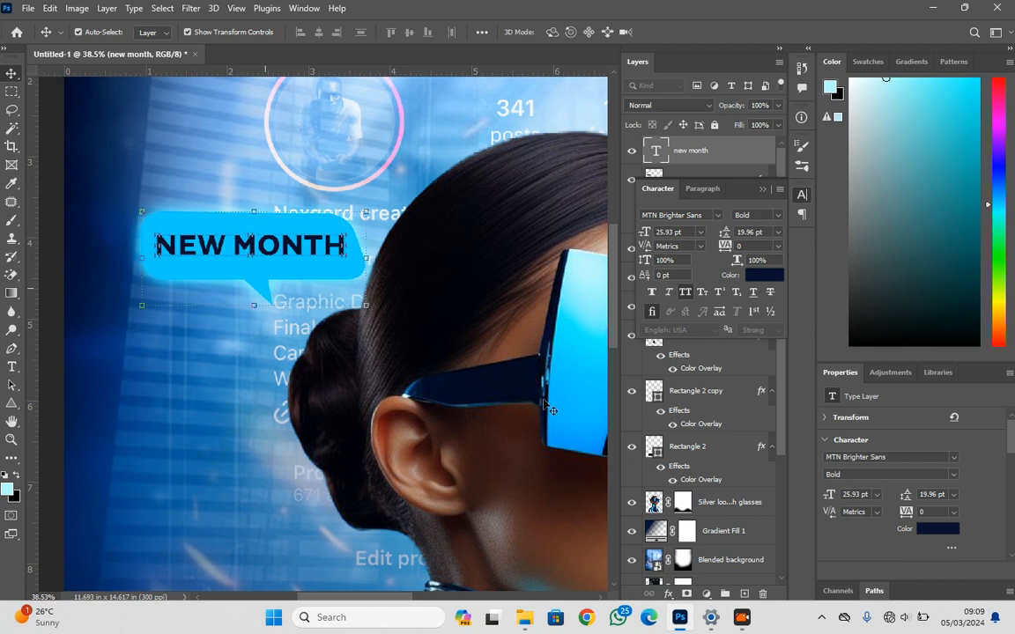
# Link the NEW MONTH text to its bubble and place a duplicate of the pair beside the neck, rotated about 31.6° counterclockwise
pyautogui.scroll(-5, 394, 364)
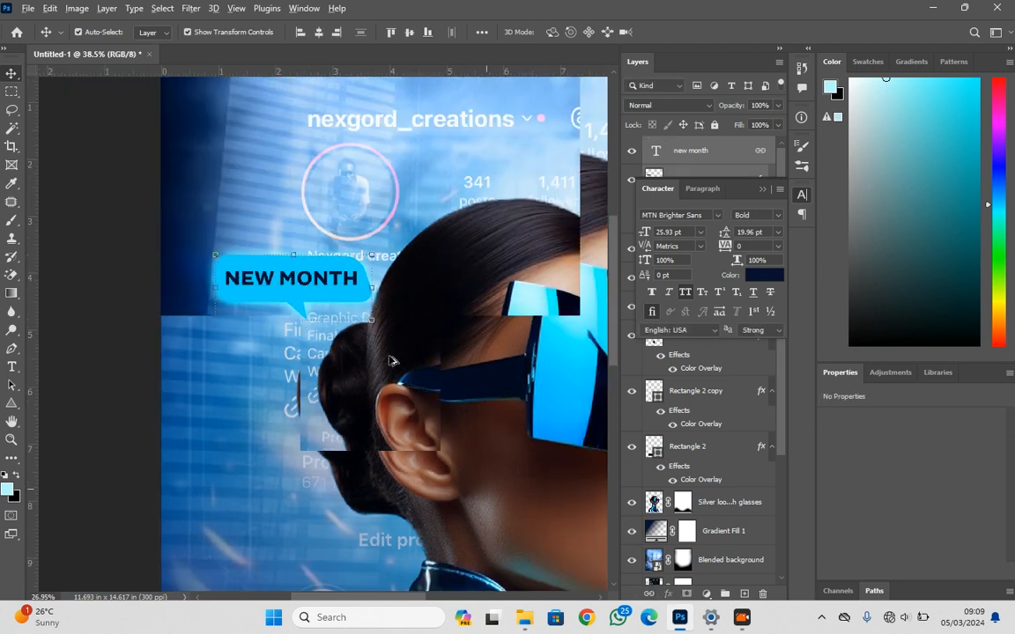
pyautogui.scroll(-2, 387, 353)
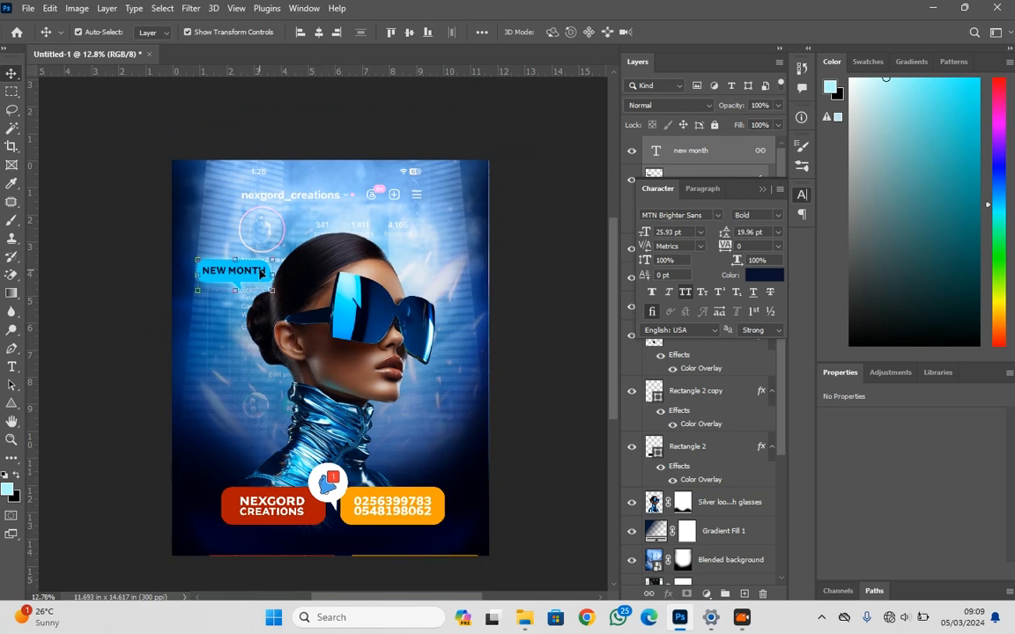
pyautogui.moveTo(261, 272); pyautogui.dragTo(261, 313)
pyautogui.press('Return')
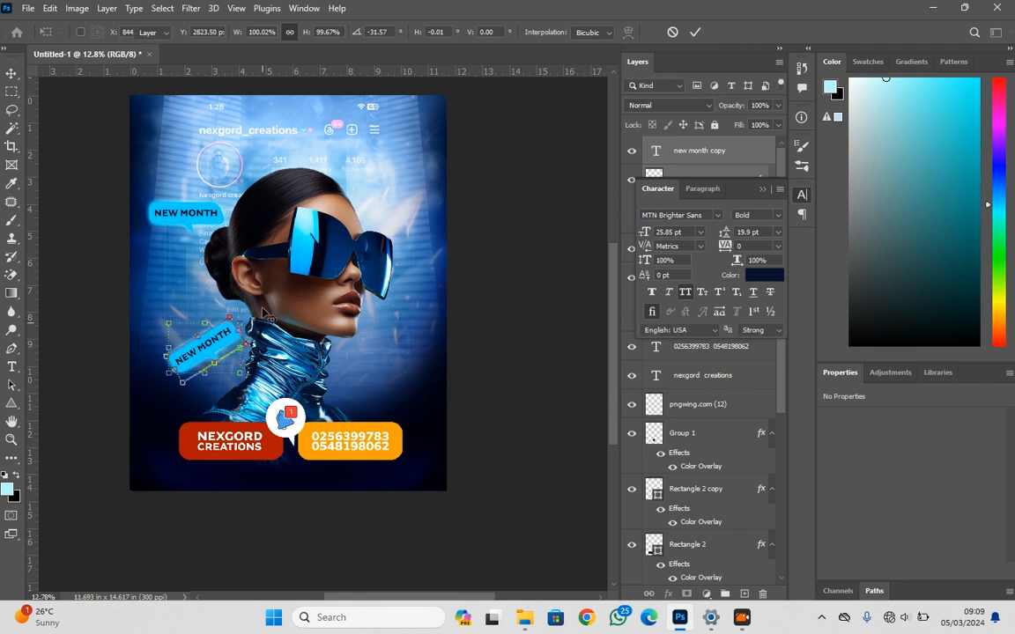
# Duplicate the tilted NEW MONTH bubble to the poster's upper right beside the head and rotate the copy about 57.8° clockwise
pyautogui.moveTo(282, 295); pyautogui.dragTo(236, 302)
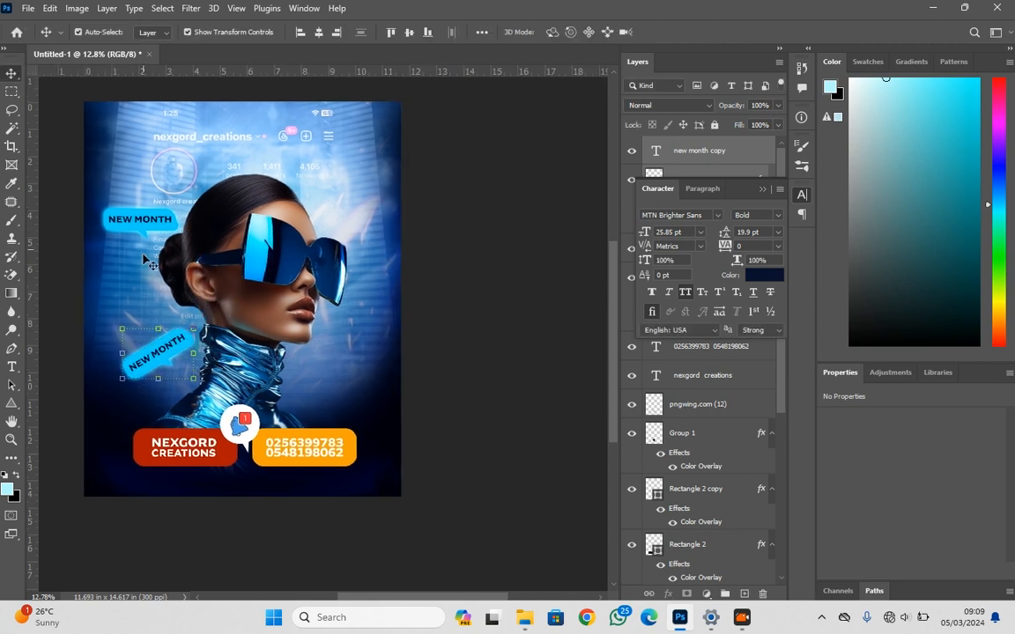
pyautogui.moveTo(159, 358); pyautogui.dragTo(386, 243)
pyautogui.press('Return')
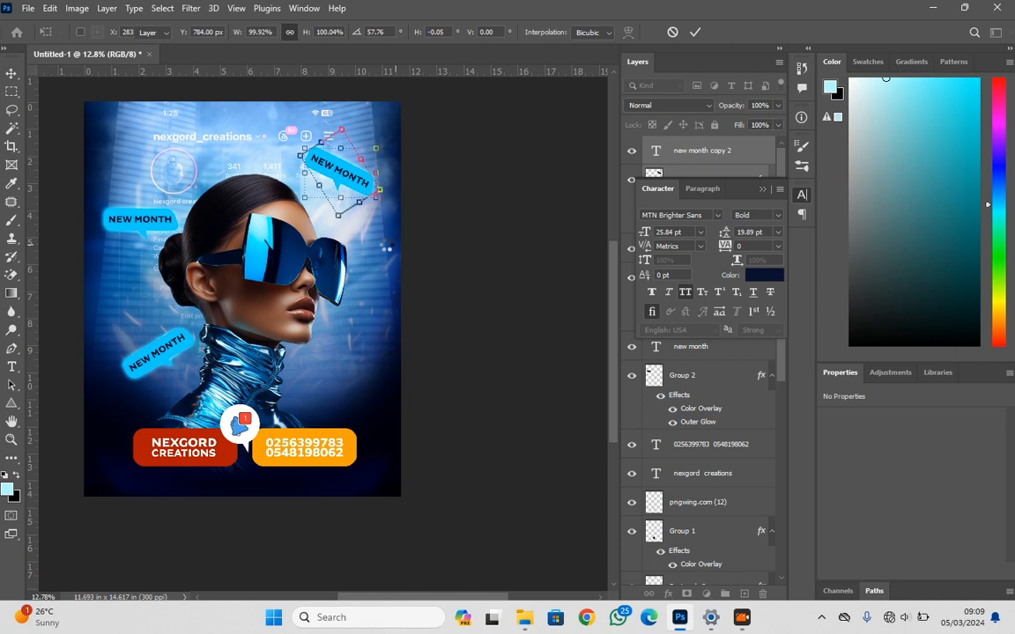
pyautogui.scroll(3, 348, 176)
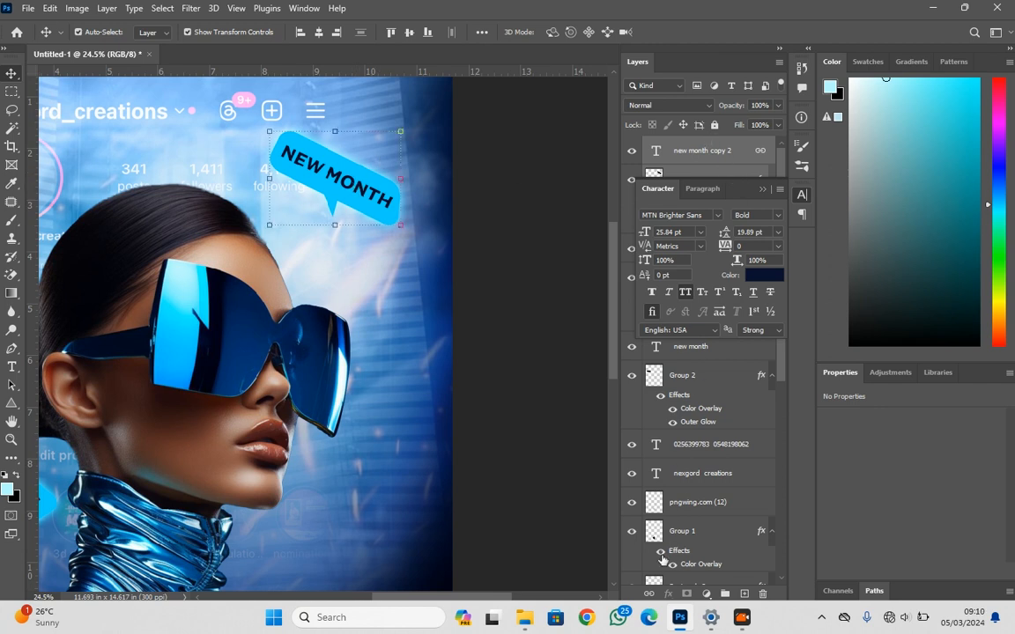
# Delete the NEW MONTH text from the speech bubble at the poster's upper right, keeping the bubble
pyautogui.click(528, 329)
pyautogui.click(368, 192)
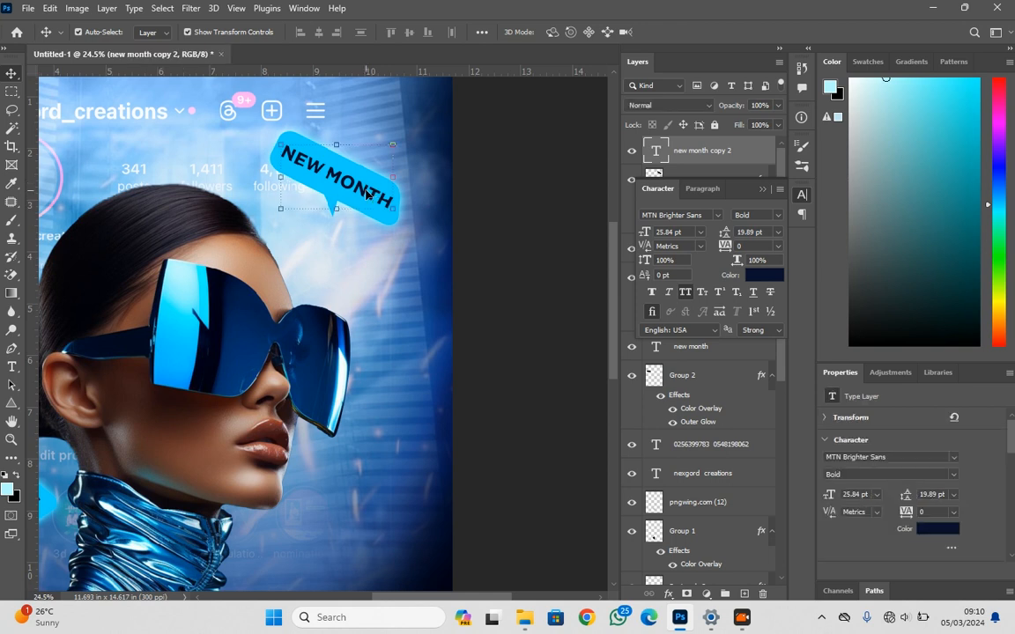
pyautogui.press('Delete')
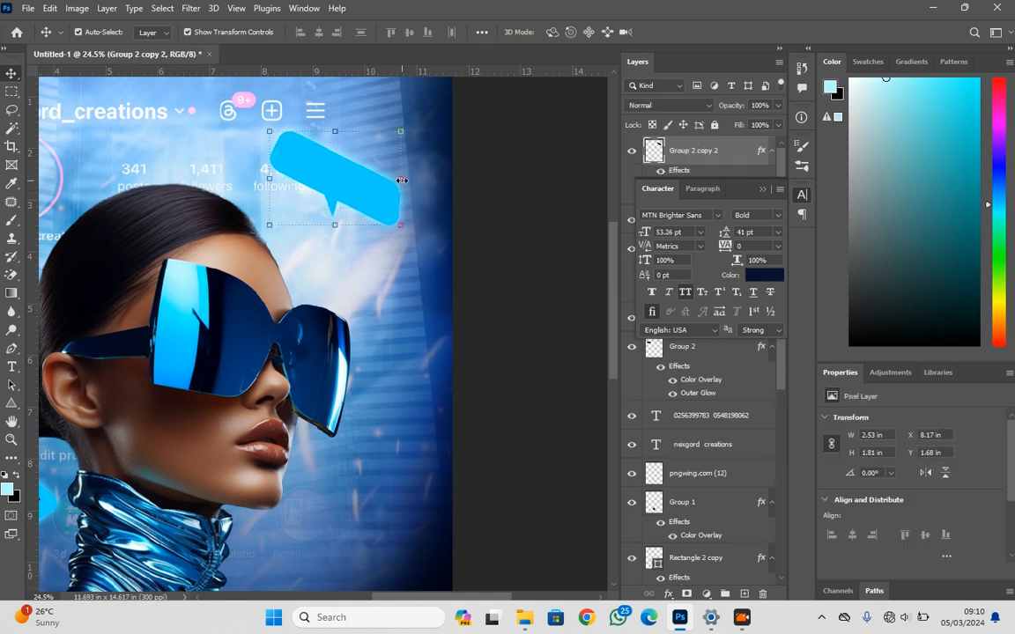
# Flip the empty upper-right bubble horizontally and rotate it about 40° clockwise so it slopes gently down to the right
pyautogui.hotkey('ctrl', 't')
pyautogui.rightClick(373, 185)
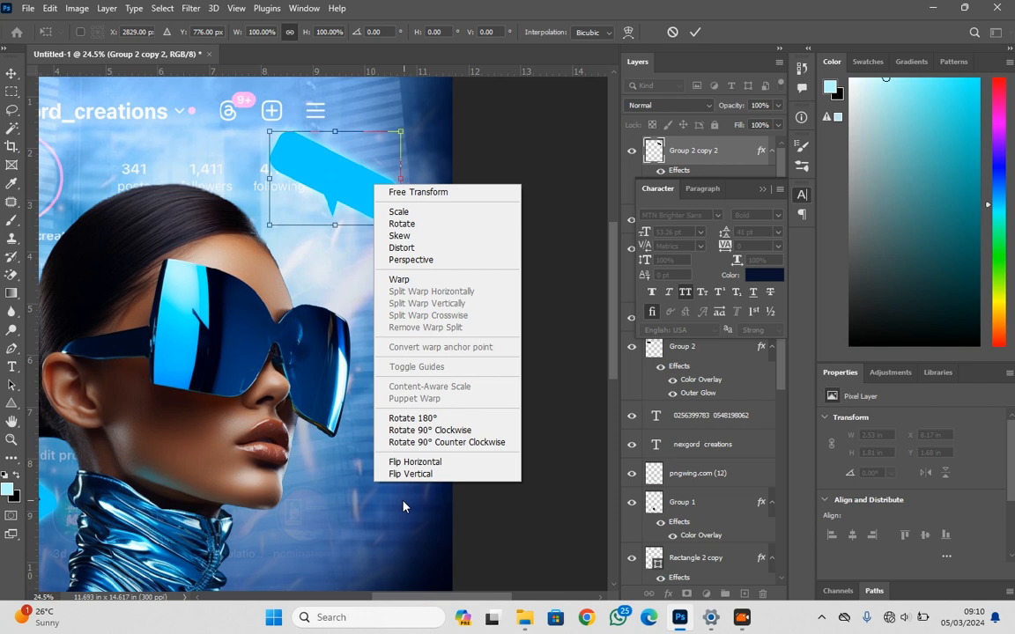
pyautogui.click(421, 462)
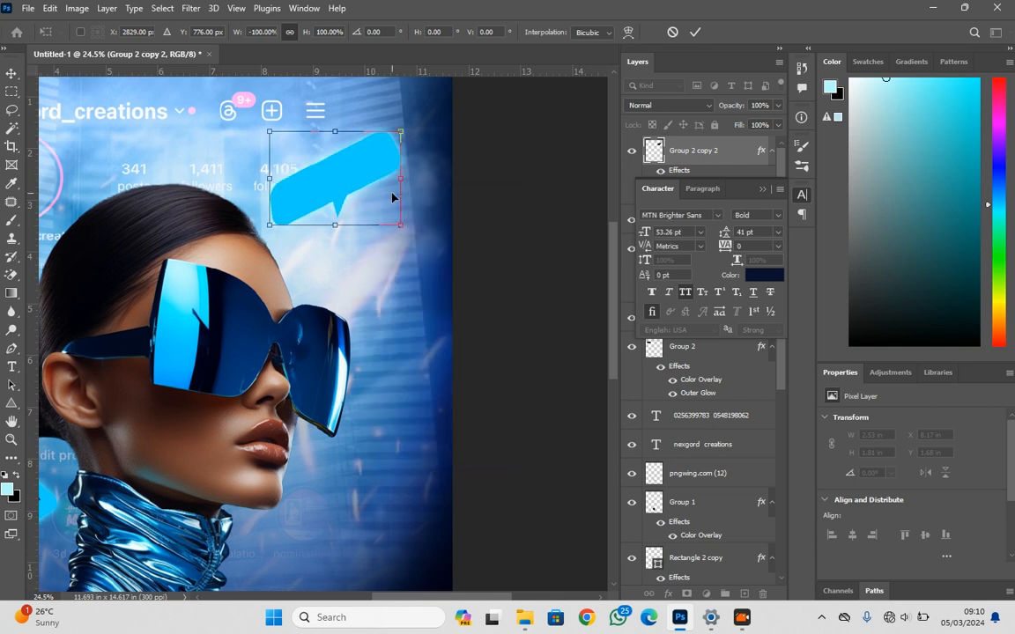
pyautogui.moveTo(414, 180); pyautogui.dragTo(420, 253)
pyautogui.press('Return')
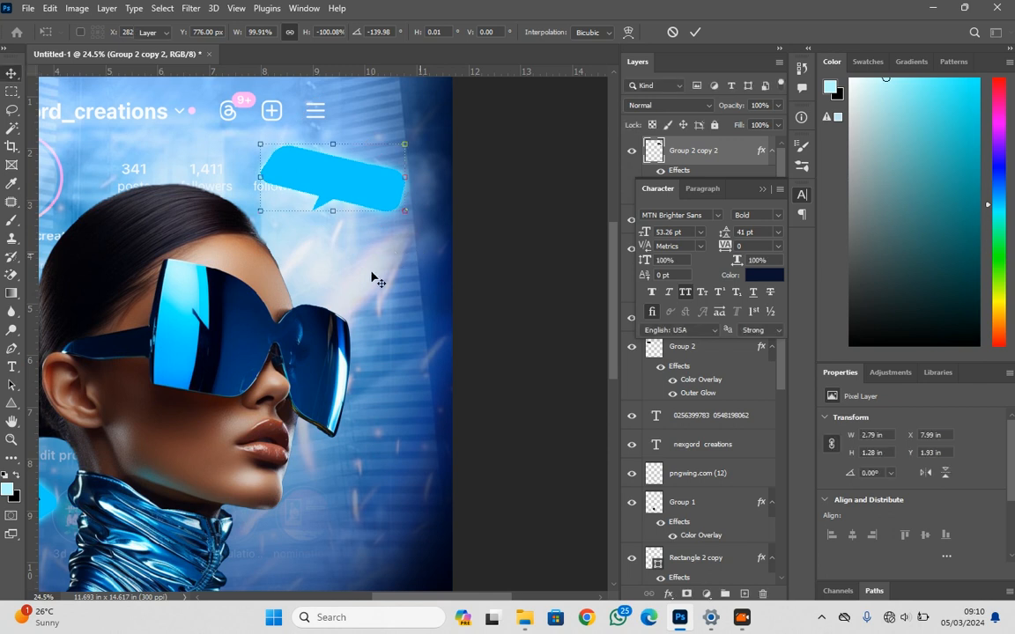
# Add the text MARC in dark navy MTN Brighter Sans Bold, 53.26 pt, just below the empty bubble
pyautogui.press('t')
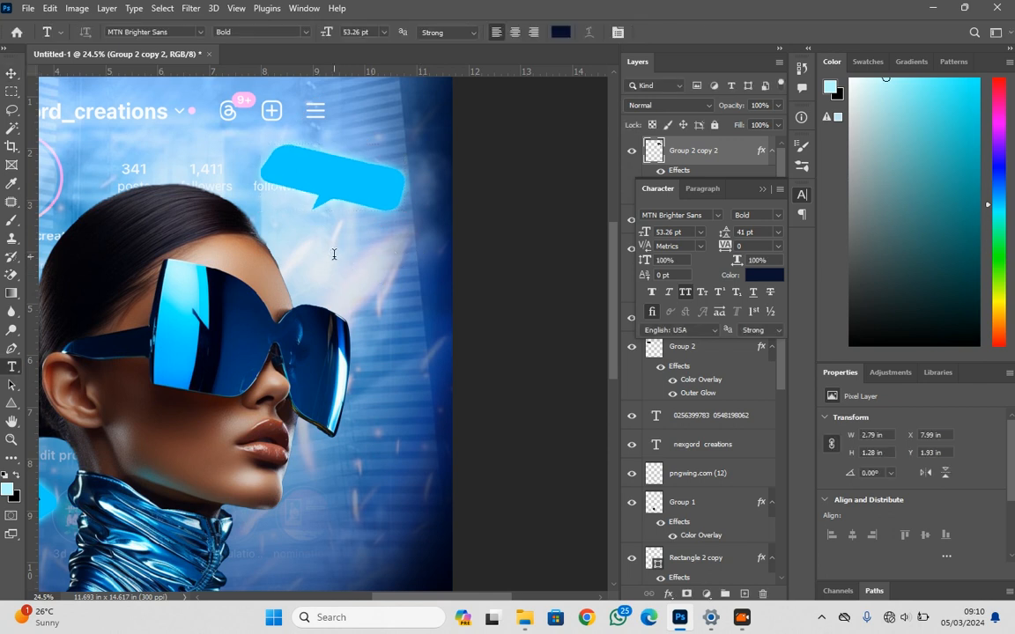
pyautogui.click(333, 255)
pyautogui.write('MARC')
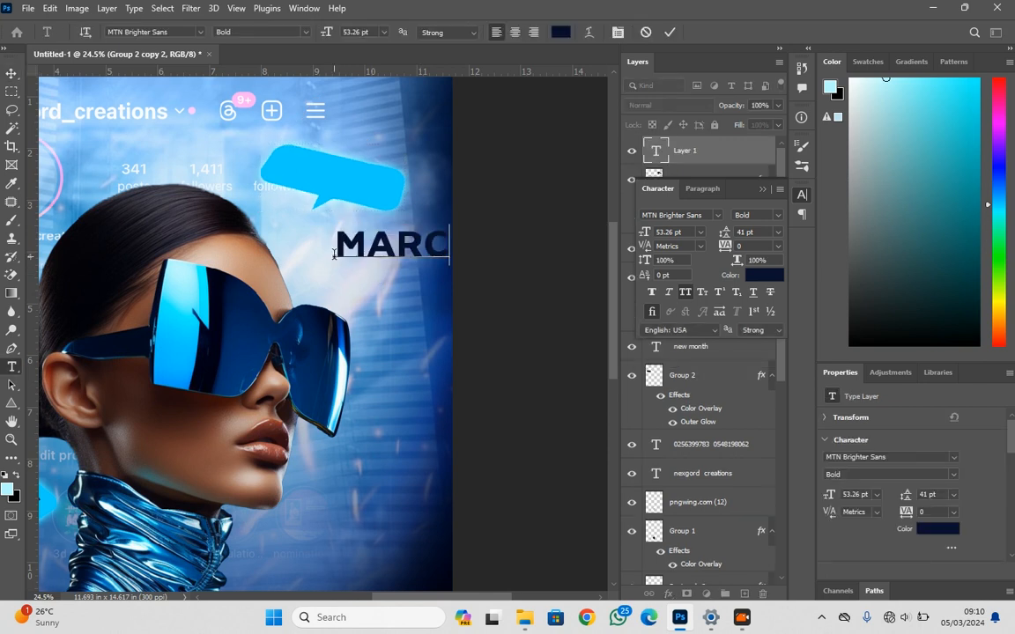
pyautogui.click(12, 73)
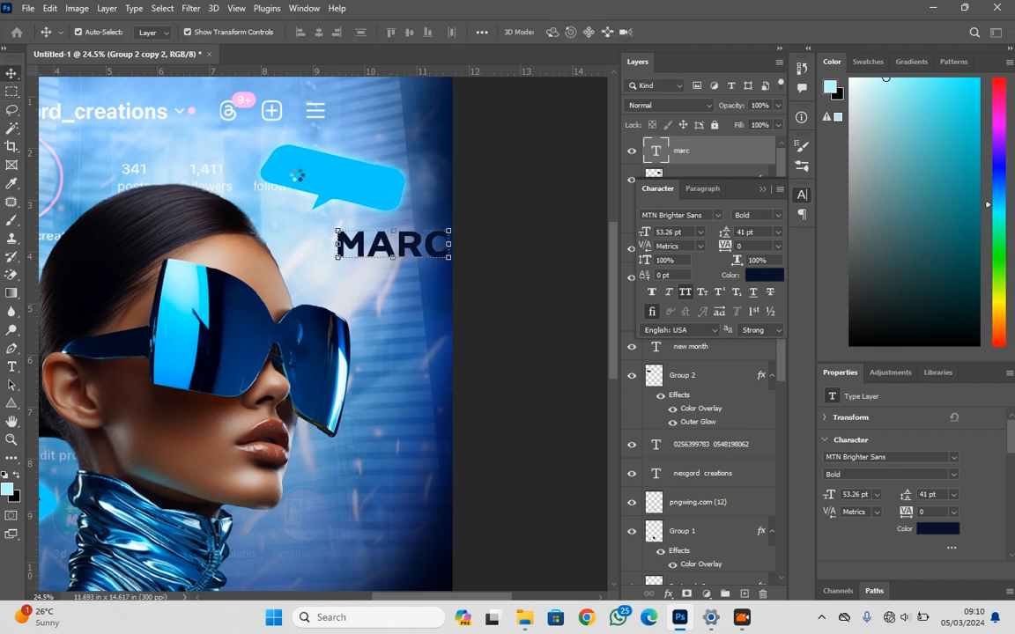
# Change the upper-right bubble's Color Overlay to bright yellow
pyautogui.click(300, 174)
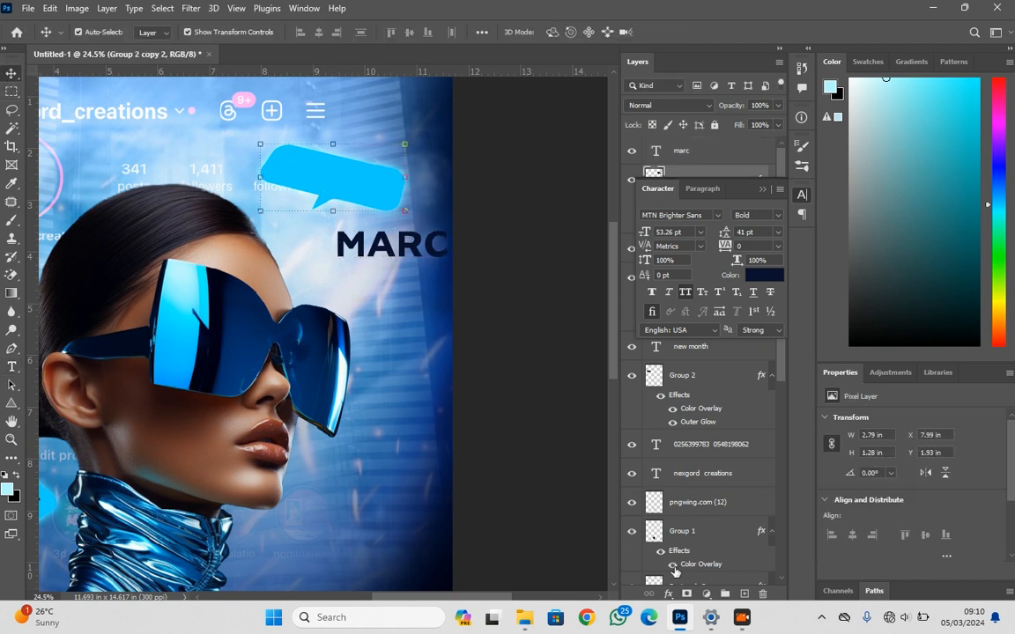
pyautogui.click(669, 596)
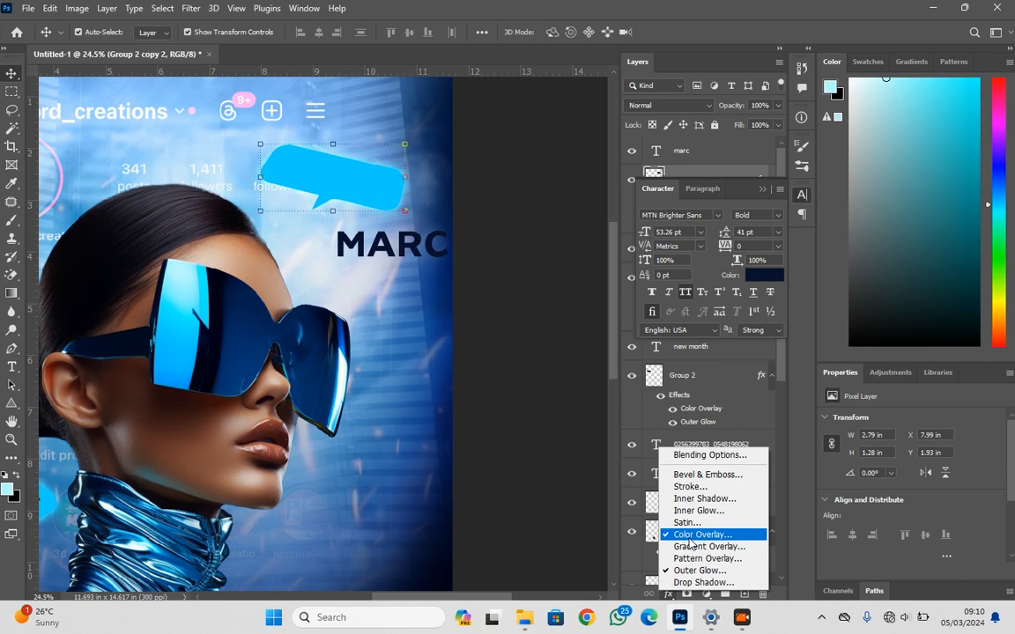
pyautogui.click(677, 528)
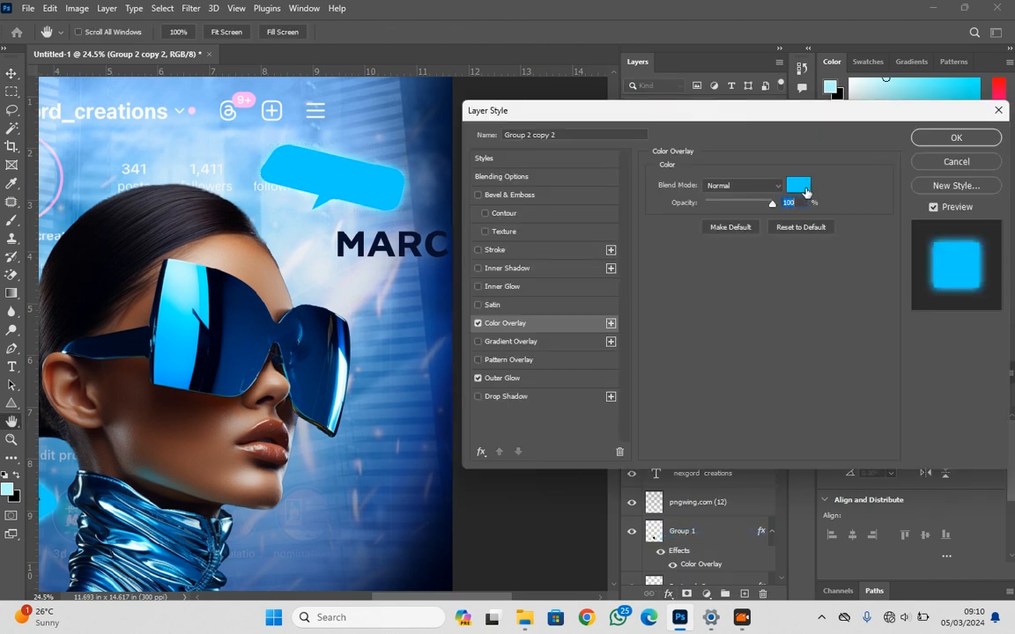
pyautogui.click(805, 192)
pyautogui.moveTo(707, 97); pyautogui.dragTo(704, 275)
pyautogui.moveTo(685, 114); pyautogui.dragTo(694, 108)
pyautogui.click(832, 90)
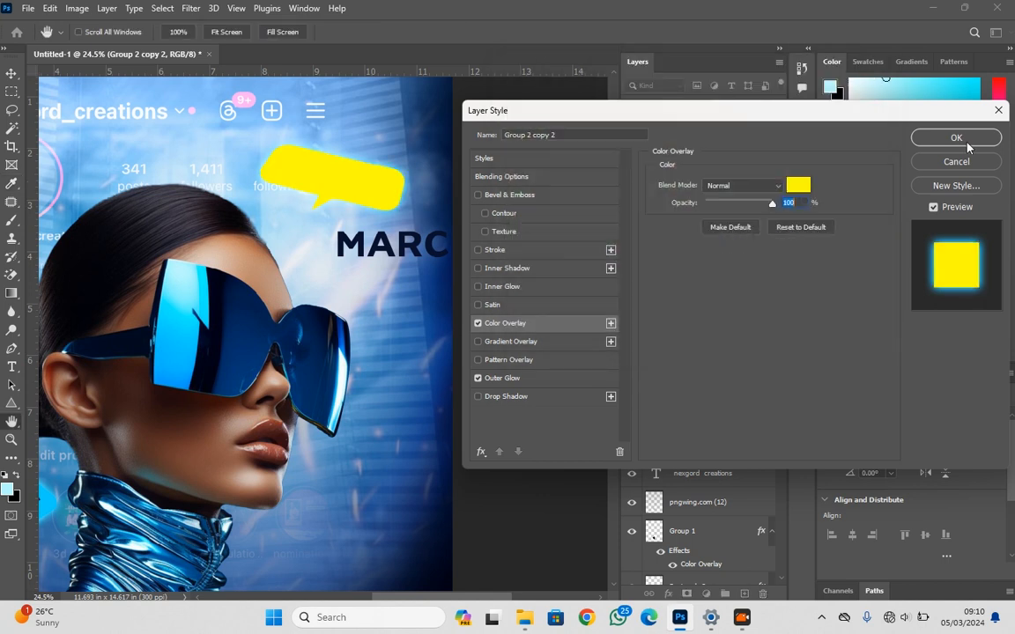
# Set the upper-right bubble's Outer Glow colour to yellow ffff00 and apply the layer style
pyautogui.click(509, 378)
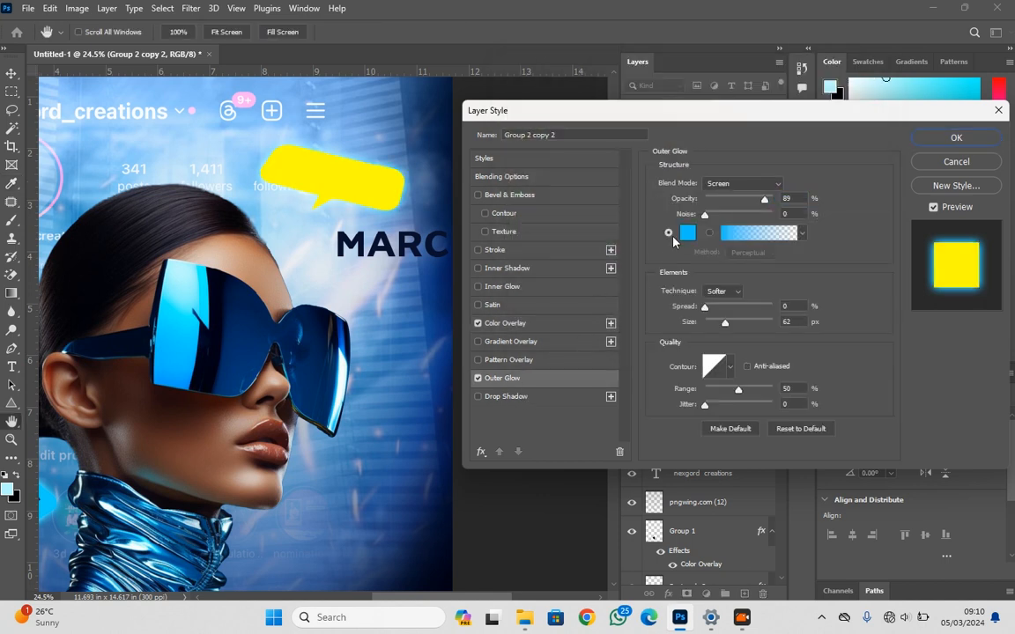
pyautogui.click(687, 233)
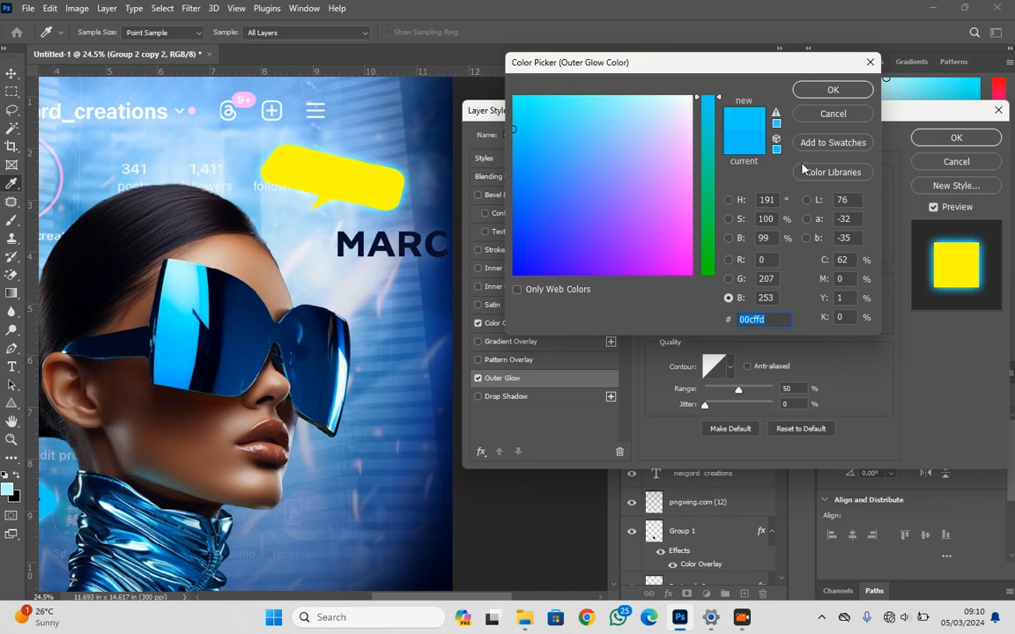
pyautogui.moveTo(710, 251); pyautogui.dragTo(720, 302)
pyautogui.moveTo(667, 144); pyautogui.dragTo(693, 95)
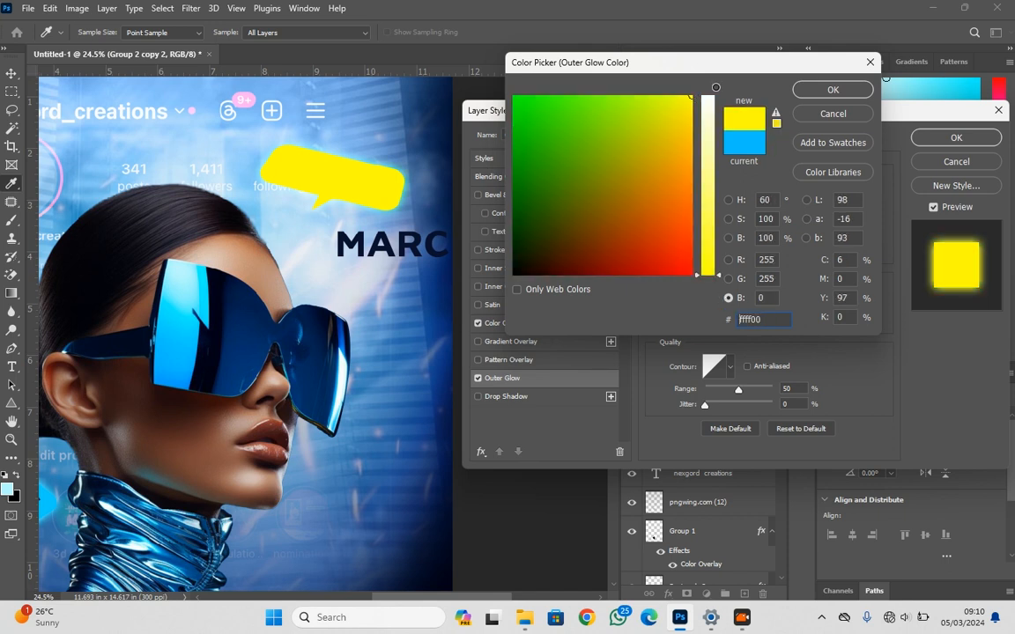
pyautogui.click(812, 89)
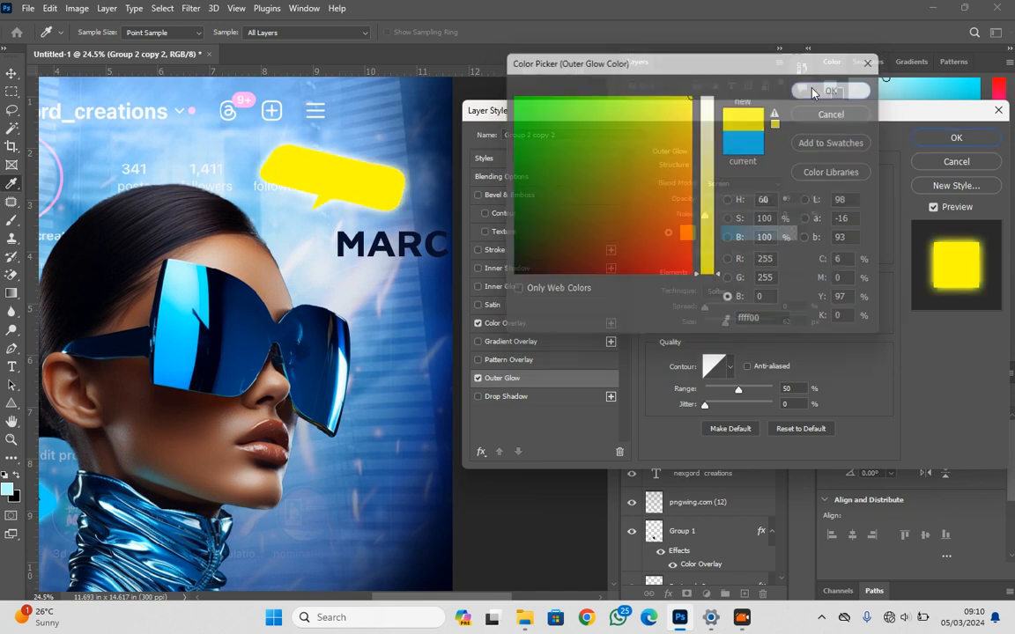
pyautogui.click(932, 141)
# Place the MARC text on the yellow bubble, scaled to about 76% and rotated about 11.7° clockwise to match its tilt
pyautogui.moveTo(429, 252); pyautogui.dragTo(386, 187)
pyautogui.scroll(3, 385, 188)
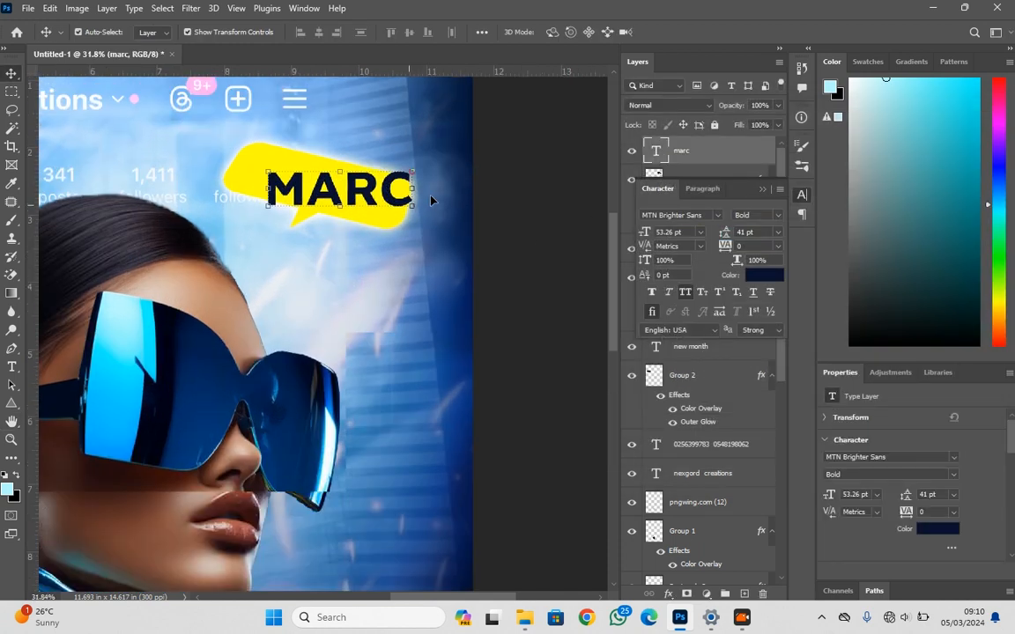
pyautogui.moveTo(425, 192); pyautogui.dragTo(423, 212)
pyautogui.press('Escape')
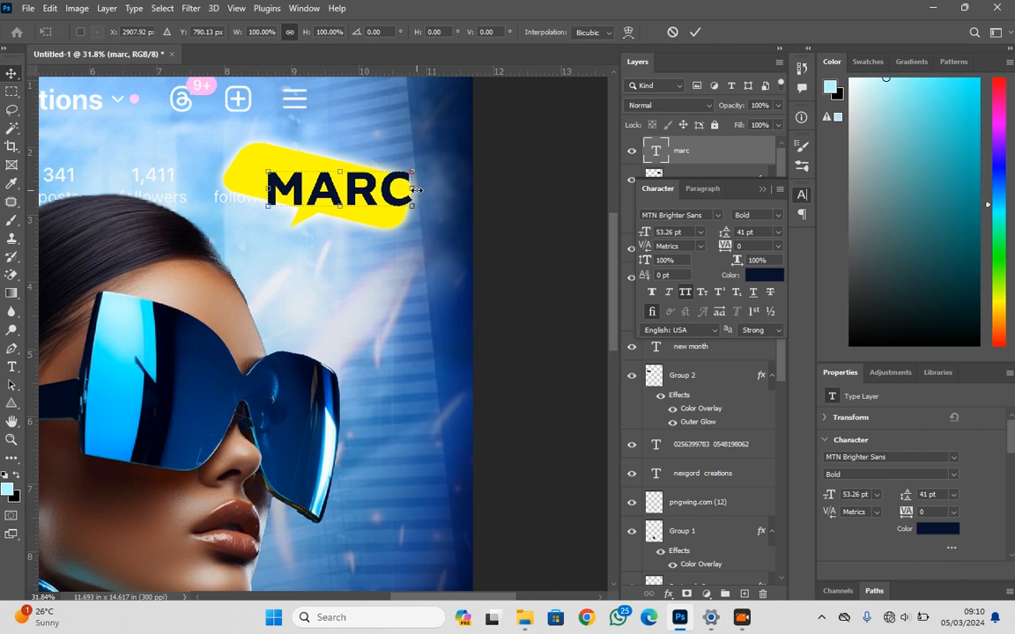
pyautogui.moveTo(414, 189); pyautogui.dragTo(389, 203)
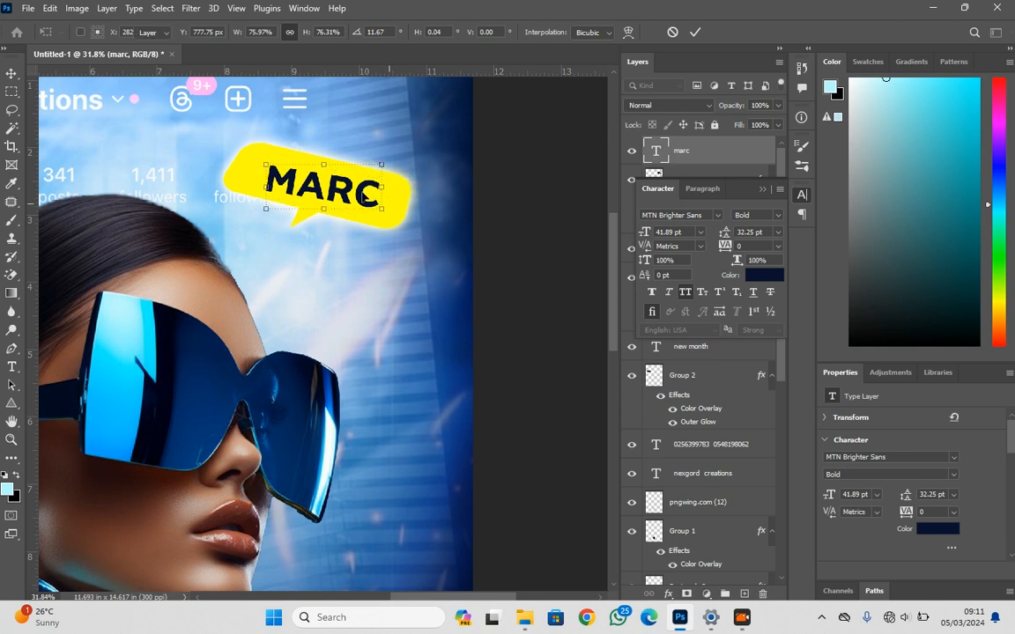
pyautogui.press('Return')
# Complete the text to read MARCH, then shrink it to about 35 pt and centre it inside the yellow bubble
pyautogui.doubleClick(365, 196)
pyautogui.click(379, 197)
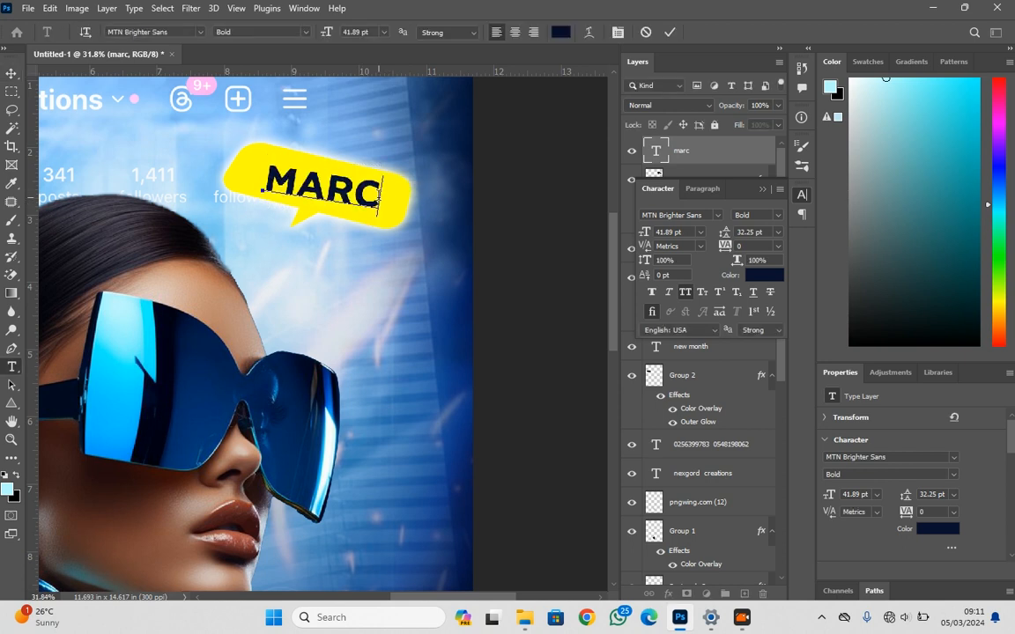
pyautogui.write('H')
pyautogui.click(12, 73)
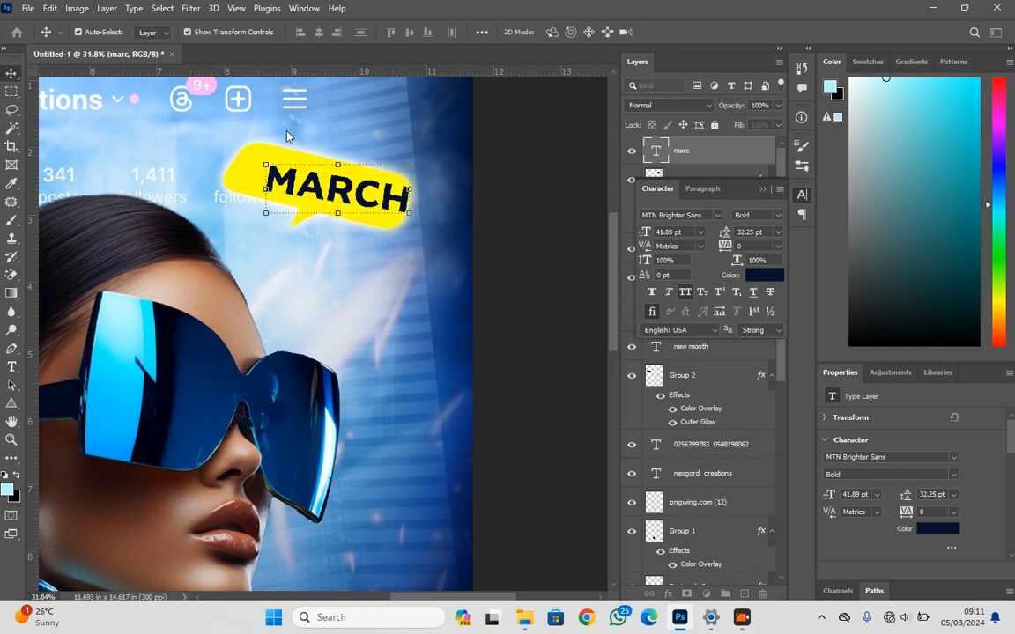
pyautogui.moveTo(414, 188); pyautogui.dragTo(345, 195)
pyautogui.press('Return')
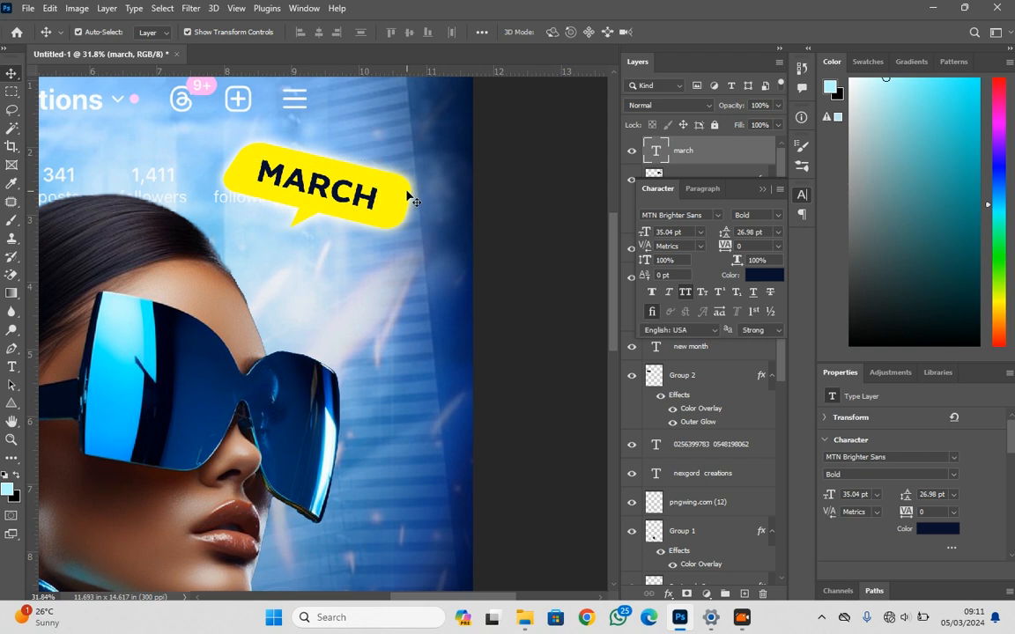
# Link the MARCH text to its bubble and place a duplicate of the pair below the chin, scaled to about 70%
pyautogui.click(648, 595)
pyautogui.scroll(-5, 339, 317)
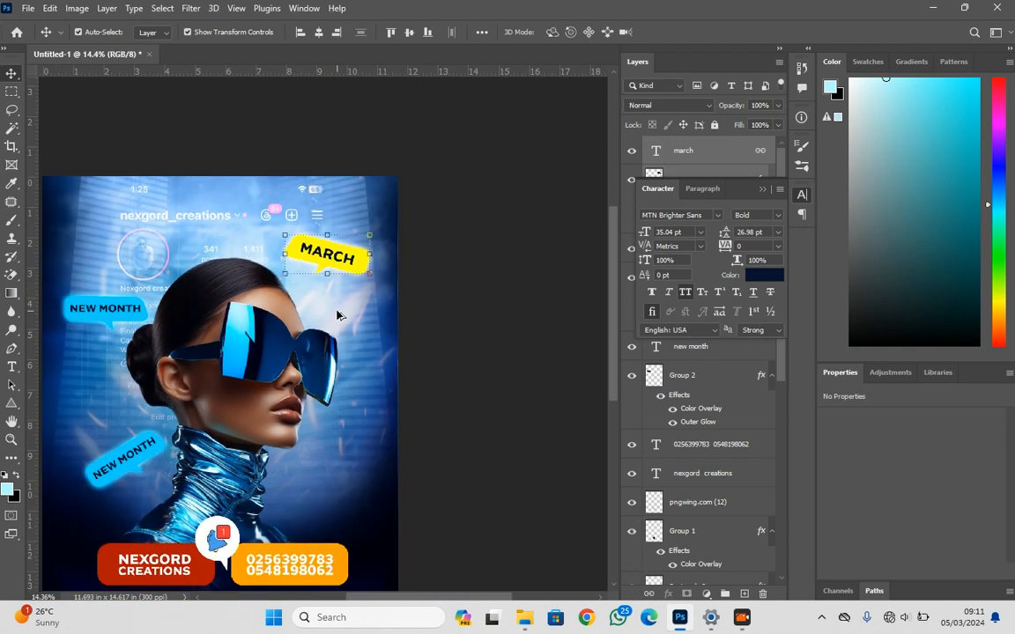
pyautogui.moveTo(335, 156); pyautogui.dragTo(340, 335)
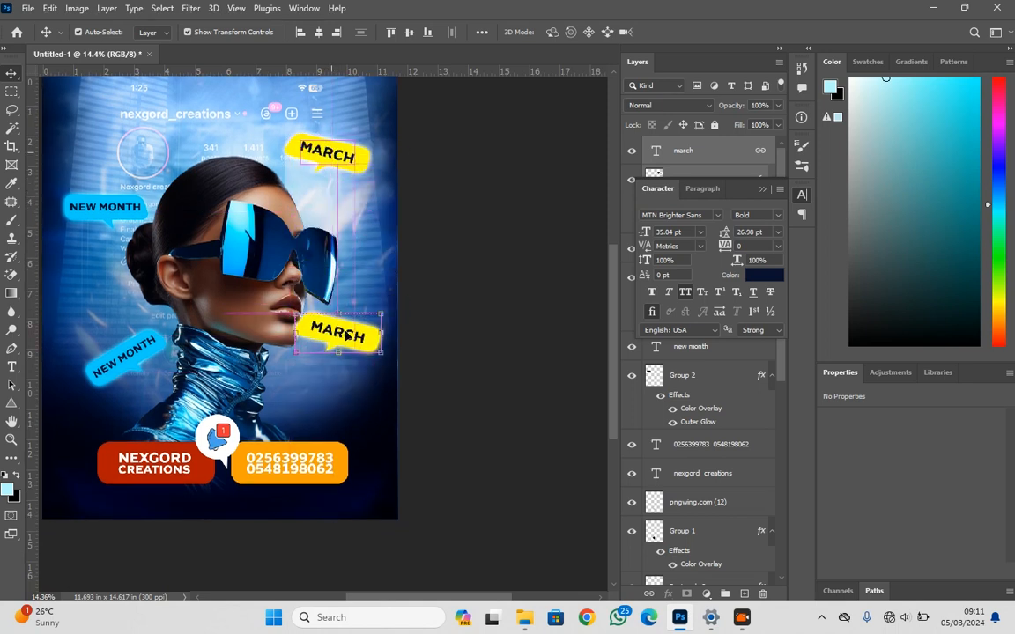
pyautogui.hotkey('ctrl', 't')
pyautogui.moveTo(380, 332); pyautogui.dragTo(347, 352)
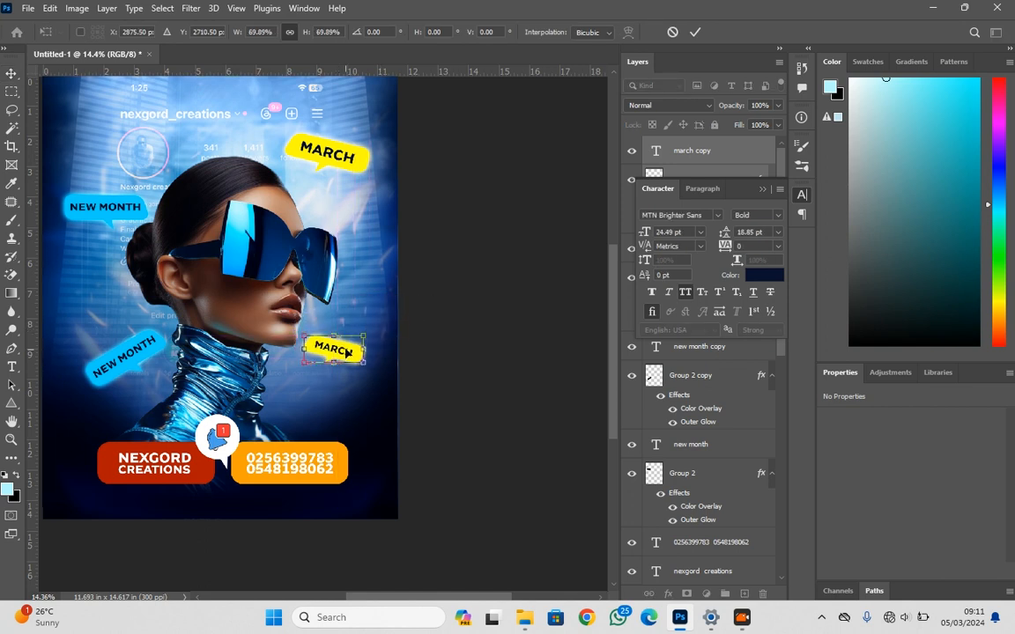
pyautogui.press('Return')
pyautogui.click(148, 359)
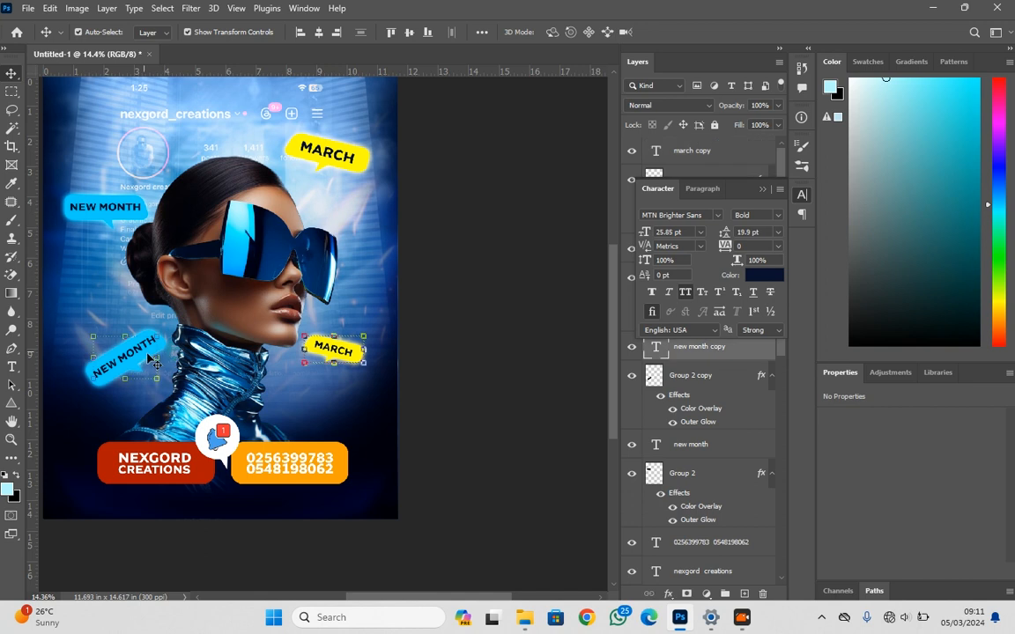
pyautogui.hotkey('ctrl', 't')
pyautogui.moveTo(107, 359); pyautogui.dragTo(102, 365)
pyautogui.press('super')
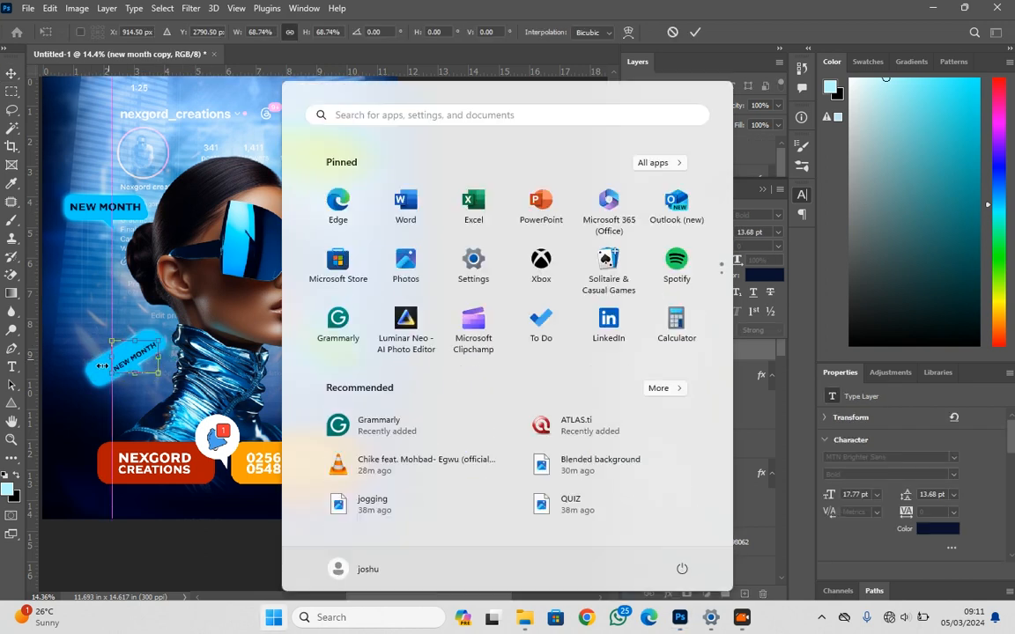
pyautogui.press('super')
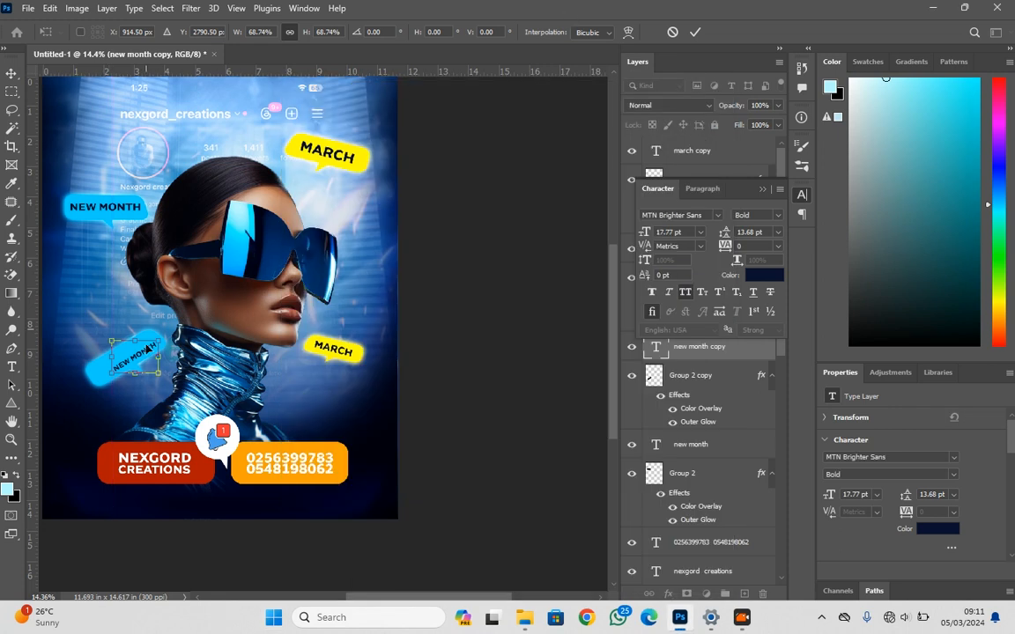
pyautogui.click(671, 34)
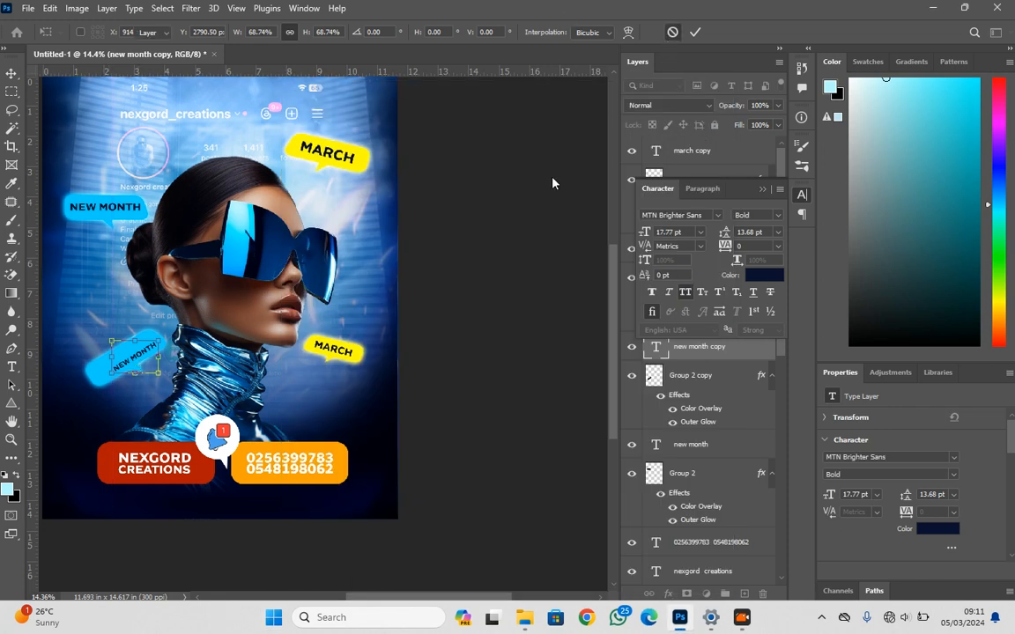
pyautogui.hotkey('ctrl', 'z')
pyautogui.click(262, 336)
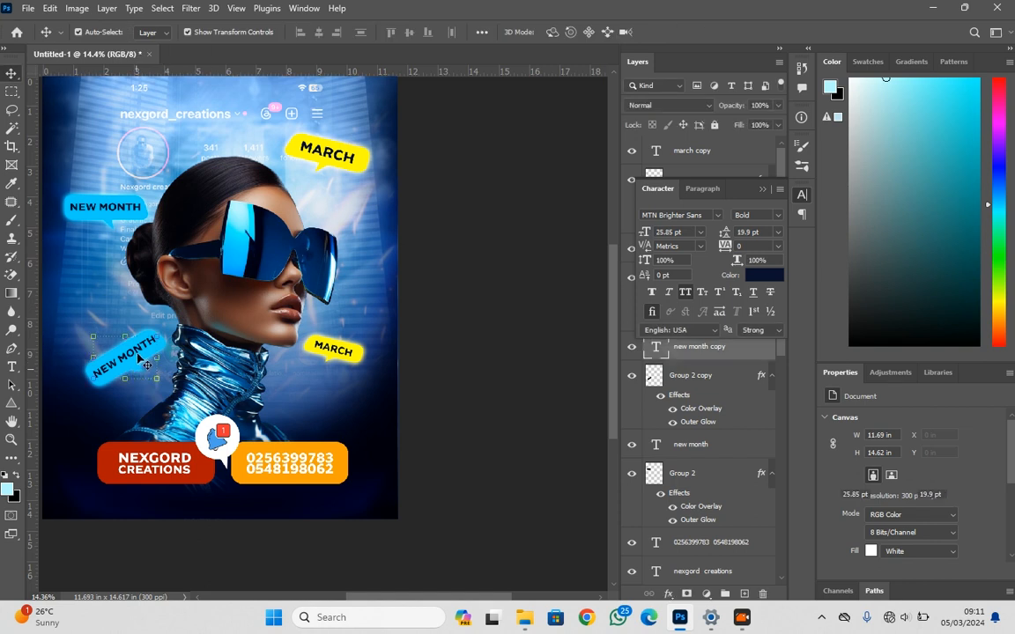
# Link the tilted NEW MONTH text beside the neck to its bubble and scale both down to about 74%
pyautogui.click(132, 347)
pyautogui.scroll(2, 88, 376)
pyautogui.click(111, 404)
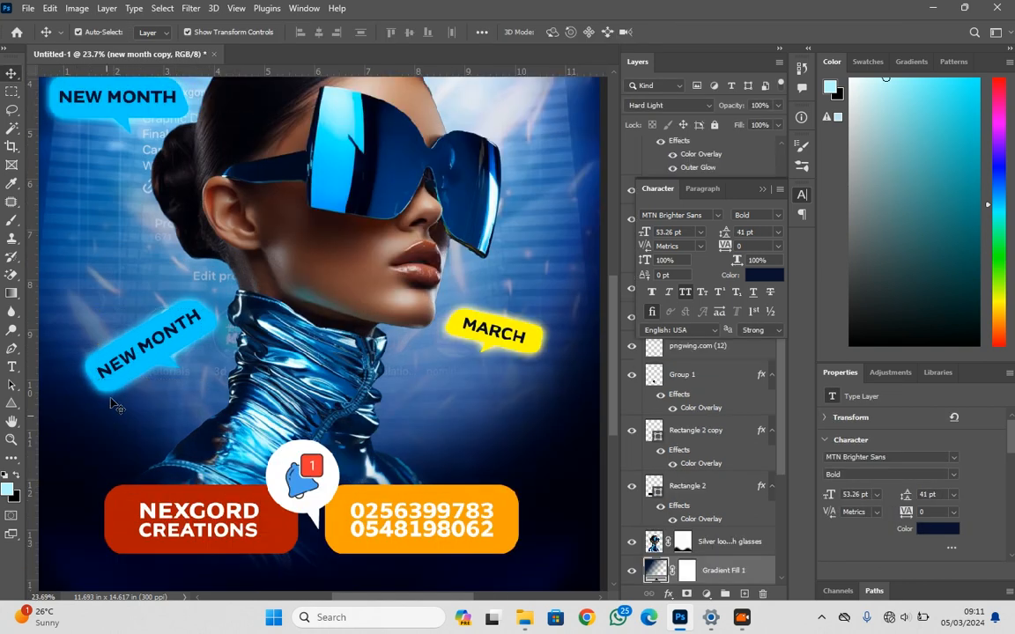
pyautogui.click(115, 370)
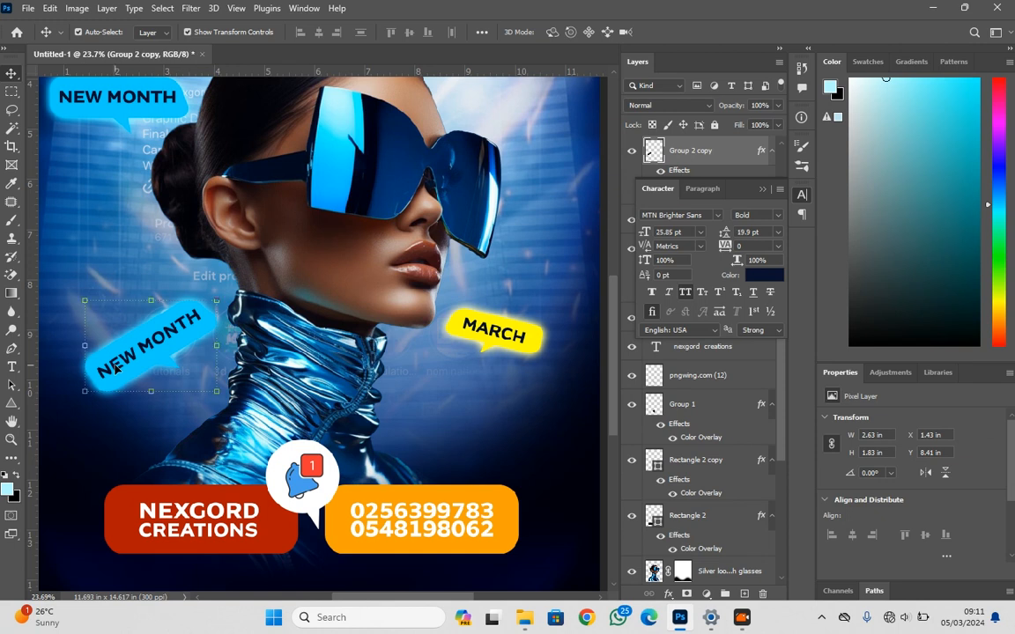
pyautogui.keyDown('shift'); pyautogui.click(97, 353); pyautogui.keyUp('shift')
pyautogui.moveTo(88, 350); pyautogui.dragTo(124, 346)
pyautogui.press('Return')
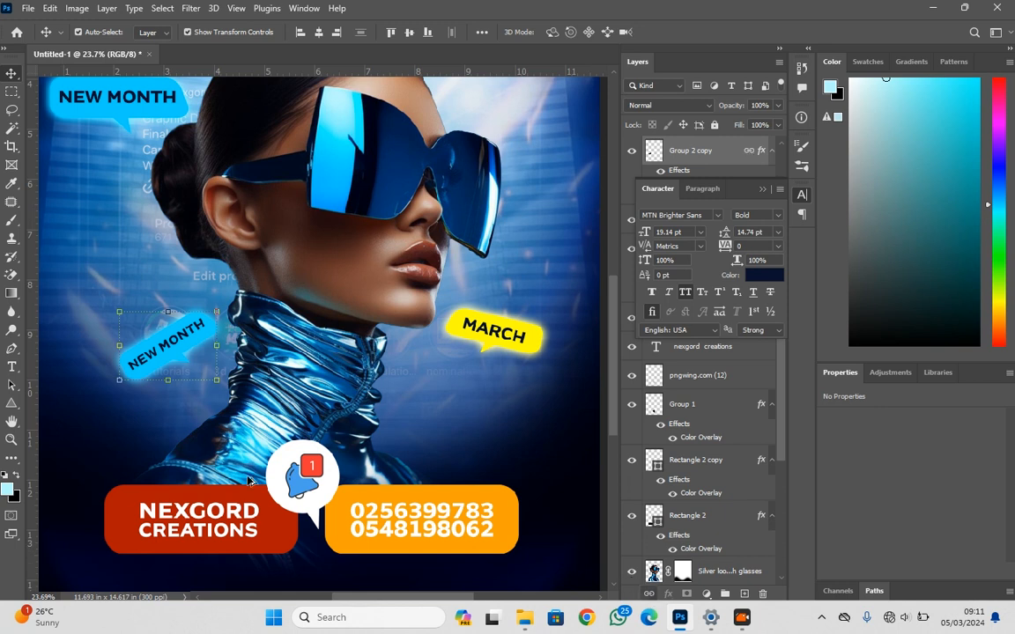
pyautogui.scroll(-3, 253, 508)
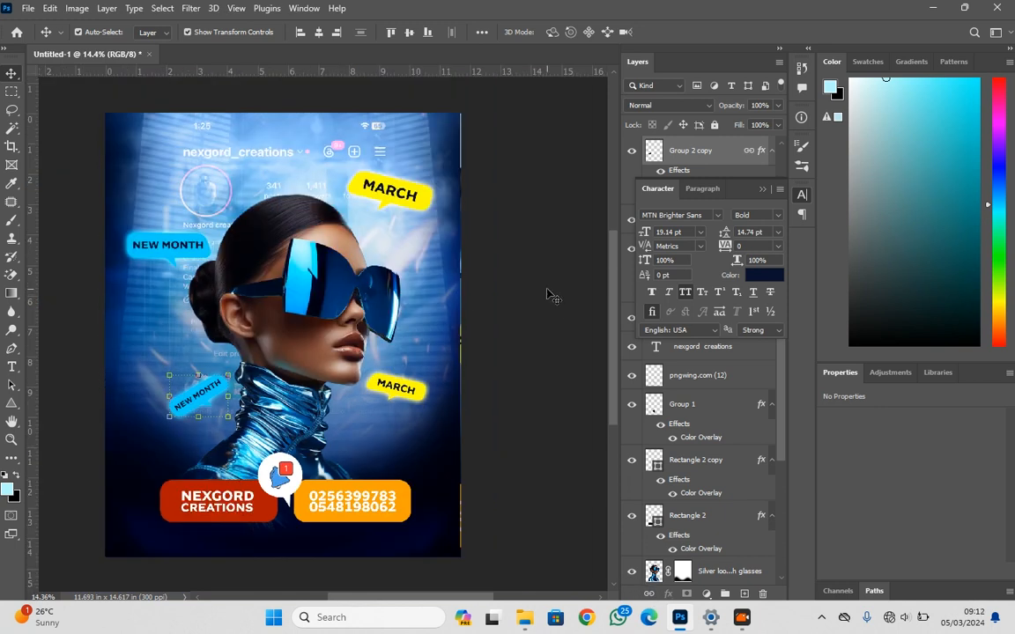
pyautogui.scroll(-1, 539, 349)
pyautogui.click(539, 348)
pyautogui.scroll(-1, 316, 276)
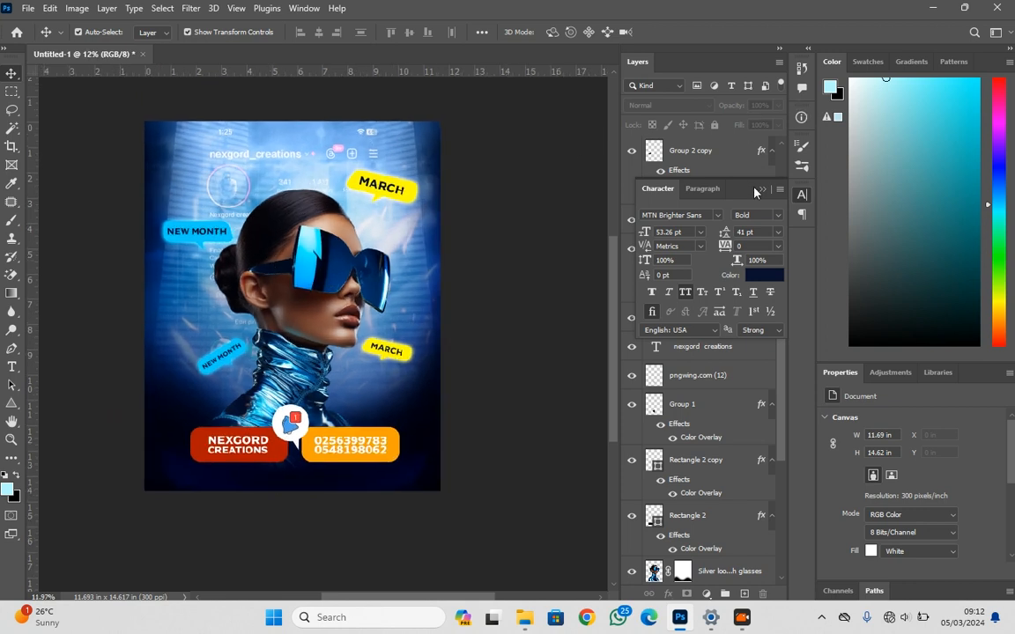
# Paint black on the IMG_1154 layer mask with a 1400 px soft brush to fade out the screenshot's lower content behind the portrait
pyautogui.click(762, 189)
pyautogui.scroll(-5, 684, 451)
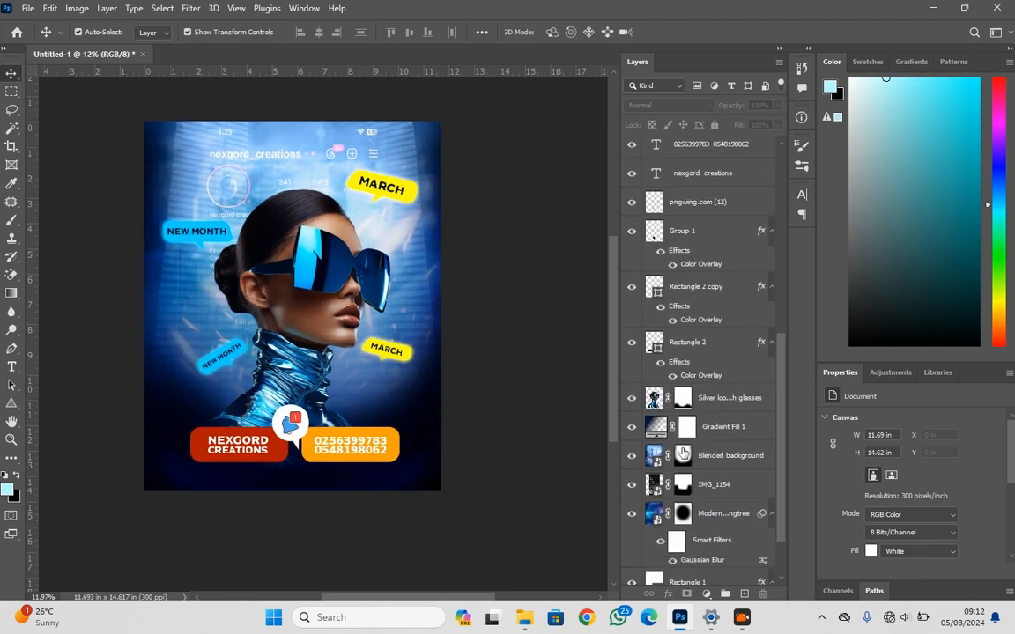
pyautogui.click(684, 487)
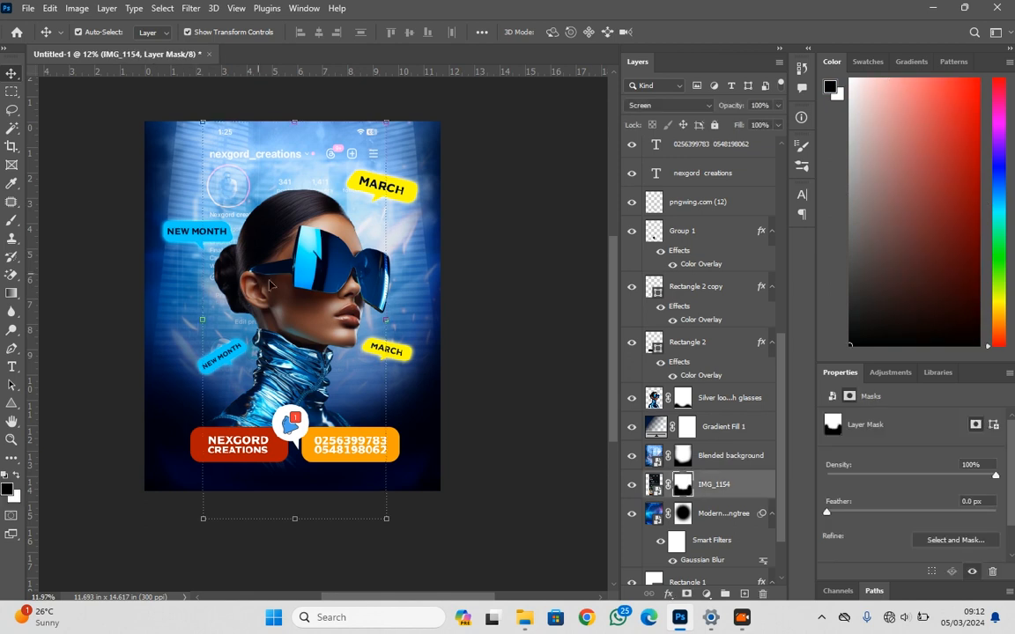
pyautogui.click(8, 222)
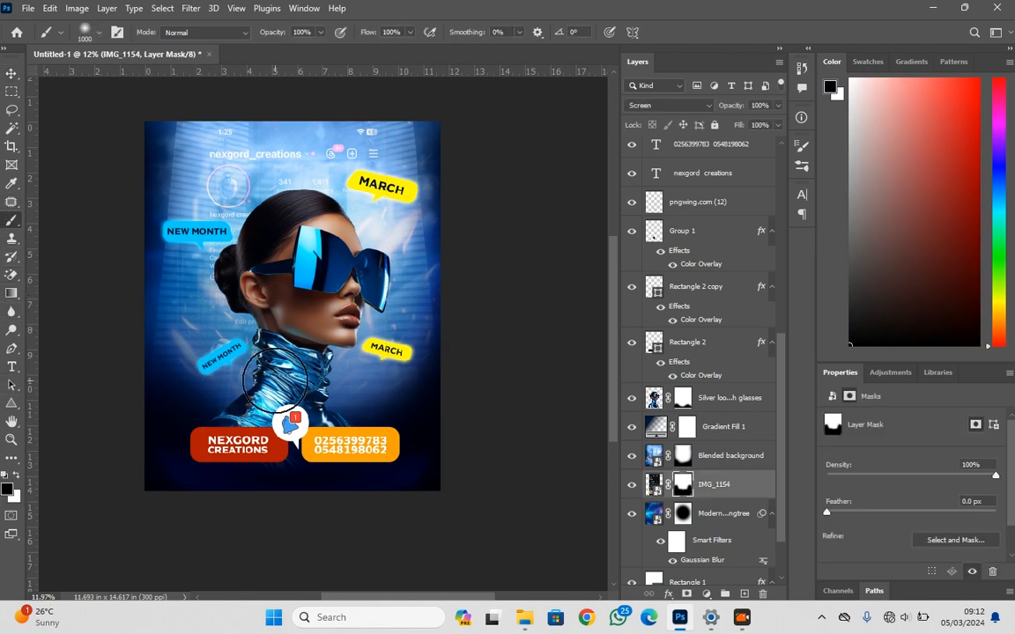
pyautogui.press(']')
pyautogui.press(']')
pyautogui.press(']')
pyautogui.press(']')
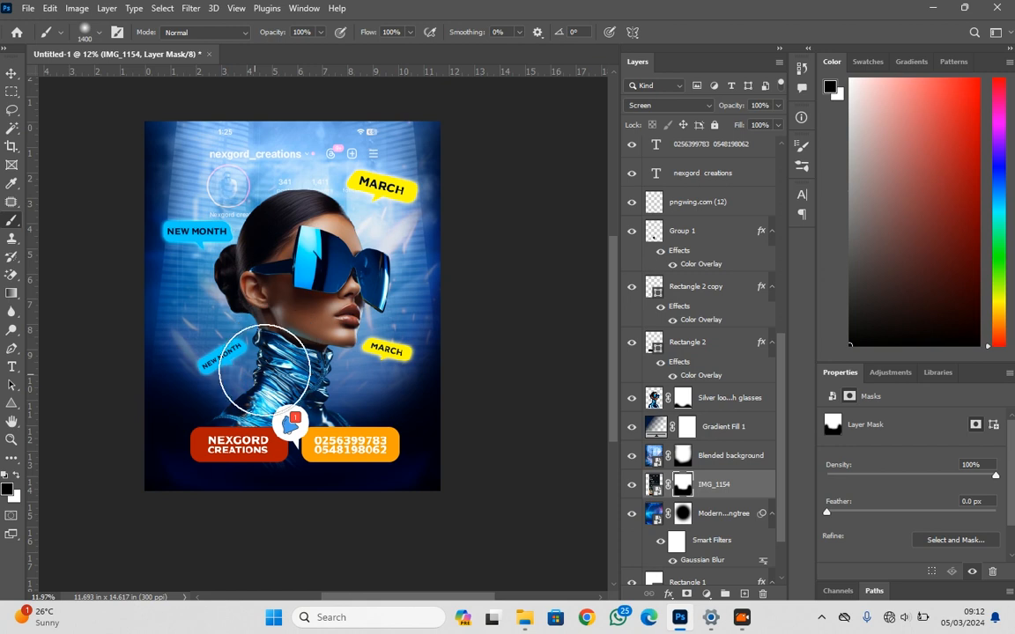
pyautogui.scroll(-1, 711, 476)
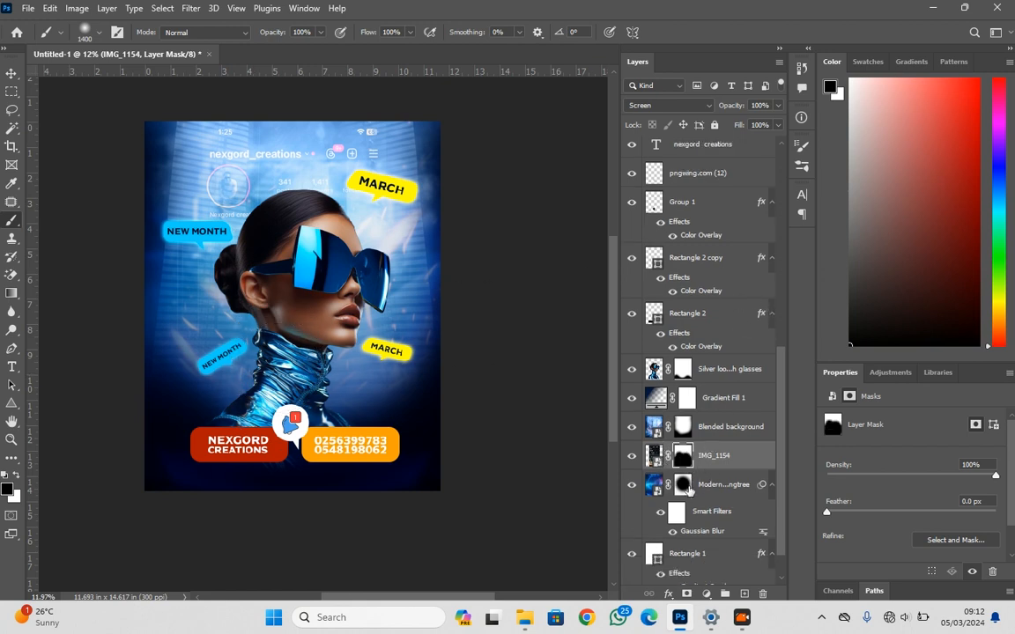
# Add a Solid Color fill layer in 00ffff above Blended background and set its blend mode to Screen
pyautogui.click(734, 439)
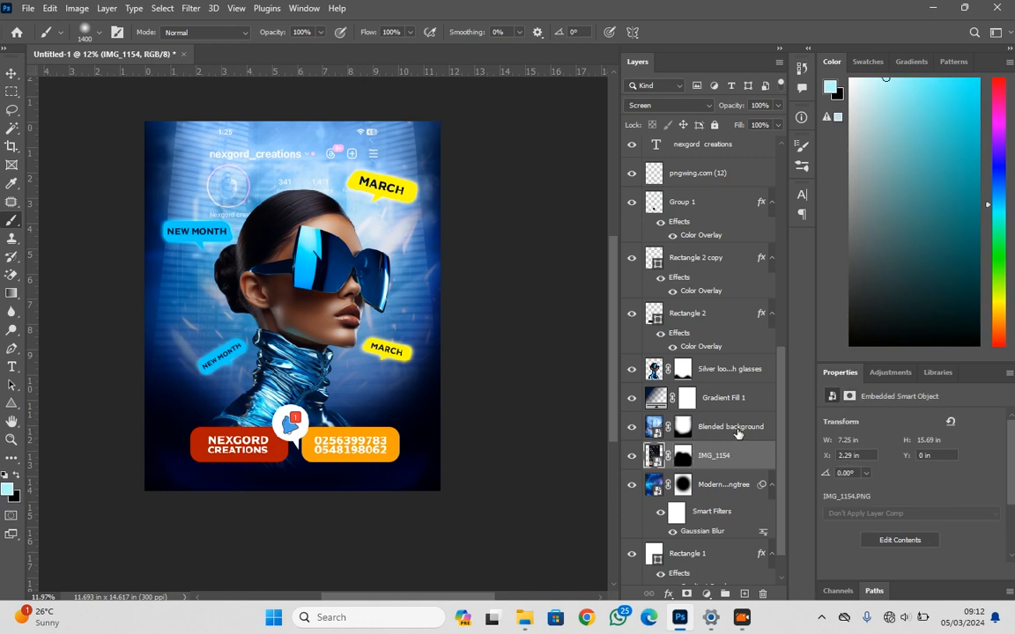
pyautogui.click(705, 594)
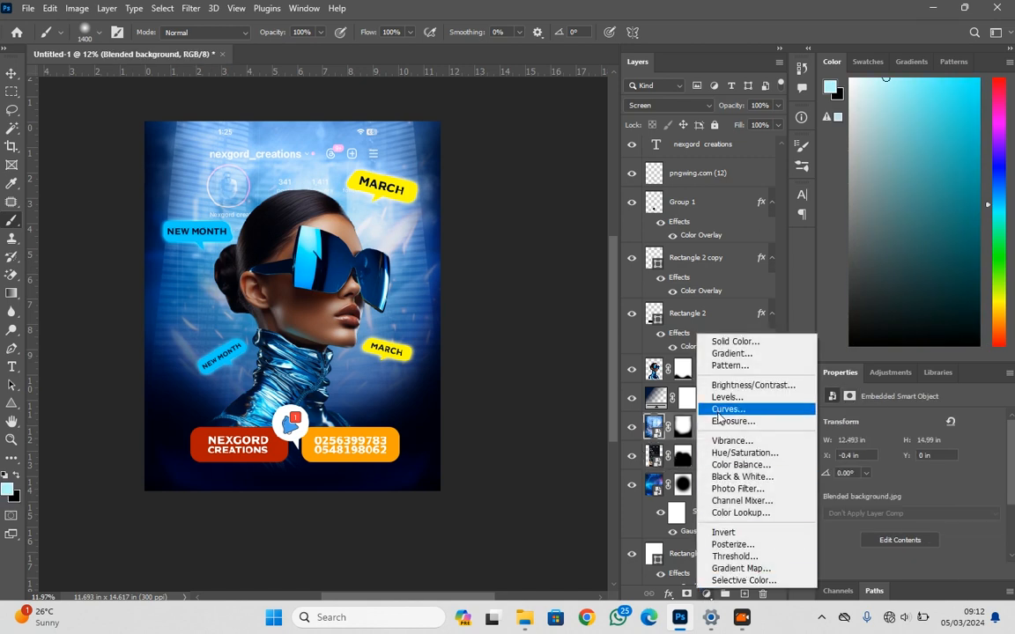
pyautogui.click(731, 341)
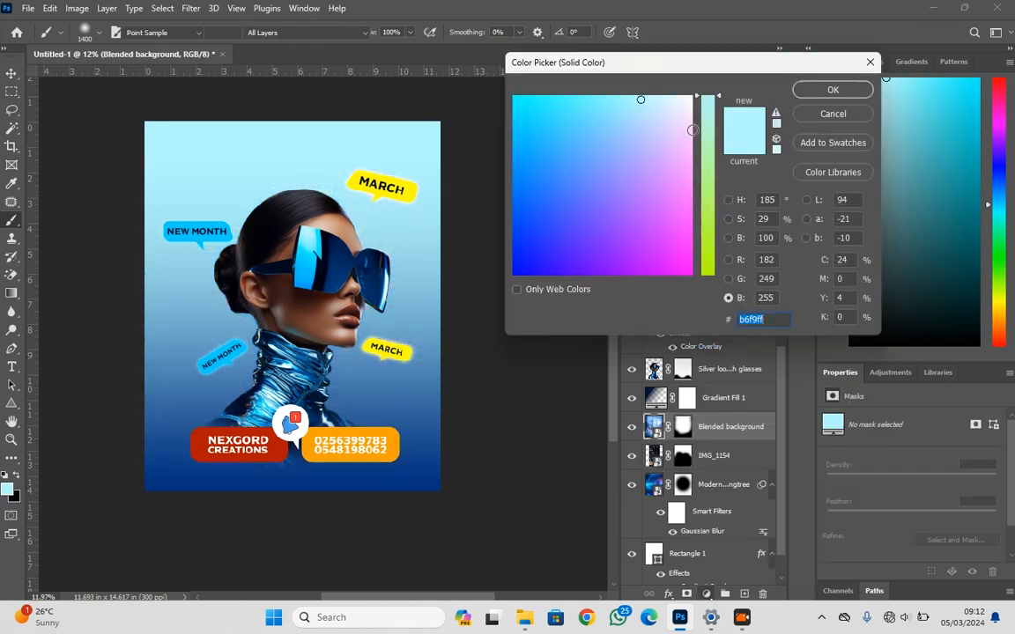
pyautogui.write('00ffff')
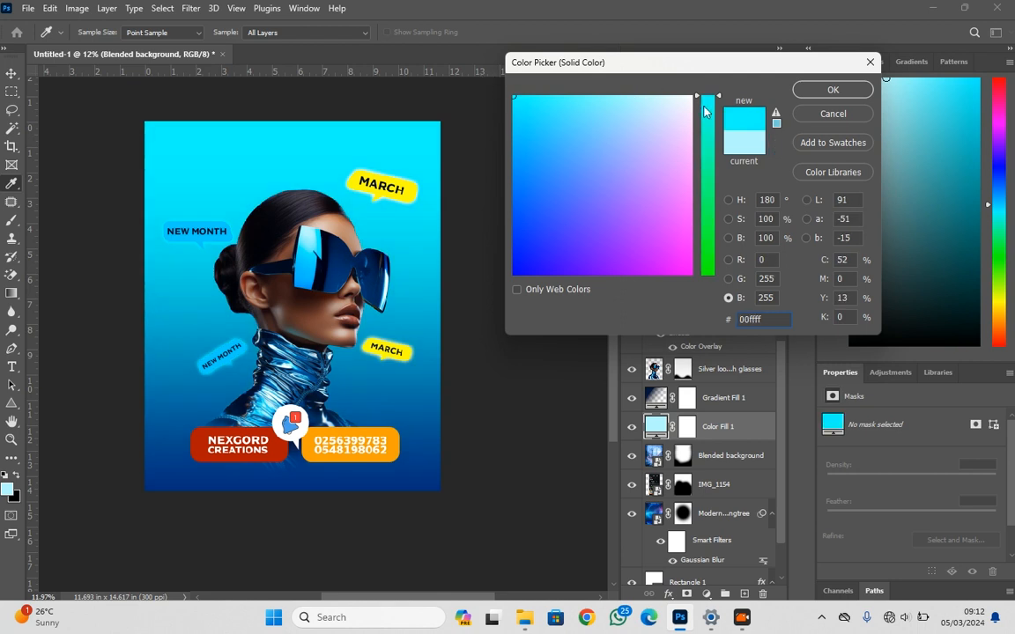
pyautogui.click(832, 90)
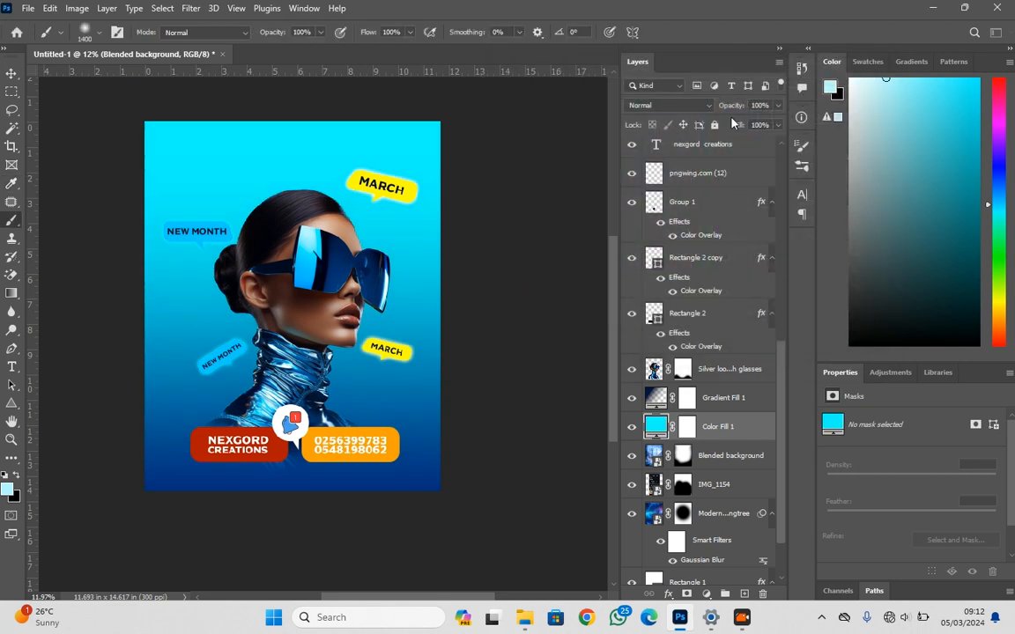
pyautogui.click(661, 105)
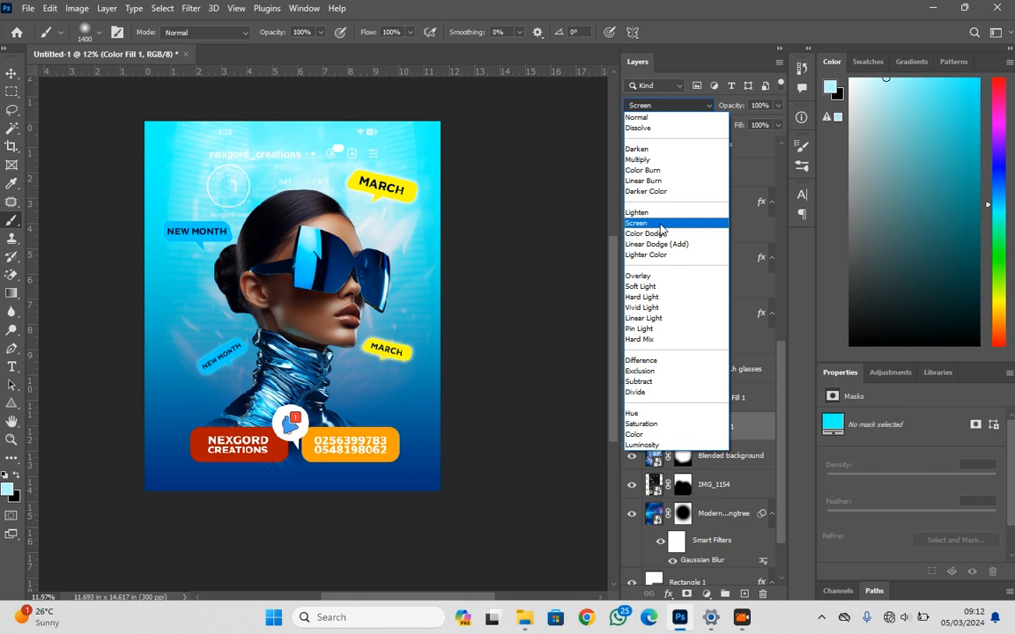
pyautogui.click(661, 225)
# Invert the cyan fill's mask and reveal a single soft white spot behind the face with the 1400 px brush
pyautogui.click(688, 427)
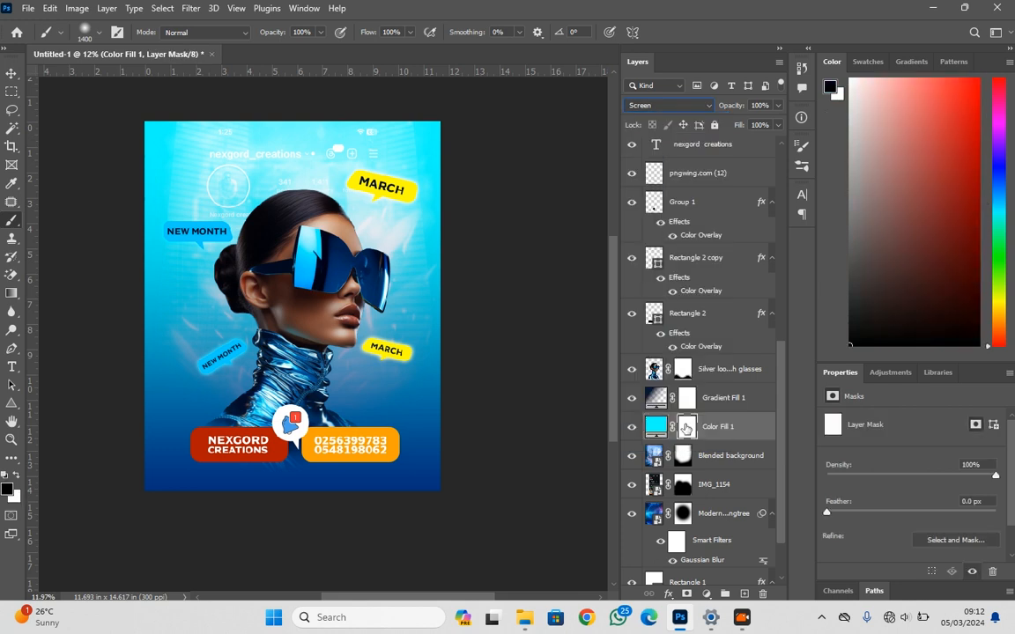
pyautogui.hotkey('ctrl', 'i')
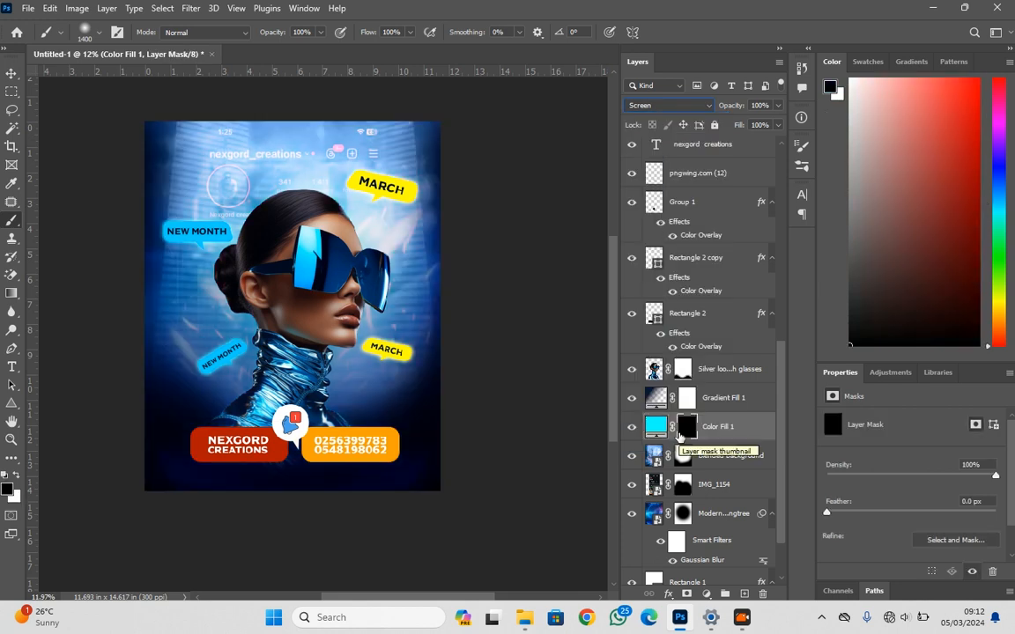
pyautogui.click(16, 477)
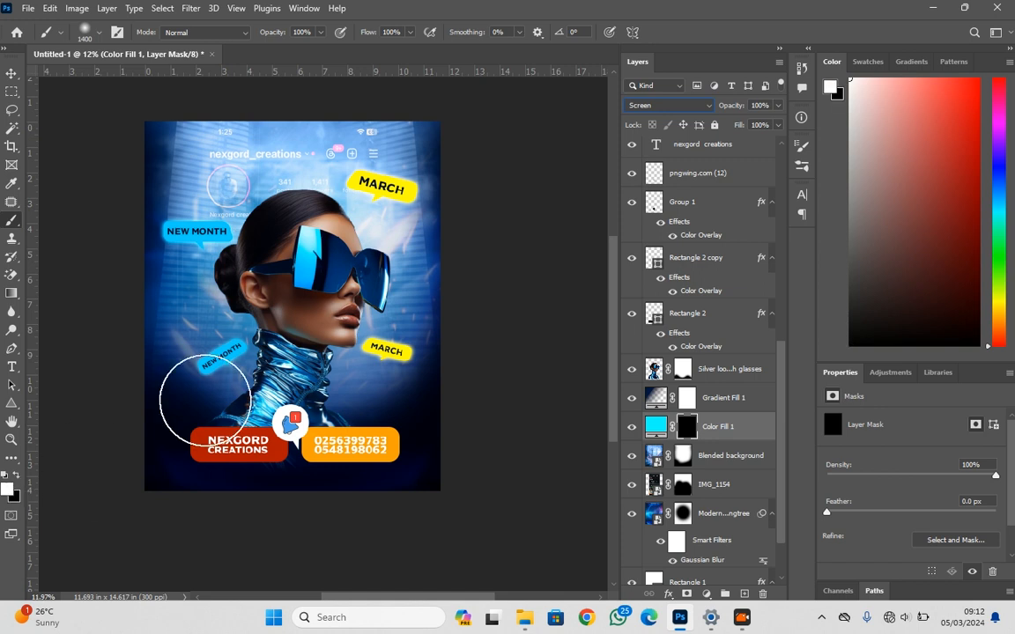
pyautogui.rightClick(299, 298)
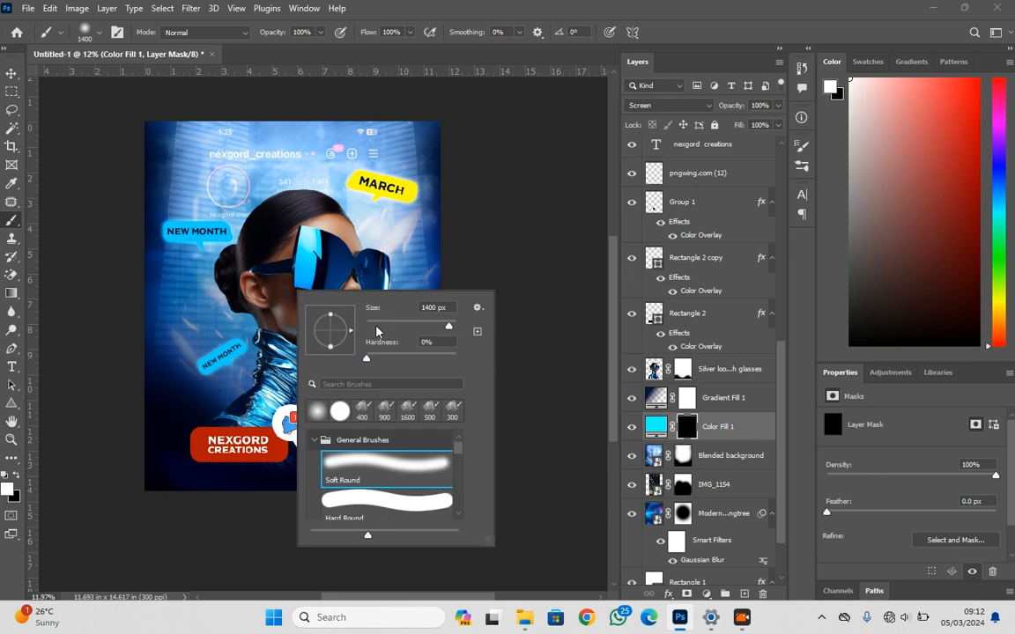
pyautogui.click(614, 6)
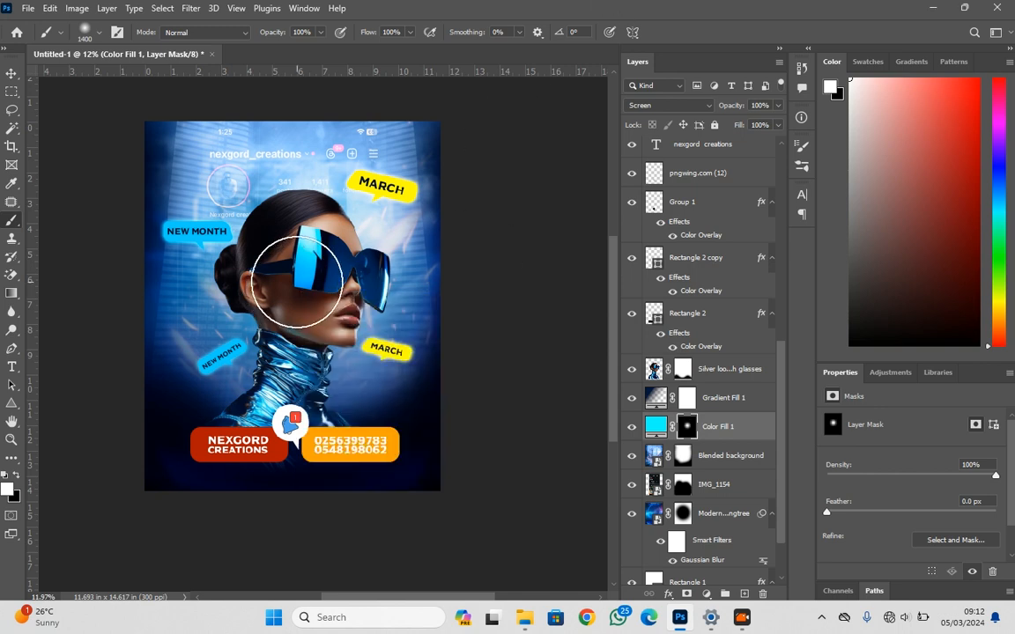
# Move the cyan fill above Gradient Fill 1 and enlarge its glow to slightly wider than the canvas, centred behind the head
pyautogui.press('v')
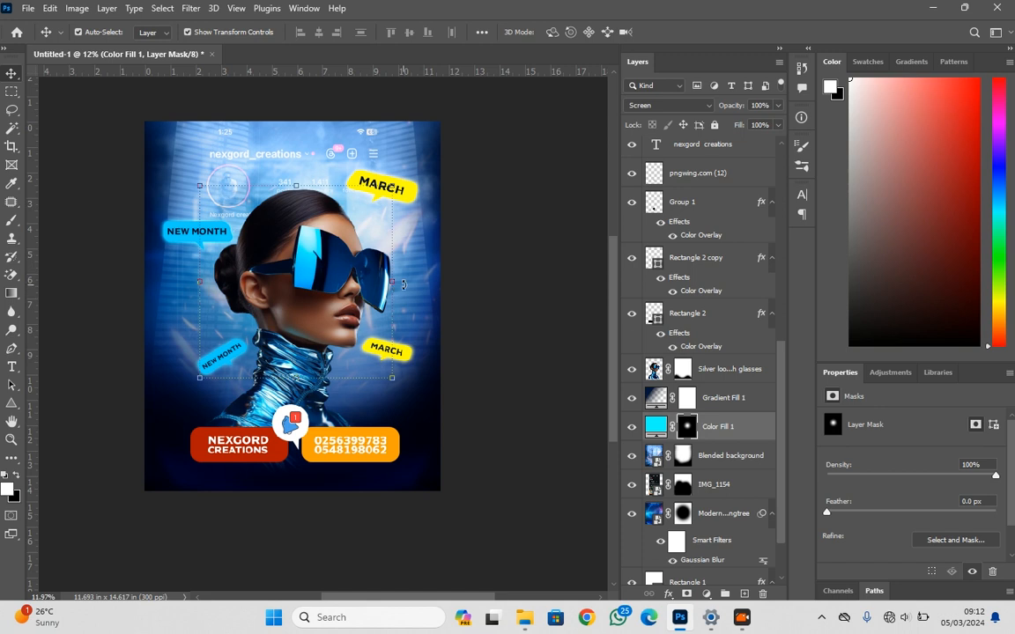
pyautogui.moveTo(393, 282); pyautogui.dragTo(483, 276)
pyautogui.press('Return')
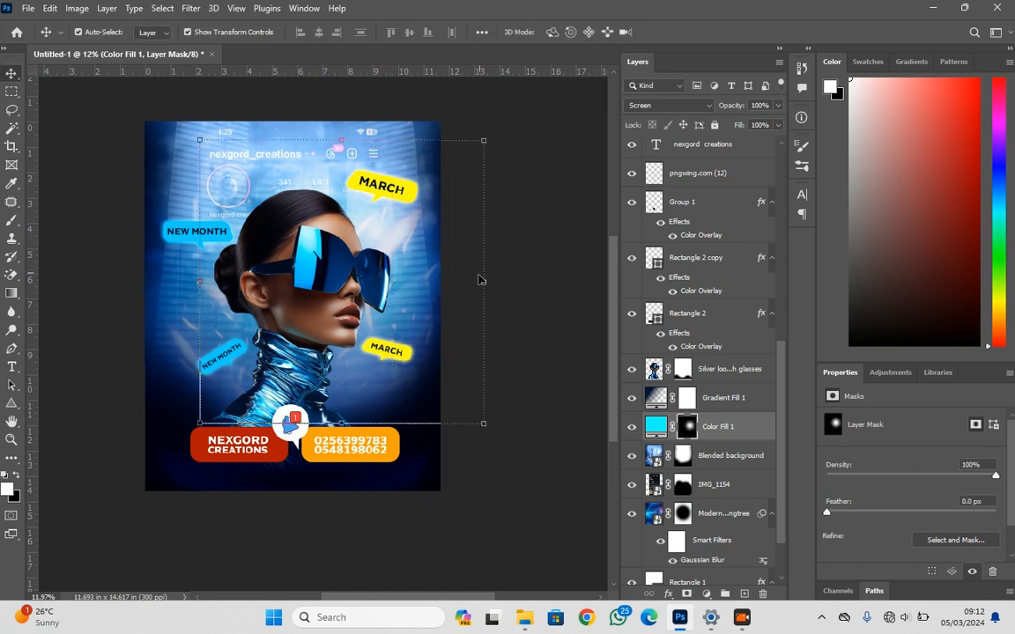
pyautogui.moveTo(710, 414); pyautogui.dragTo(620, 383)
pyautogui.moveTo(378, 322); pyautogui.dragTo(336, 324)
pyautogui.moveTo(447, 283); pyautogui.dragTo(495, 282)
pyautogui.moveTo(403, 307)
pyautogui.mouseDown()
pyautogui.moveTo(393, 298)
pyautogui.moveTo(398, 311)
pyautogui.mouseUp()
pyautogui.press('Return')
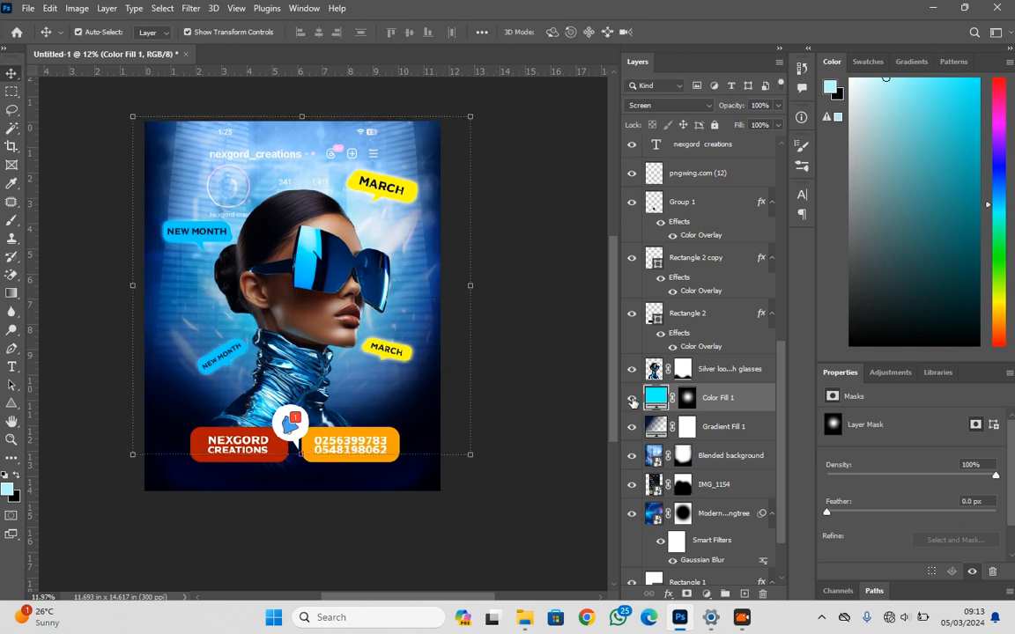
pyautogui.click(632, 398)
pyautogui.click(631, 398)
pyautogui.click(520, 368)
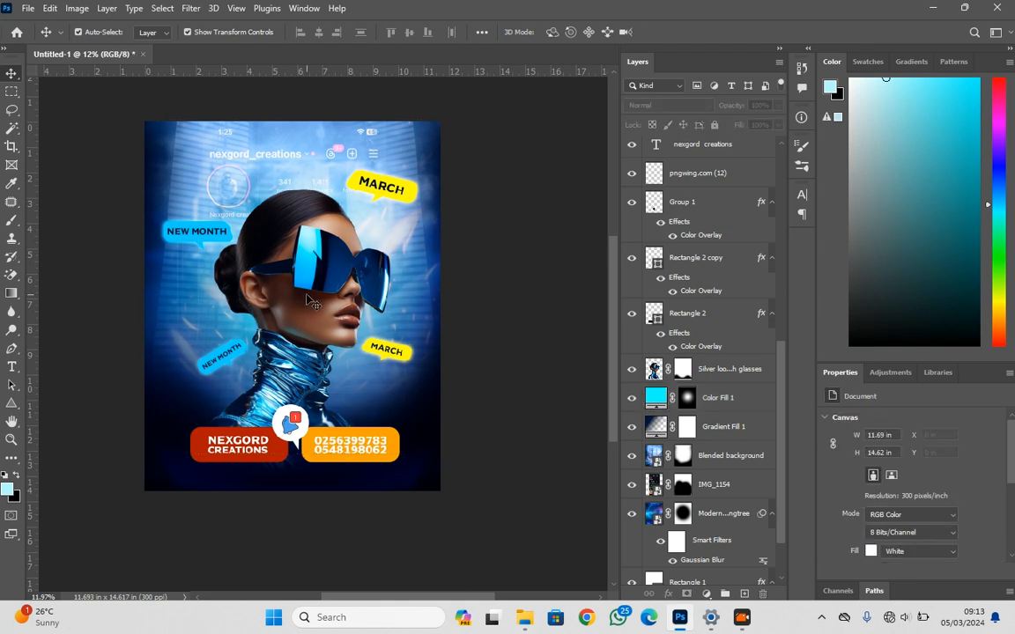
# Apply the Camera Raw Filter to the portrait layer with Highlights -18, Whites +88 and Texture +68
pyautogui.scroll(-1, 310, 300)
pyautogui.scroll(2, 310, 300)
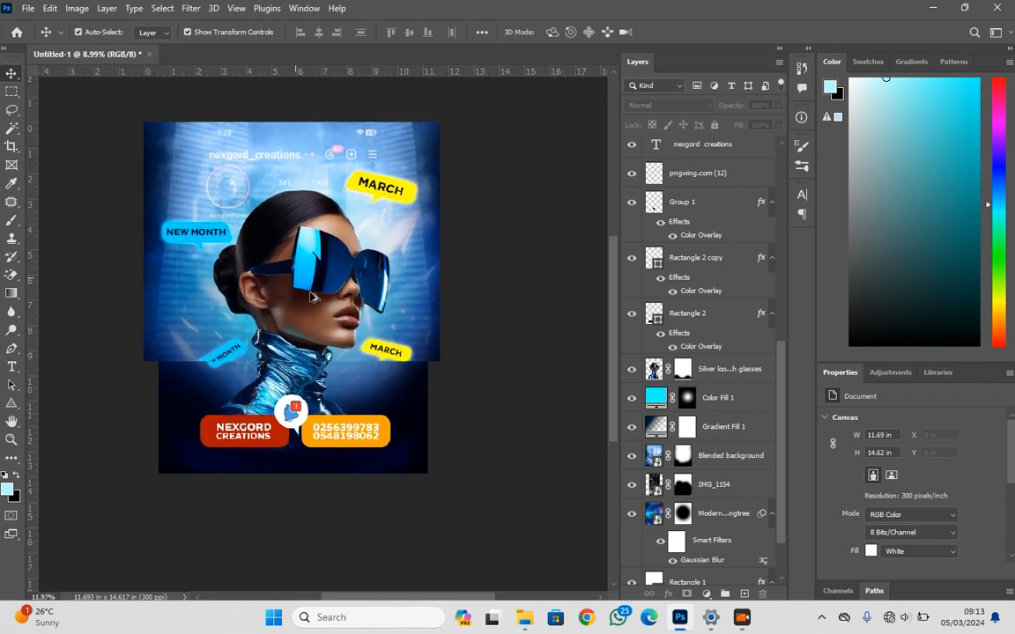
pyautogui.click(317, 328)
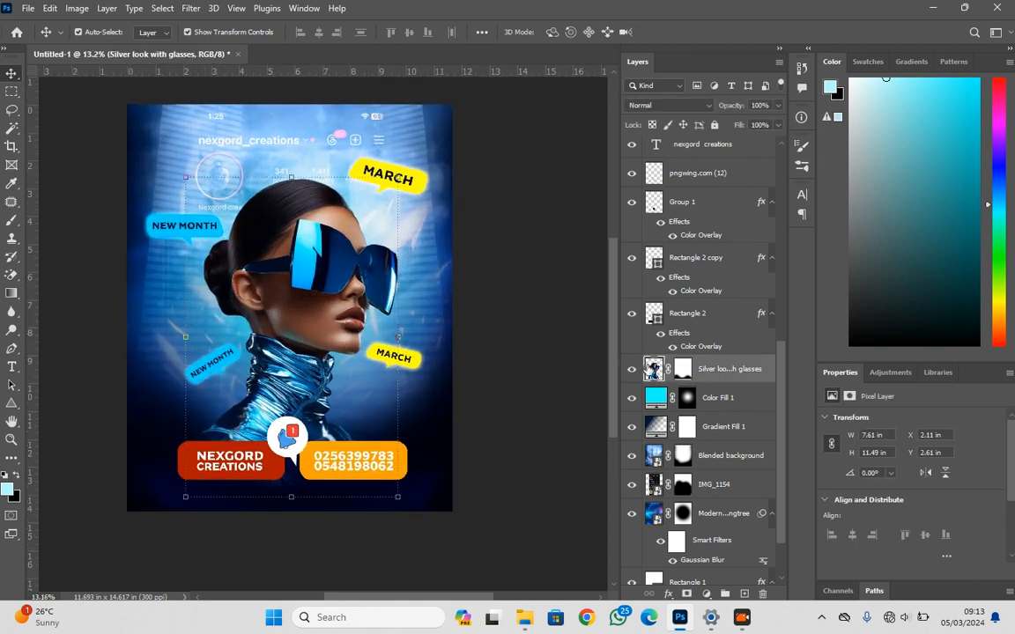
pyautogui.click(187, 8)
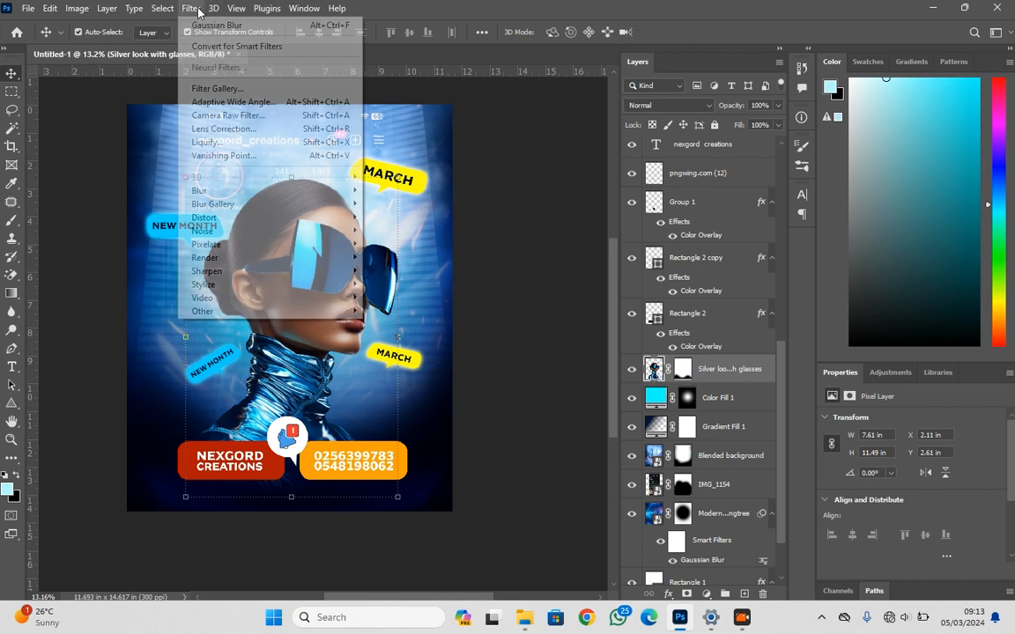
pyautogui.click(252, 113)
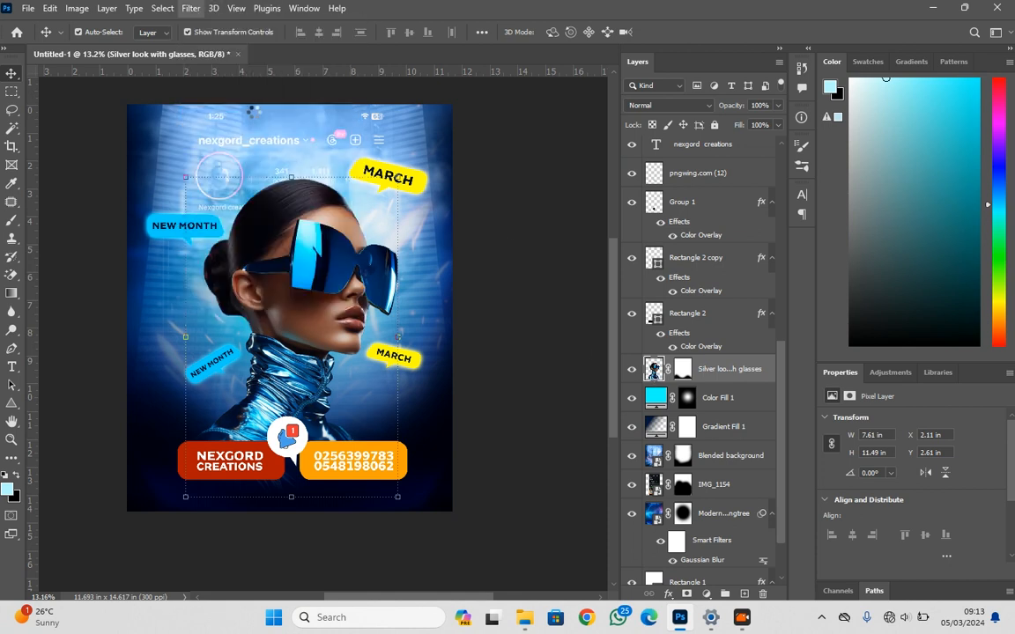
pyautogui.scroll(-3, 643, 343)
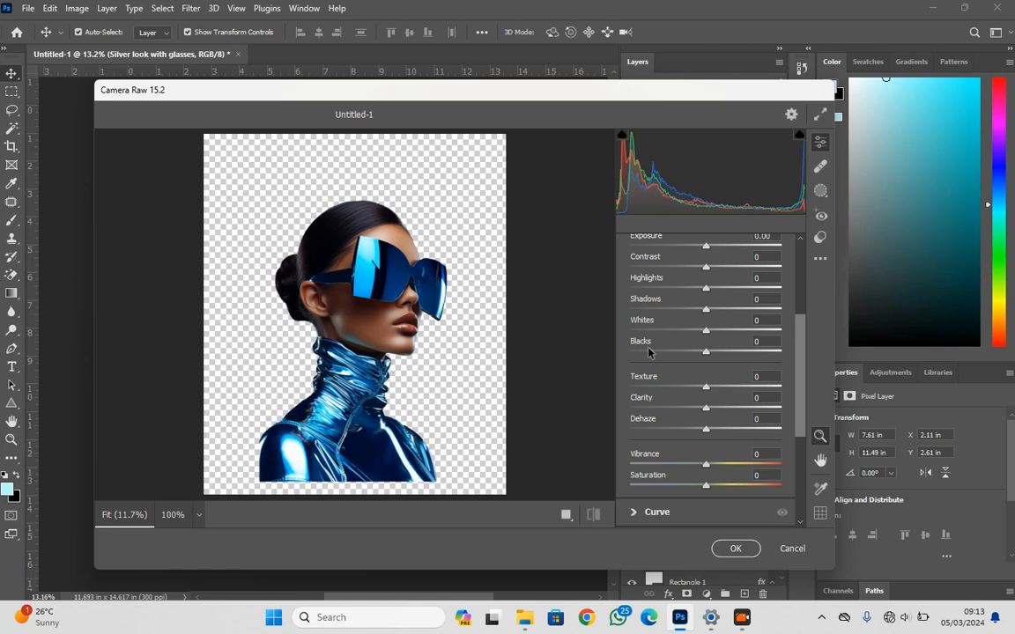
pyautogui.moveTo(639, 321); pyautogui.dragTo(695, 327)
pyautogui.moveTo(649, 385); pyautogui.dragTo(698, 375)
pyautogui.moveTo(649, 287); pyautogui.dragTo(641, 327)
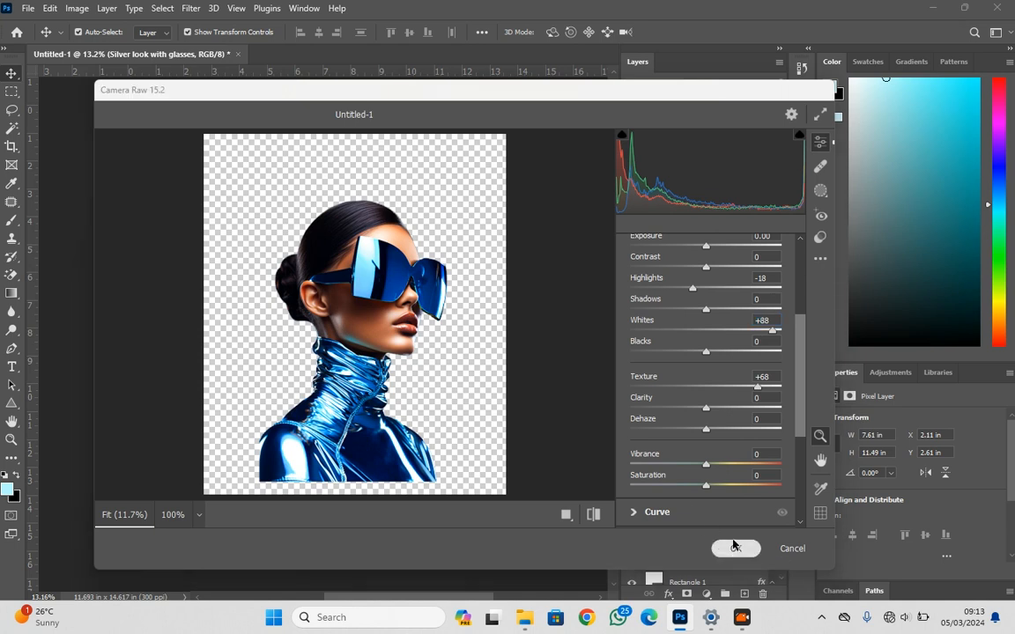
pyautogui.click(733, 548)
pyautogui.click(578, 469)
# Add a Color Lookup adjustment above all layers using the 3Strip.look 3D LUT and reduce its opacity to 79%
pyautogui.scroll(10, 653, 438)
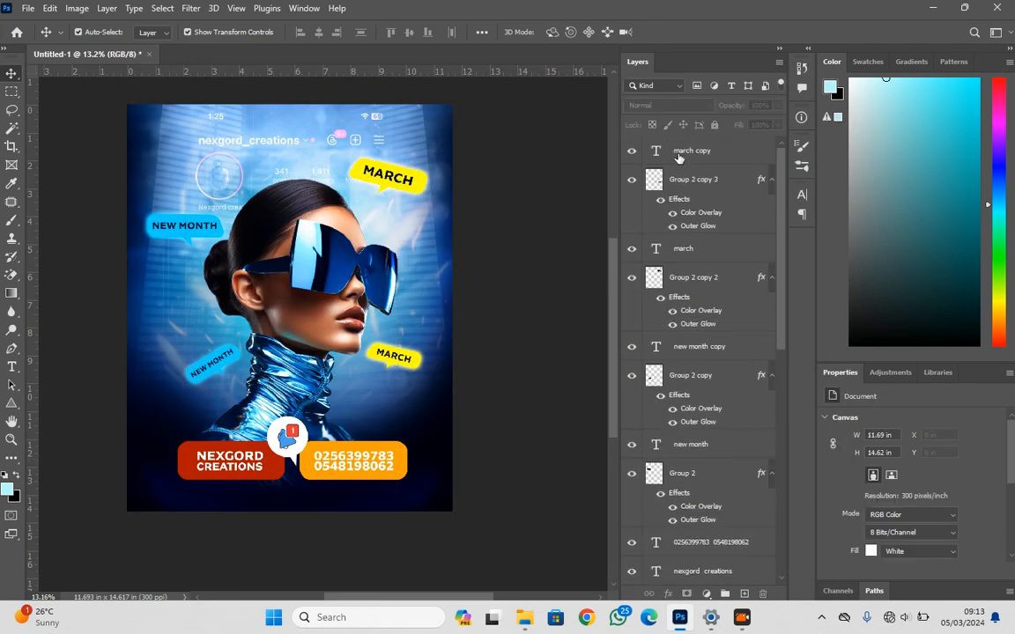
pyautogui.click(678, 157)
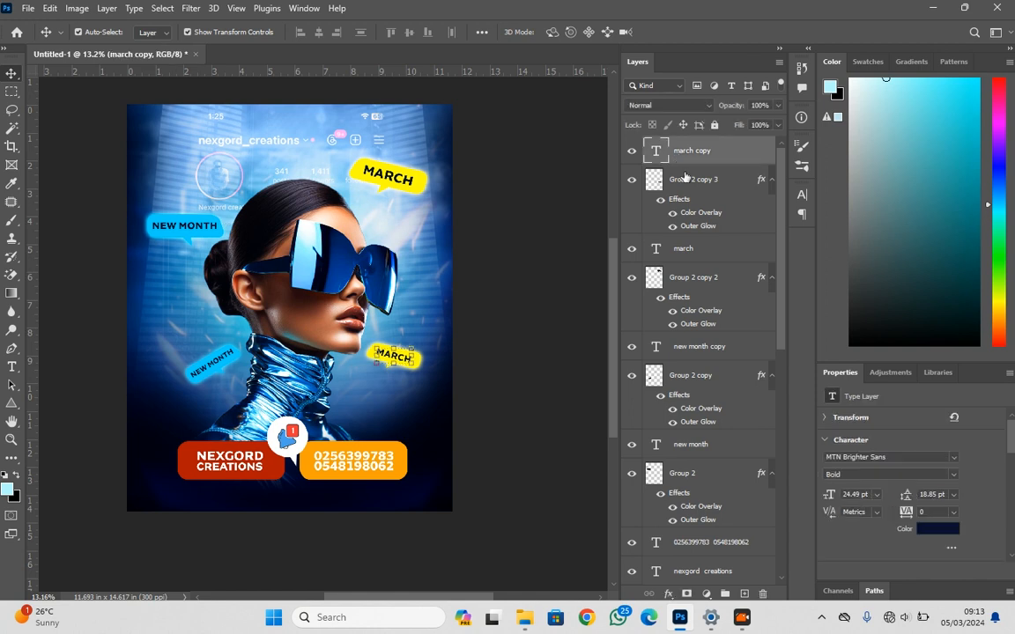
pyautogui.click(707, 594)
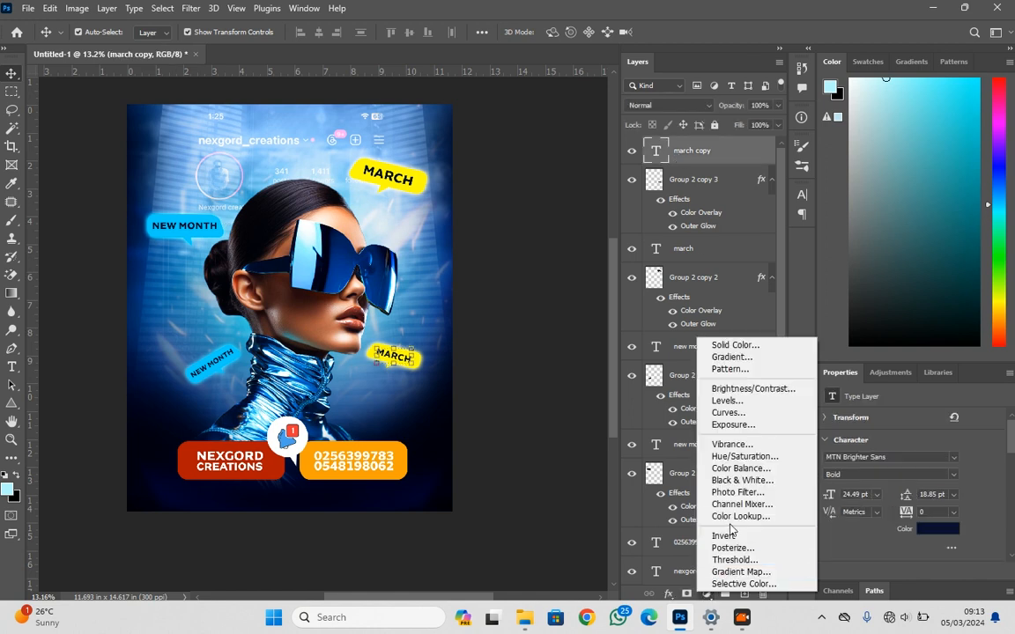
pyautogui.click(730, 518)
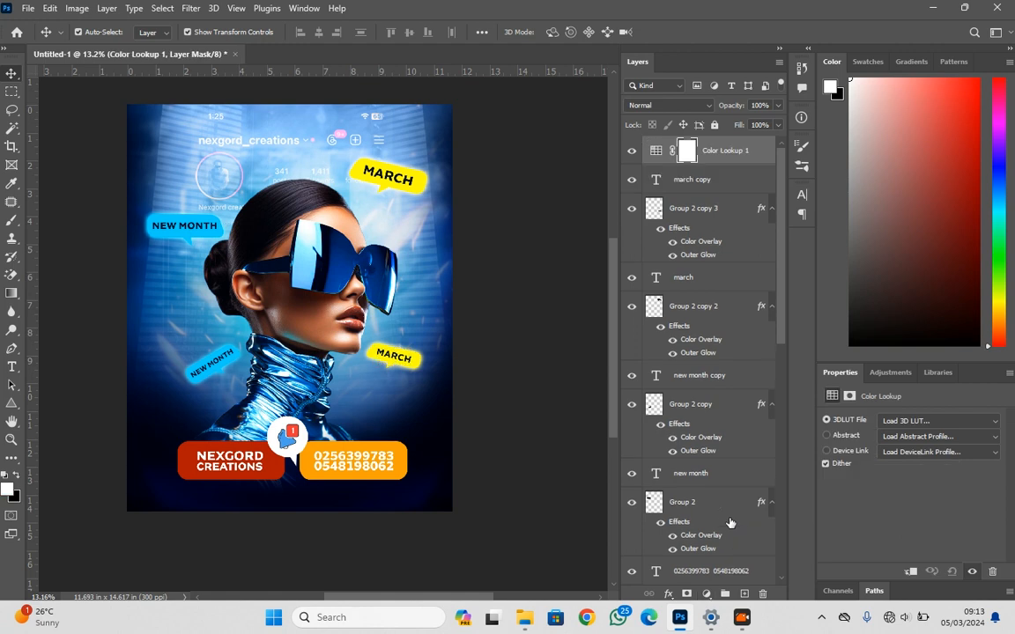
pyautogui.click(889, 422)
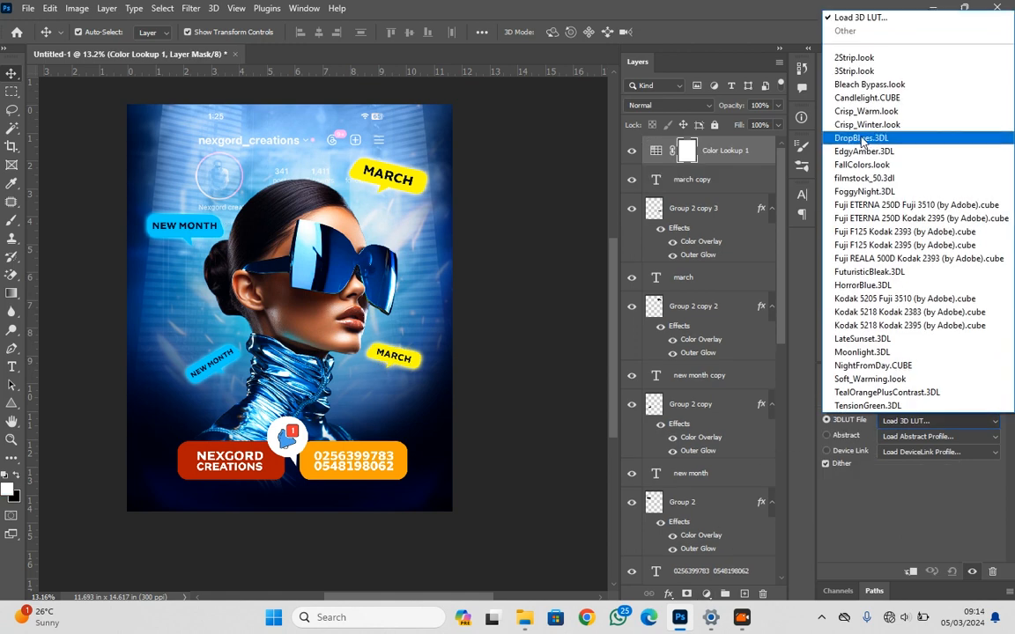
pyautogui.click(870, 72)
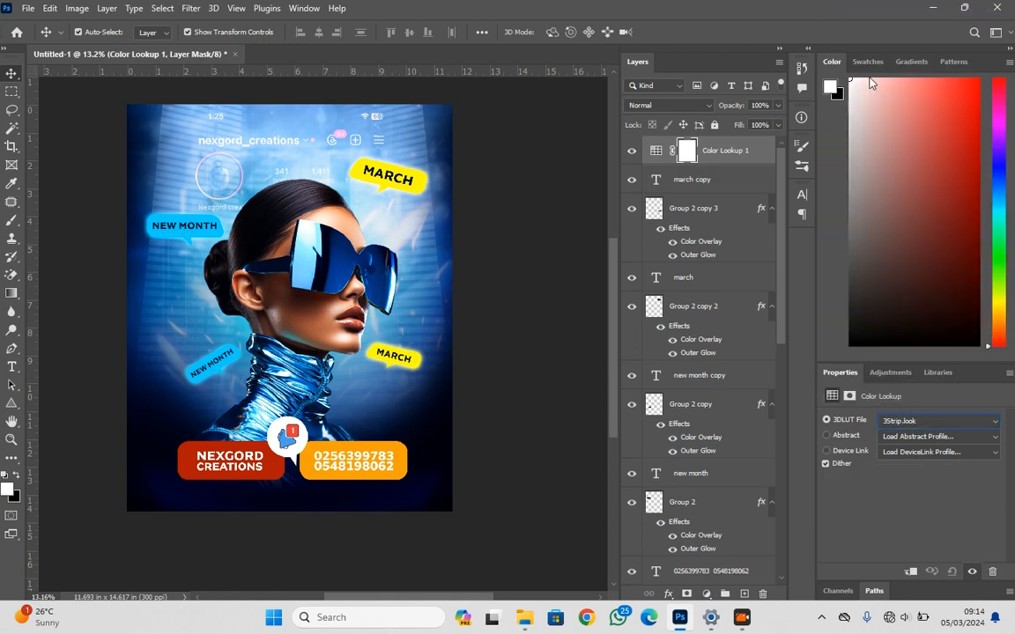
pyautogui.moveTo(727, 107); pyautogui.dragTo(715, 110)
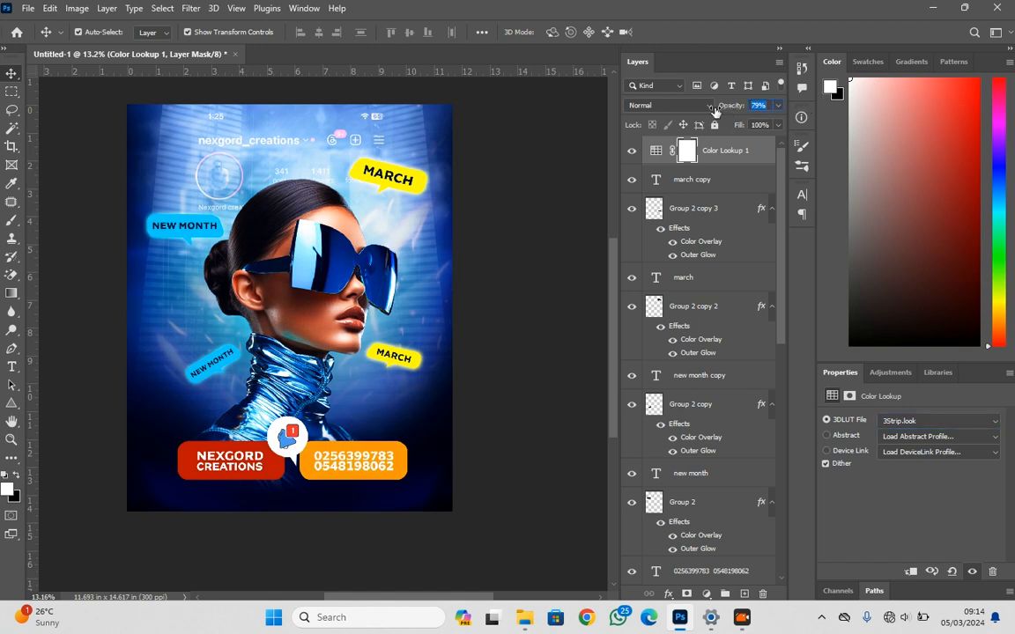
# Stamp all visible layers into a new merged pixel layer above the Color Lookup adjustment
pyautogui.click(720, 151)
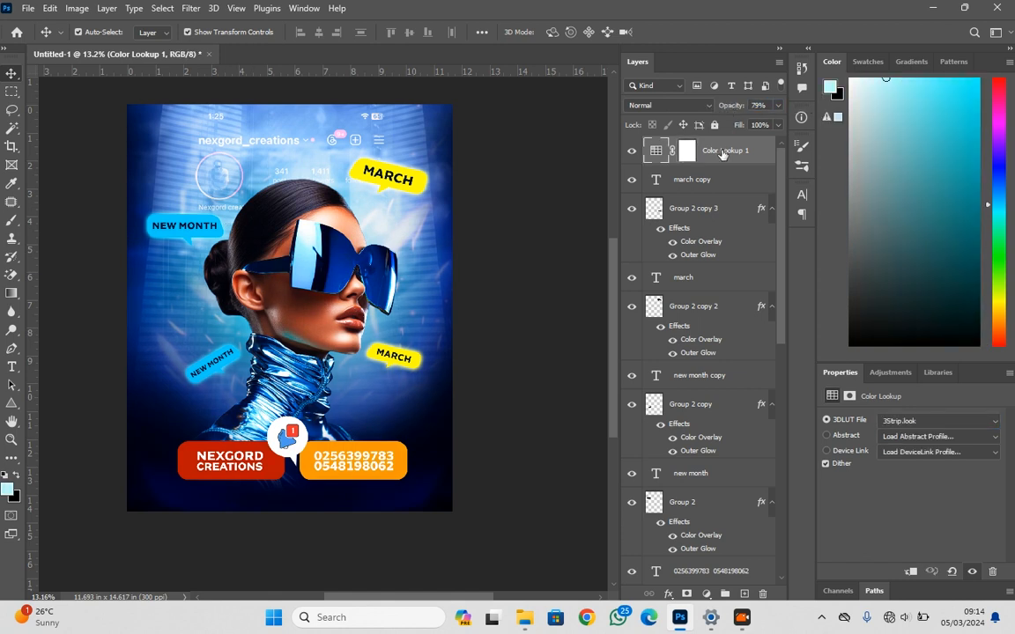
pyautogui.press('ctrl')
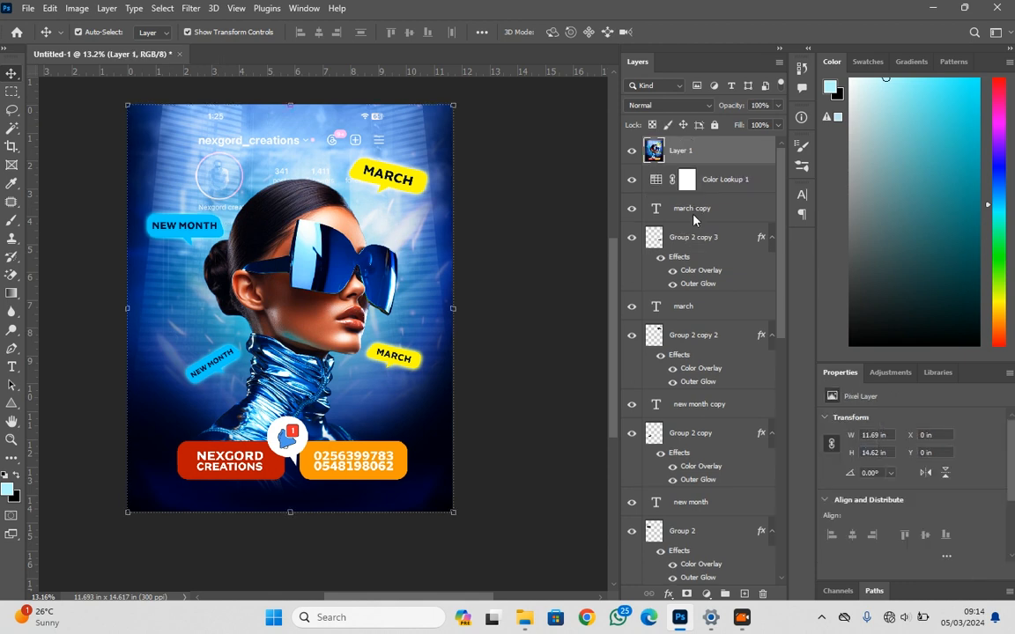
# Open the Camera Raw Filter on the merged layer and set Whites to +39, Texture to +20 and Vibrance to +8
pyautogui.click(190, 7)
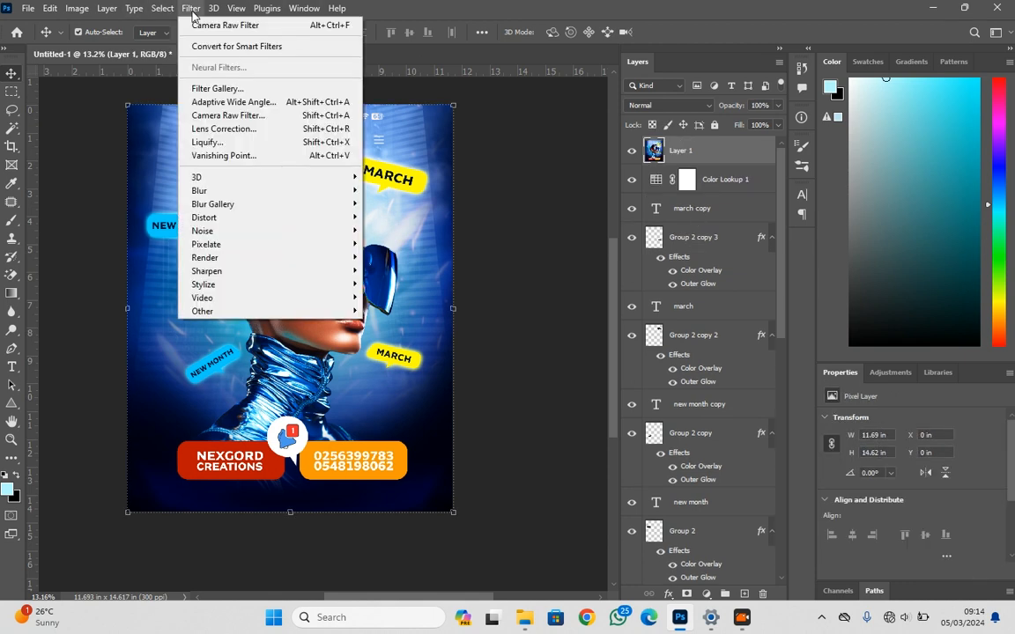
pyautogui.click(247, 115)
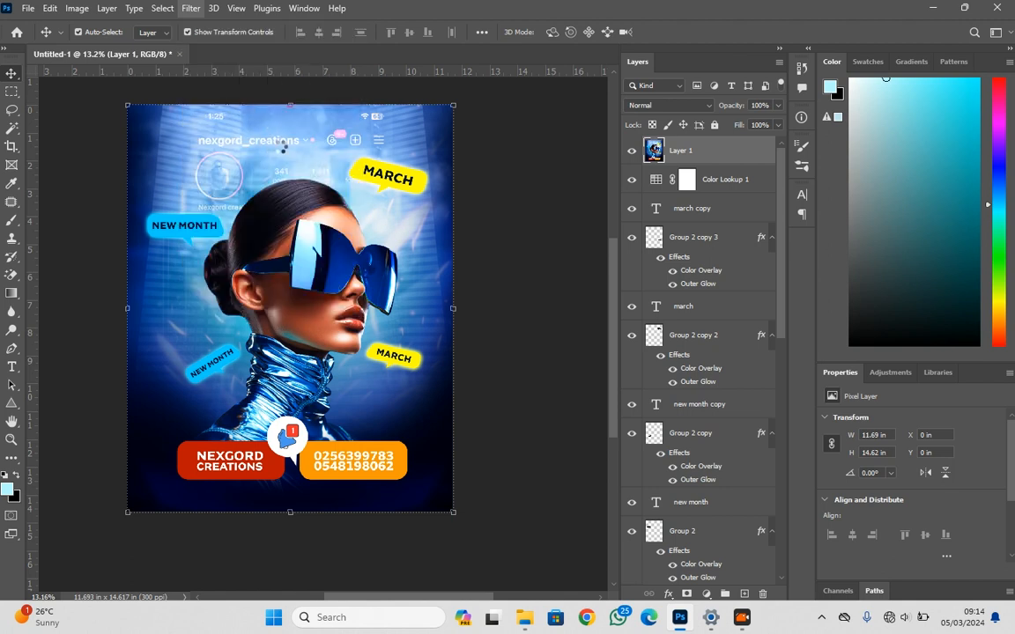
pyautogui.scroll(-3, 643, 387)
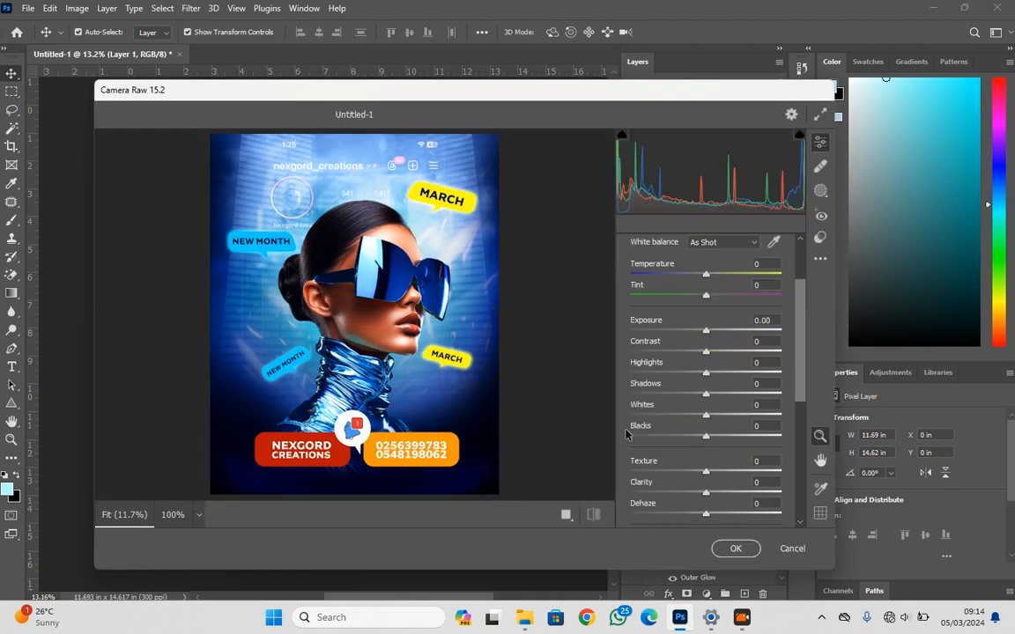
pyautogui.moveTo(643, 404); pyautogui.dragTo(665, 401)
pyautogui.moveTo(662, 461); pyautogui.dragTo(659, 457)
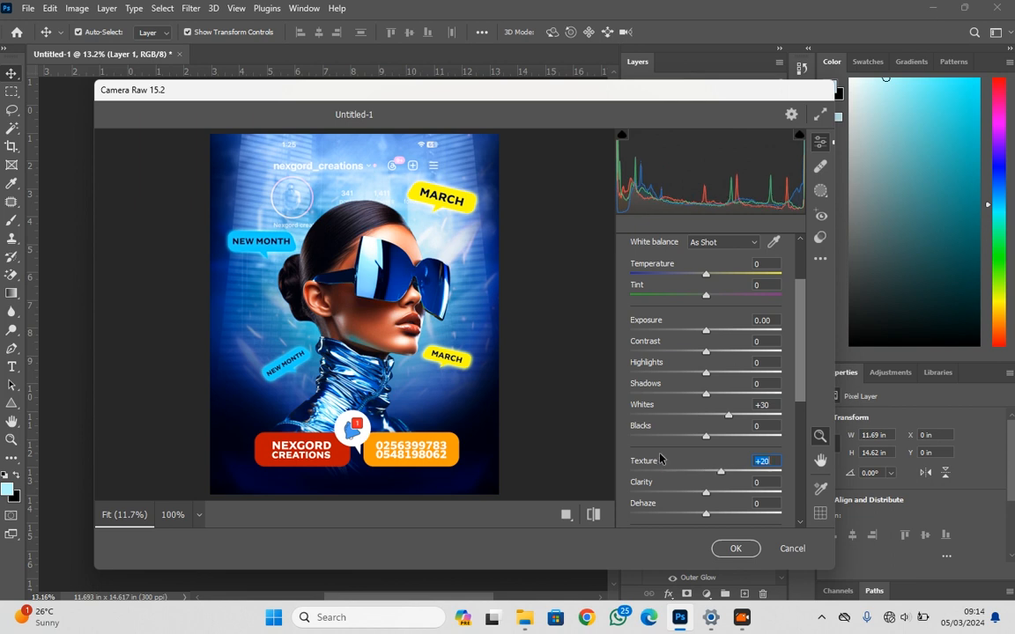
pyautogui.moveTo(648, 410); pyautogui.dragTo(653, 411)
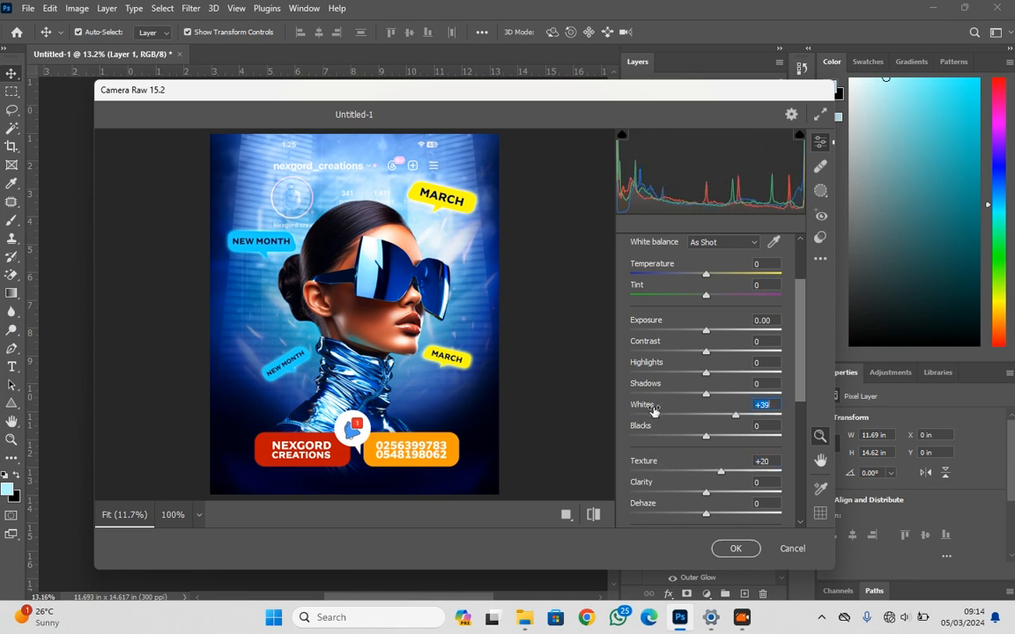
pyautogui.scroll(-2, 659, 422)
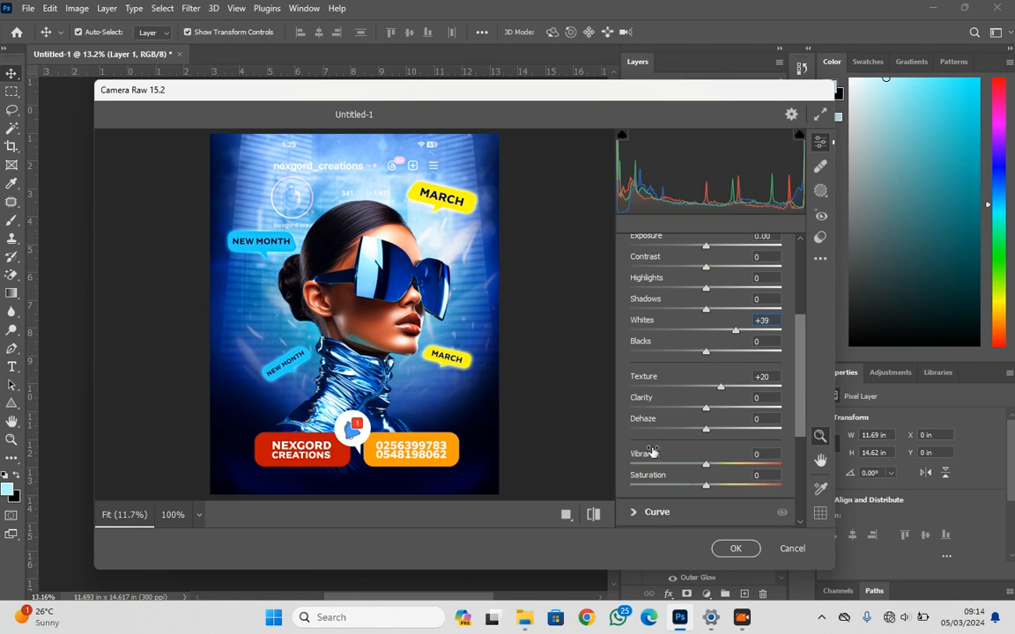
pyautogui.moveTo(651, 452); pyautogui.dragTo(655, 455)
pyautogui.scroll(-5, 652, 451)
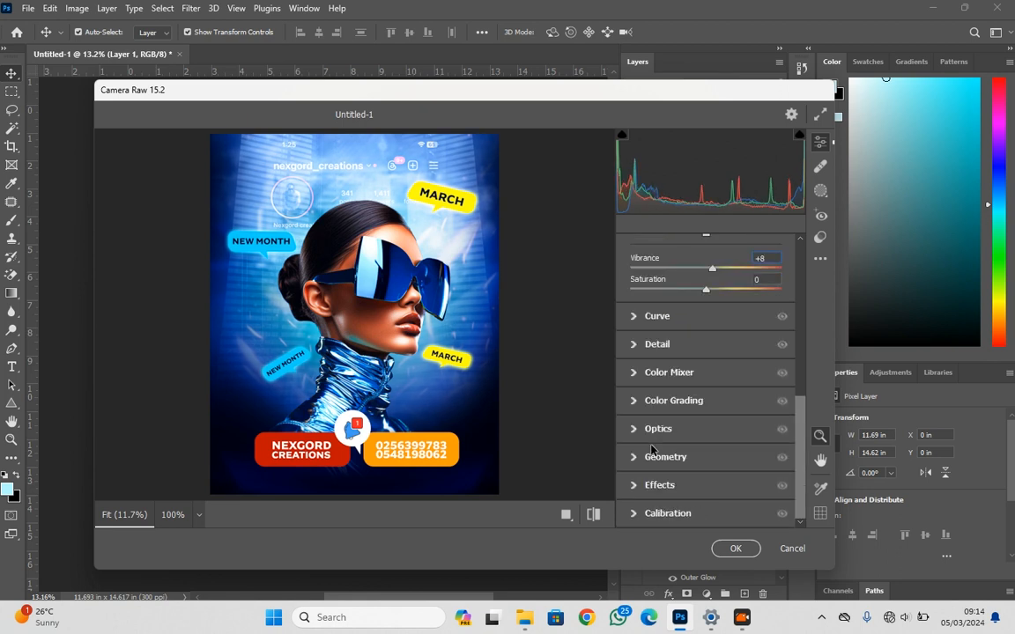
# Add Grain of 61 in the Camera Raw effects, compare with the default settings, and apply the filter
pyautogui.click(638, 486)
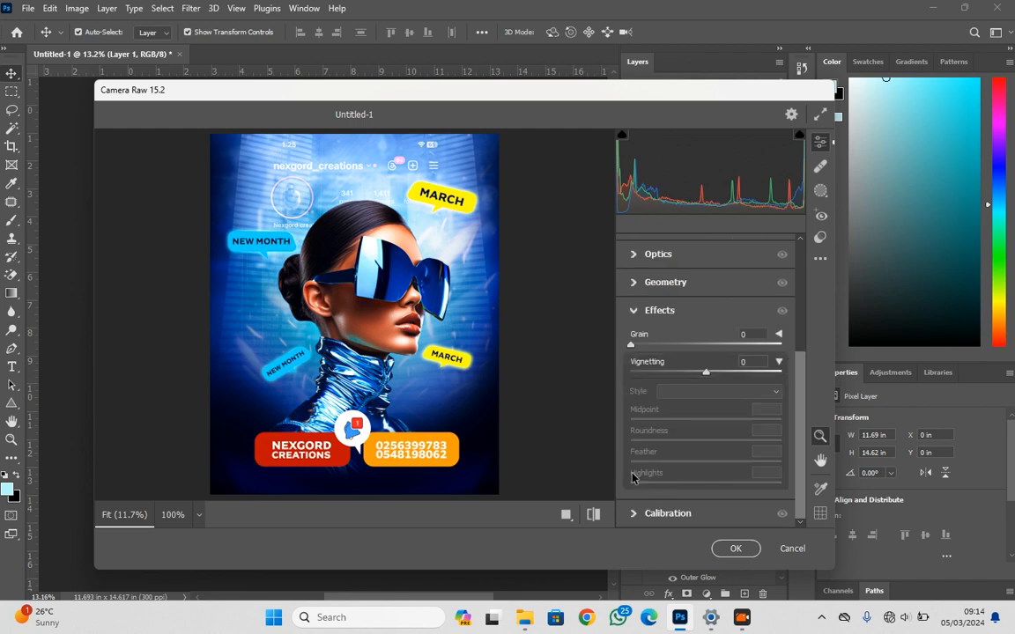
pyautogui.moveTo(639, 352); pyautogui.dragTo(683, 346)
pyautogui.click(360, 298)
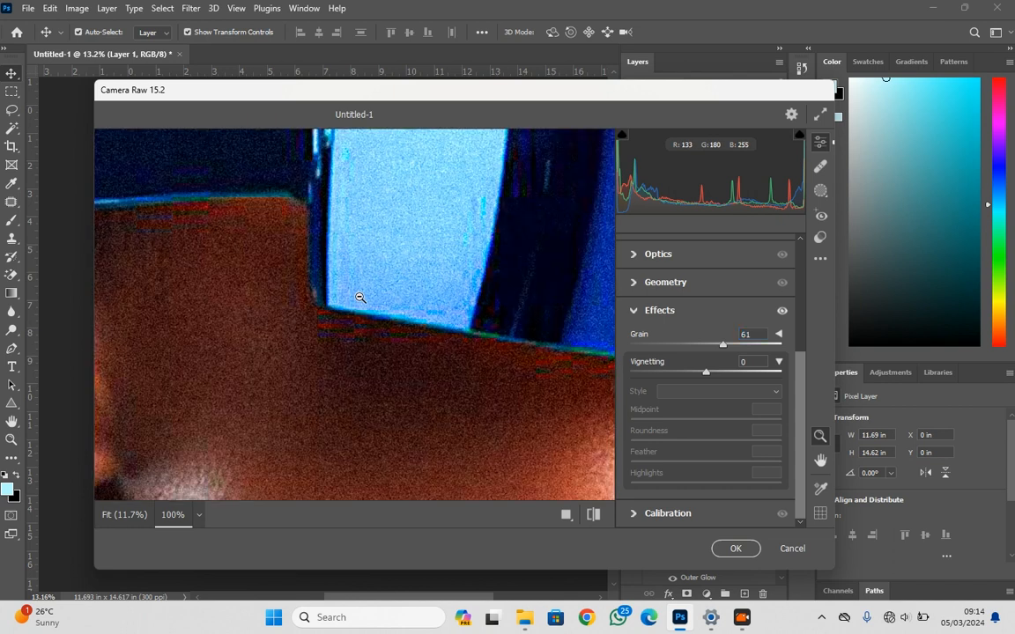
pyautogui.click(359, 297)
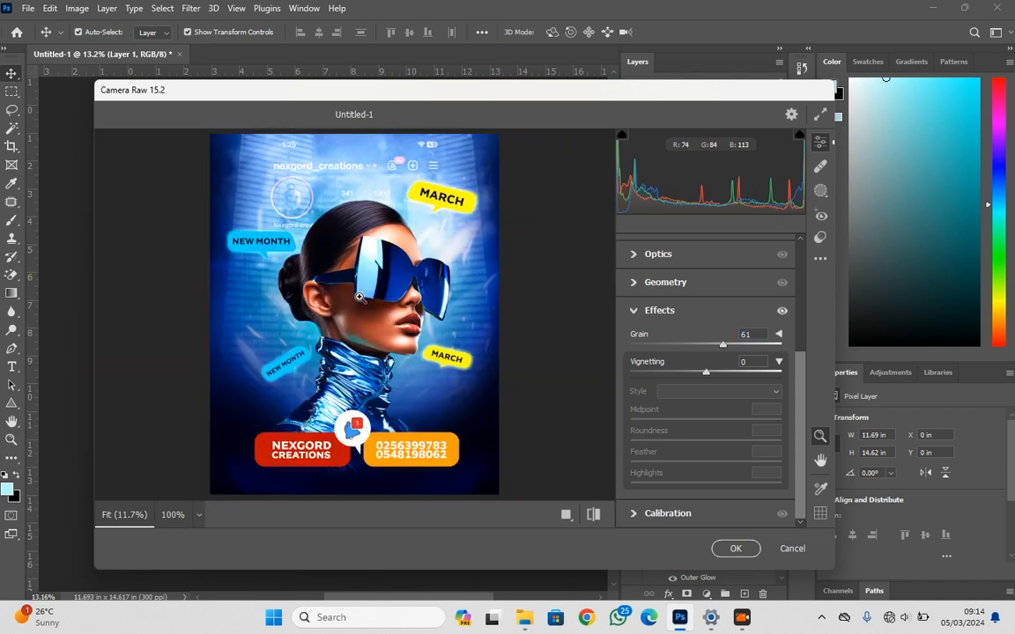
pyautogui.click(592, 516)
pyautogui.click(591, 515)
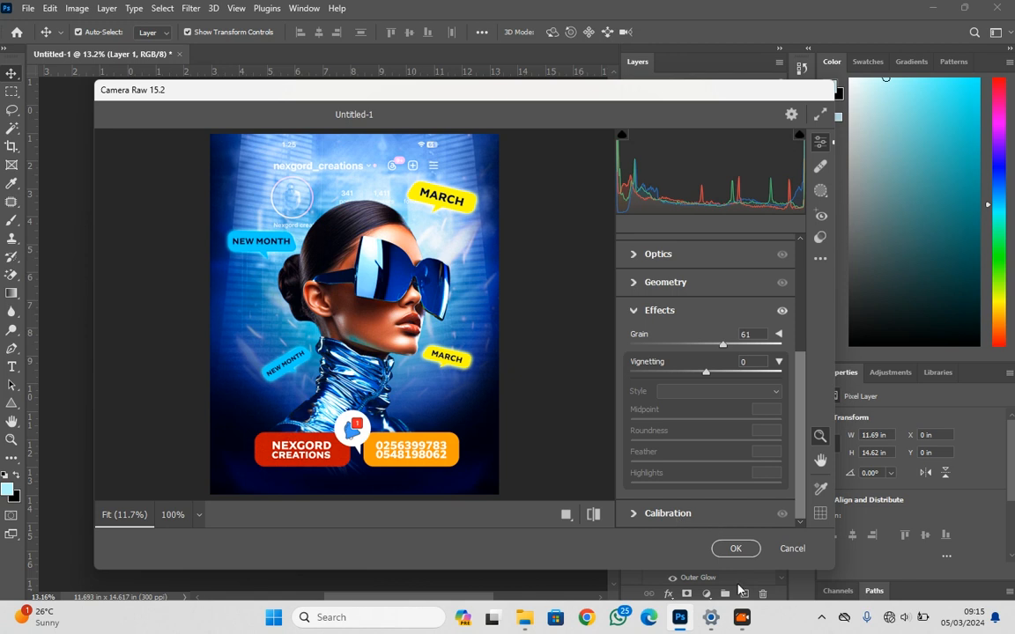
pyautogui.click(735, 547)
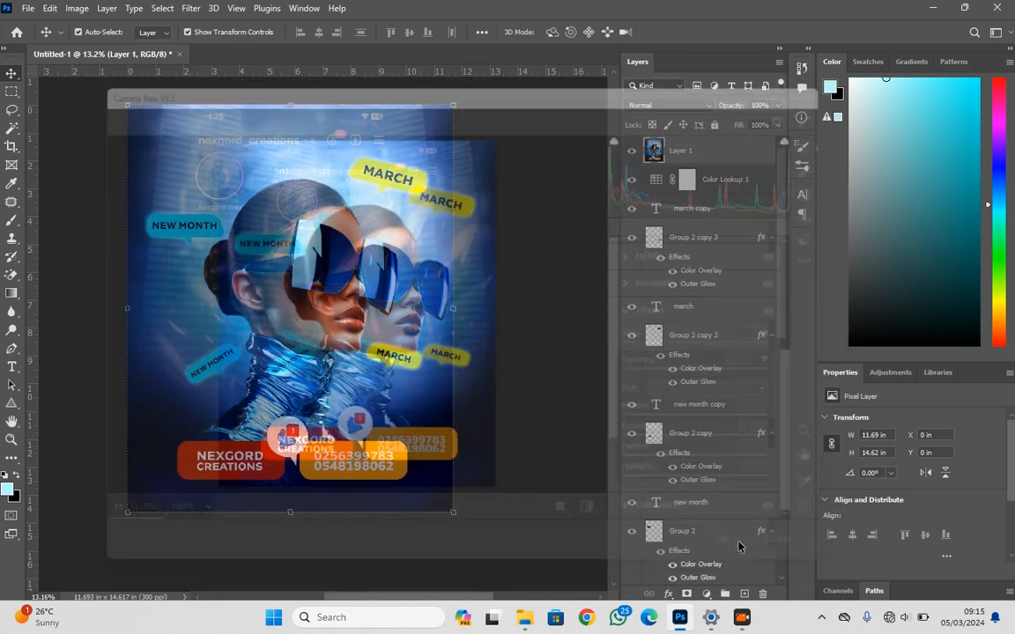
# Deselect the merged layer and inspect the graded poster on the canvas
pyautogui.press('super+a')
pyautogui.click(558, 375)
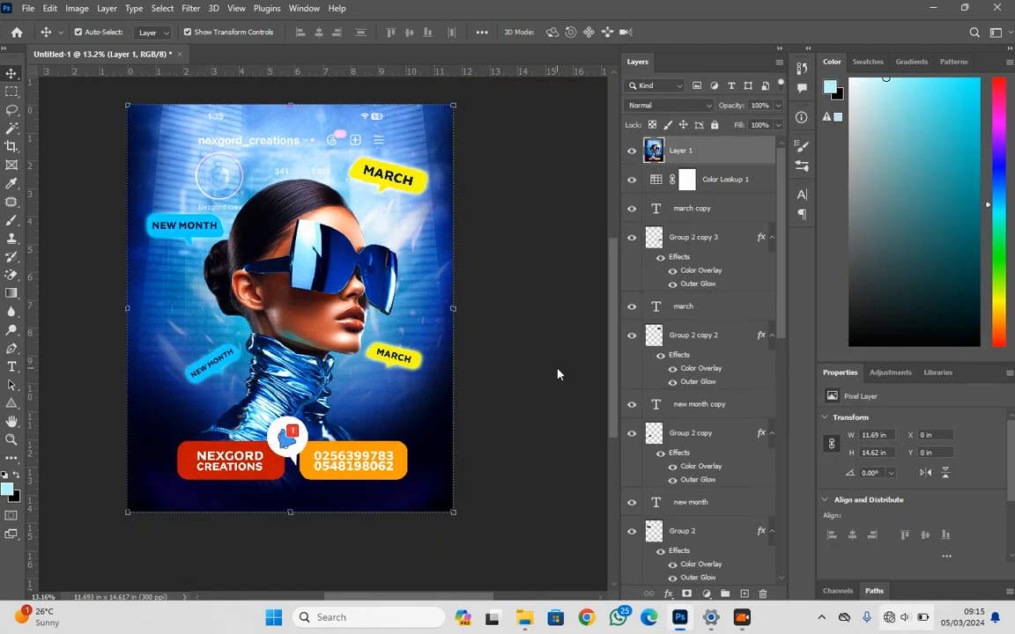
pyautogui.click(525, 344)
pyautogui.scroll(-1, 347, 329)
pyautogui.scroll(1, 241, 283)
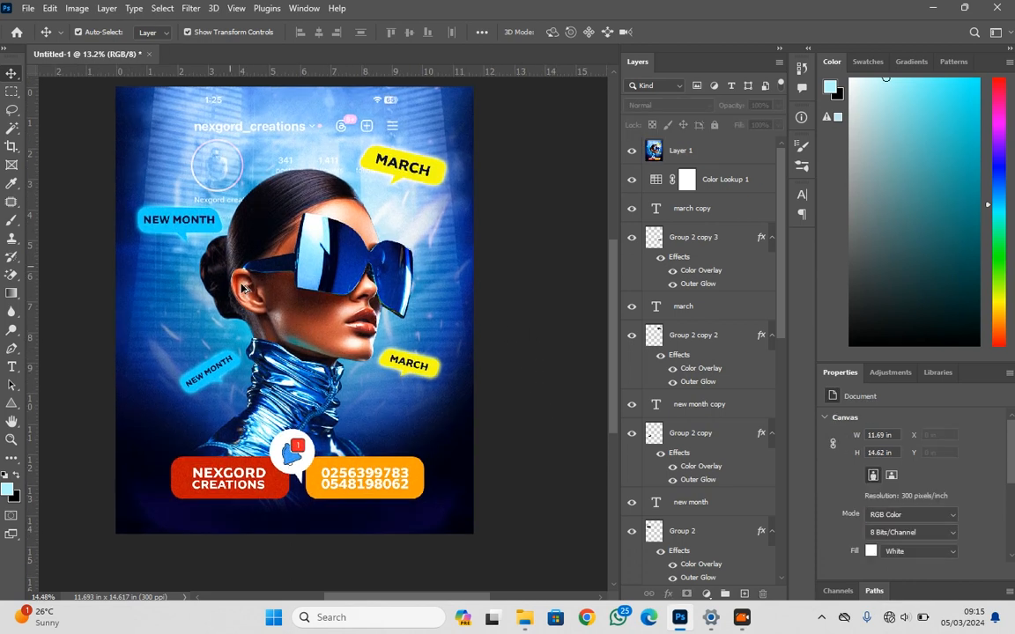